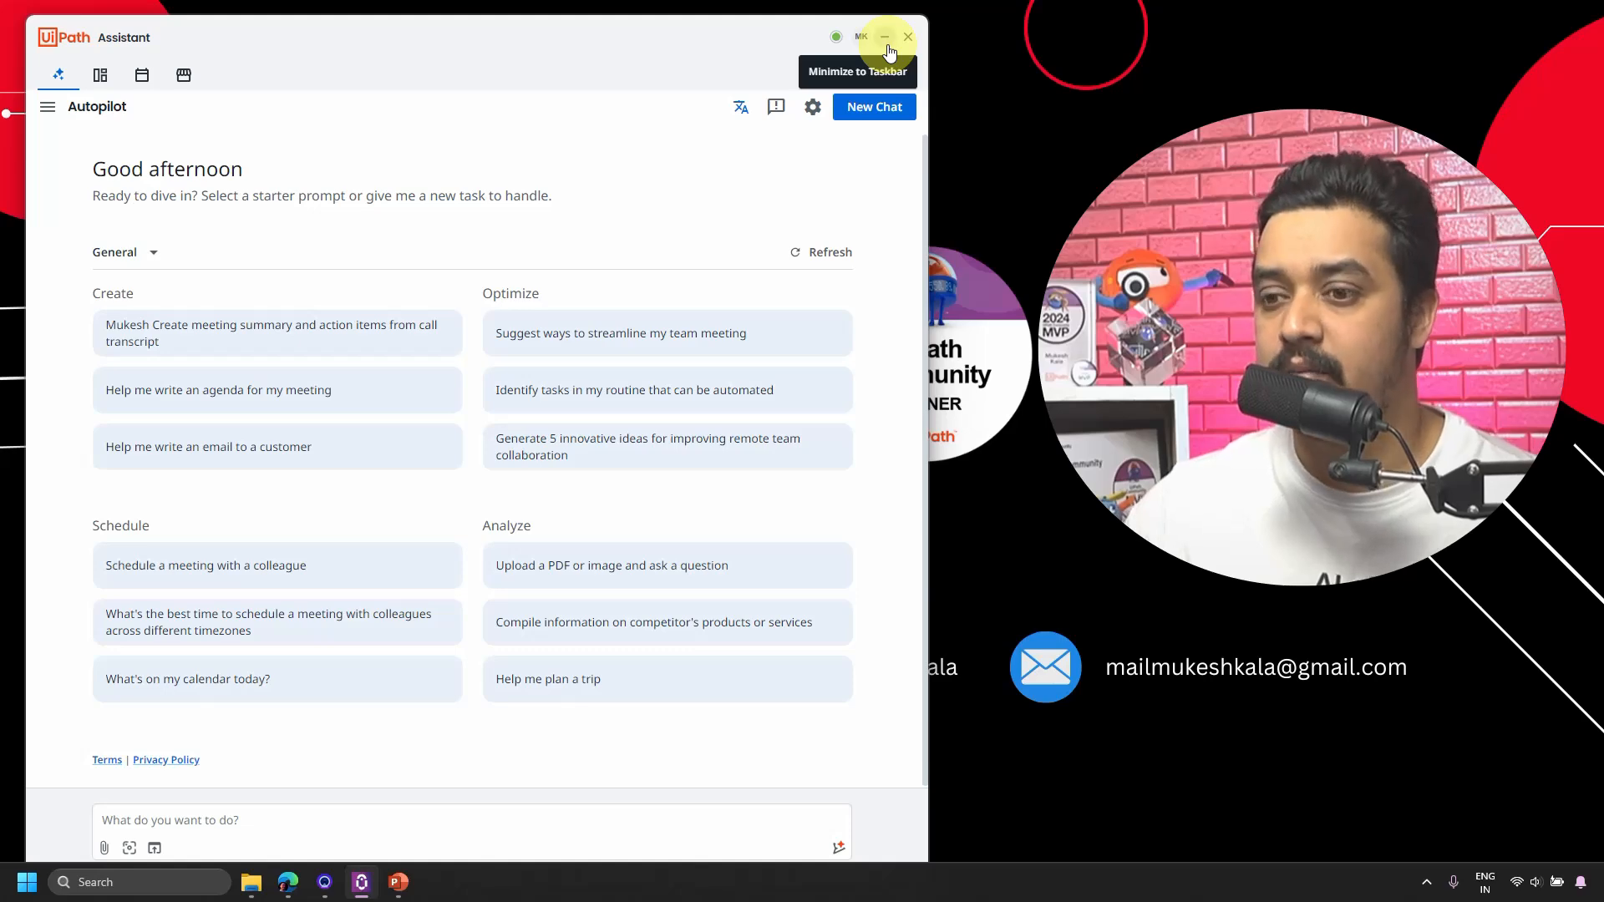
Minimize the UiPath Assistant Autopilot window to reveal the desktop.
click(887, 44)
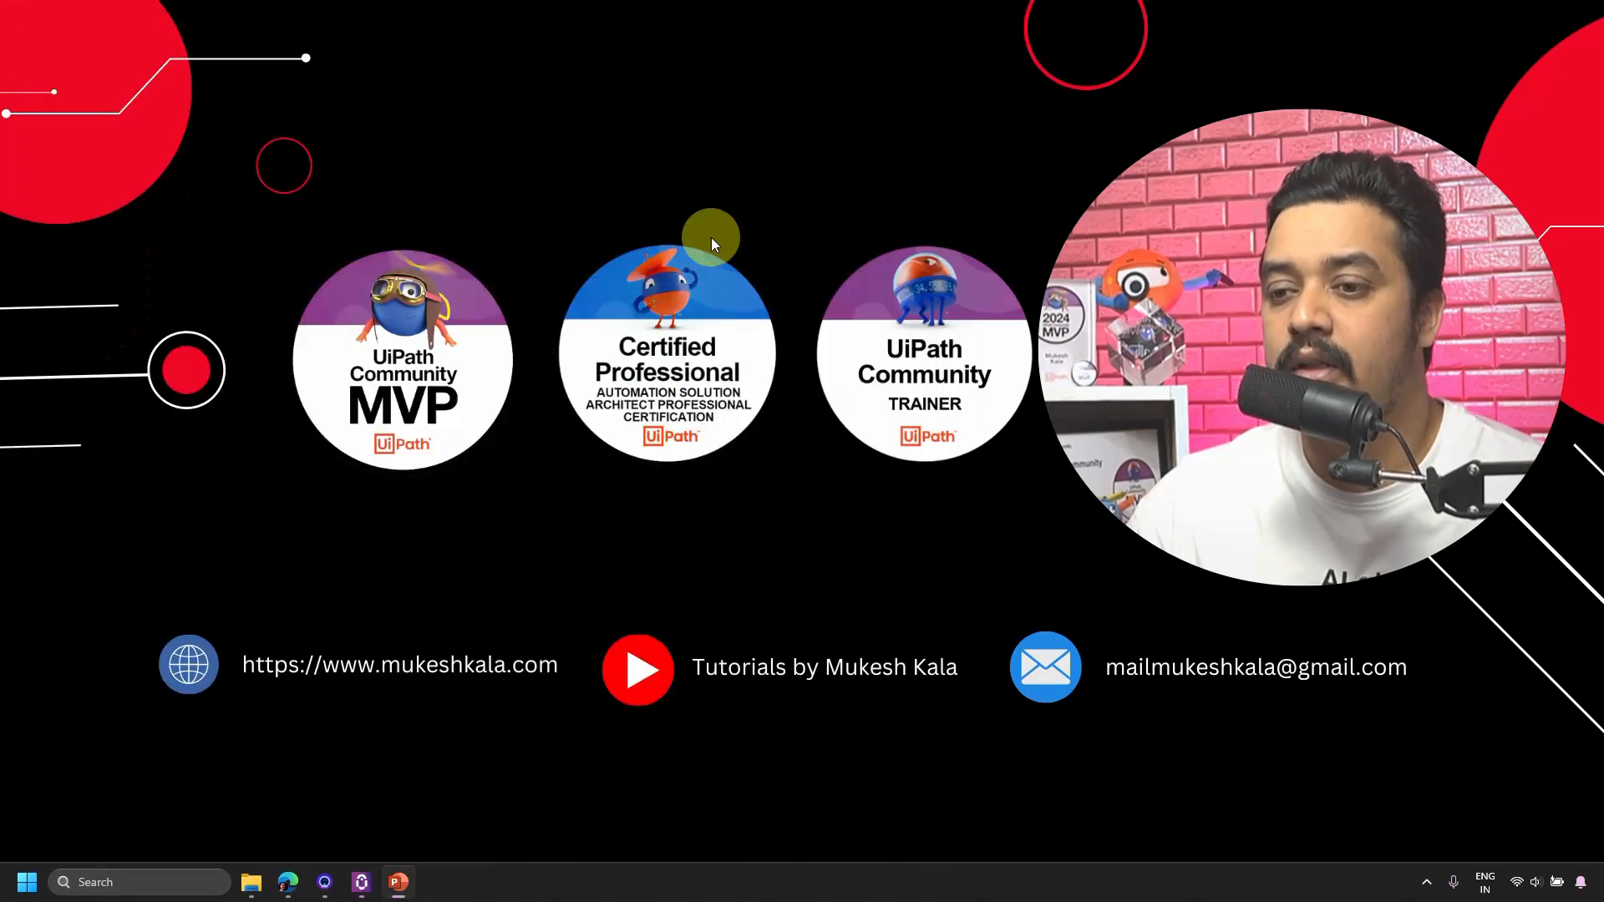
Restore the Automation Cloud browser and go through the services panel to Admin.
click(286, 879)
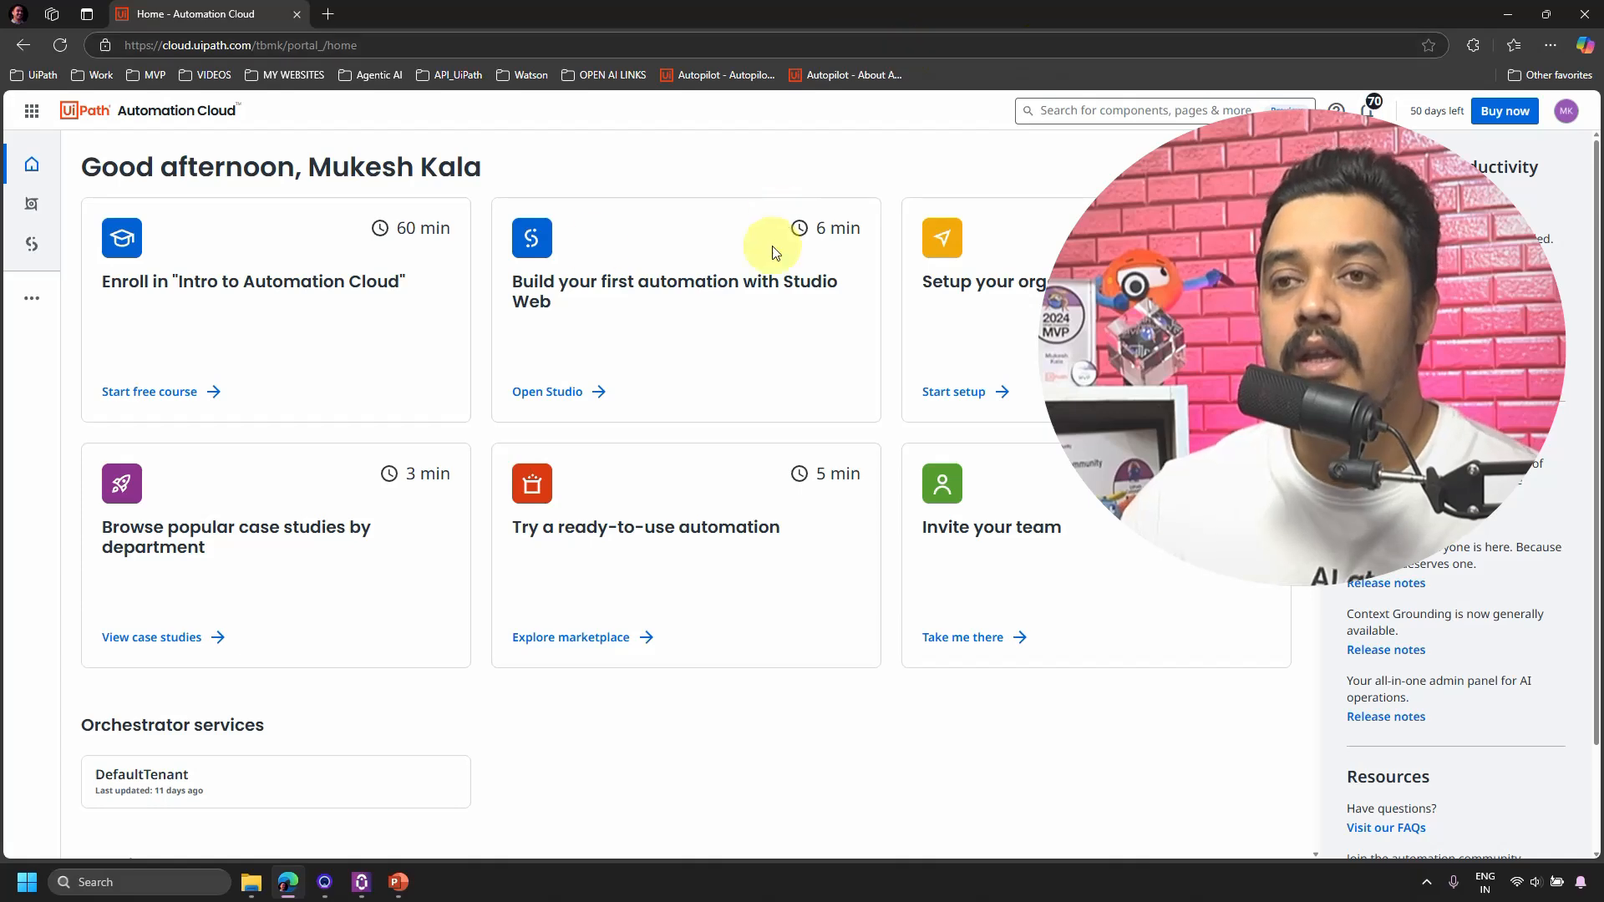
click(31, 301)
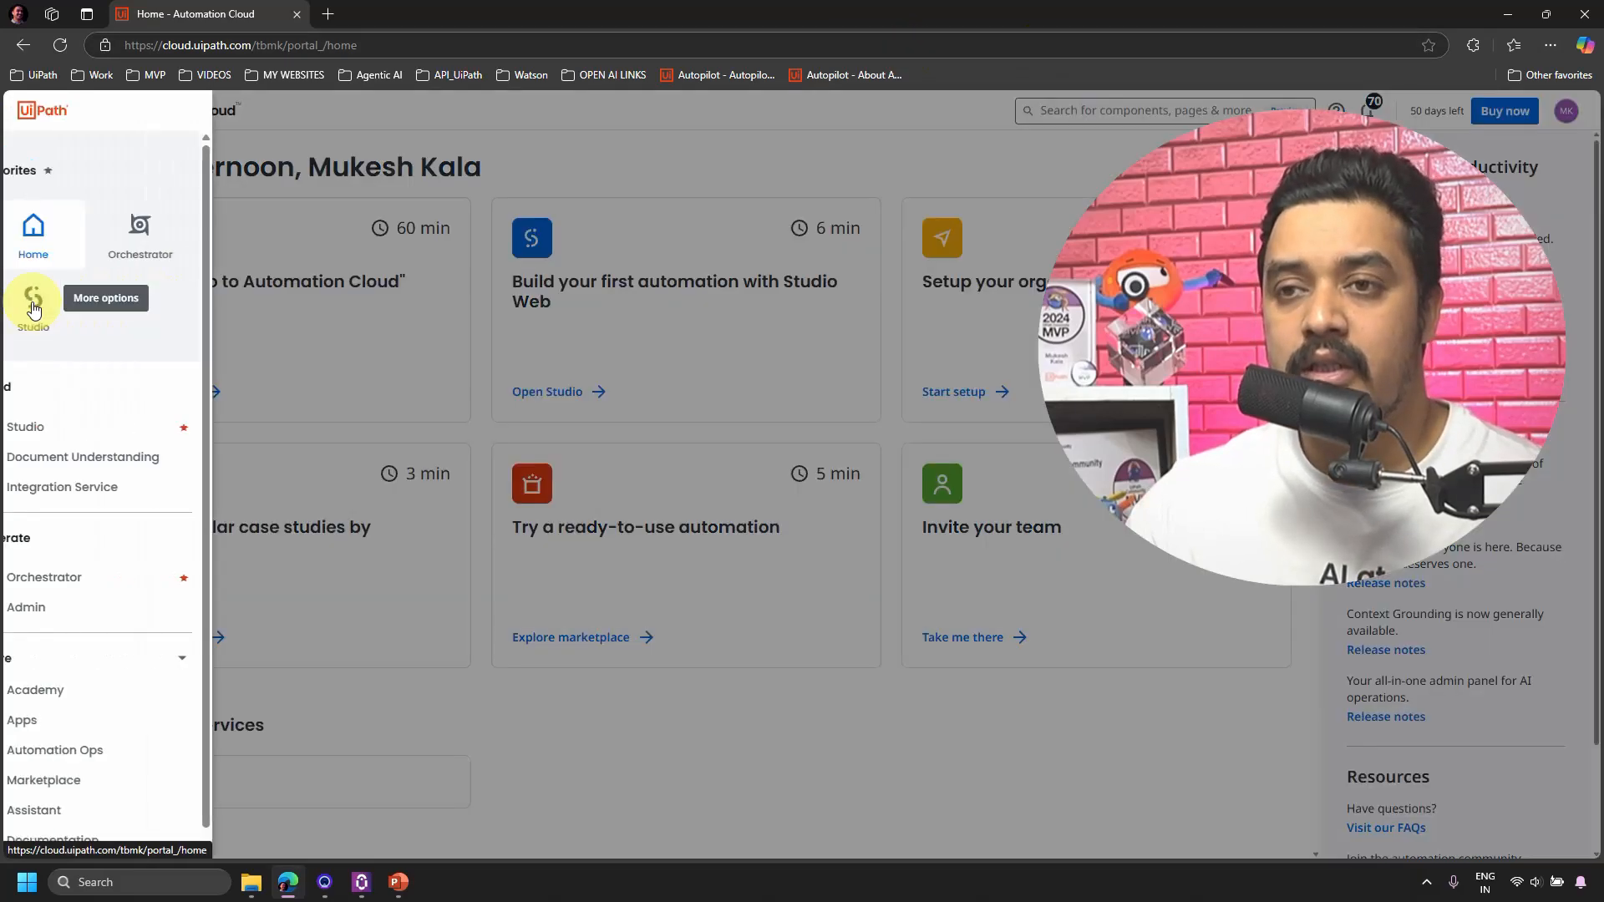
click(68, 607)
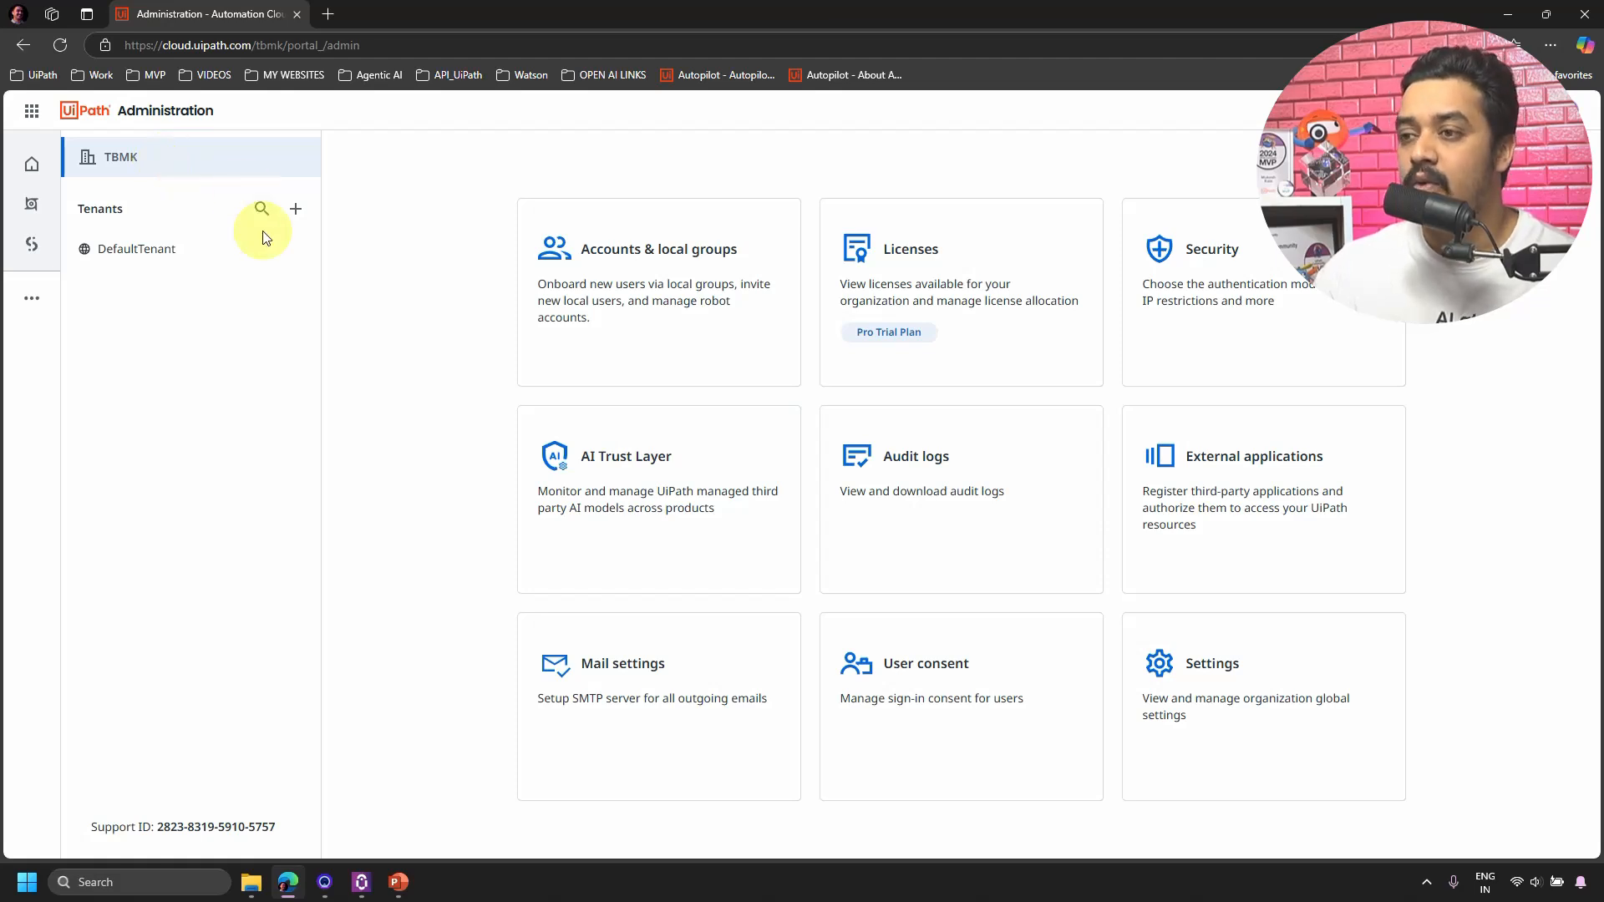
Open AI Trust Layer's Autopilot for Everyone tab with DefaultTenant selected as the tenant.
click(702, 449)
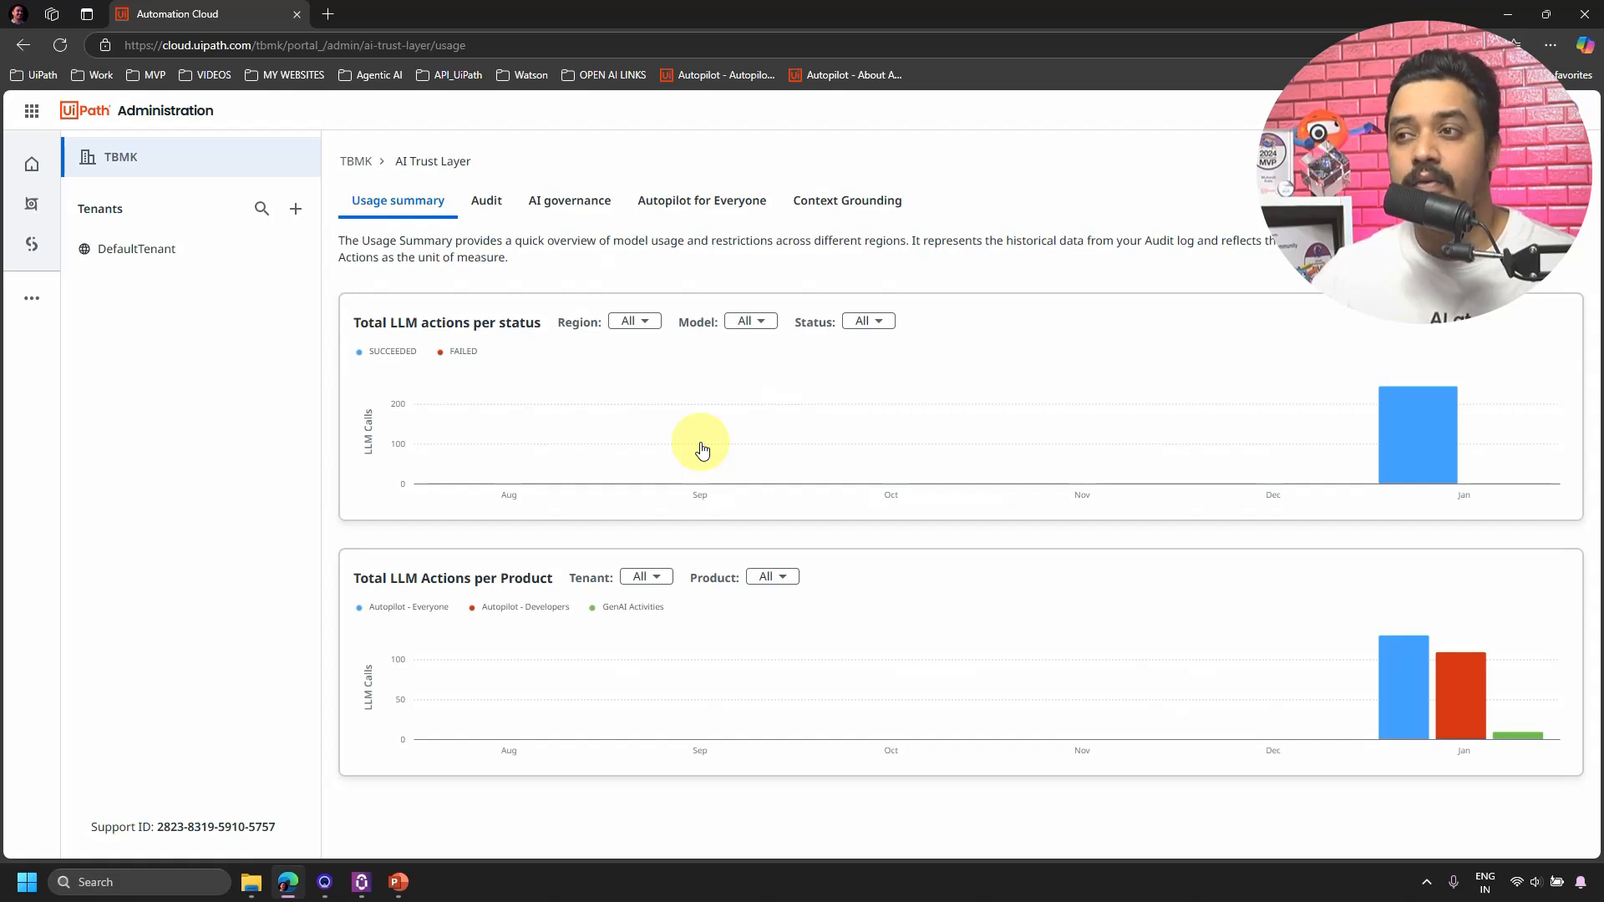
click(724, 209)
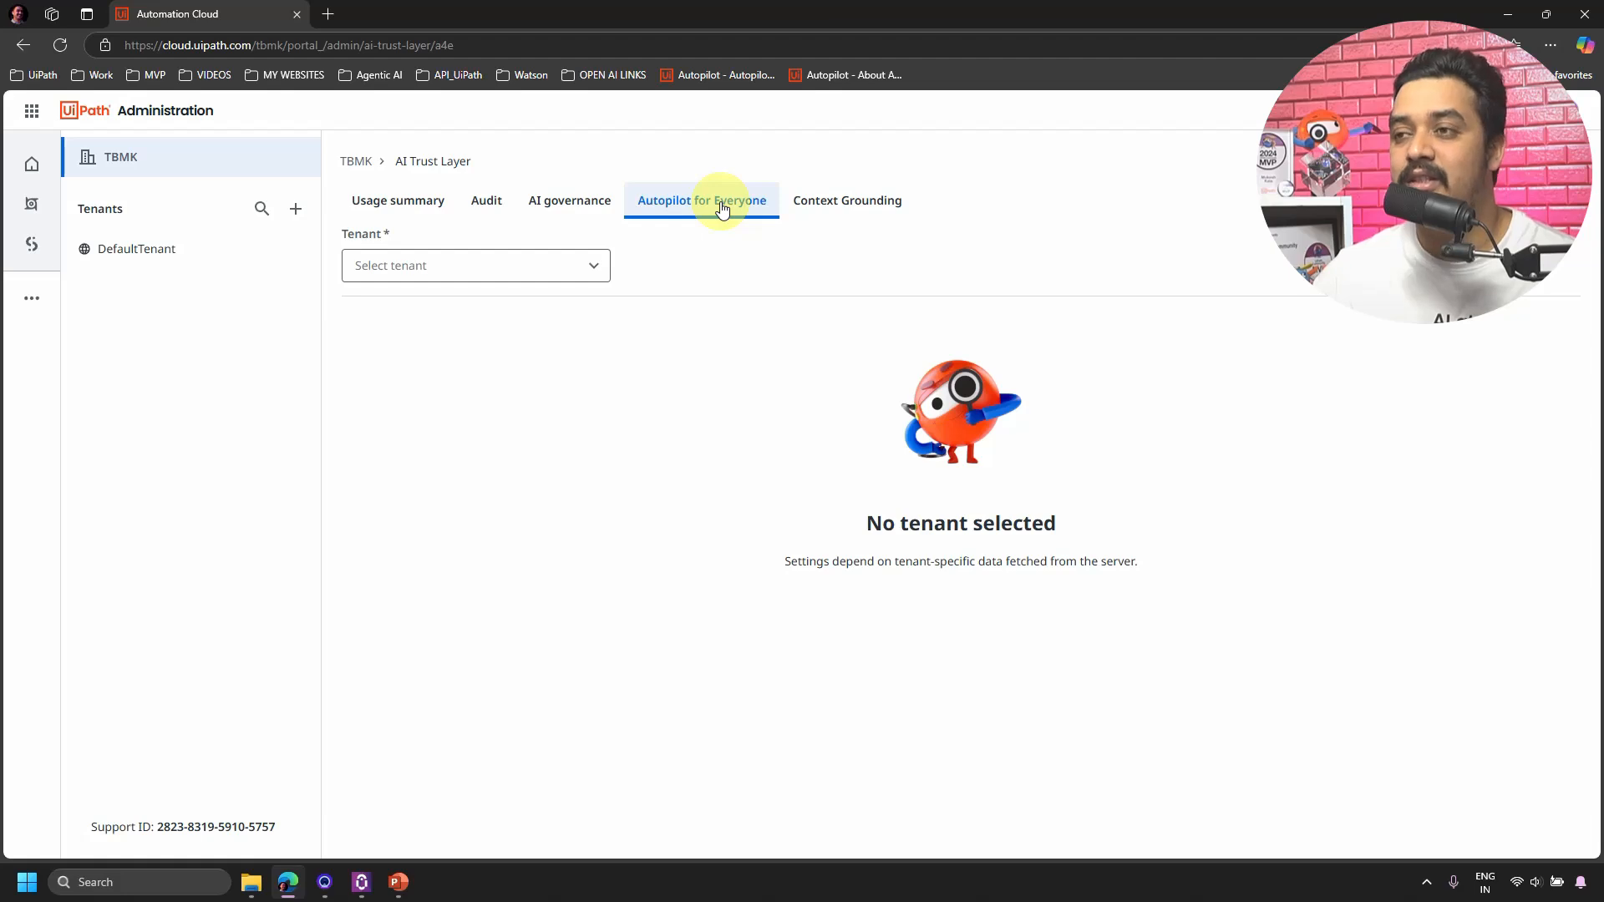
click(576, 272)
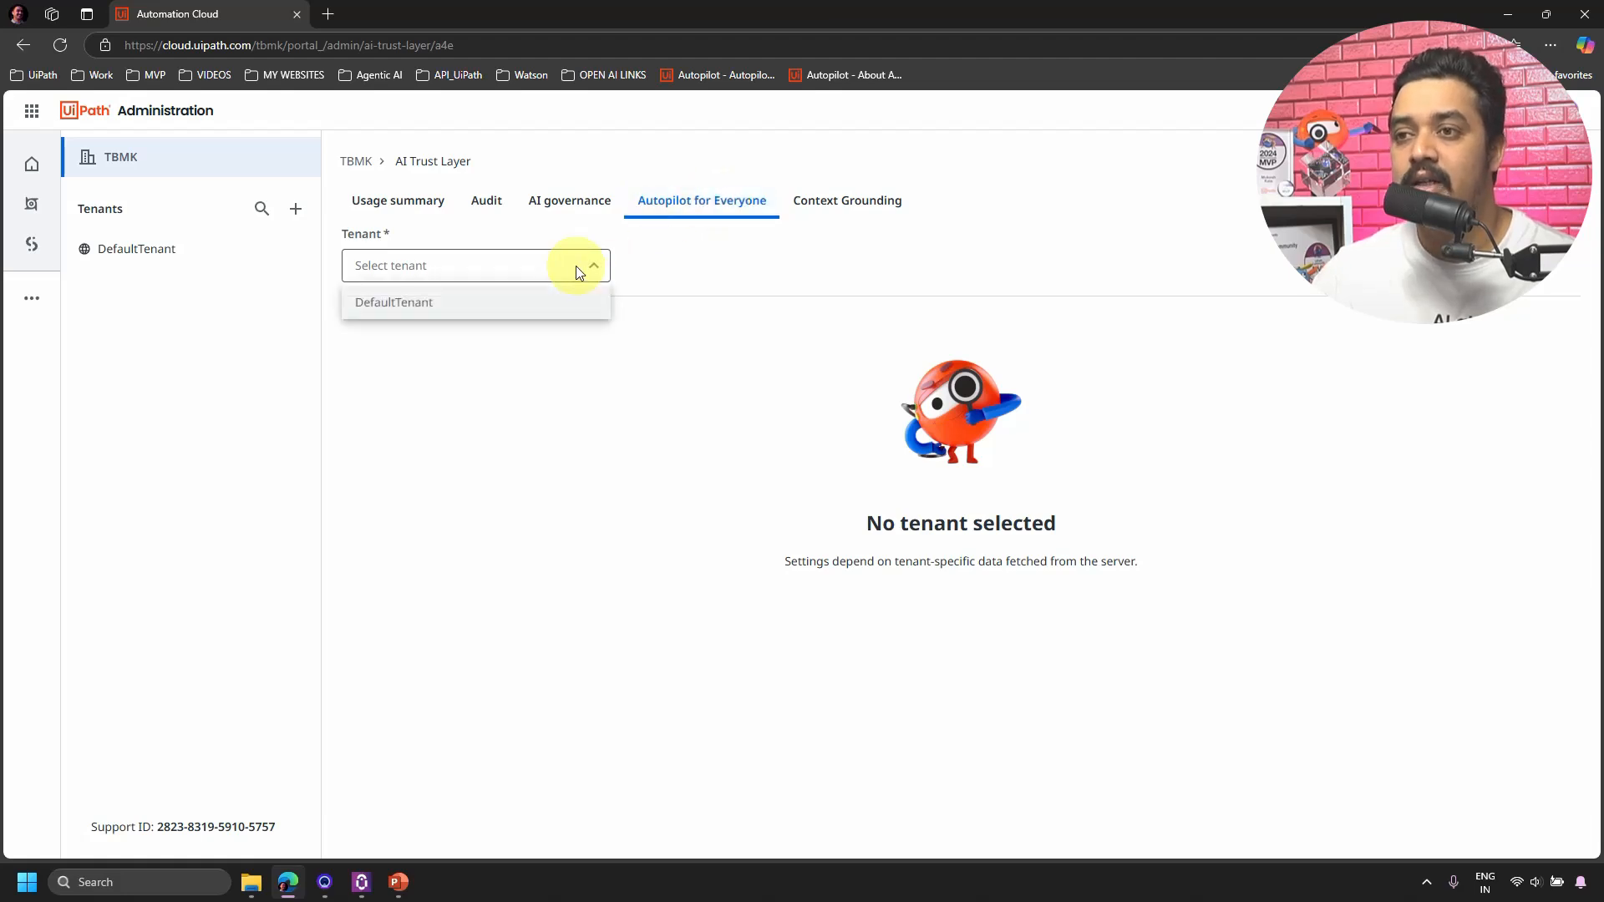
click(465, 311)
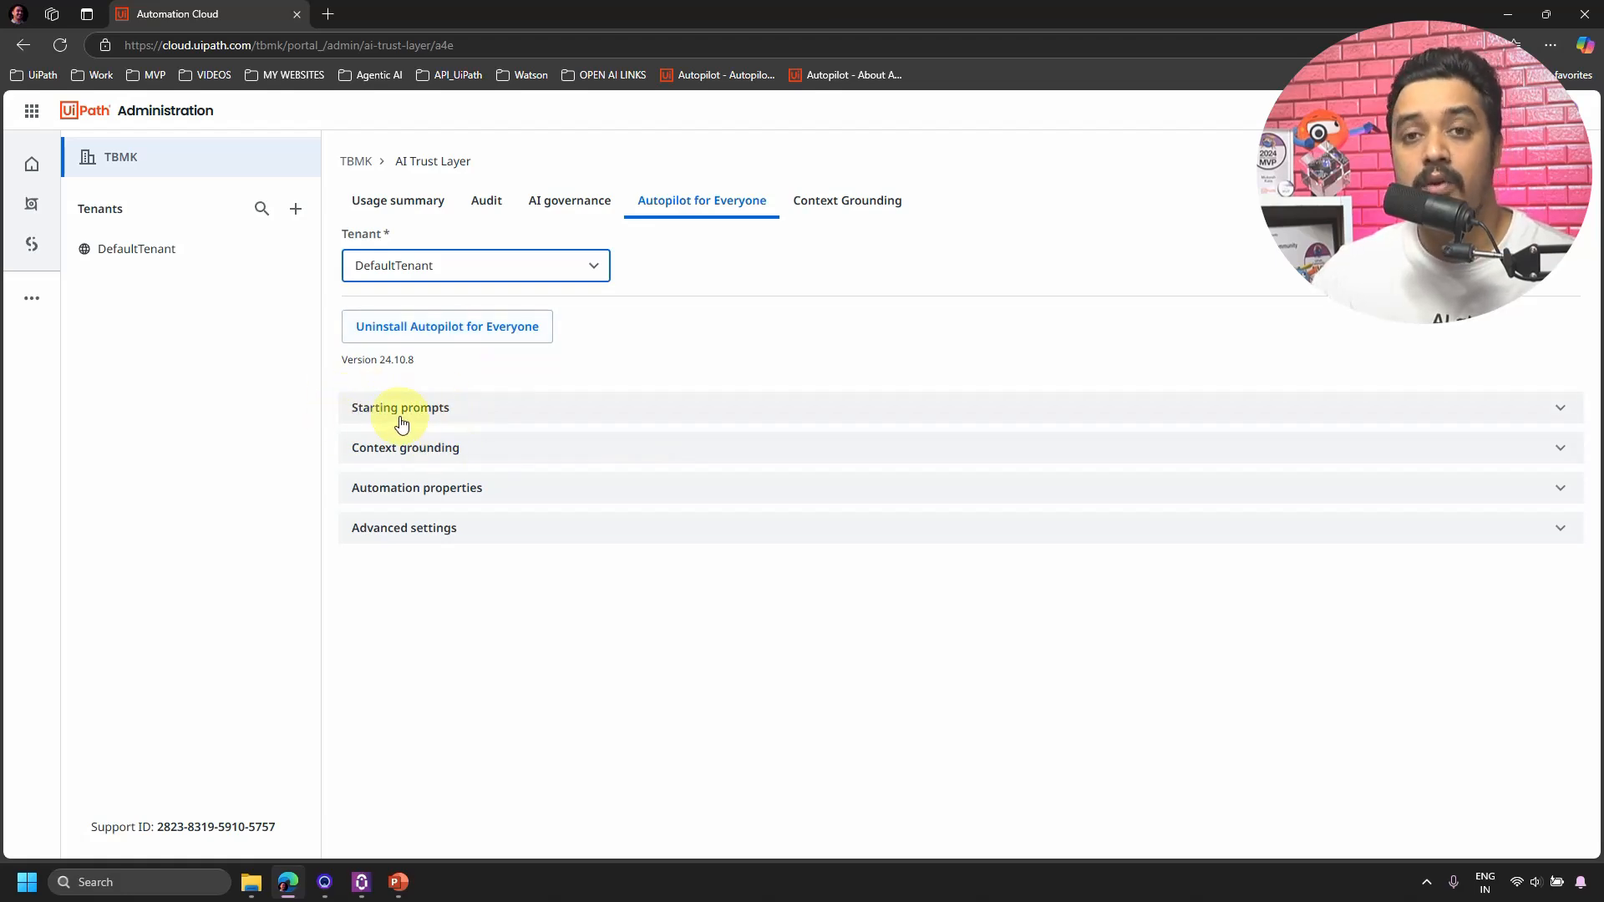
Expand Starting prompts and select the personal workspace folder, showing its single 'Give me the Time' prompt.
click(547, 418)
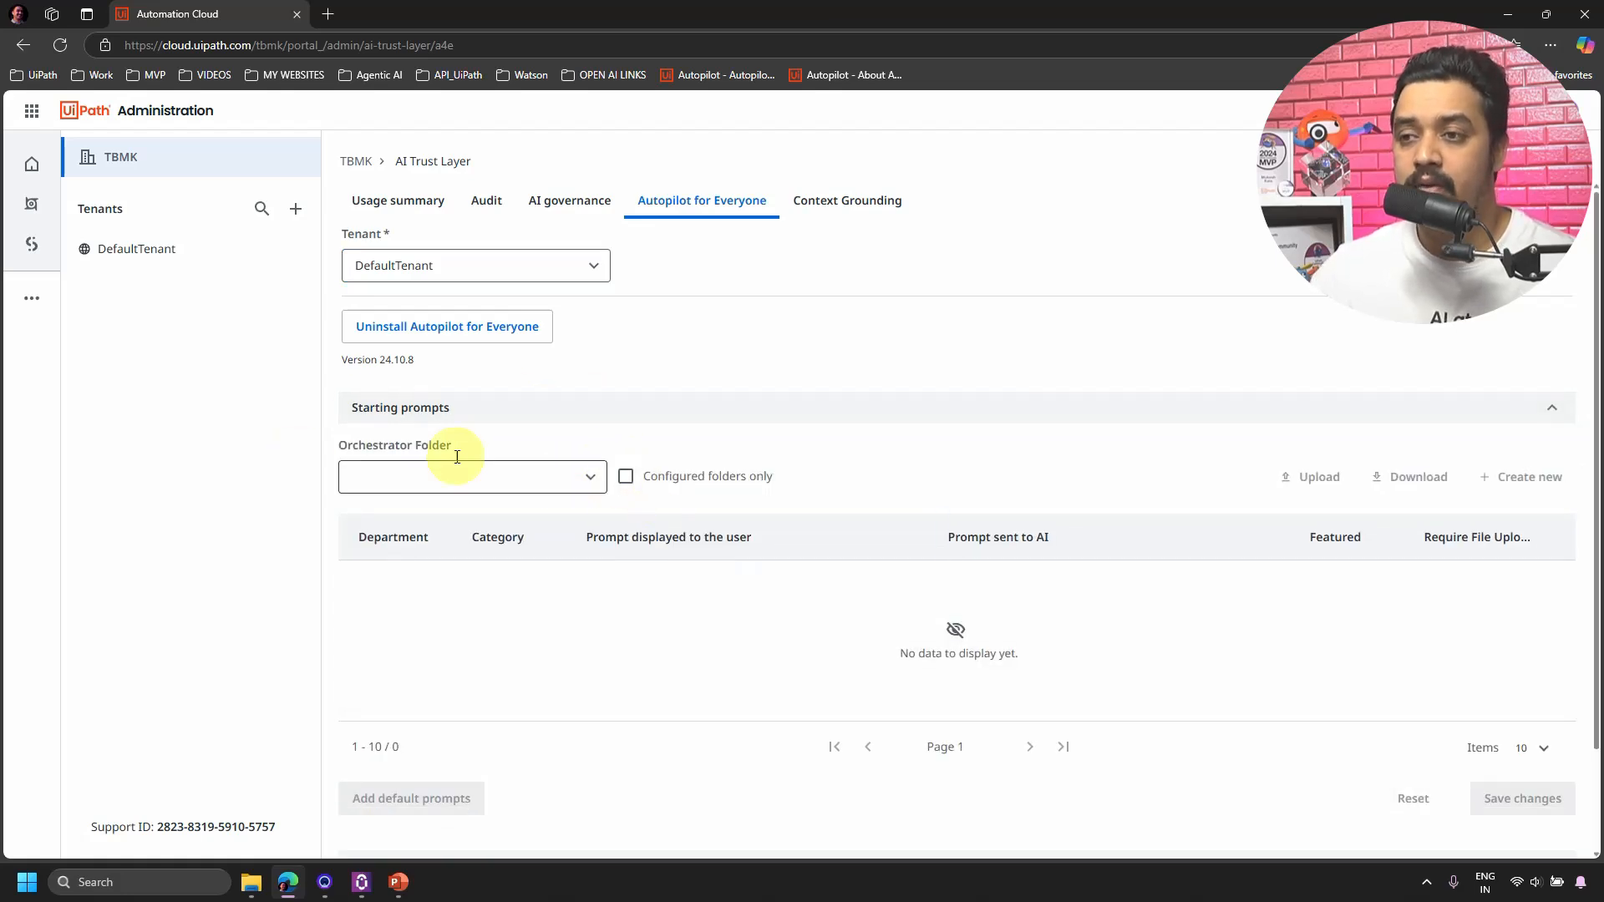
click(576, 486)
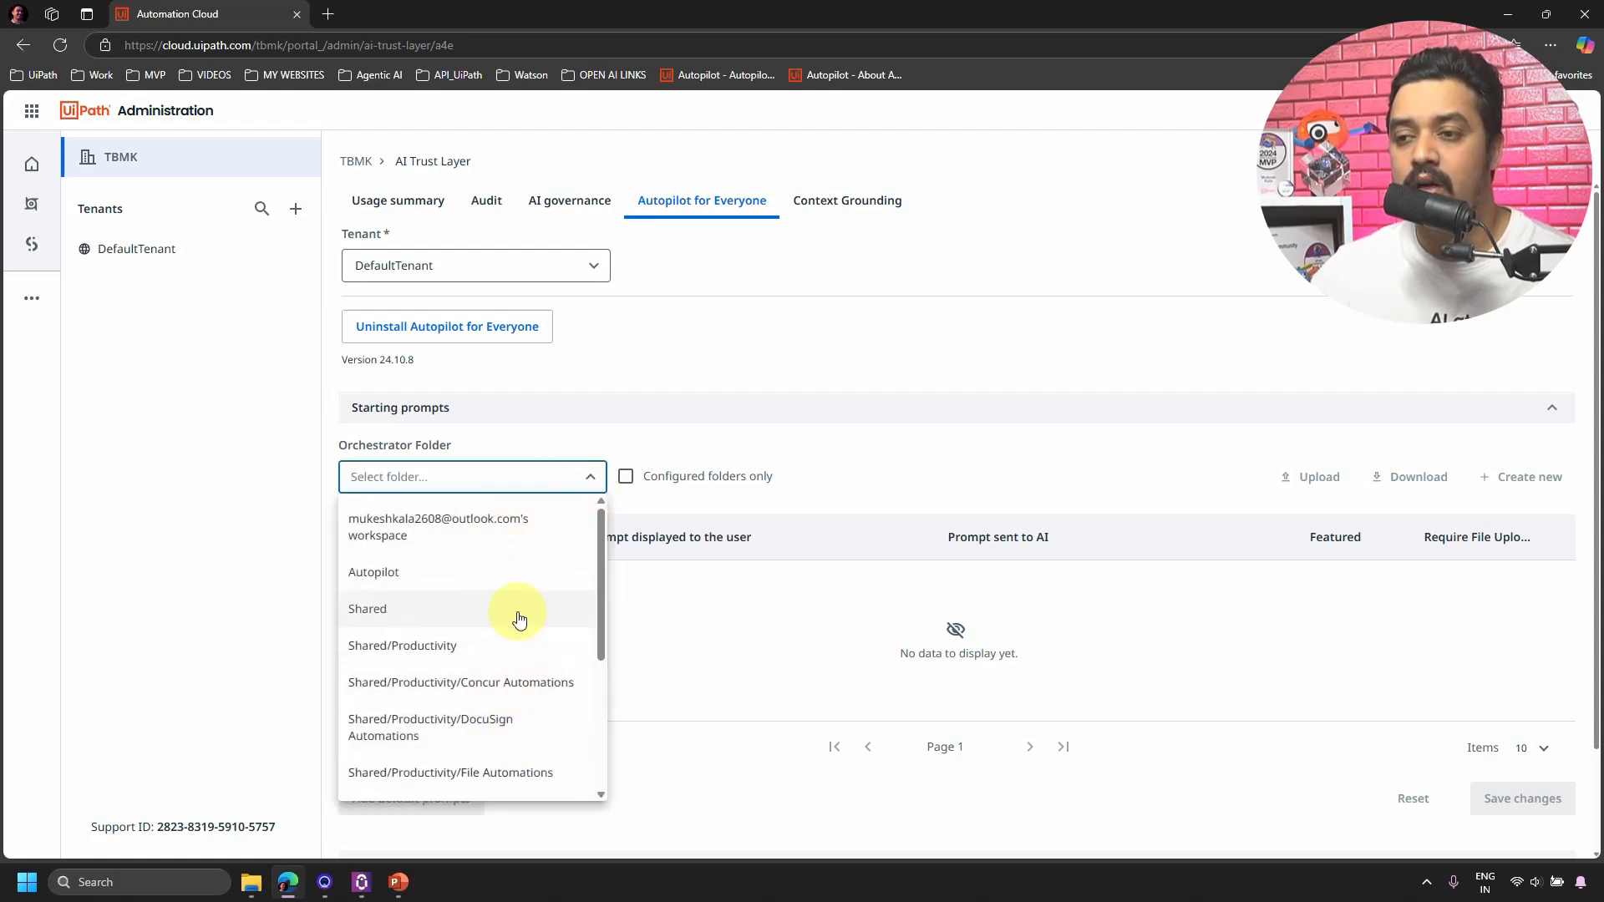
scroll(518, 616, down, 3)
scroll(519, 669, up, 3)
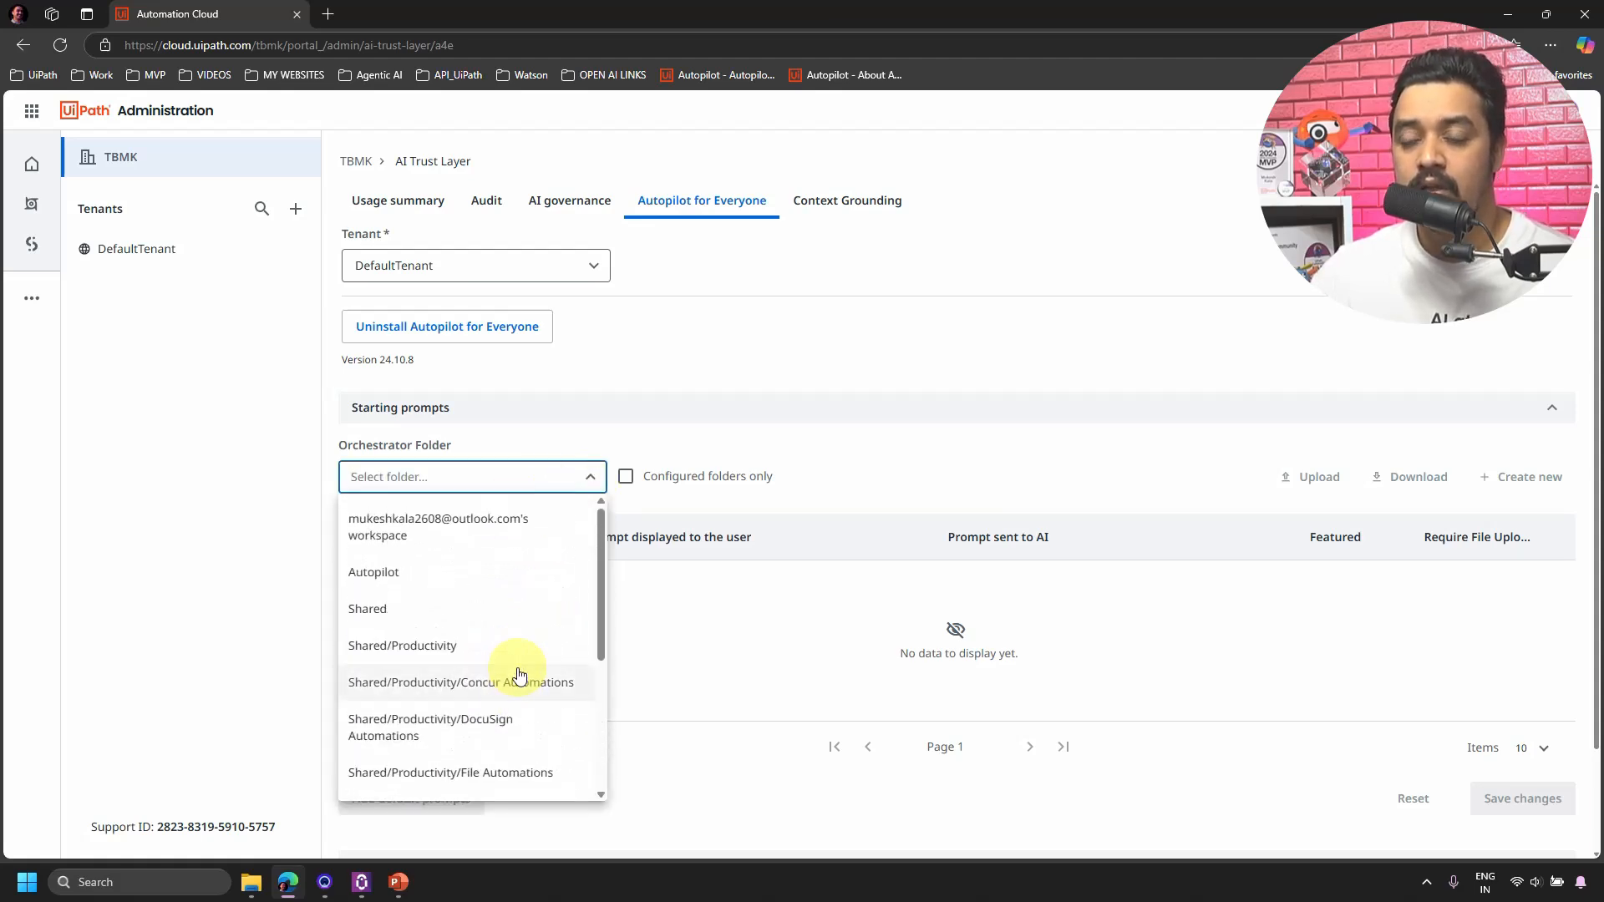
click(401, 572)
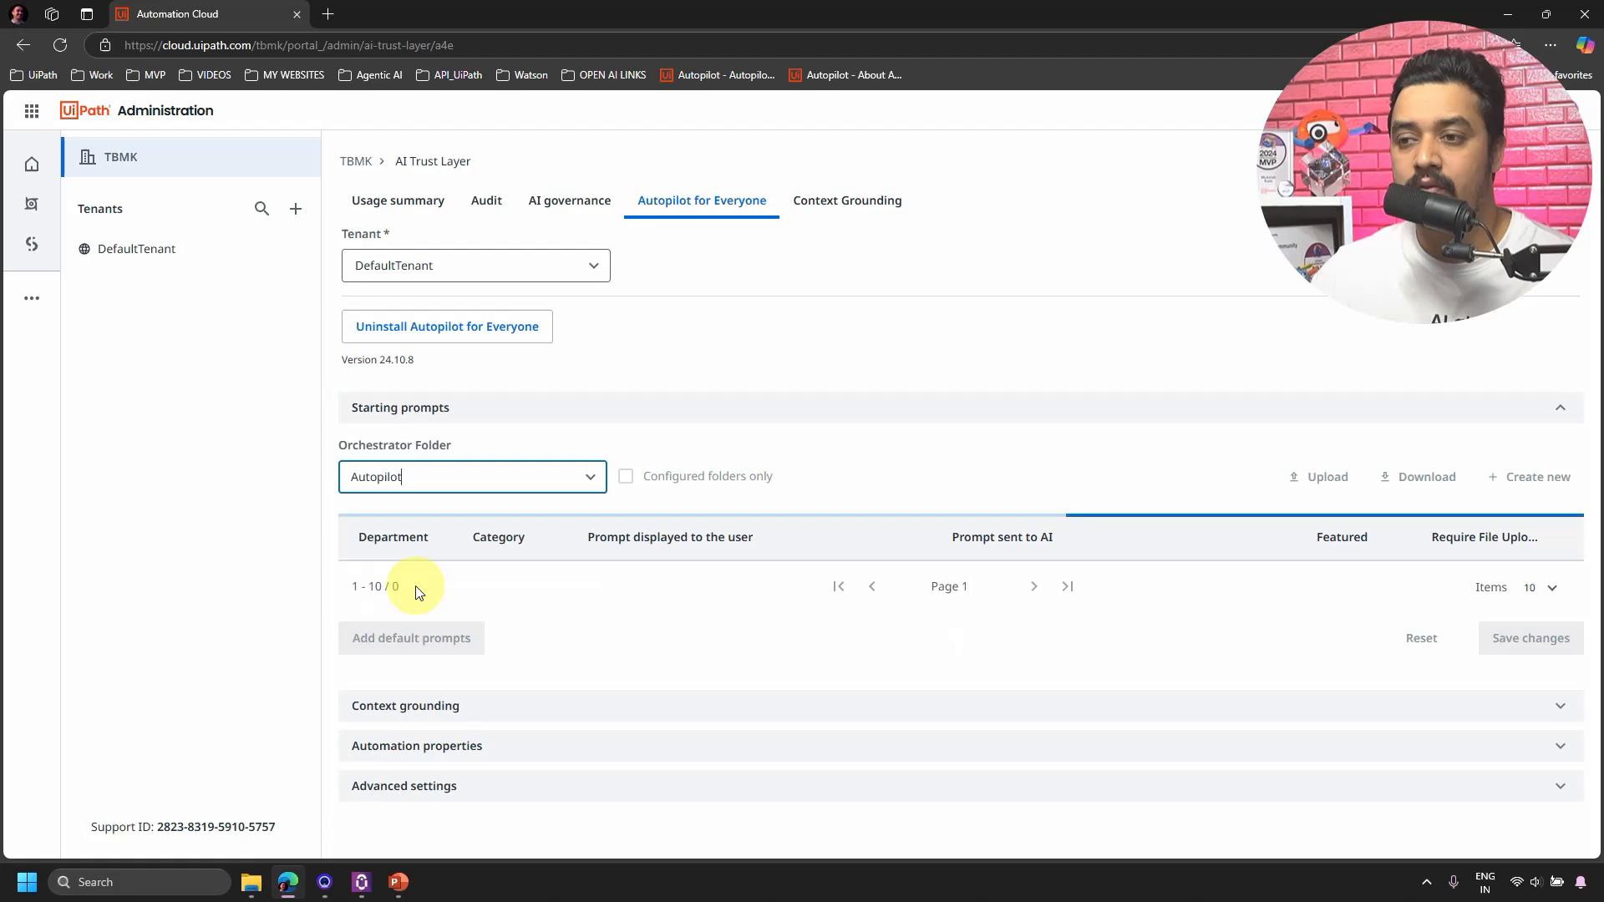
click(580, 477)
click(433, 529)
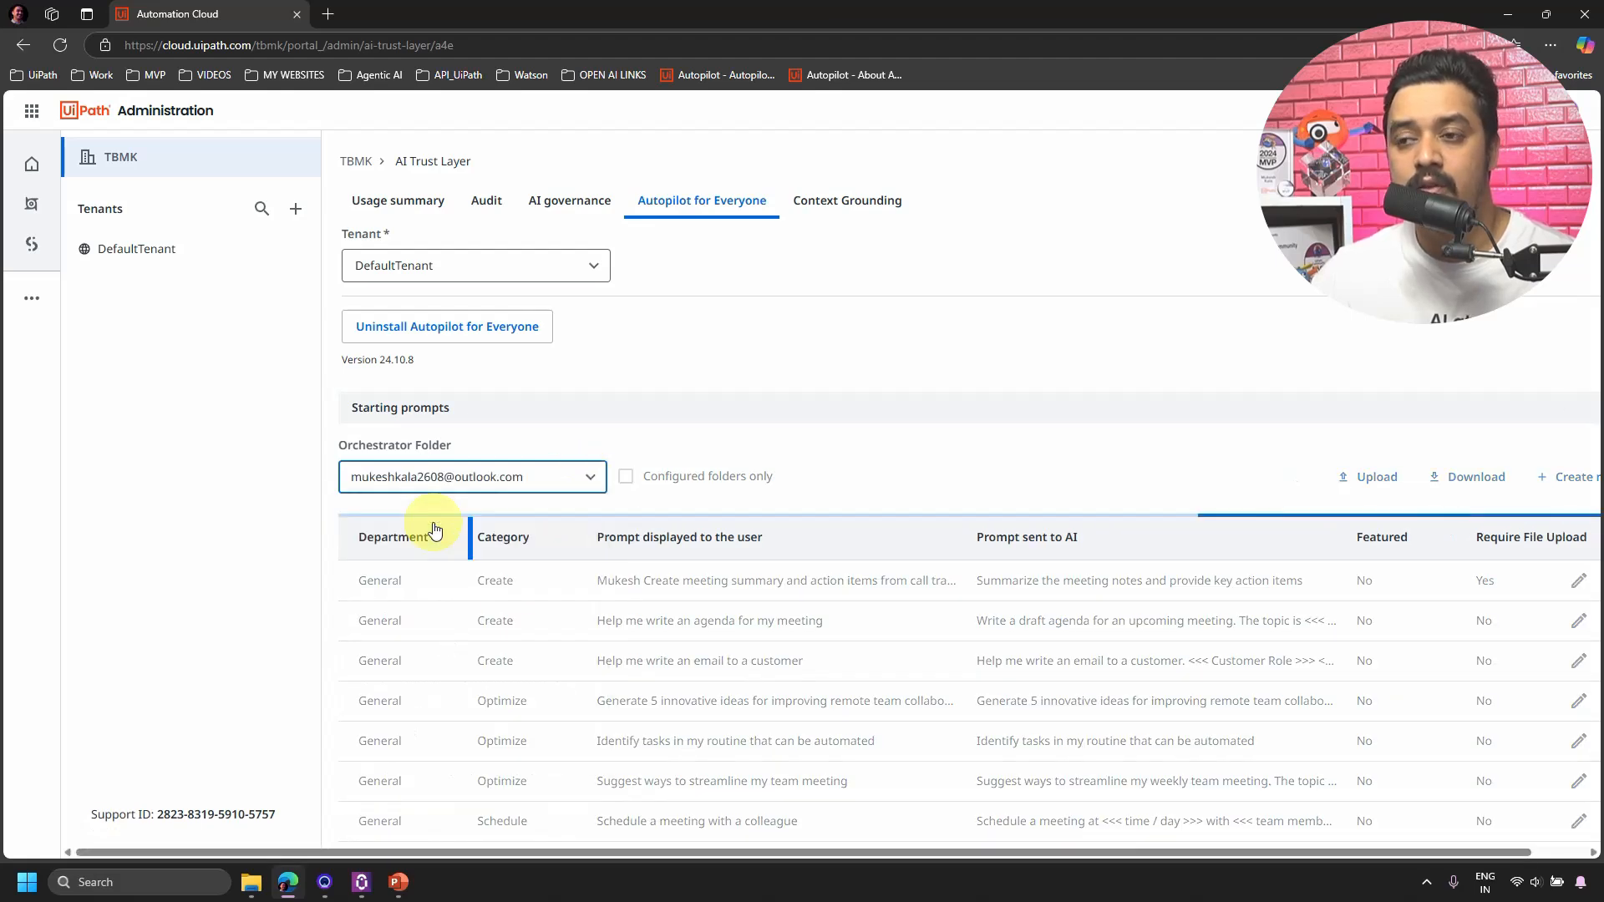
click(579, 481)
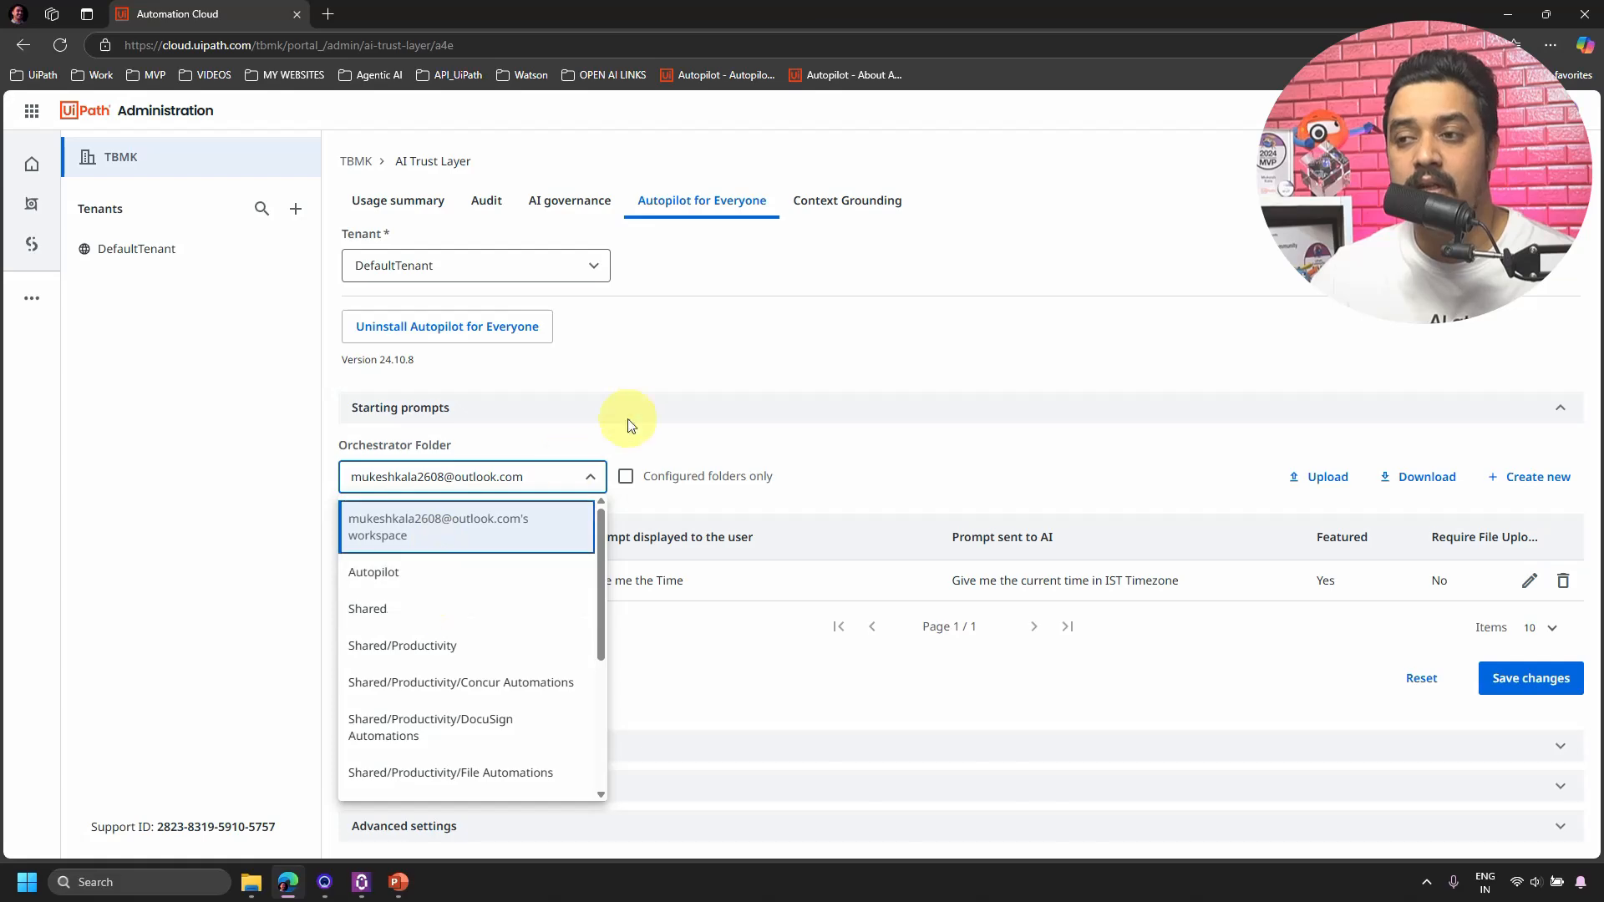
click(857, 474)
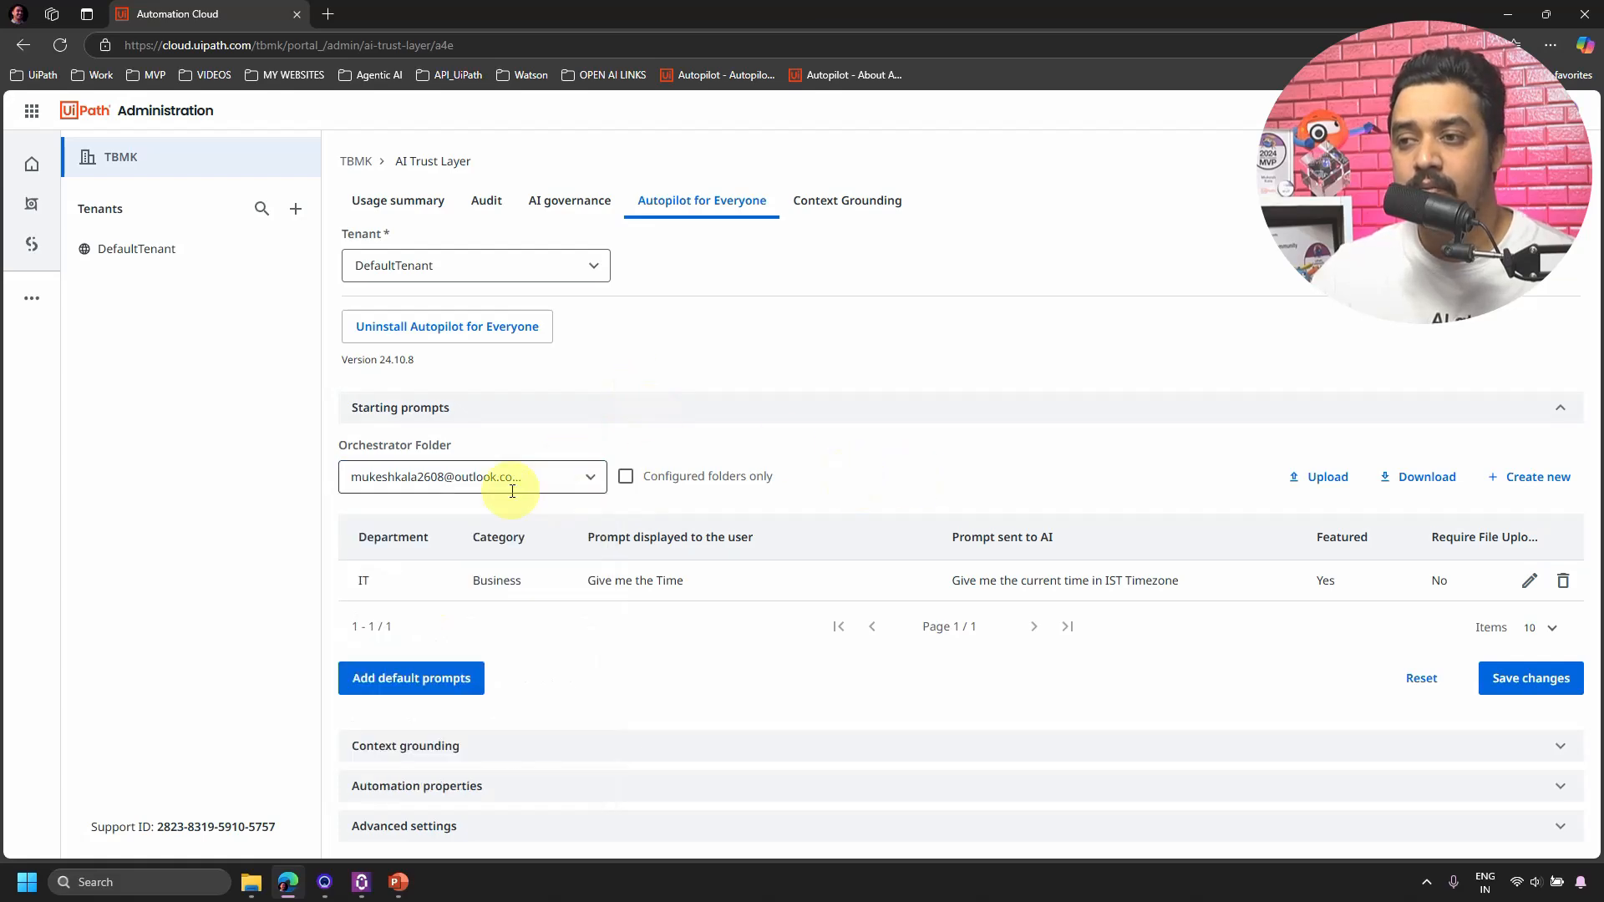
click(362, 886)
Confirm the Assistant profile lists department IT, then minimize the Assistant.
click(813, 108)
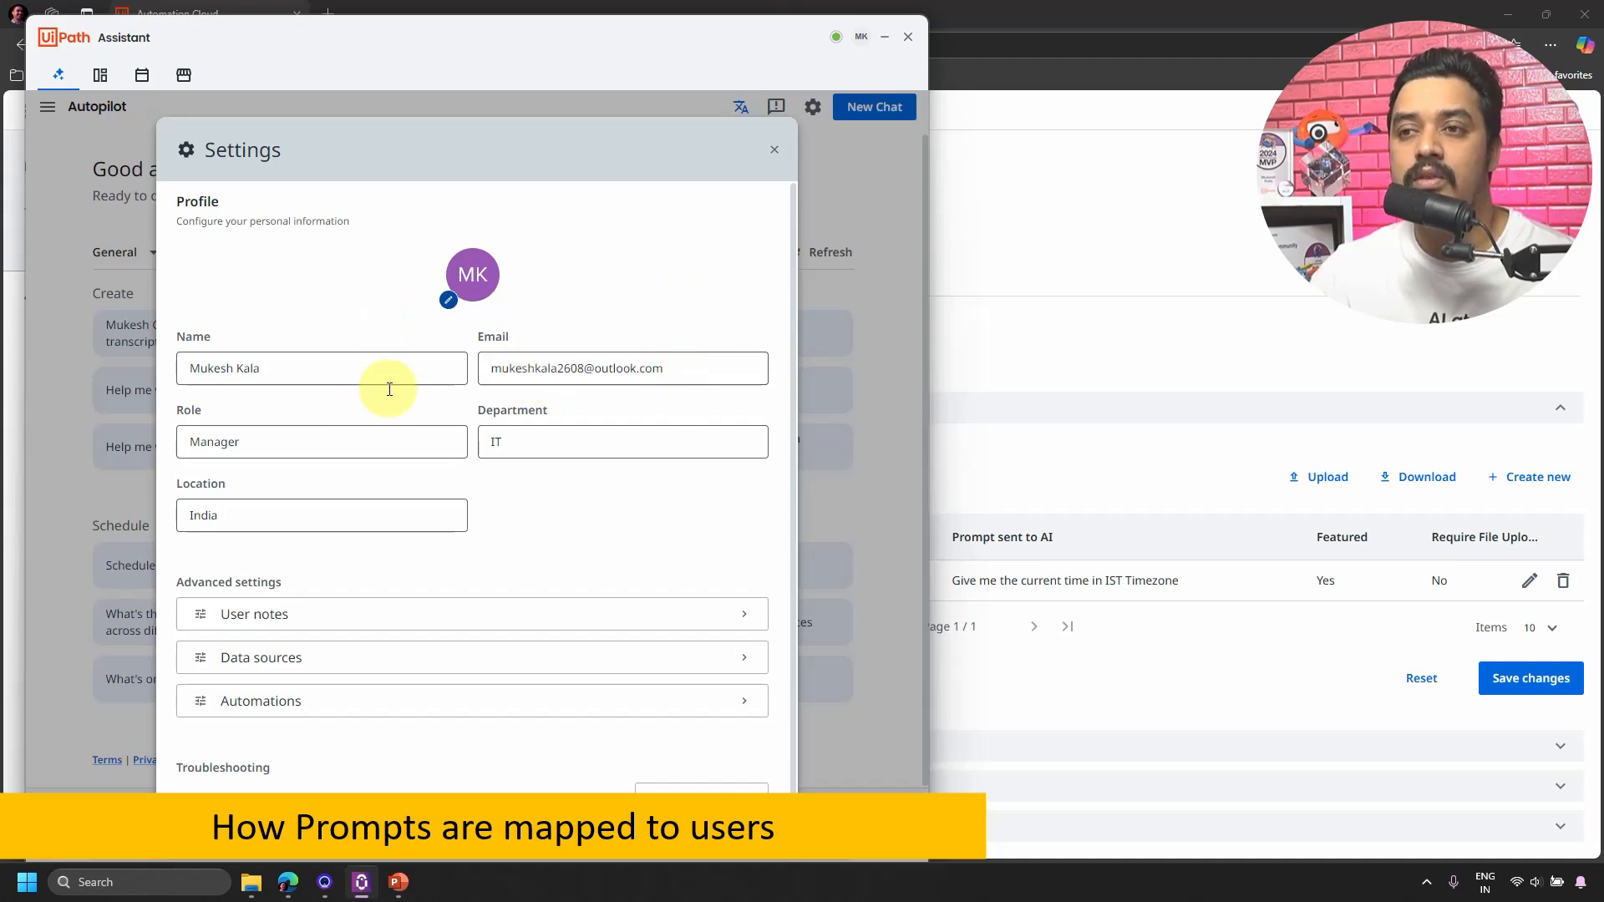
click(775, 151)
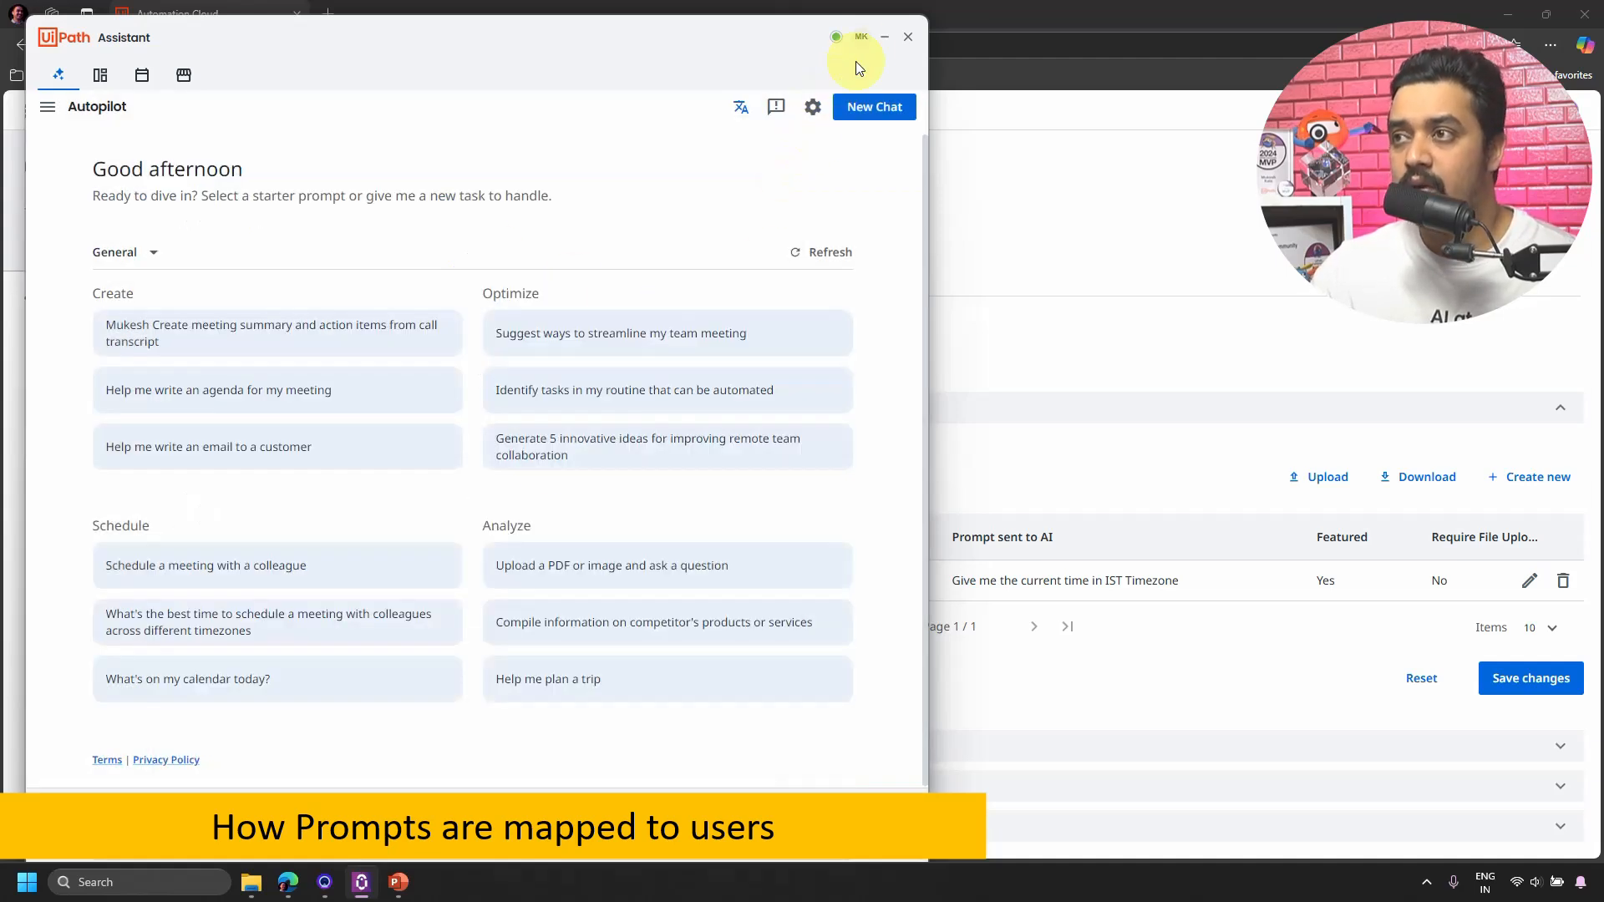
click(879, 41)
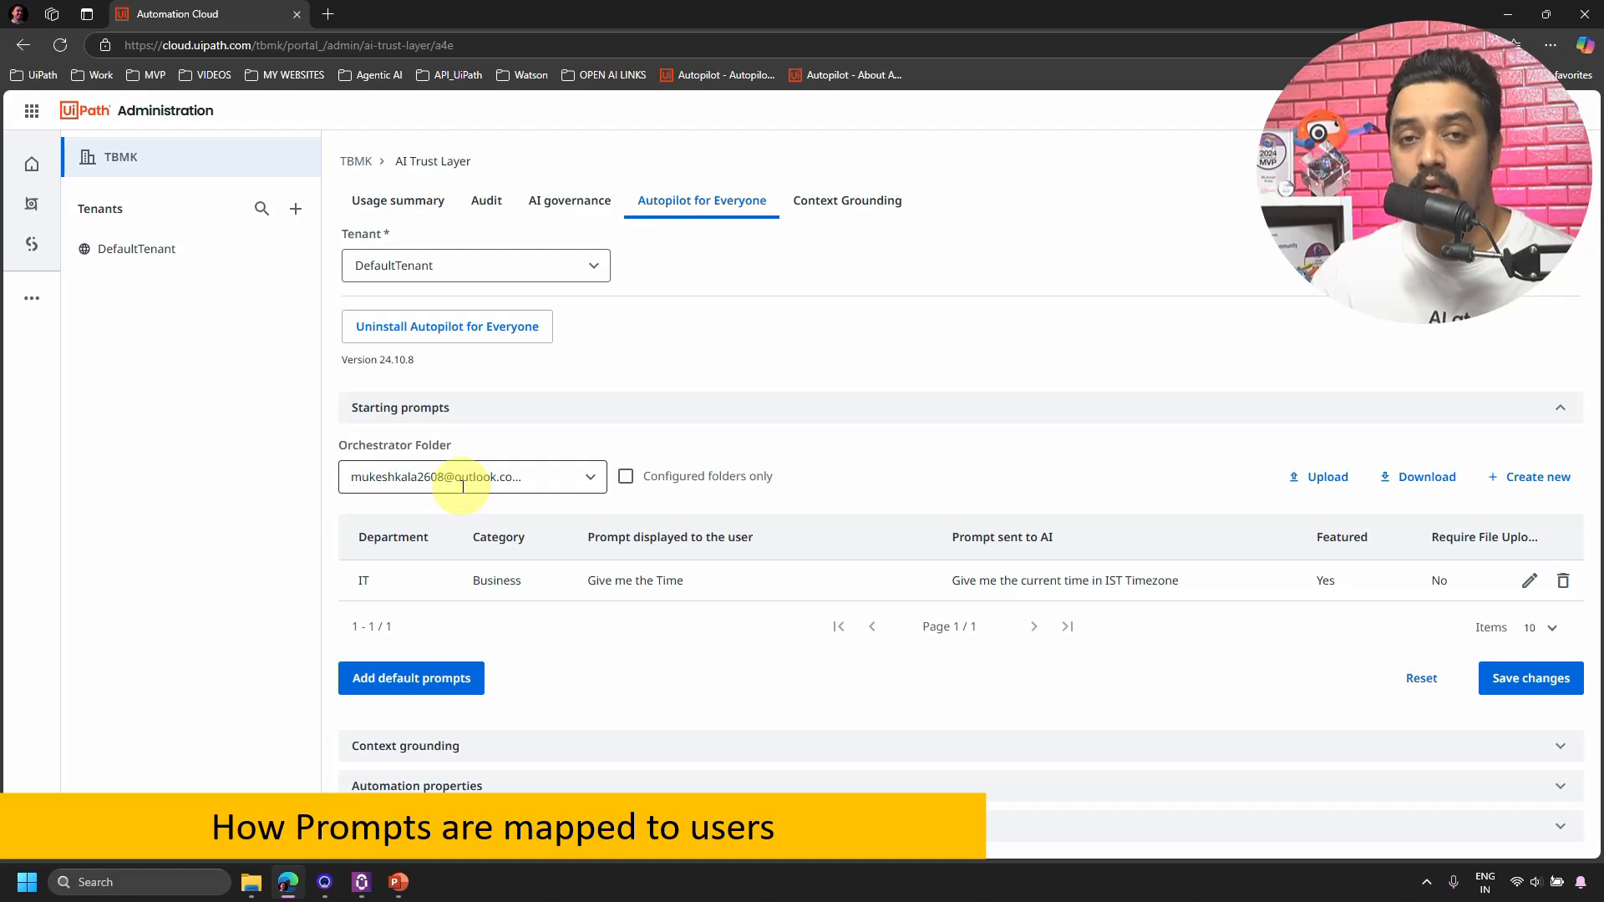
Set the Orchestrator Folder to Autopilot to list its 13 starting prompts beside the Assistant.
click(591, 484)
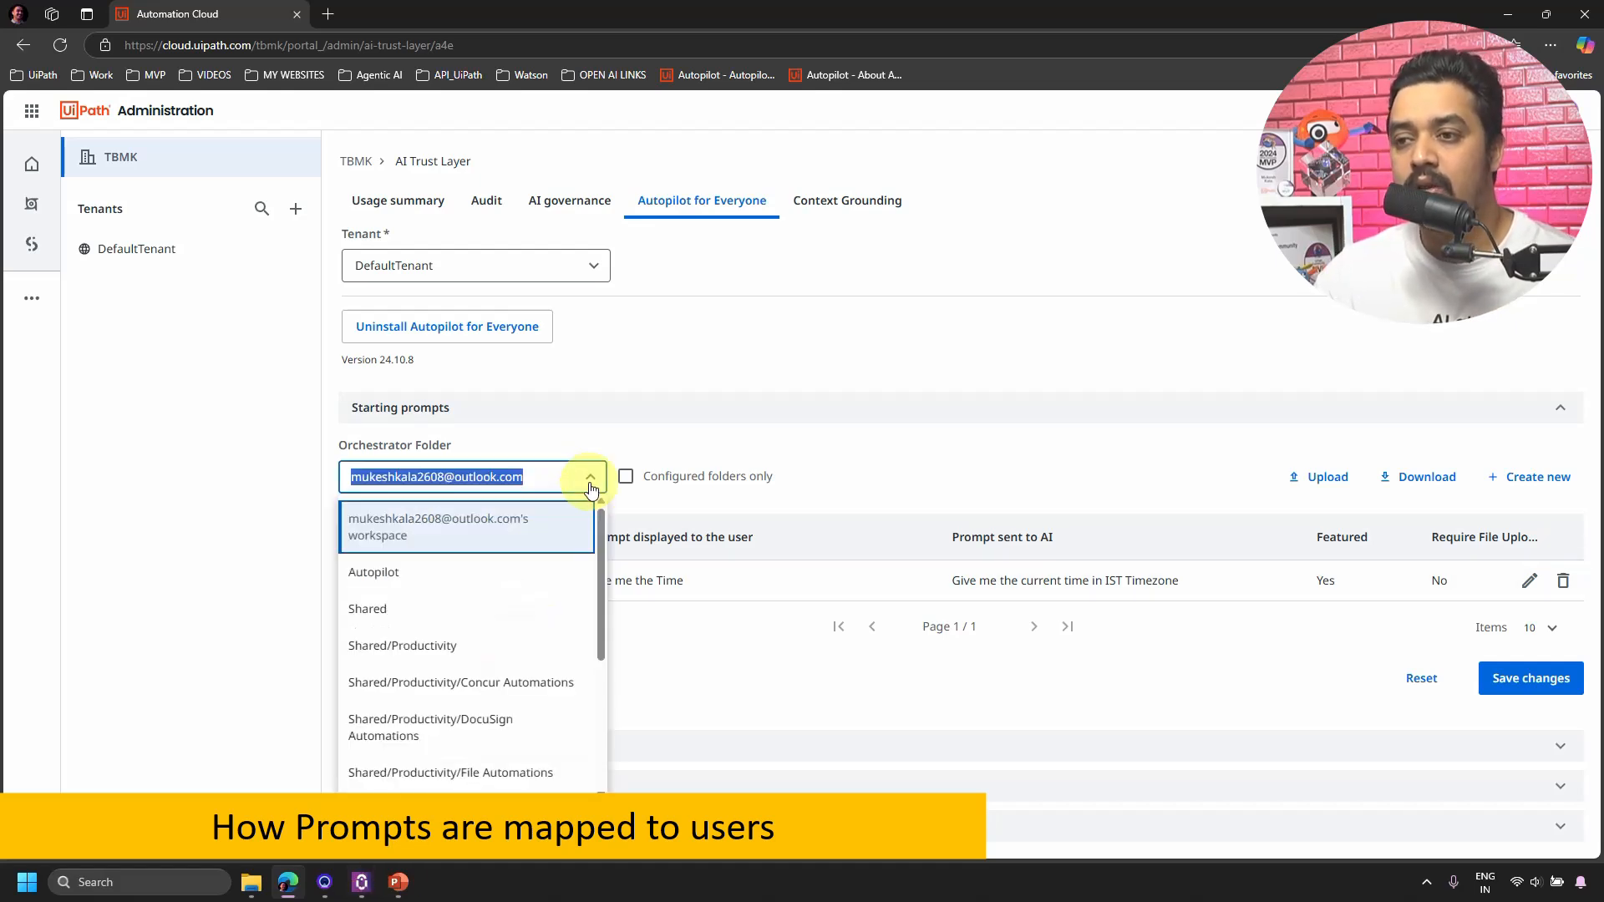
click(390, 576)
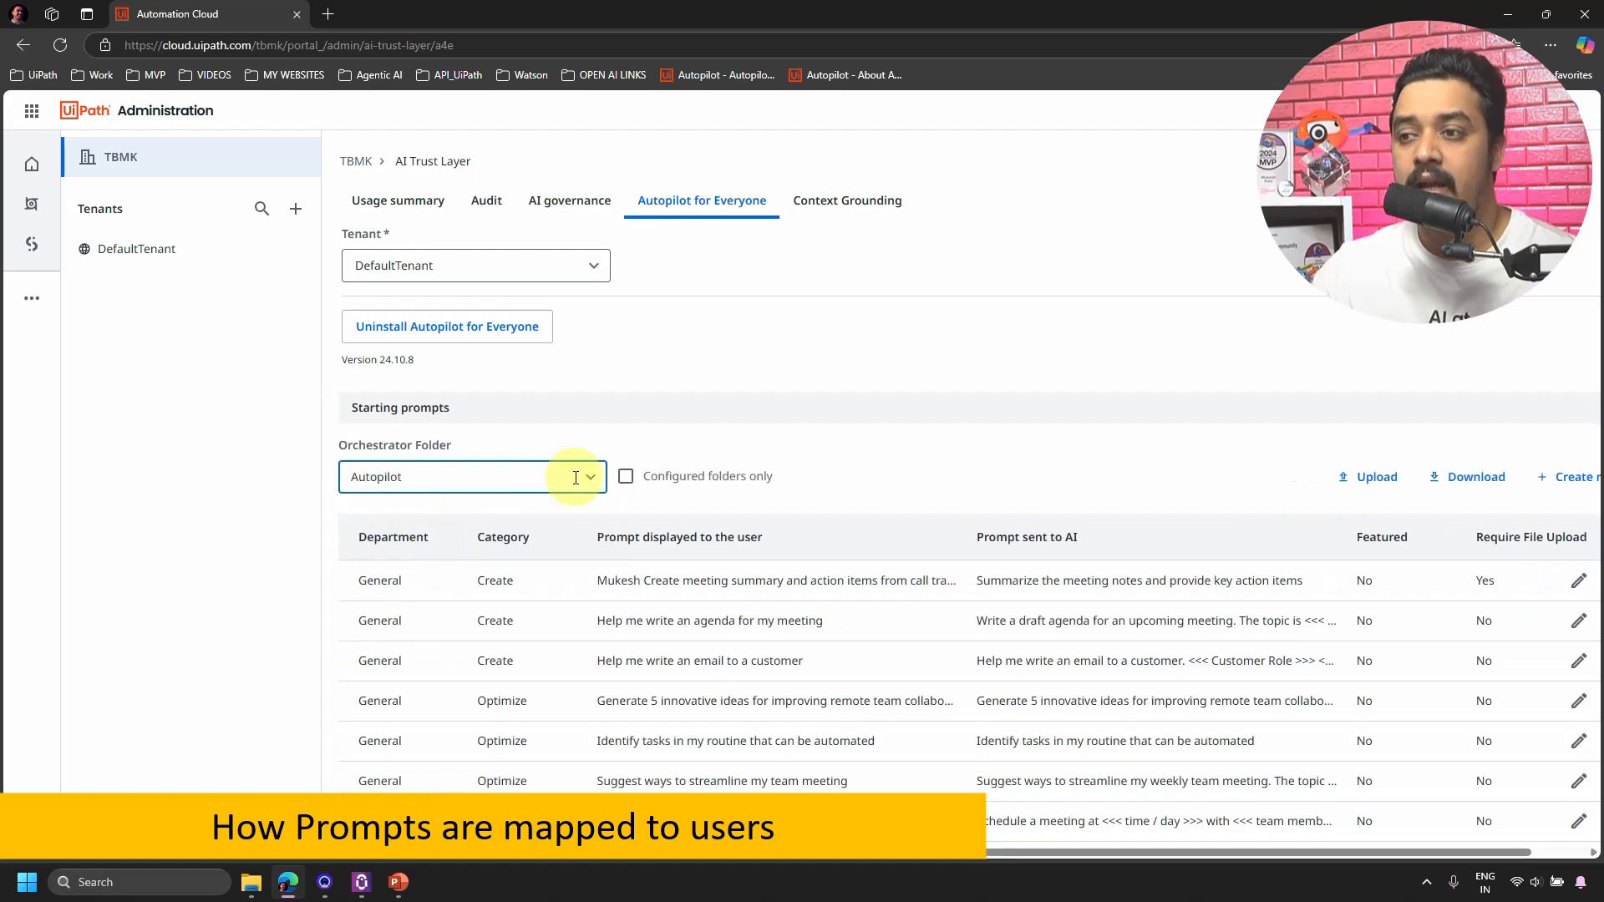
click(587, 484)
click(415, 532)
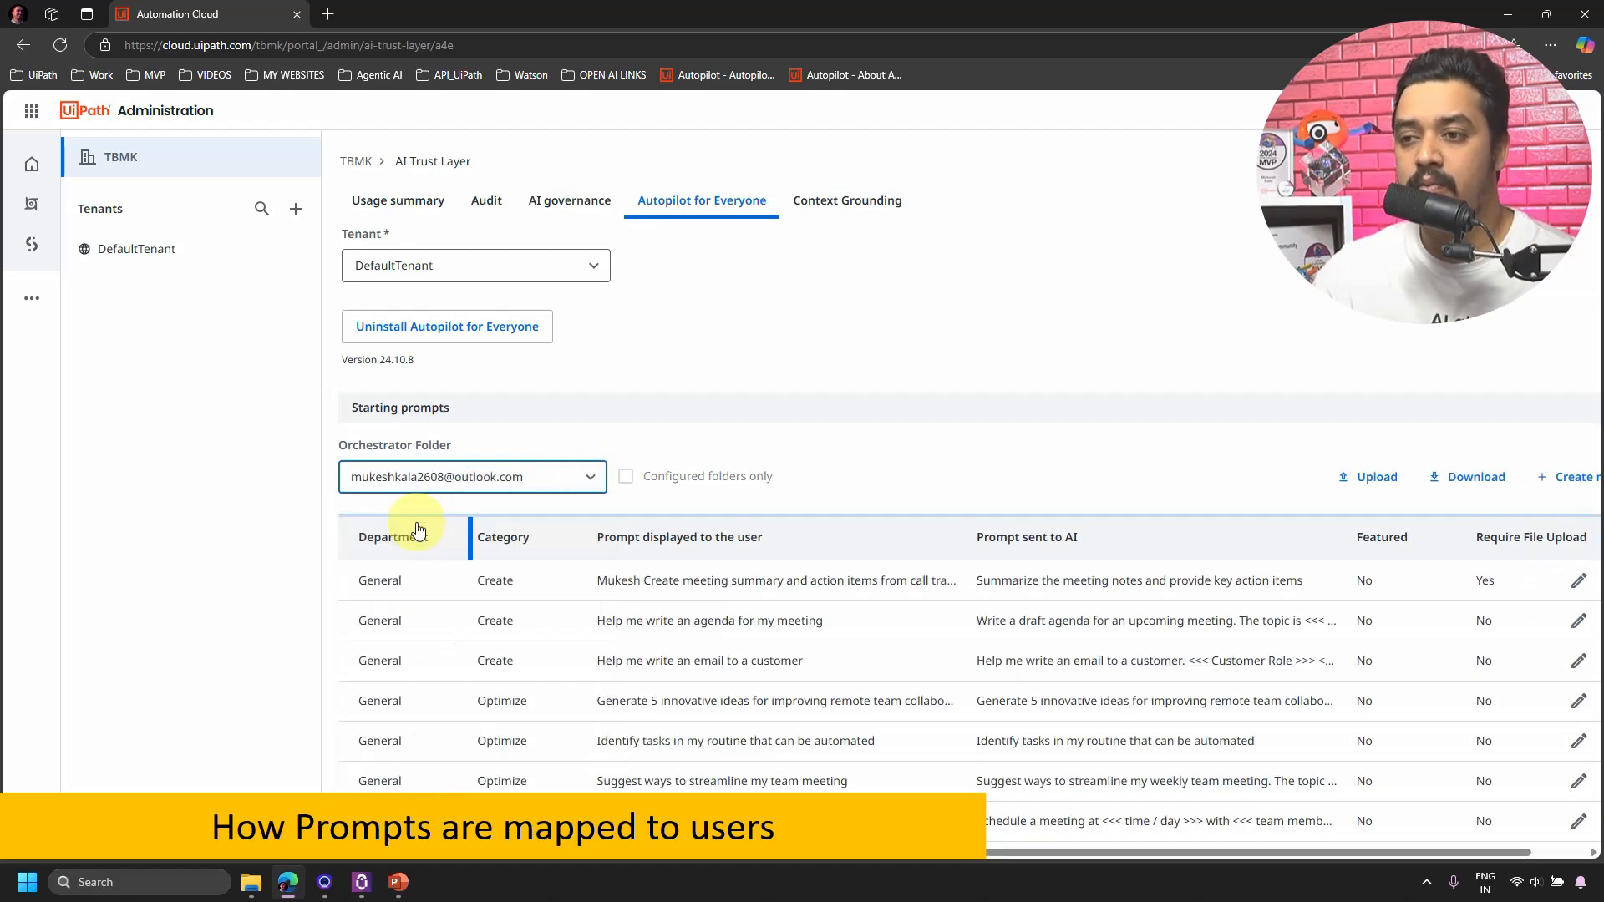
click(587, 487)
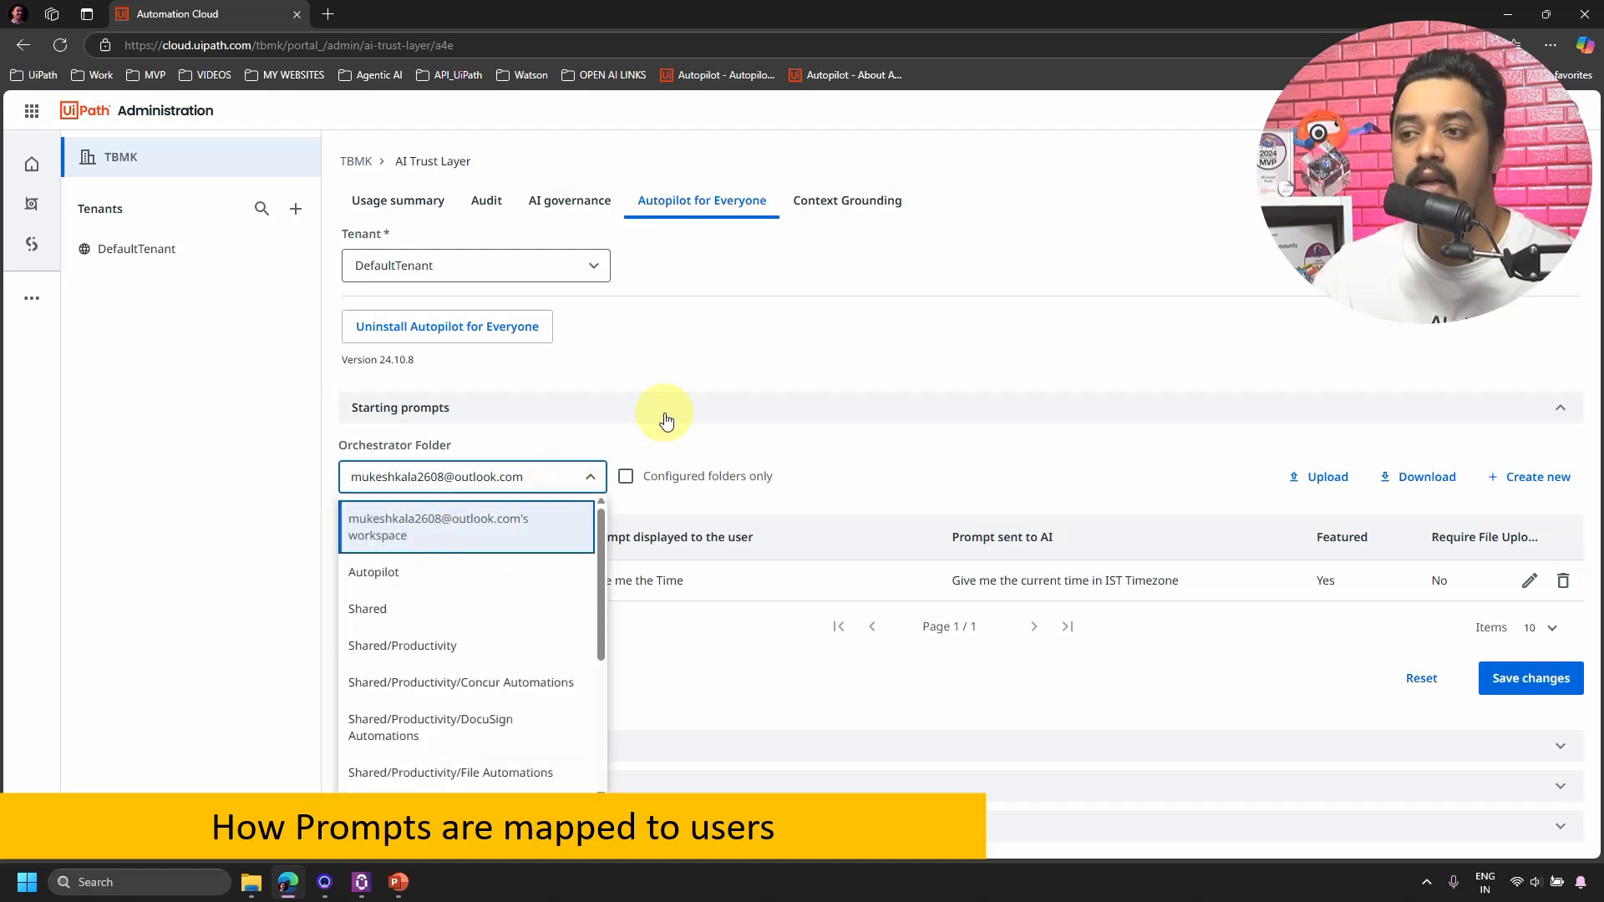
click(665, 421)
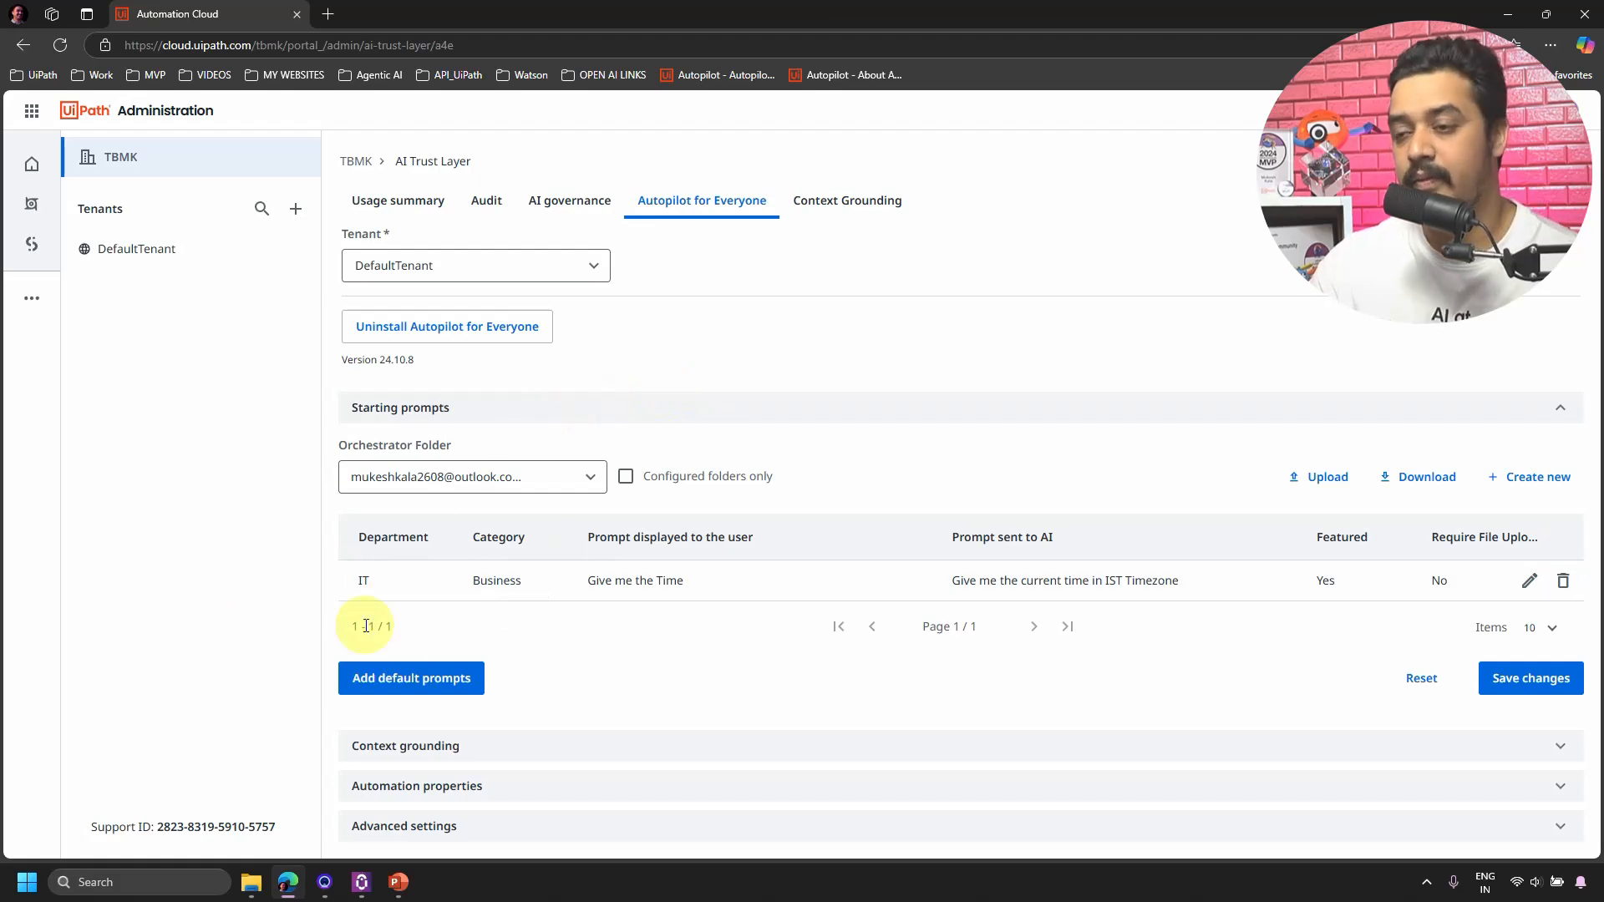
click(589, 480)
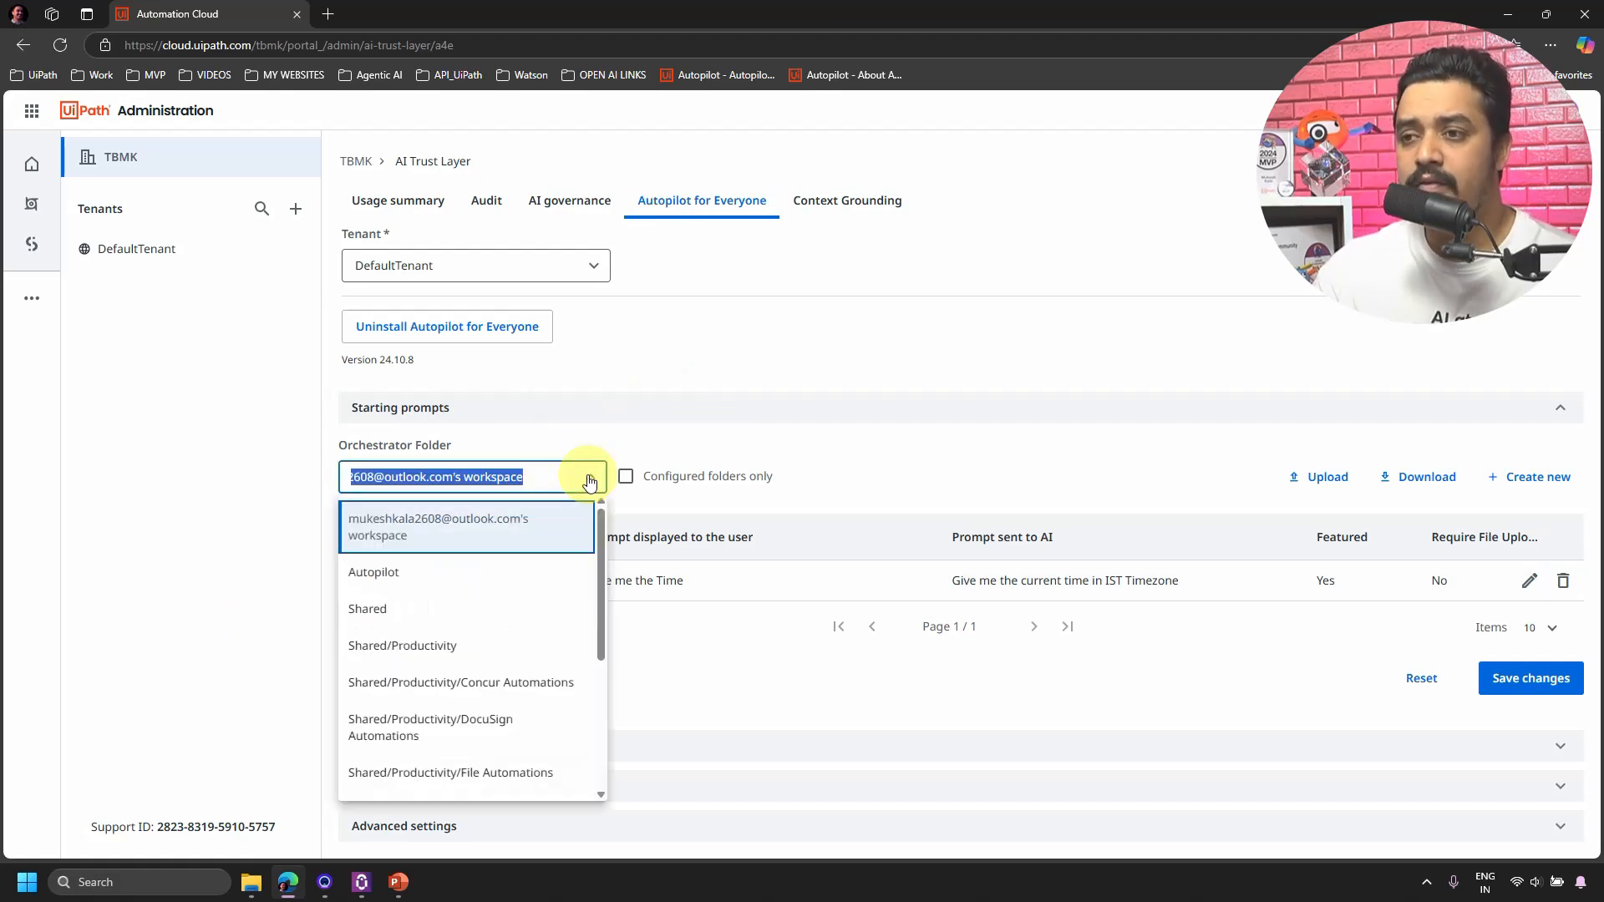
click(403, 576)
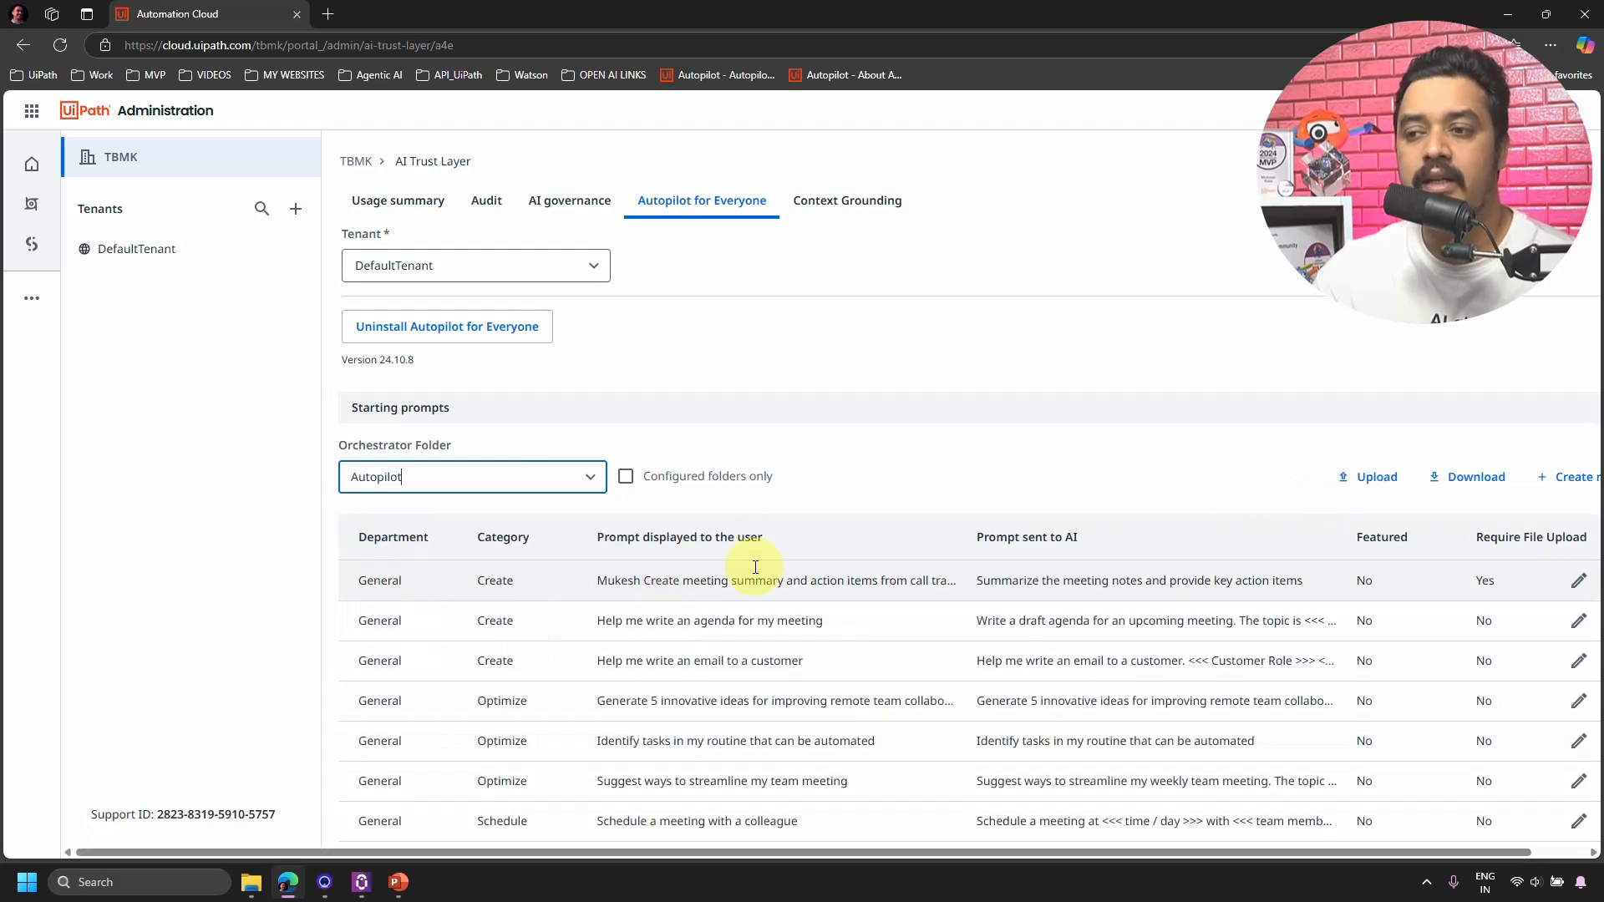
scroll(785, 551, down, 2)
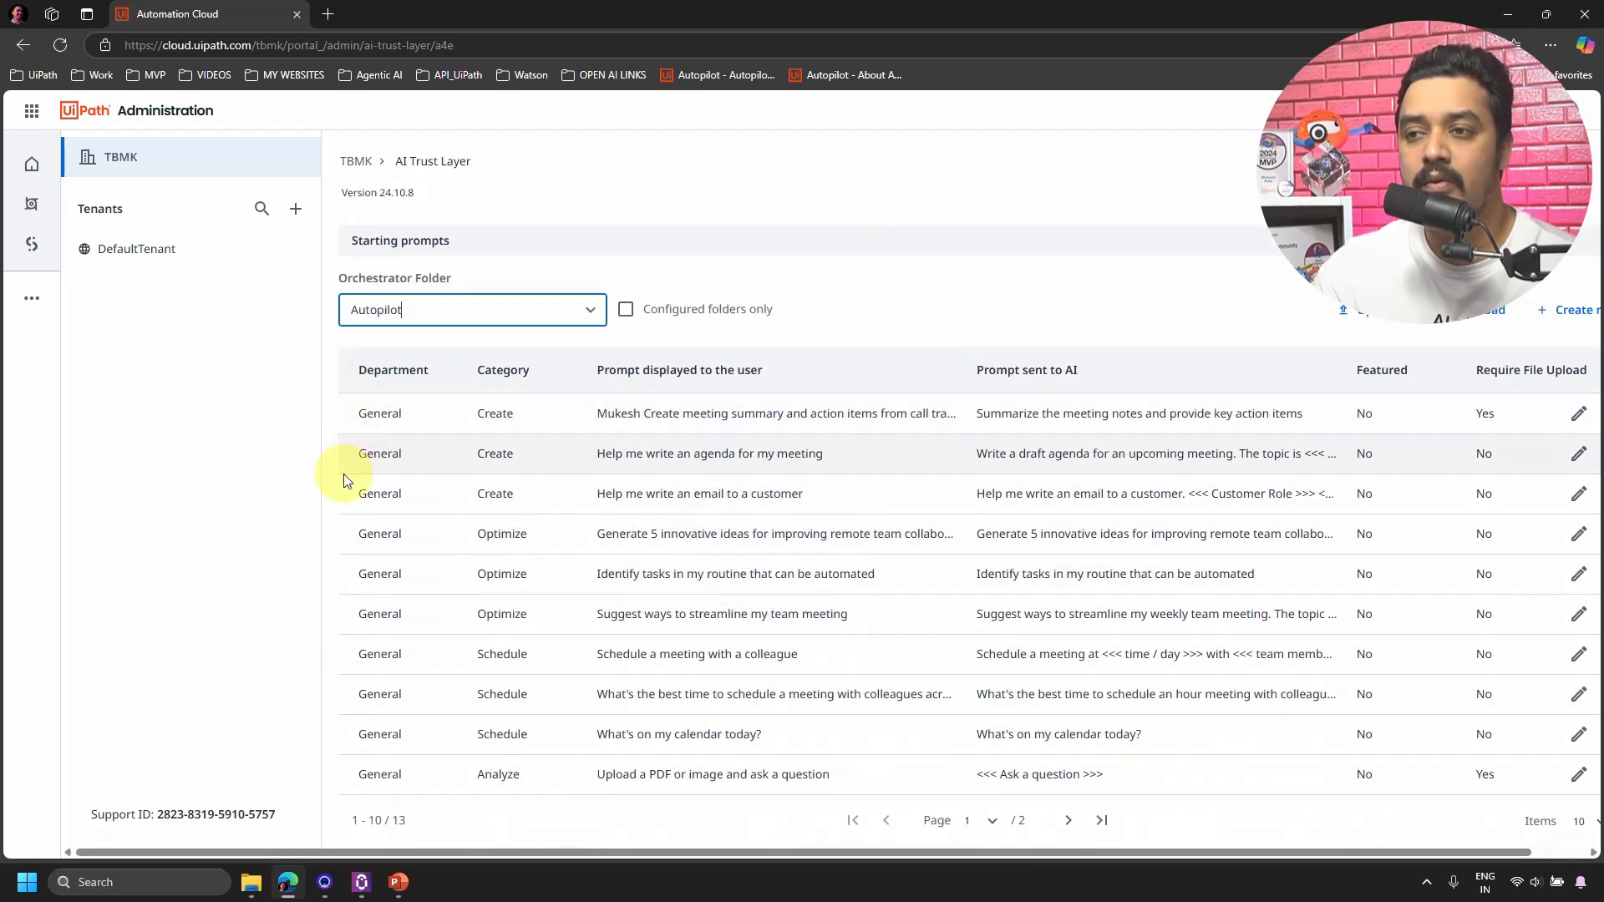
click(359, 883)
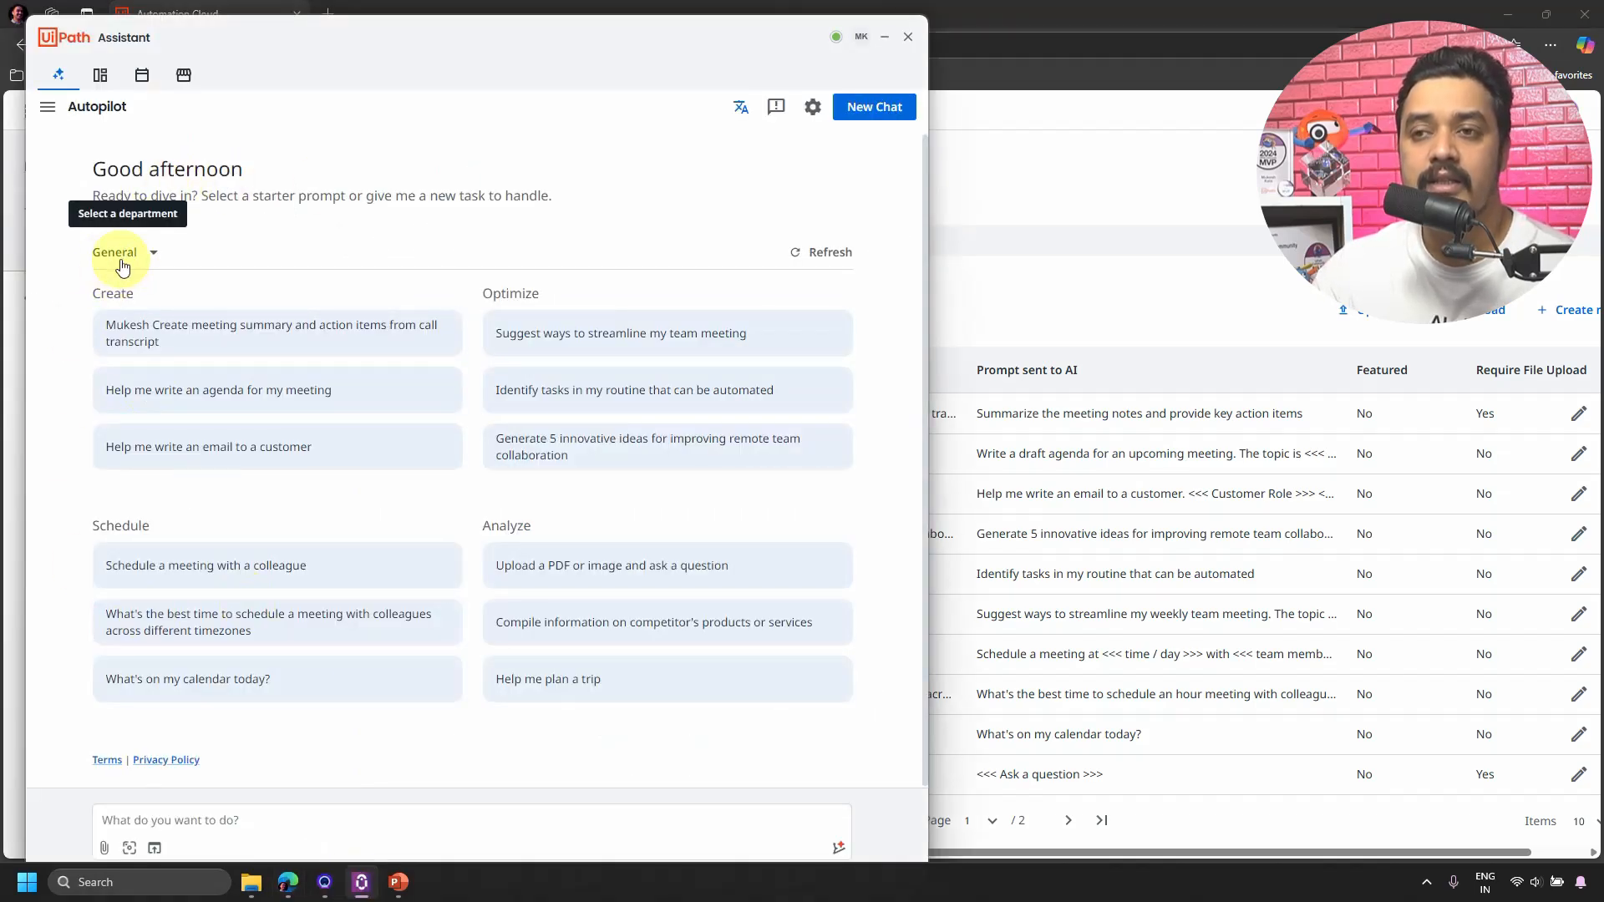
Return to the admin page and re-expand the Starting prompts section.
click(1056, 239)
click(702, 407)
click(459, 409)
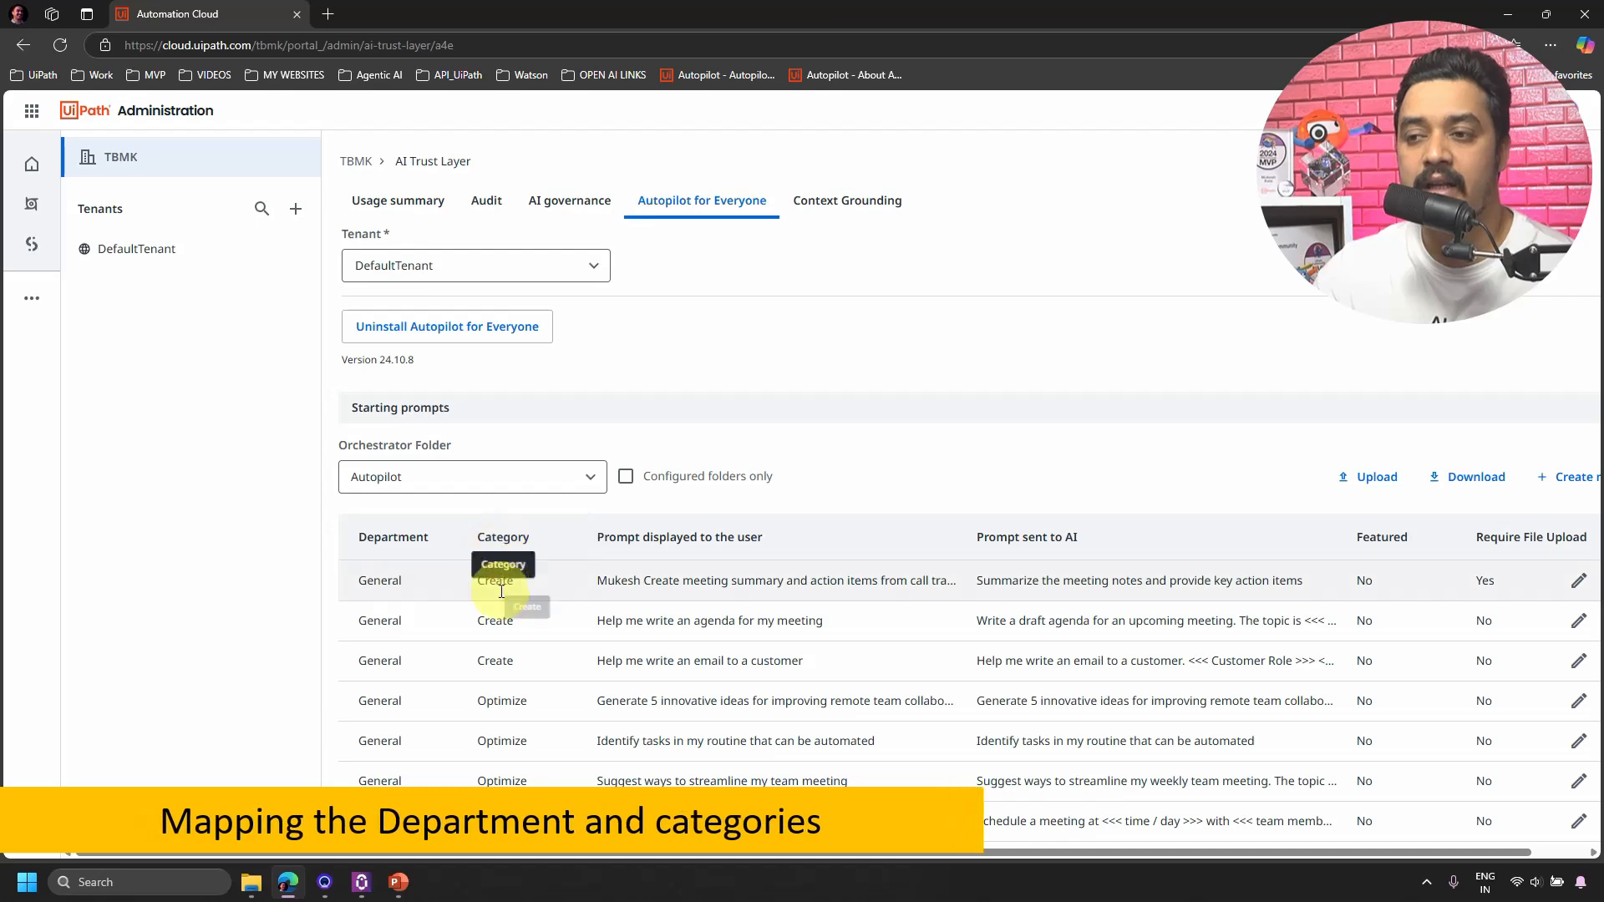
Resize the Assistant window and collapse its chat history so starter prompts show in two columns.
click(361, 882)
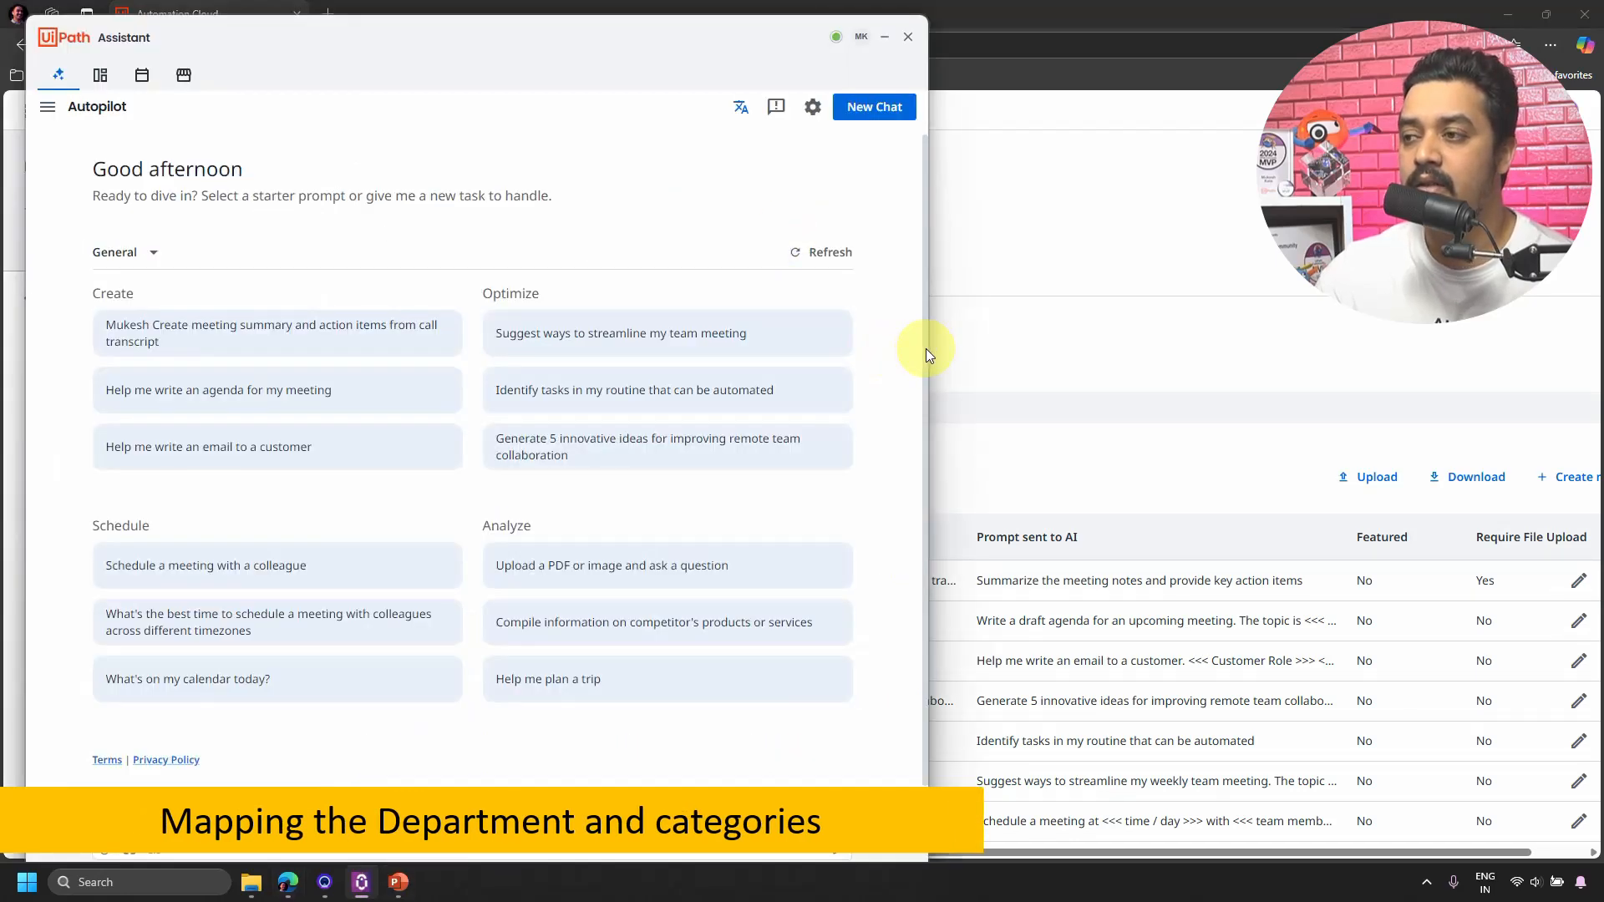
drag(927, 348, 869, 348)
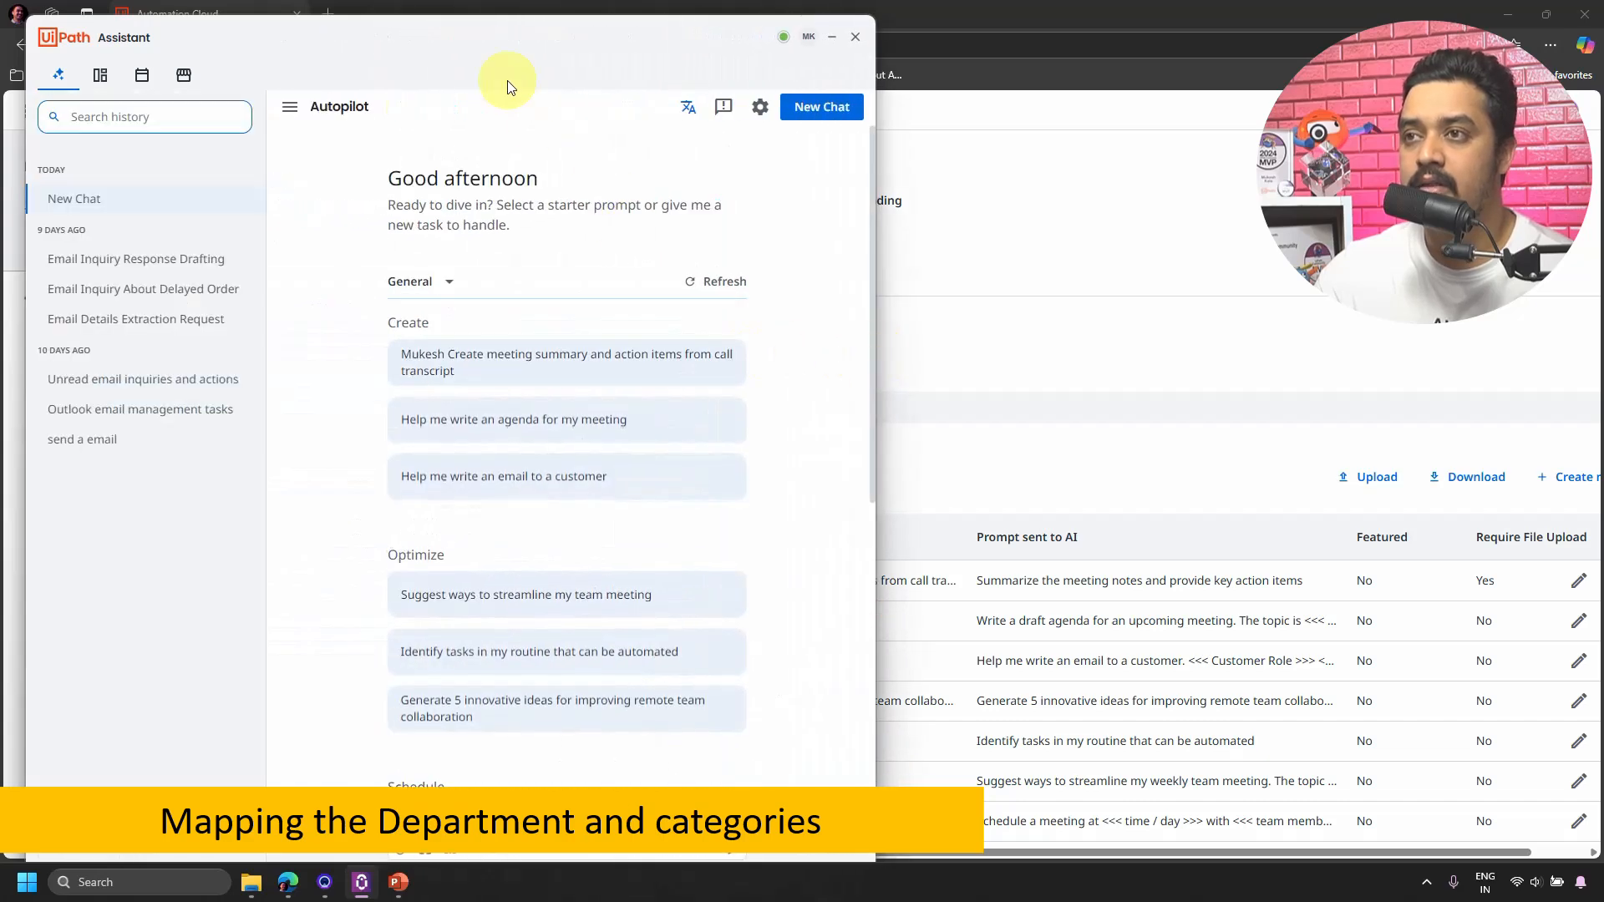
drag(508, 86, 1216, 103)
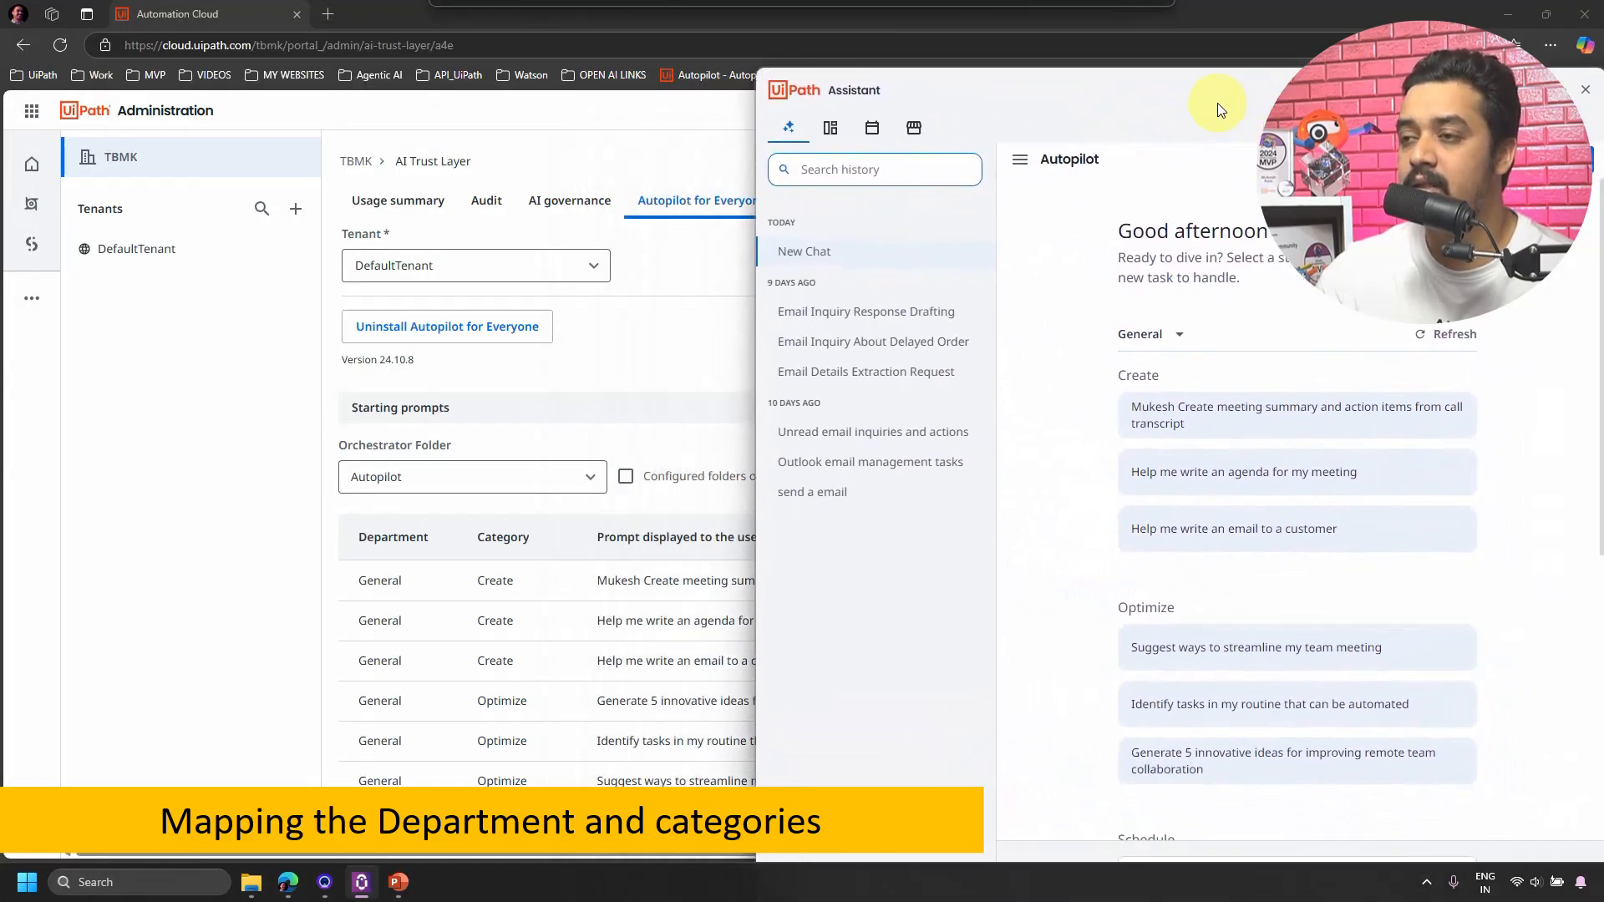
click(1020, 159)
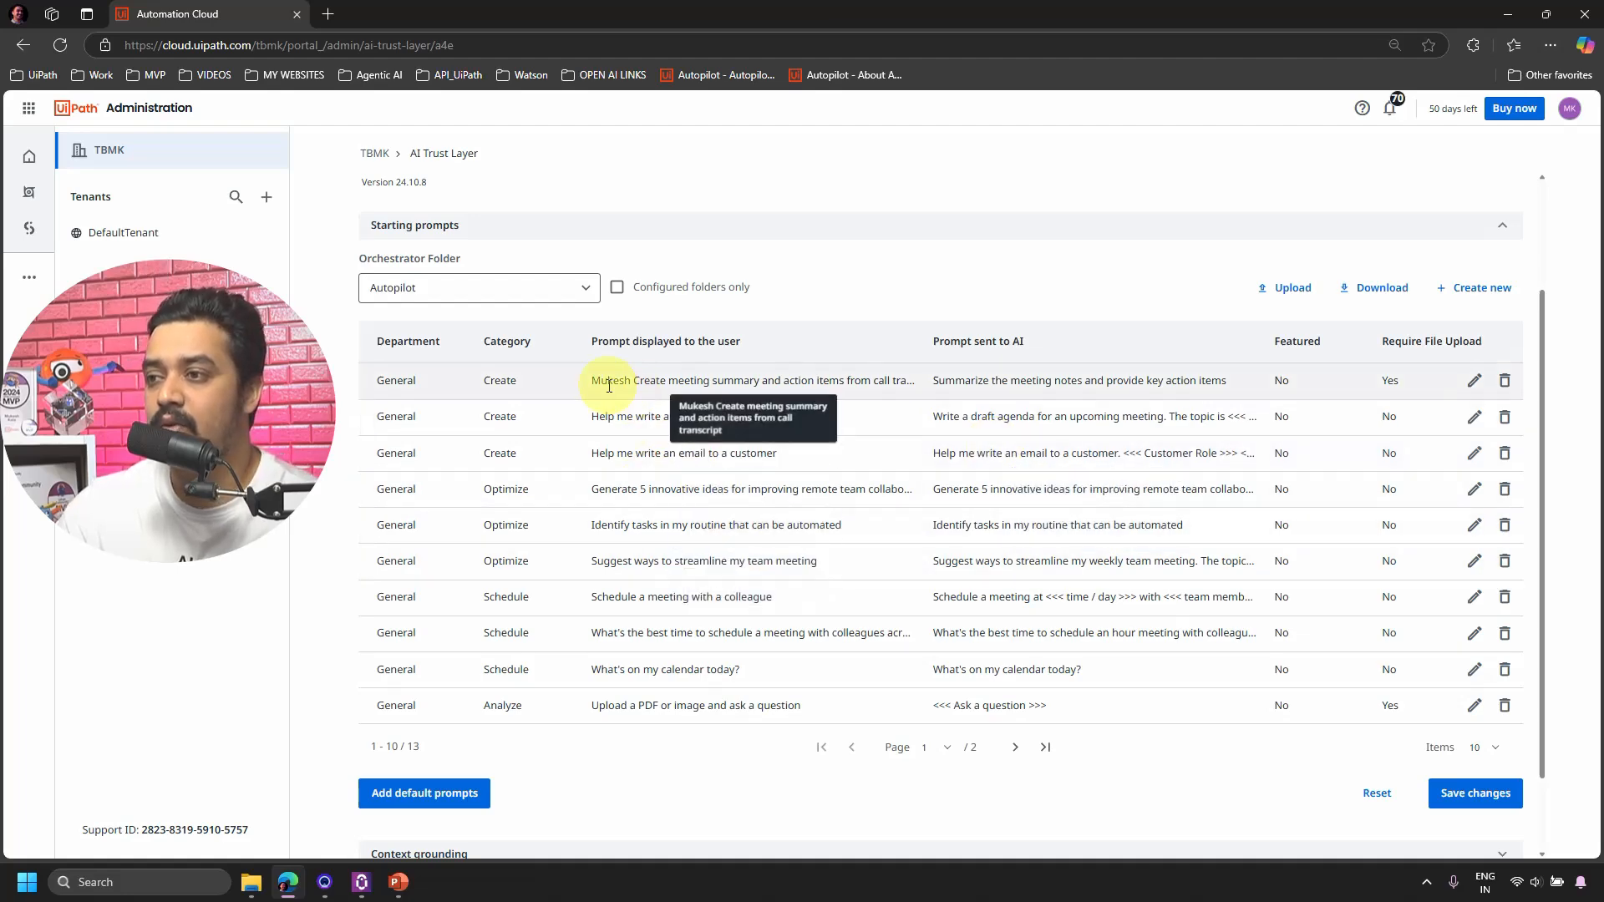
Edit the meeting-summary prompt, replacing the personal name with 'For Finance Department'.
click(1471, 390)
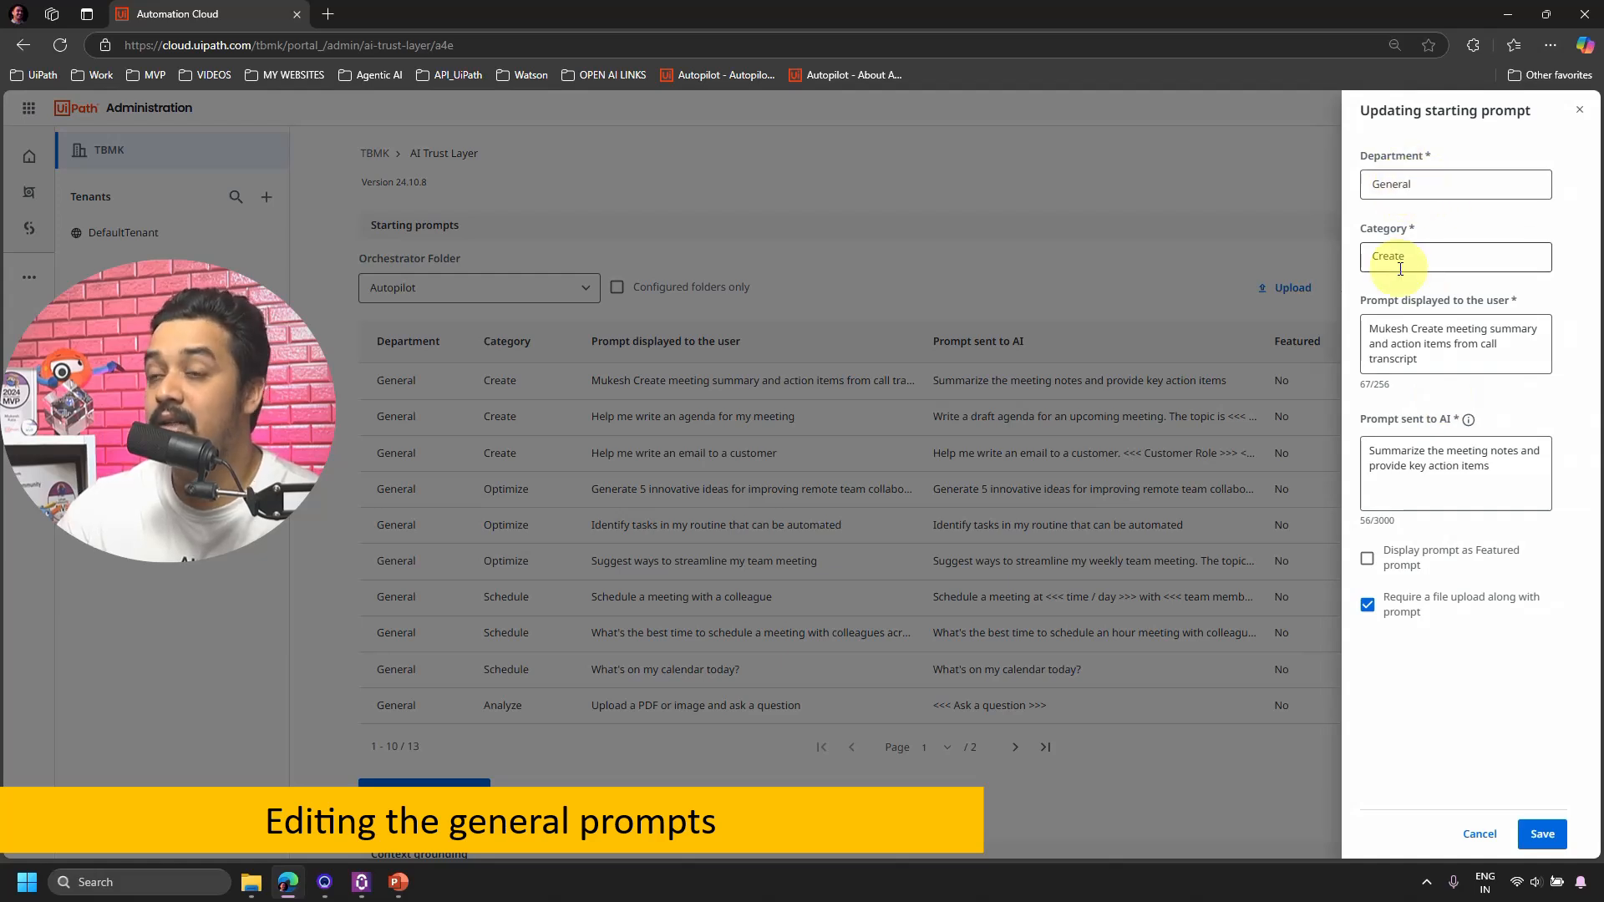
click(362, 885)
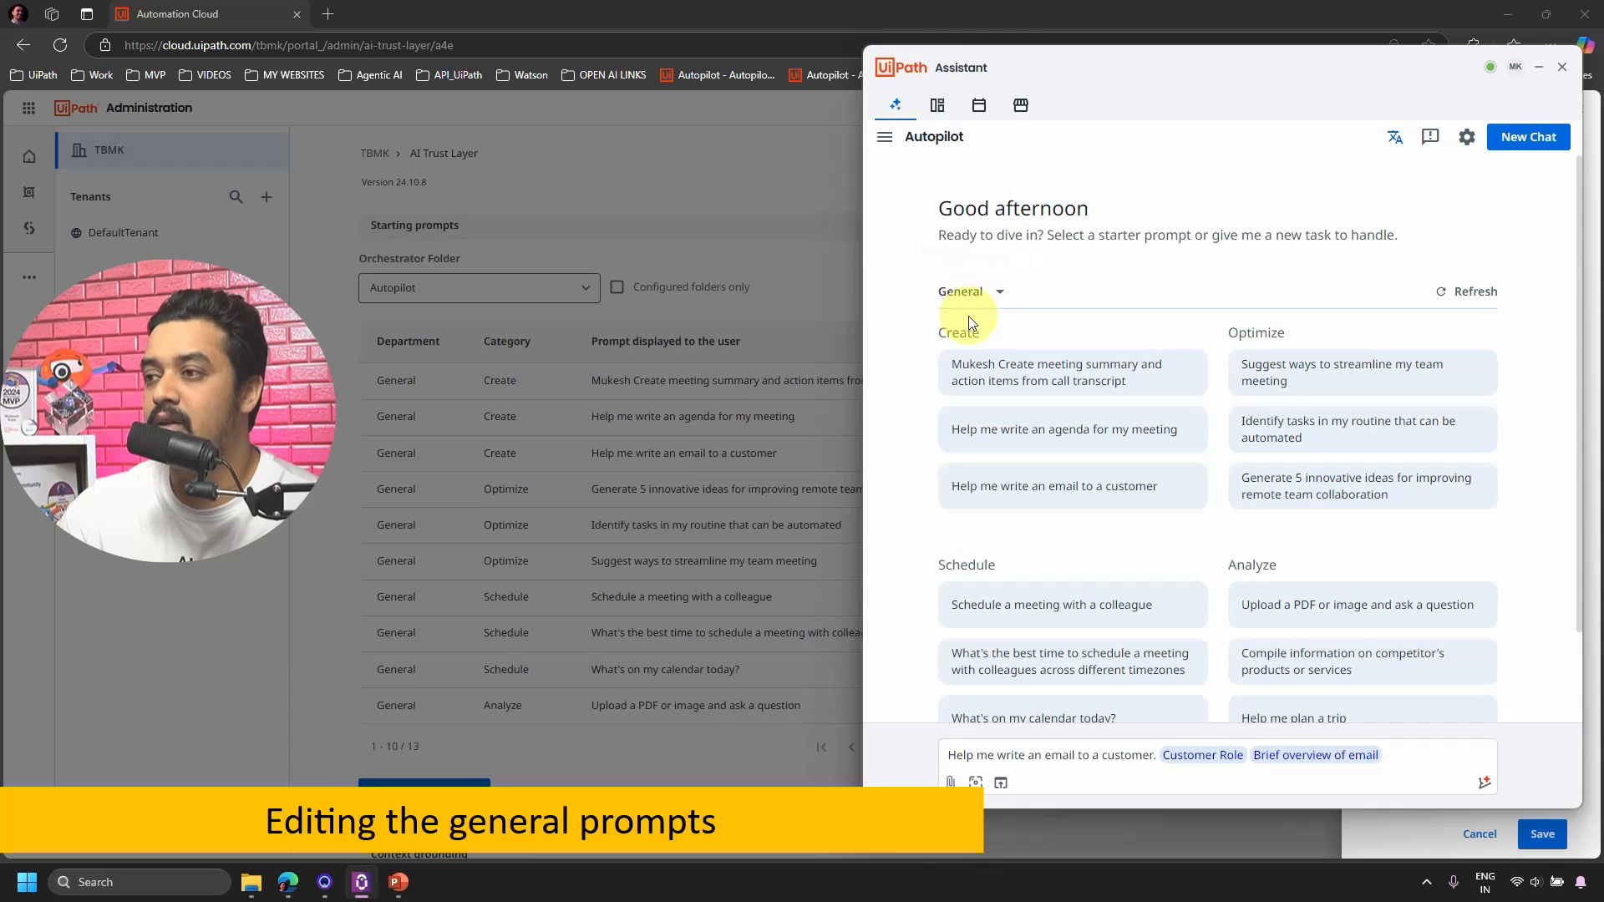
click(1537, 70)
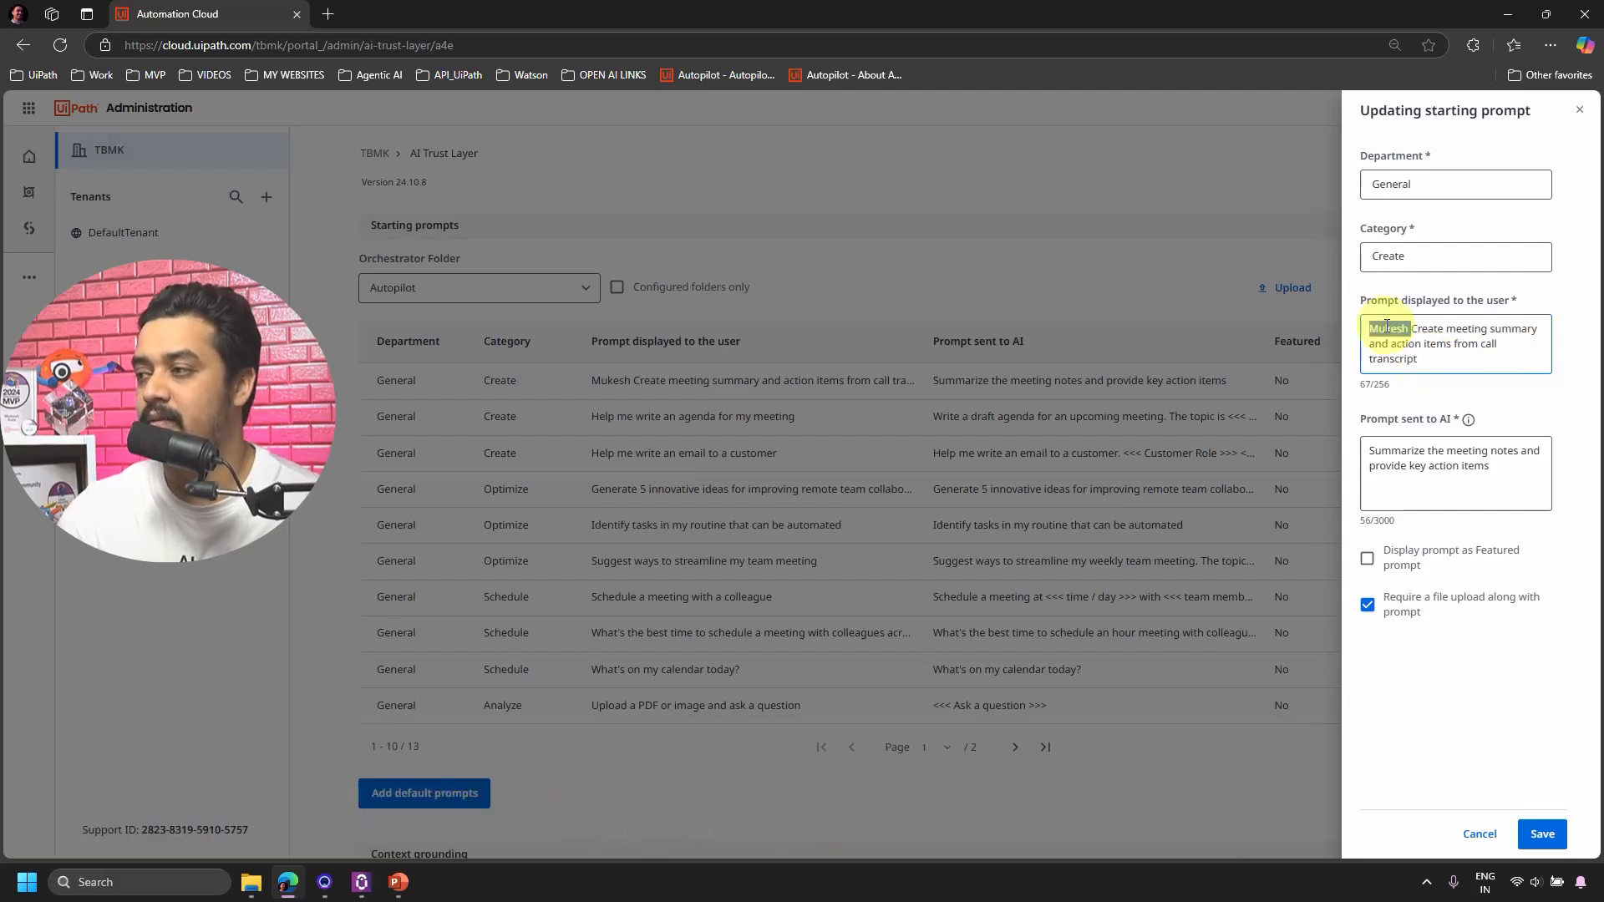
key(BackSpace)
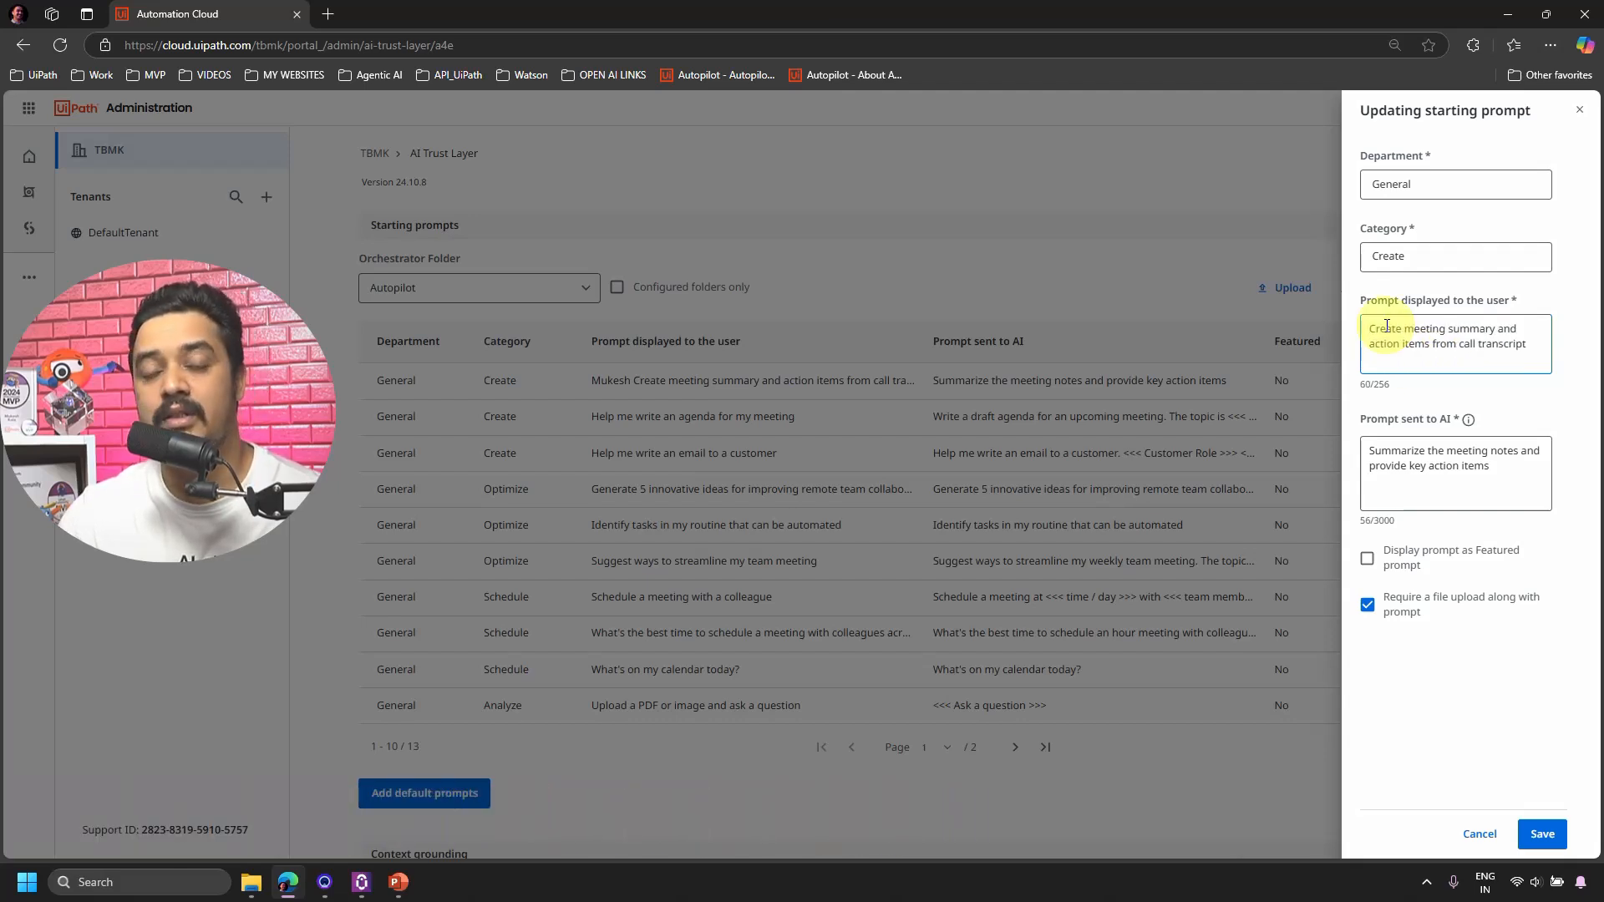
text(Fia)
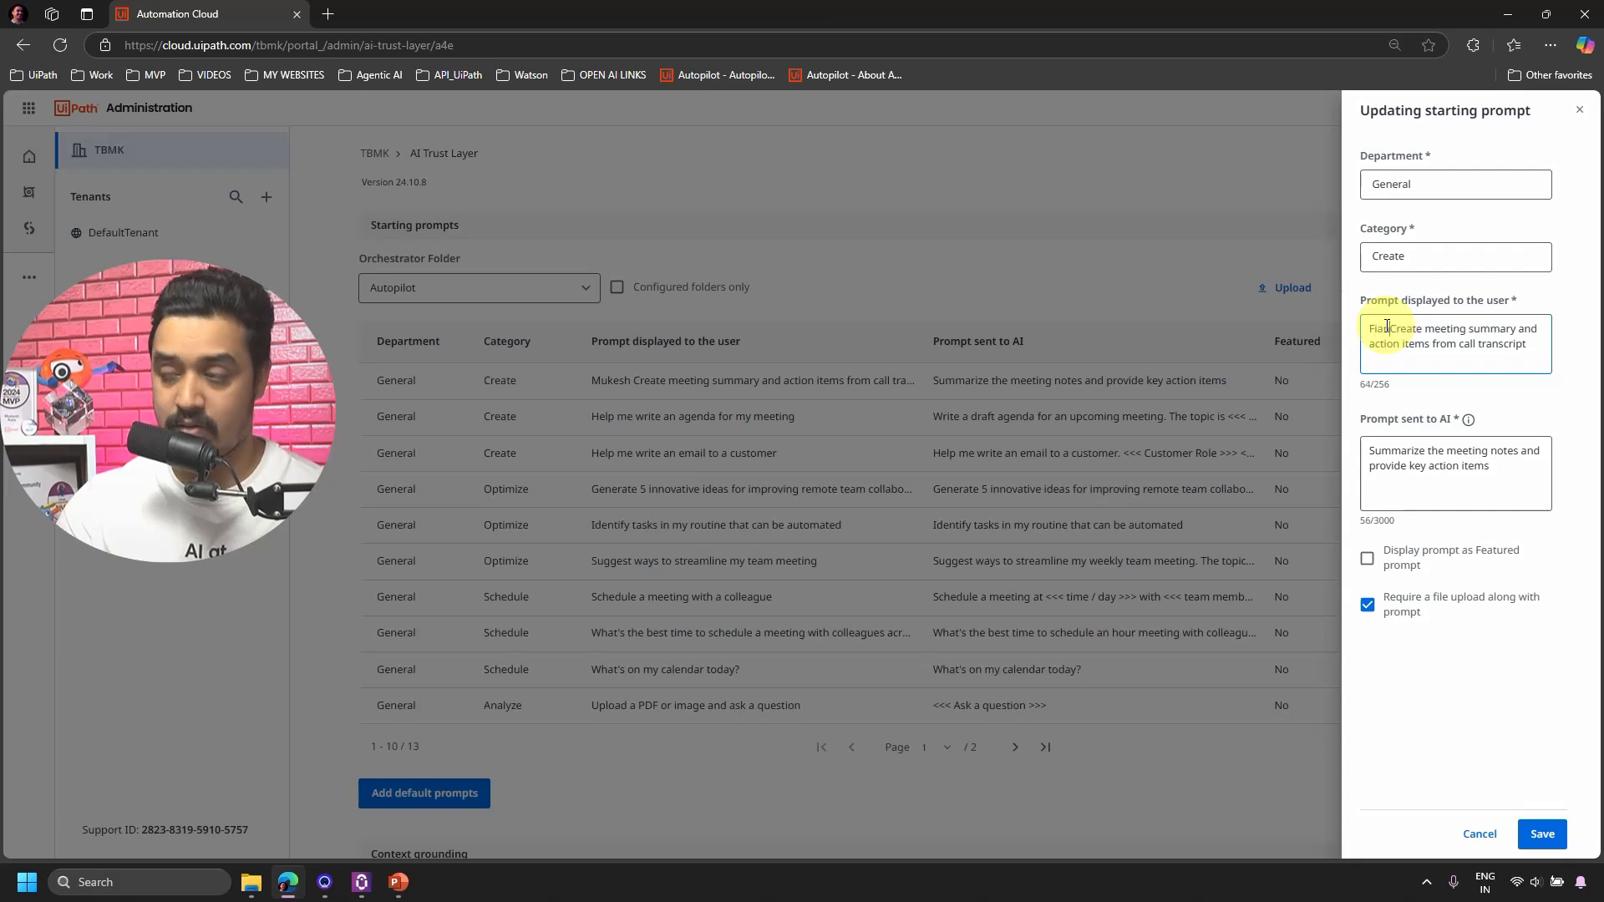
key(BackSpace)
key(BackSpace)
key(BackSpace)
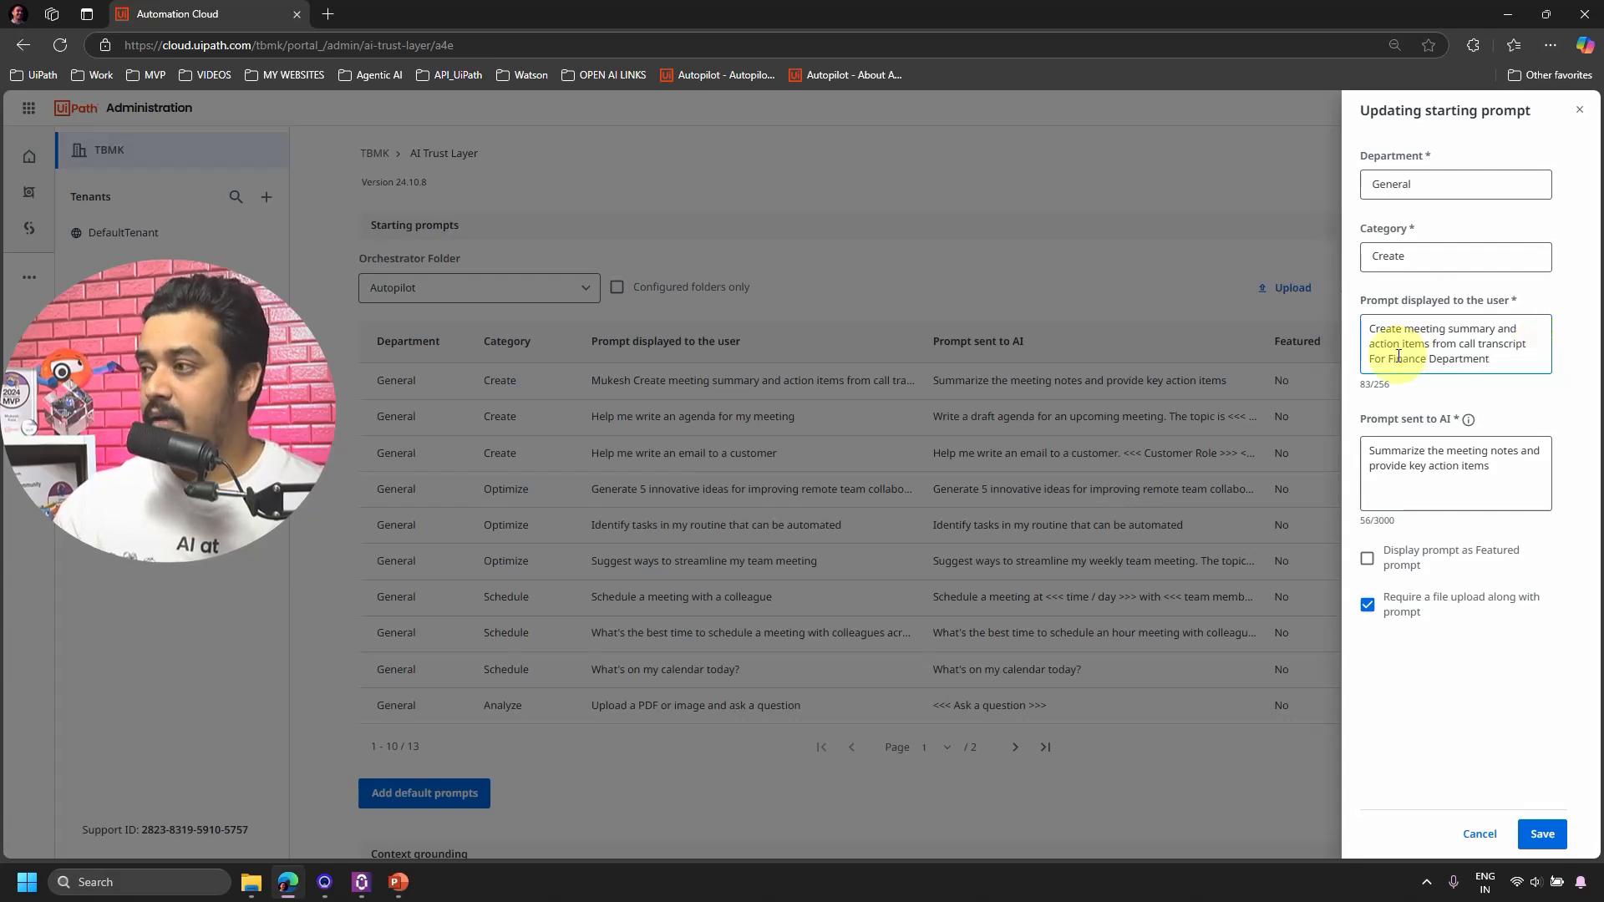
Append 'tailored for Finance Department' to the Prompt sent to AI and save the prompt.
drag(1368, 358, 1491, 358)
key(ctrl+c)
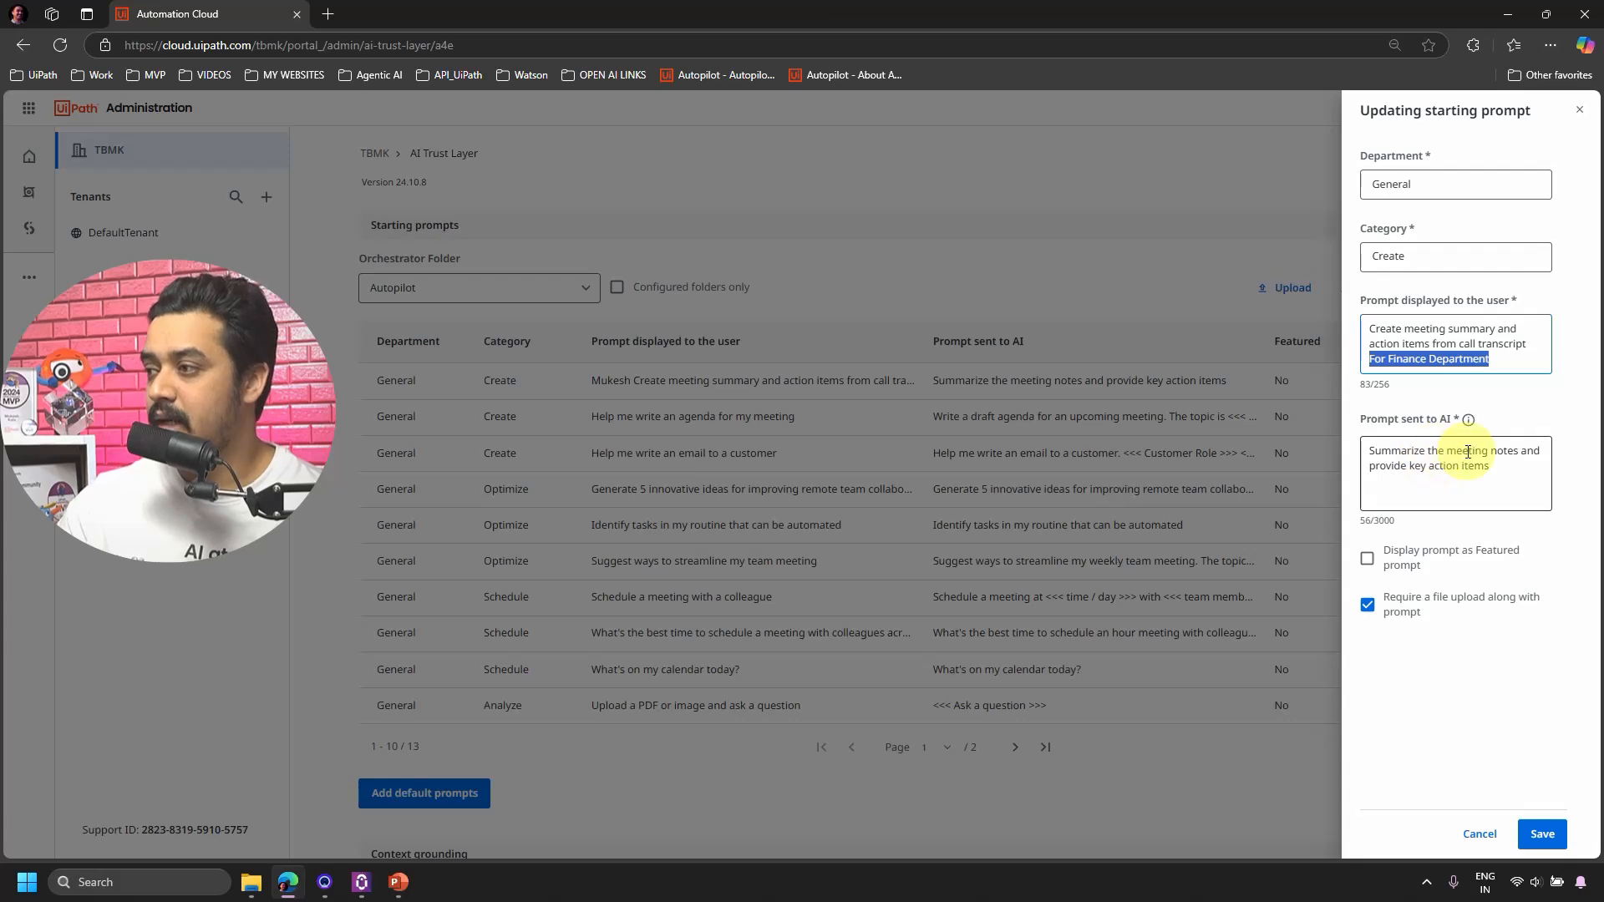
click(1506, 470)
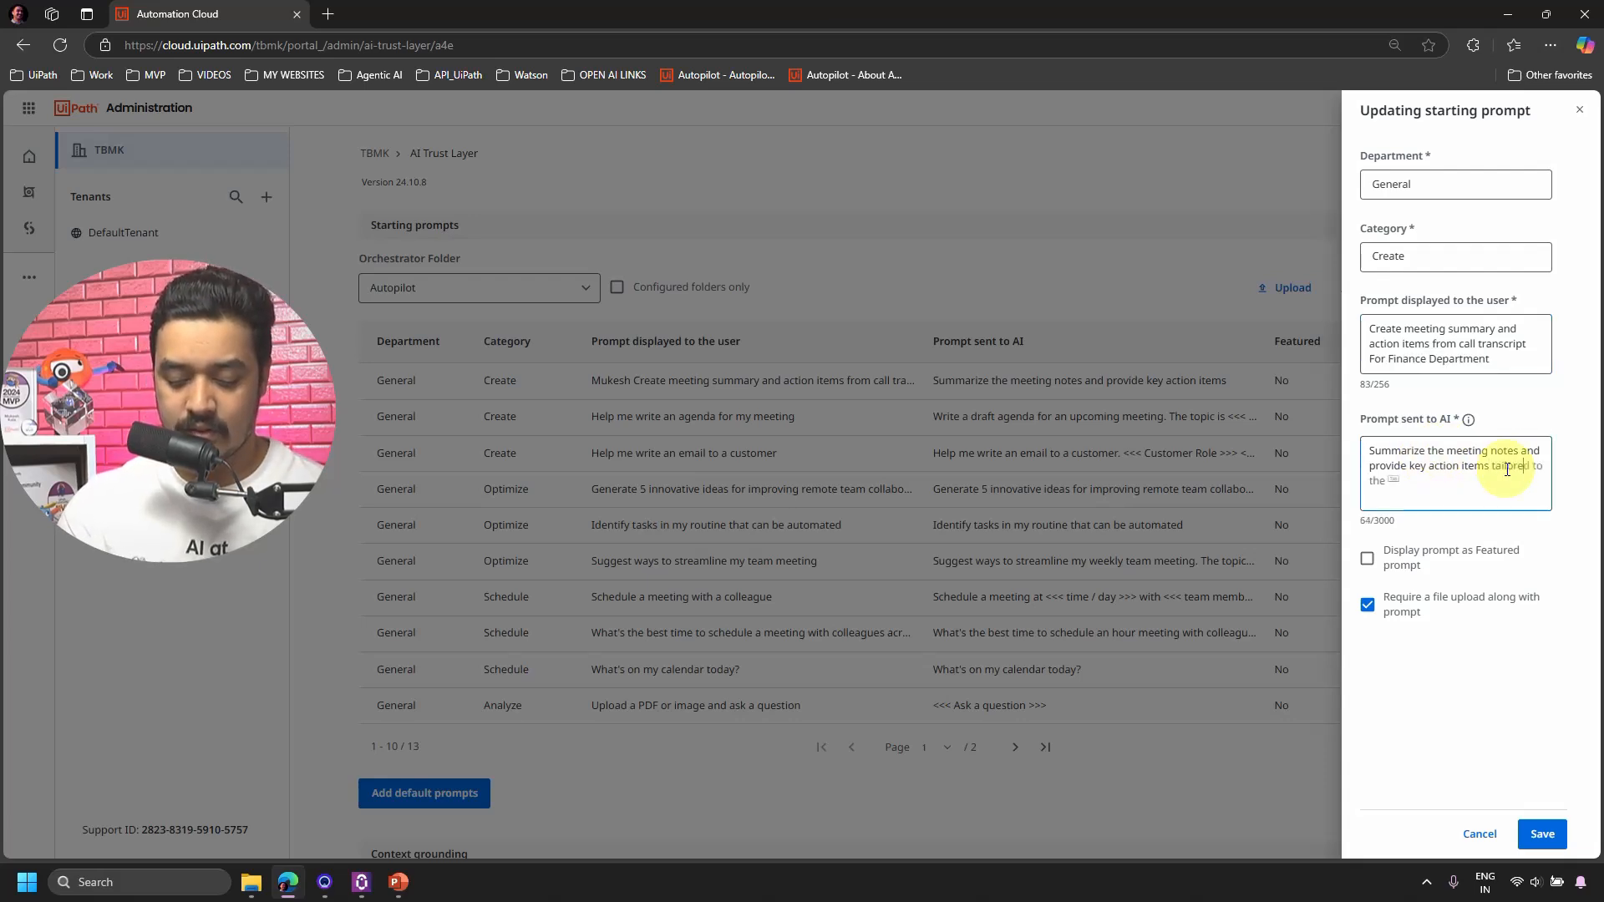
text(tailored for)
key(ctrl+v)
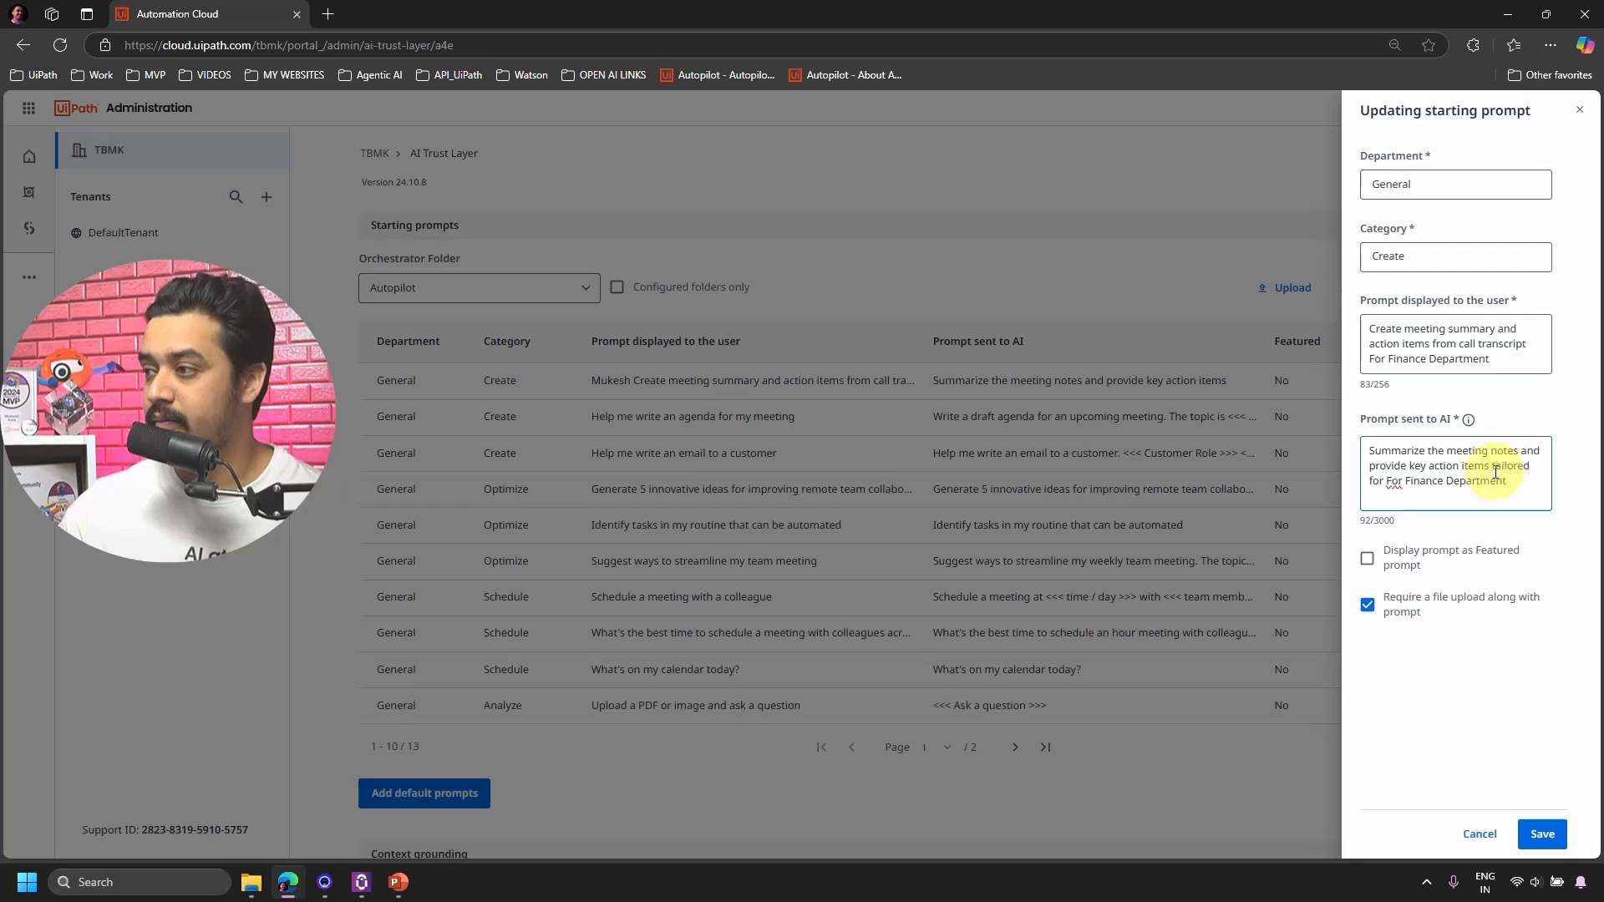
key(BackSpace)
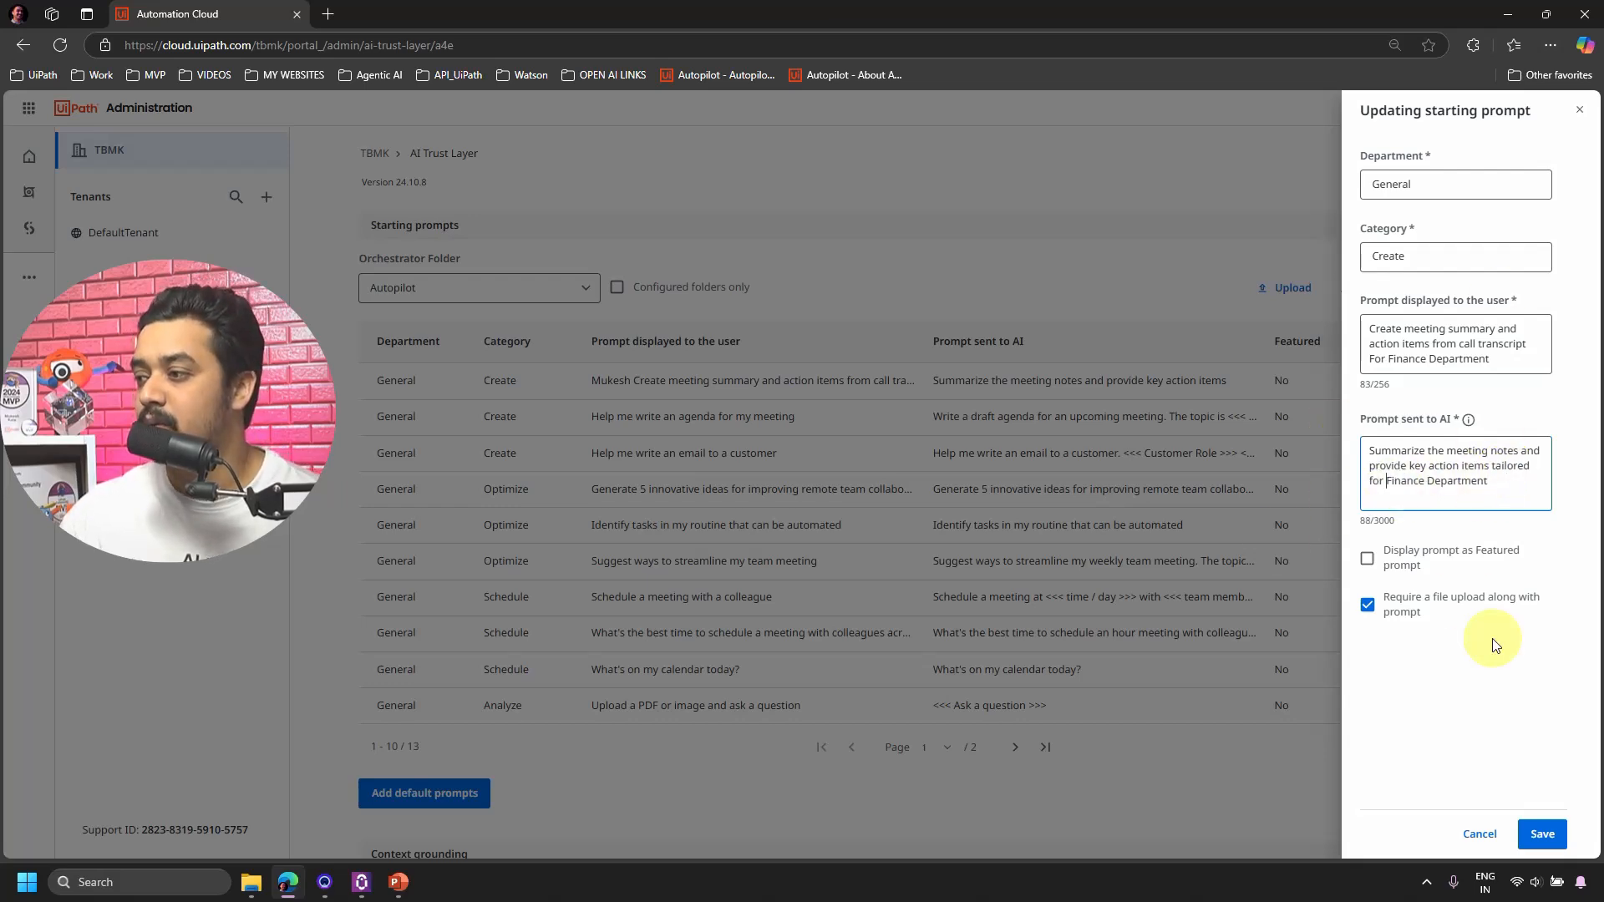
click(1541, 836)
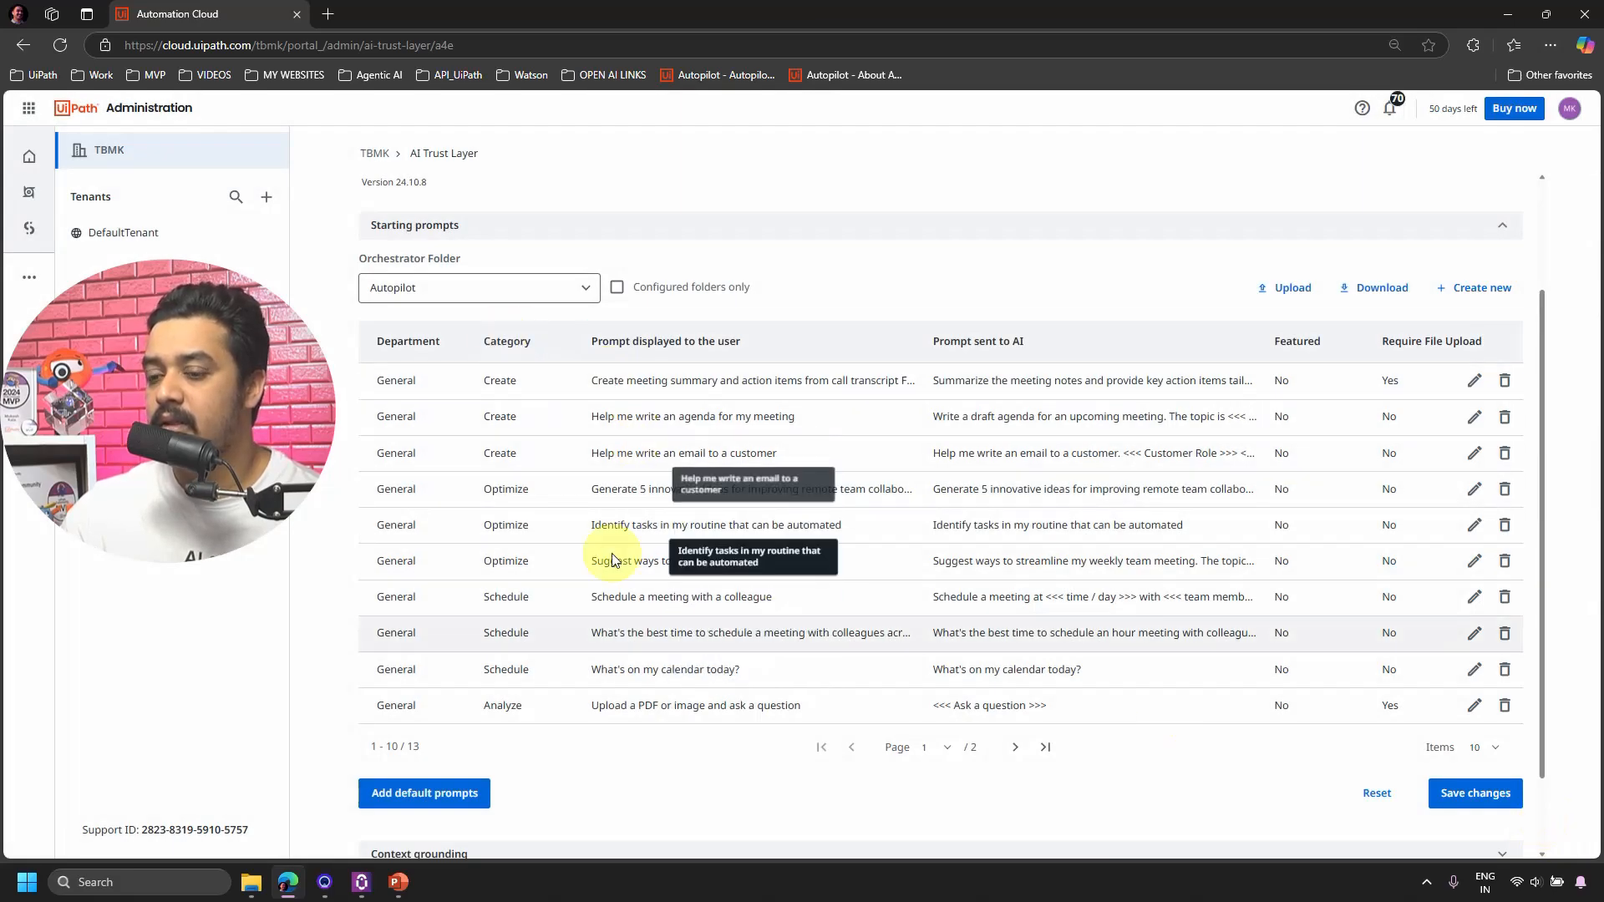
click(361, 881)
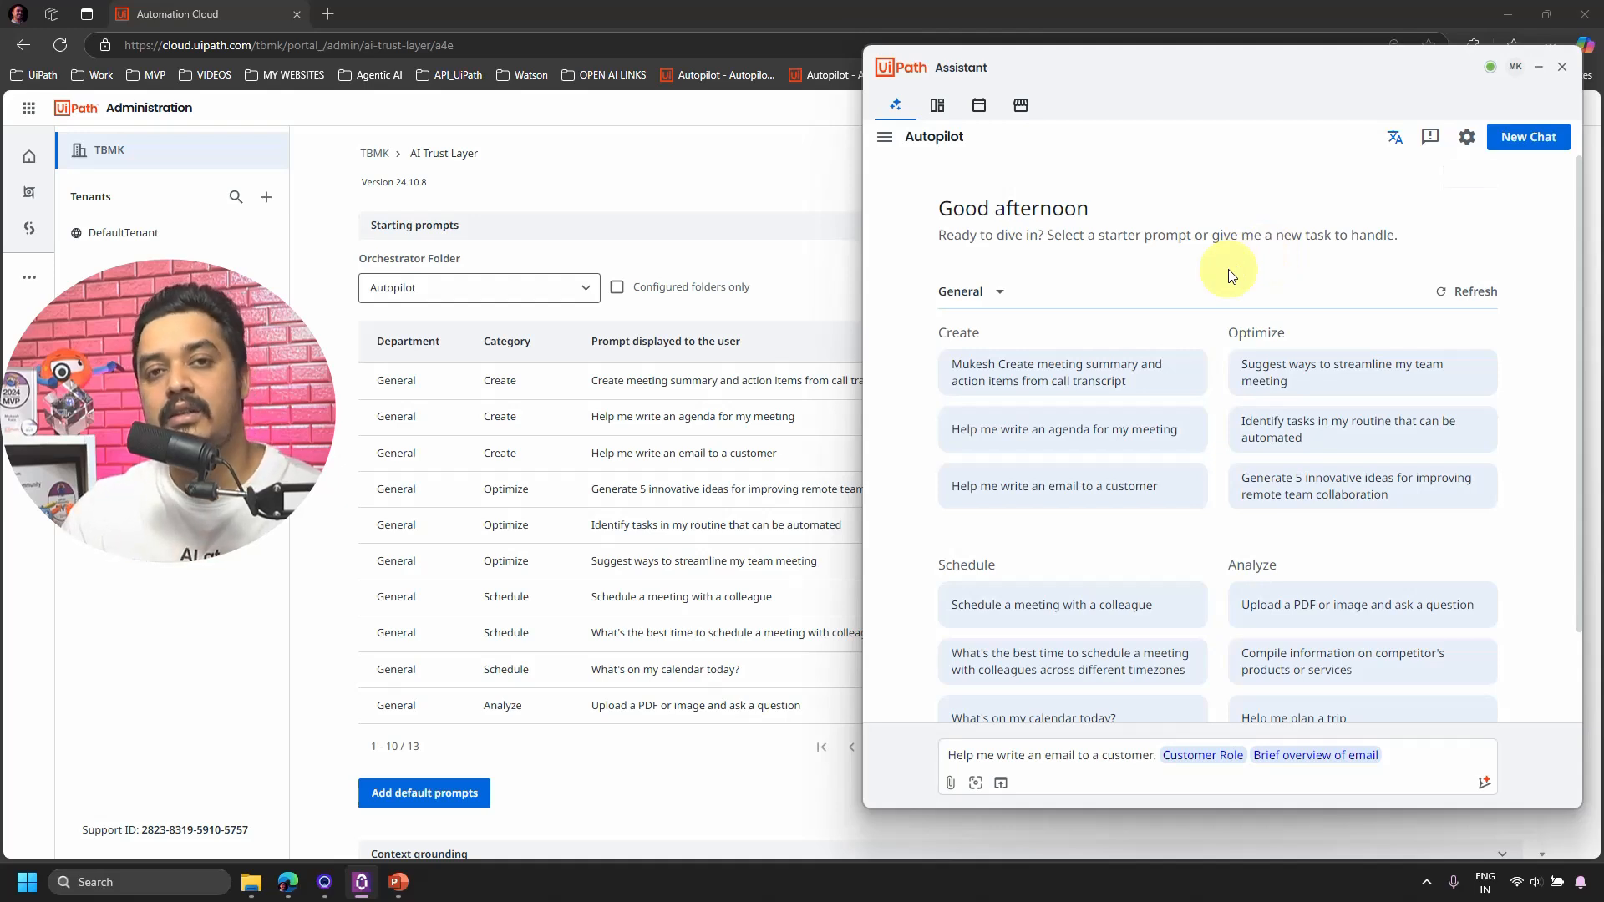
Run Refresh Policy from the UiPath Assistant tray icon, then return to the admin portal.
click(1427, 881)
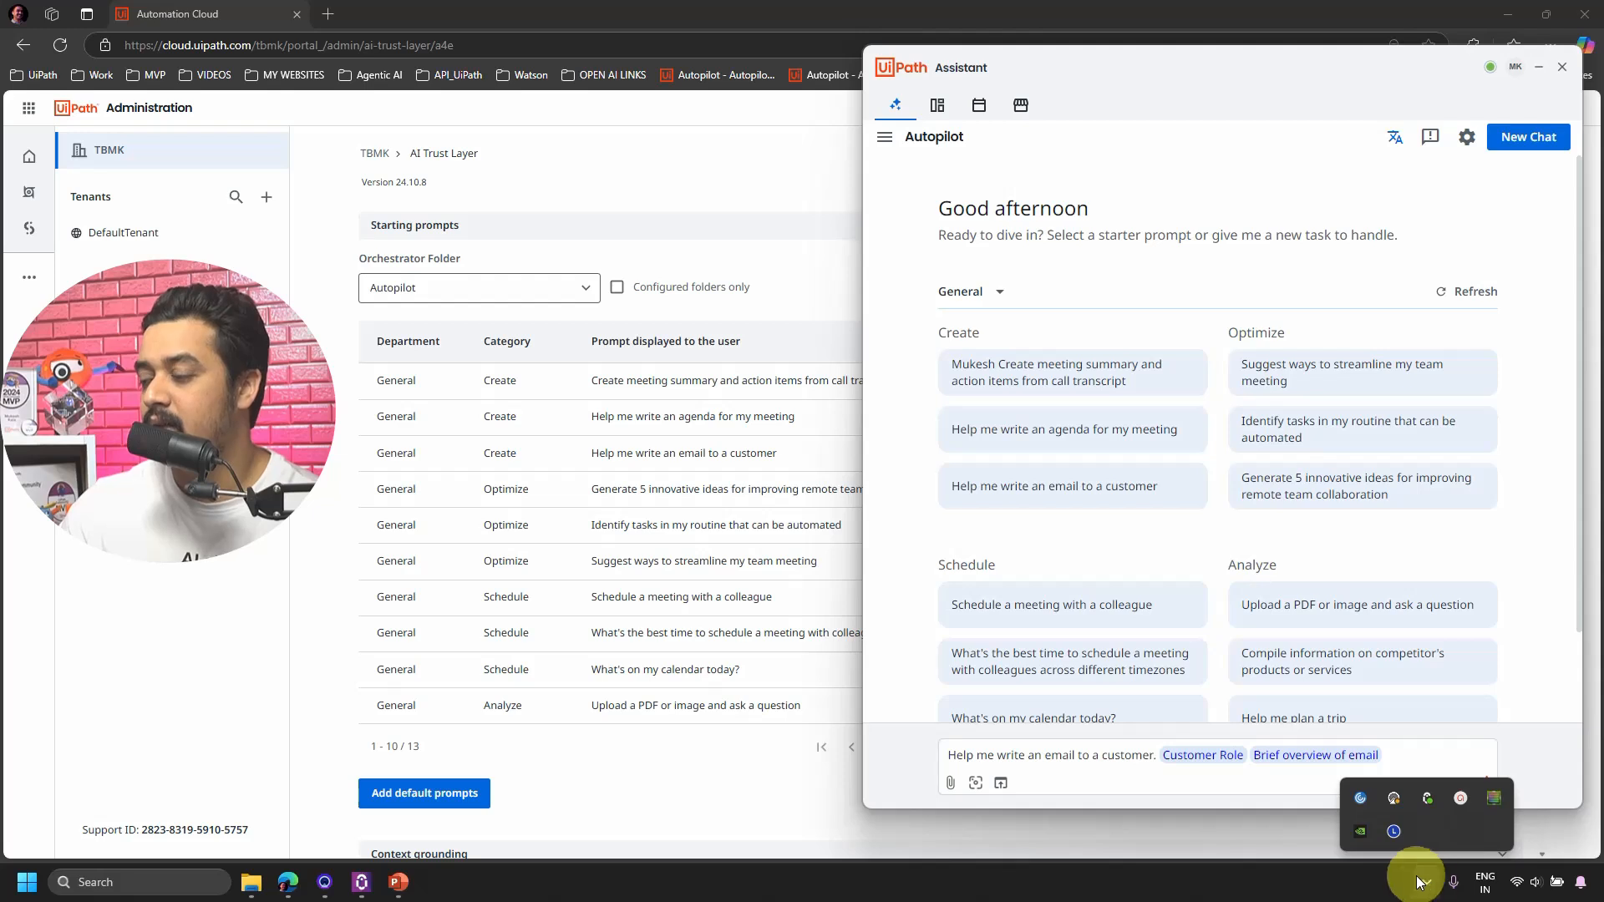
right_click(1427, 800)
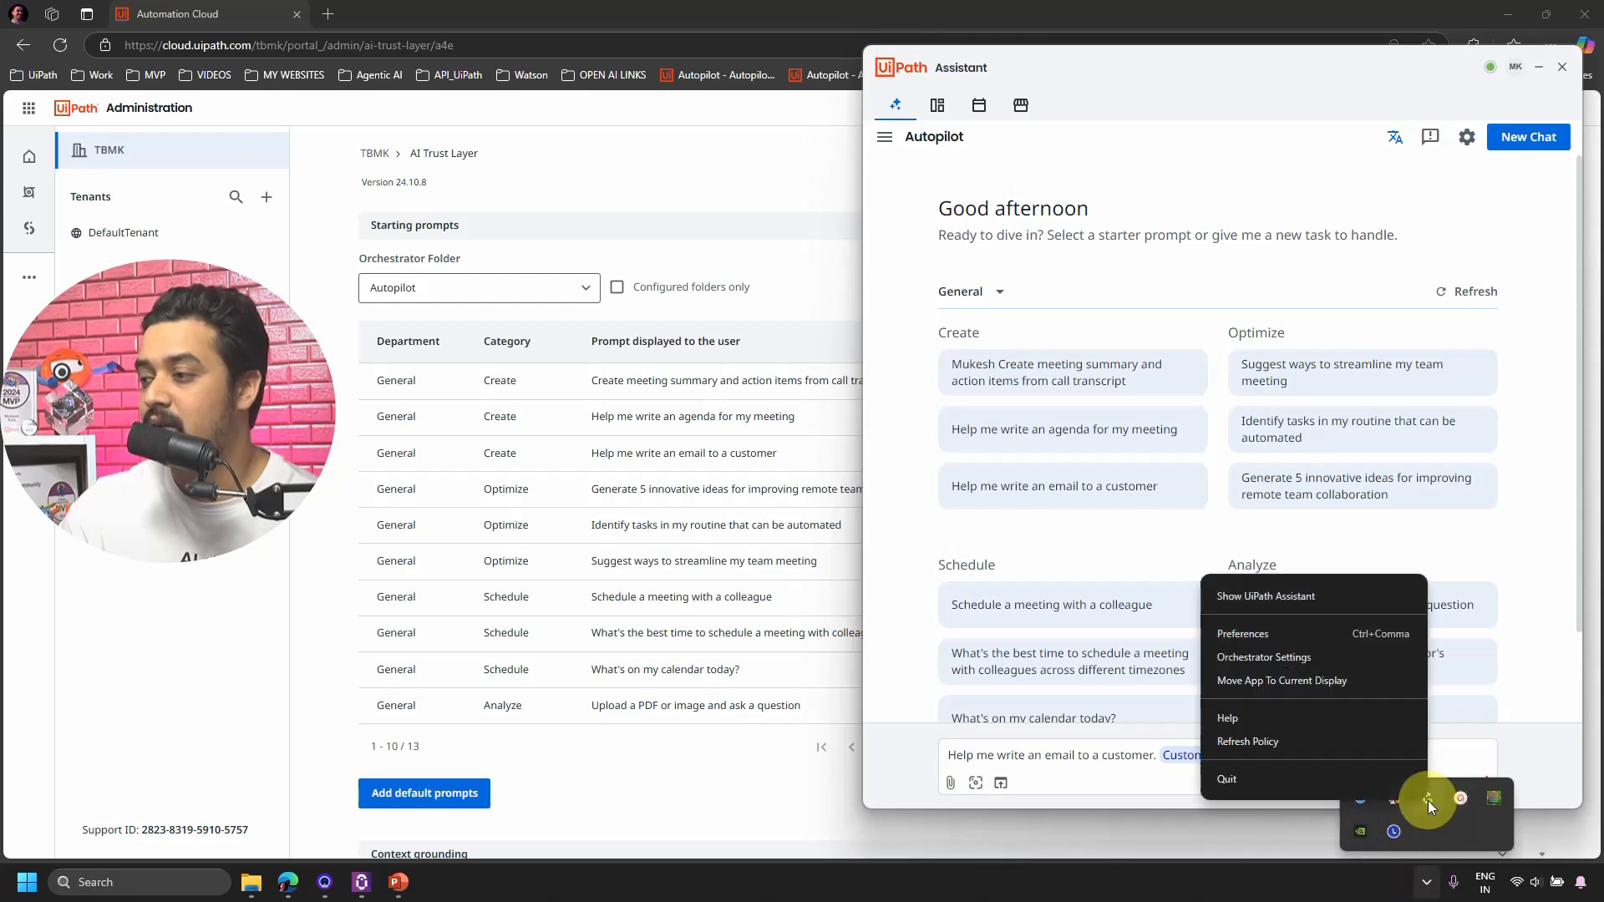
click(1268, 741)
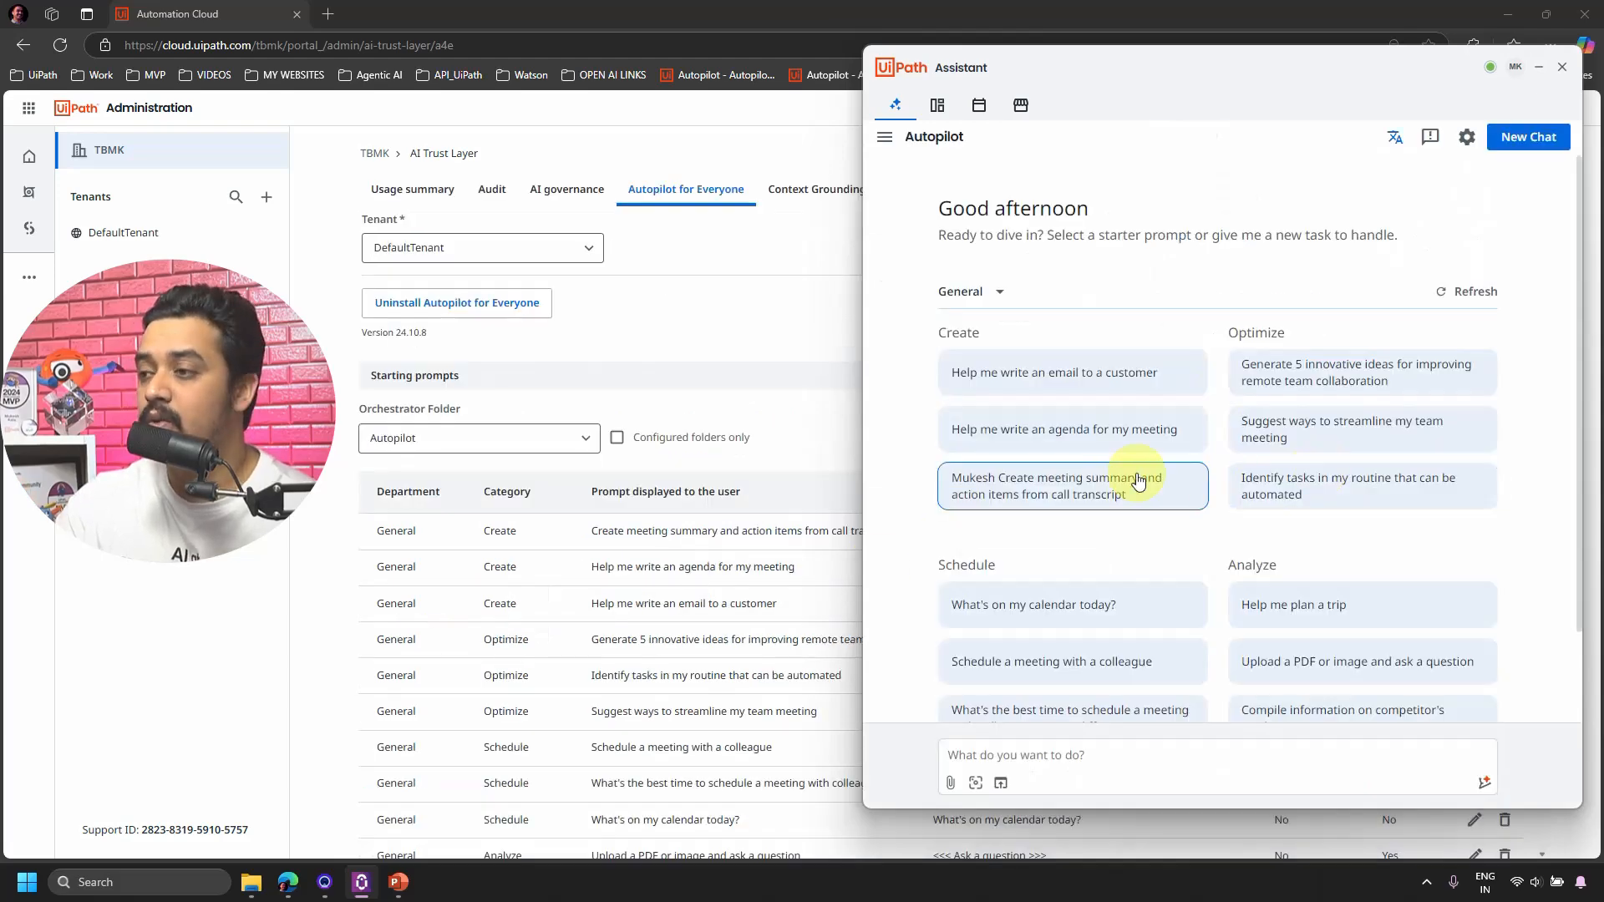
click(760, 335)
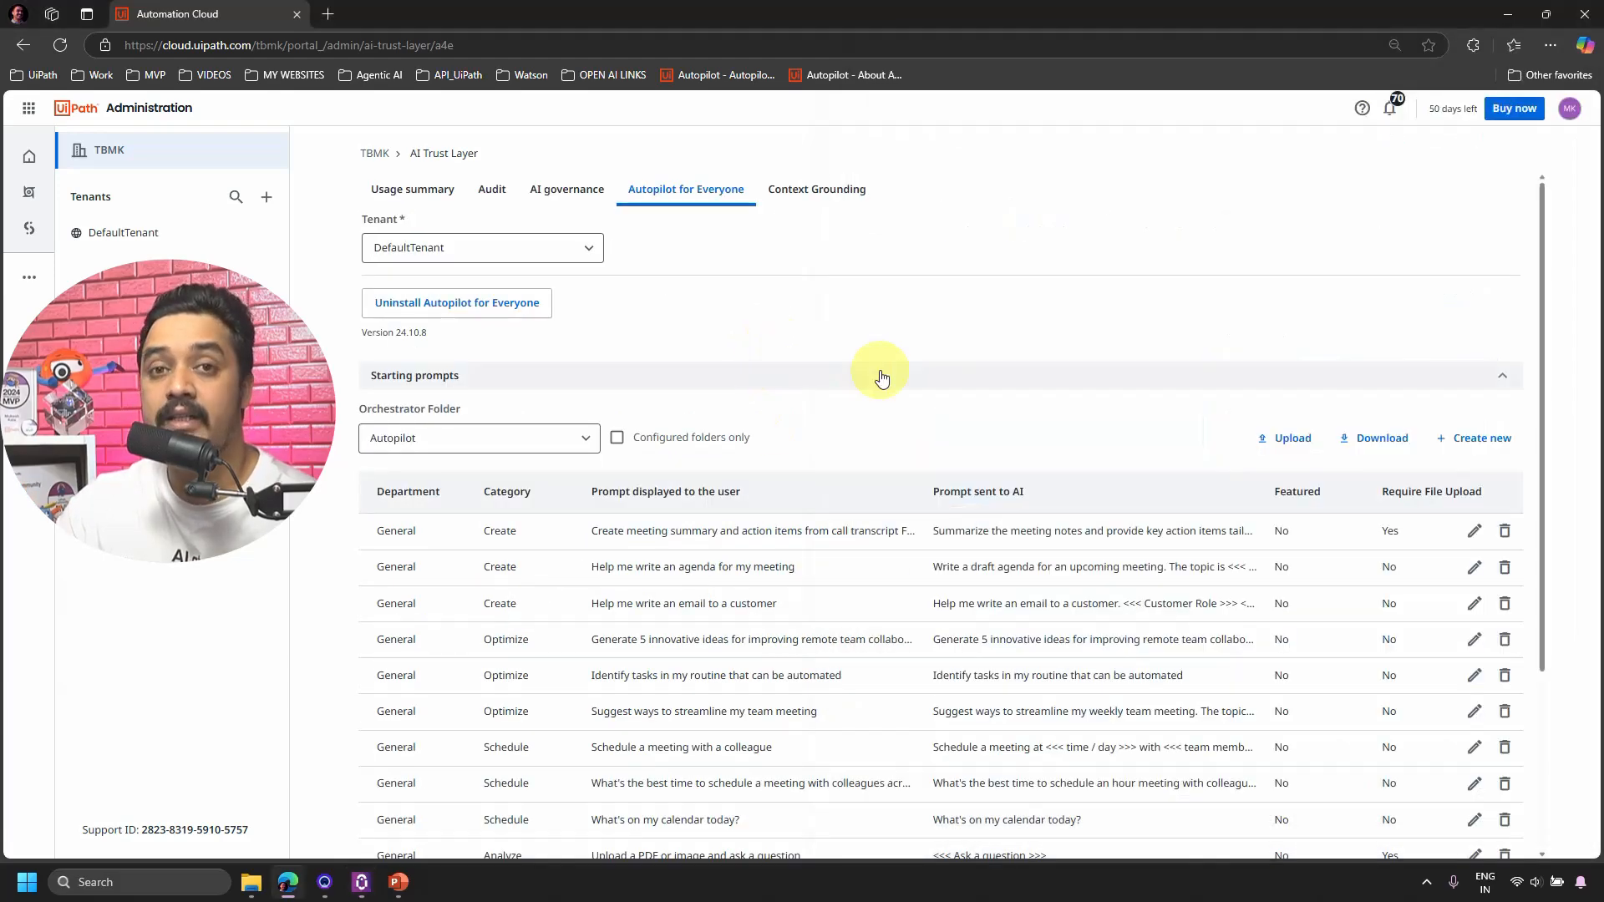
Save the tenant's starting prompt changes, refresh the Assistant's policy from the tray, and reopen it.
scroll(1231, 424, down, 3)
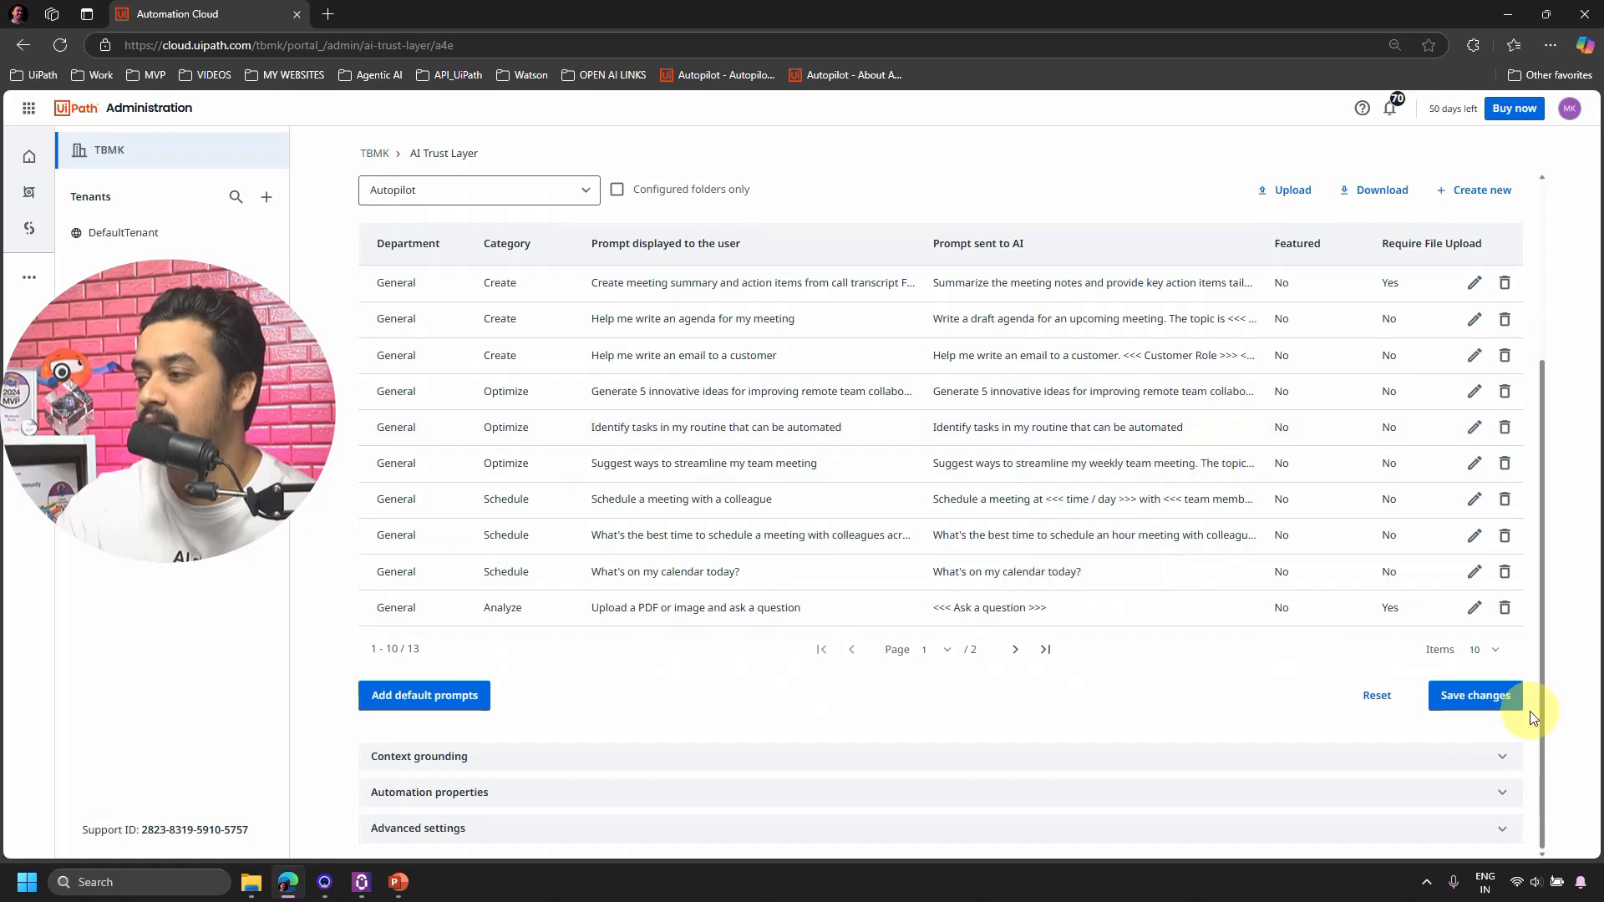
click(1482, 699)
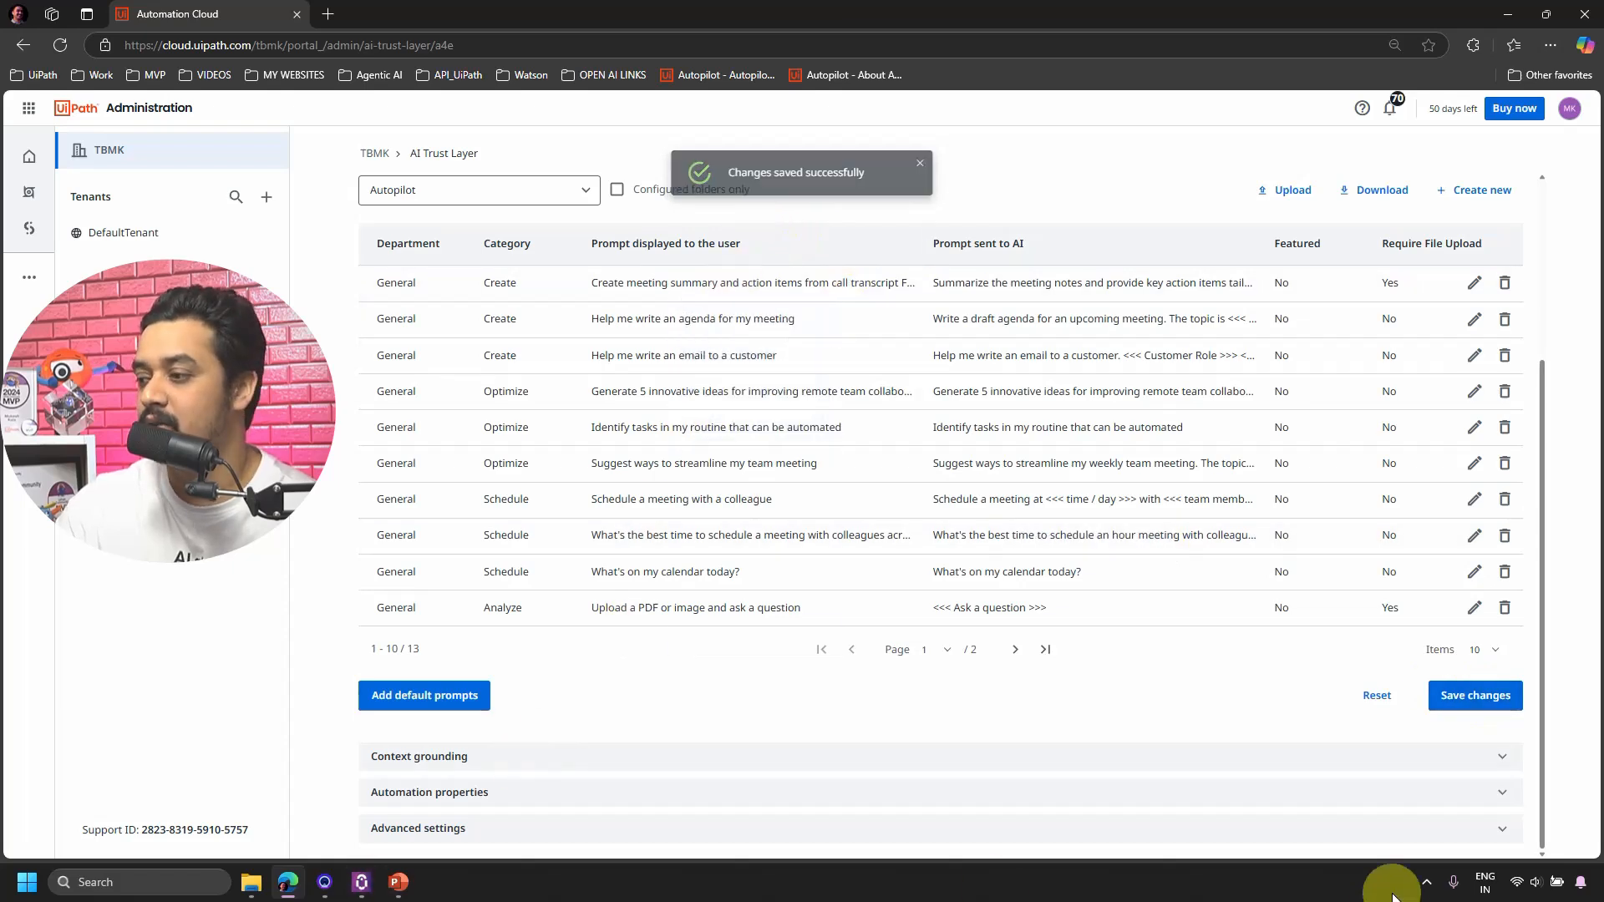
click(1427, 884)
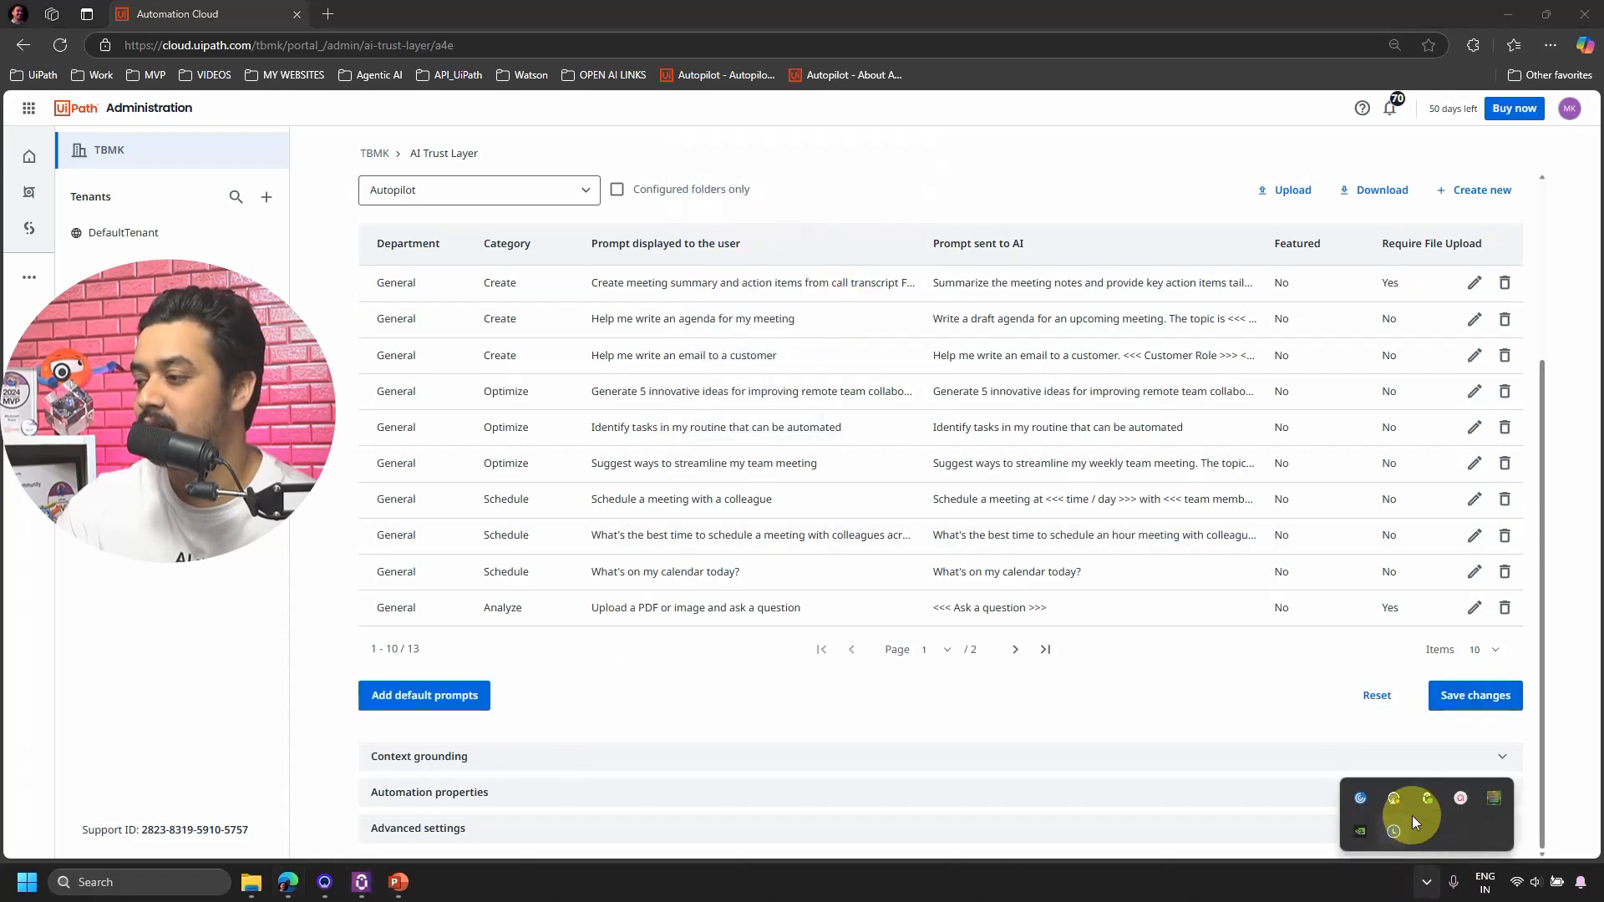
right_click(1430, 803)
click(1283, 741)
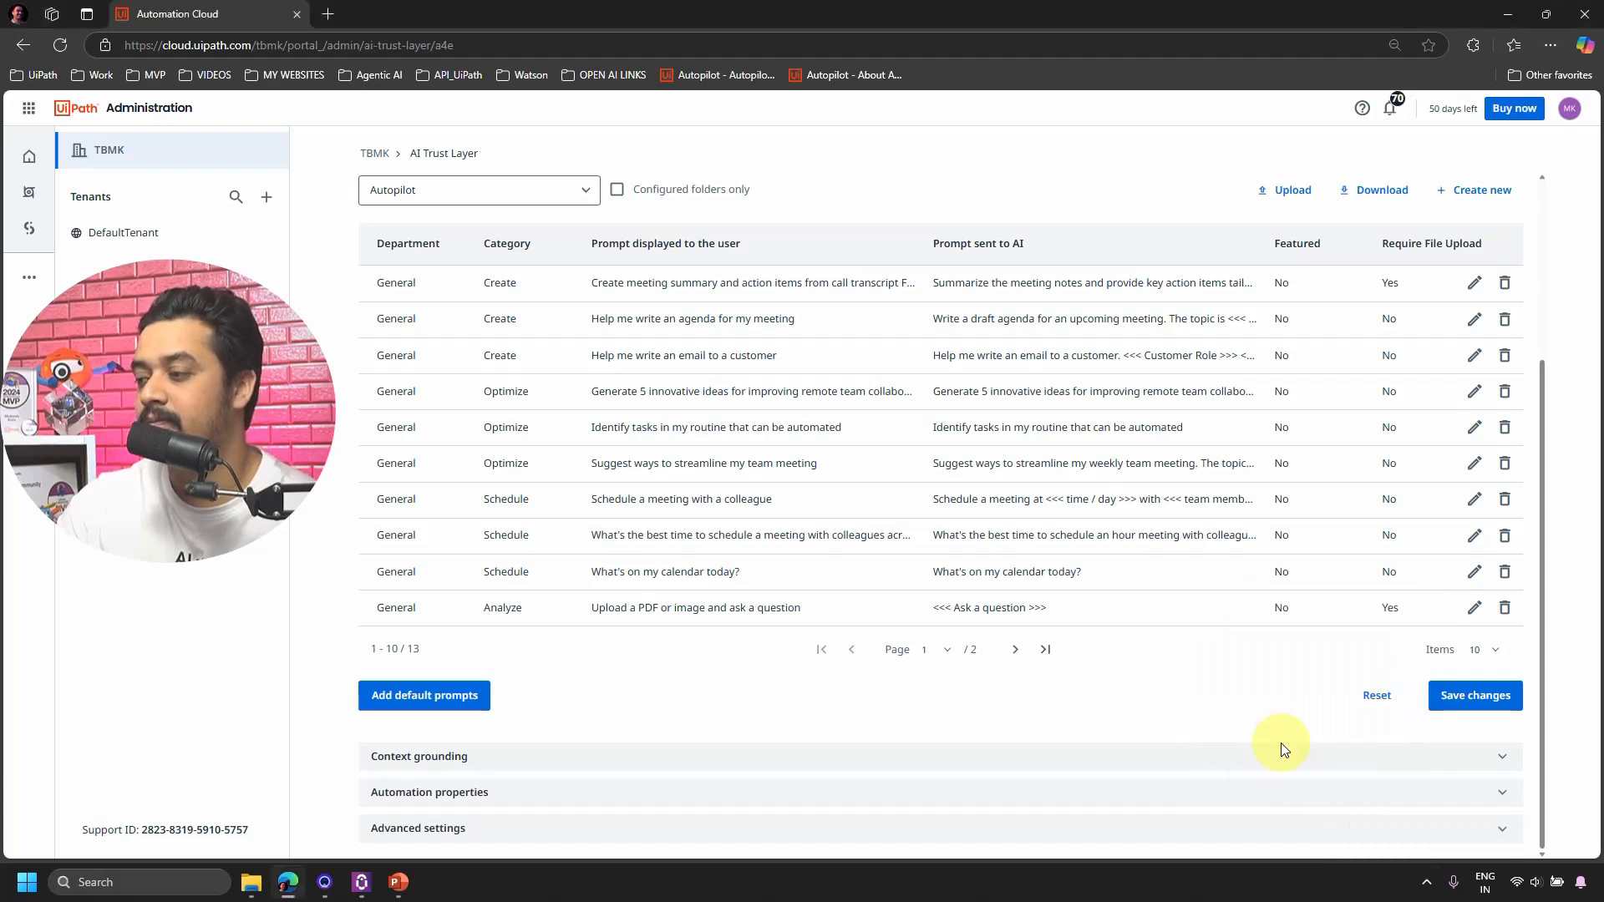
click(360, 882)
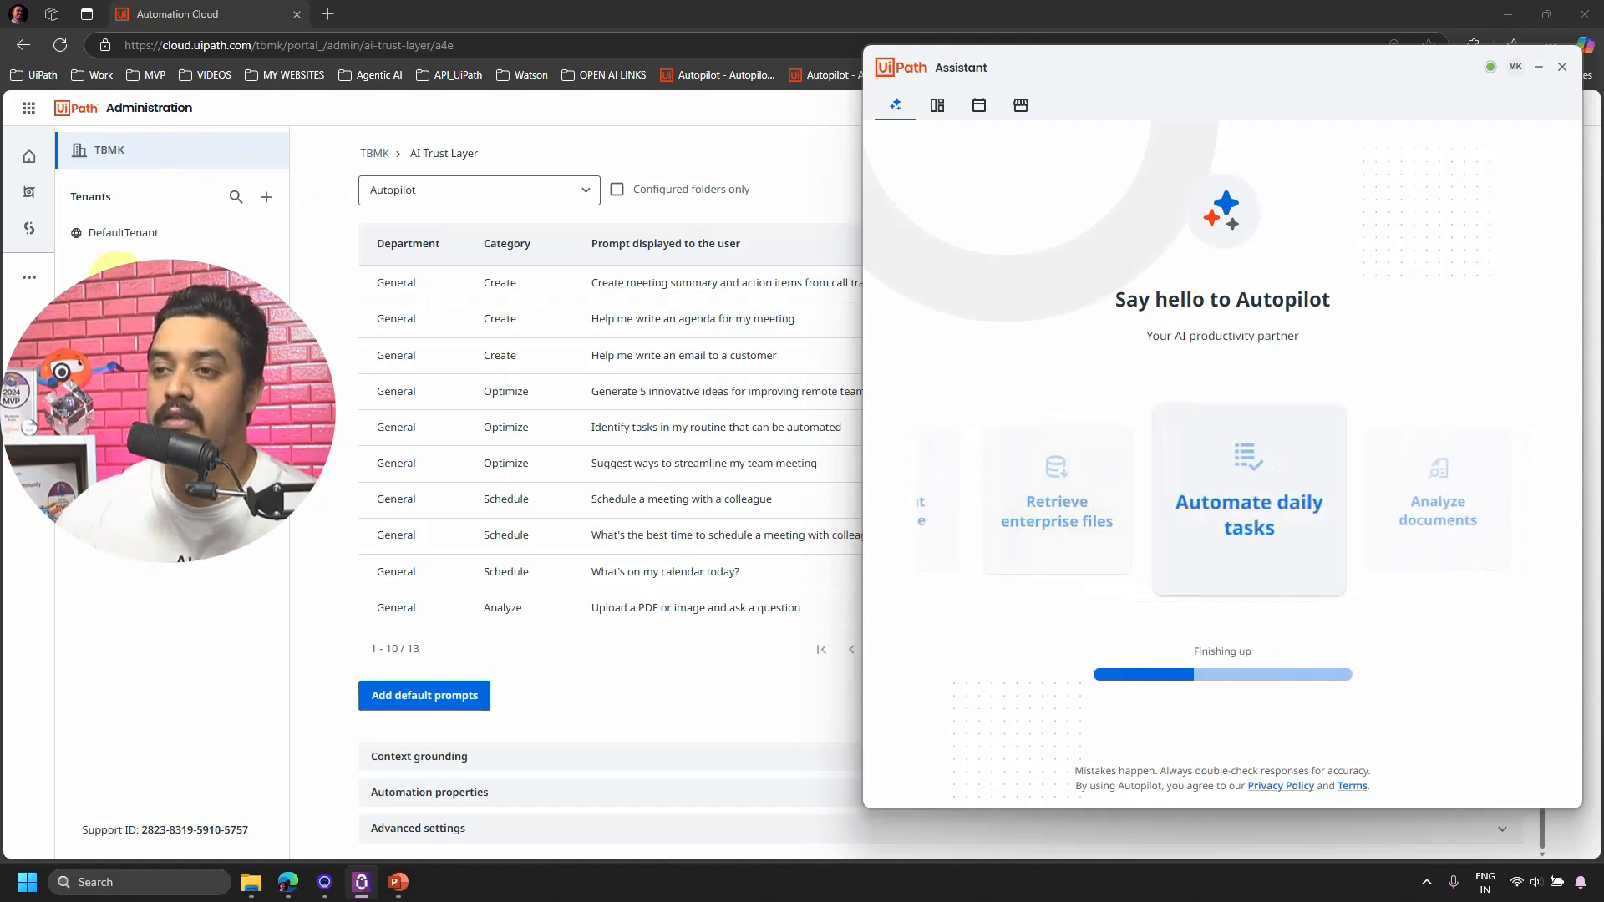
Load the Finance Department meeting-summary starter prompt into the UiPath Assistant chat.
click(279, 367)
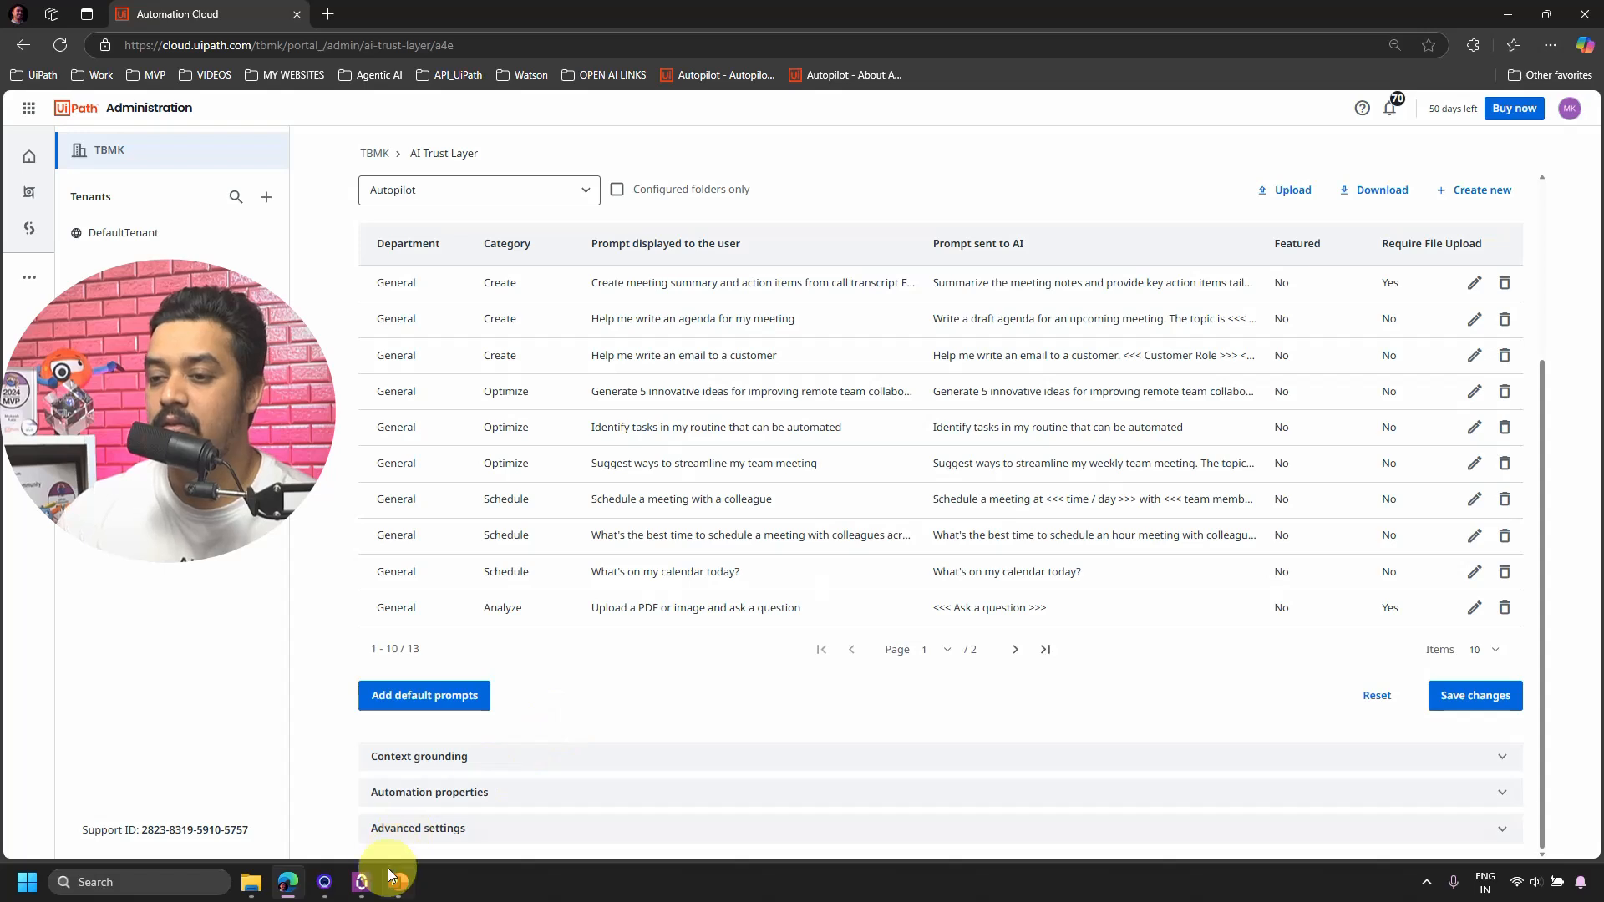
click(367, 884)
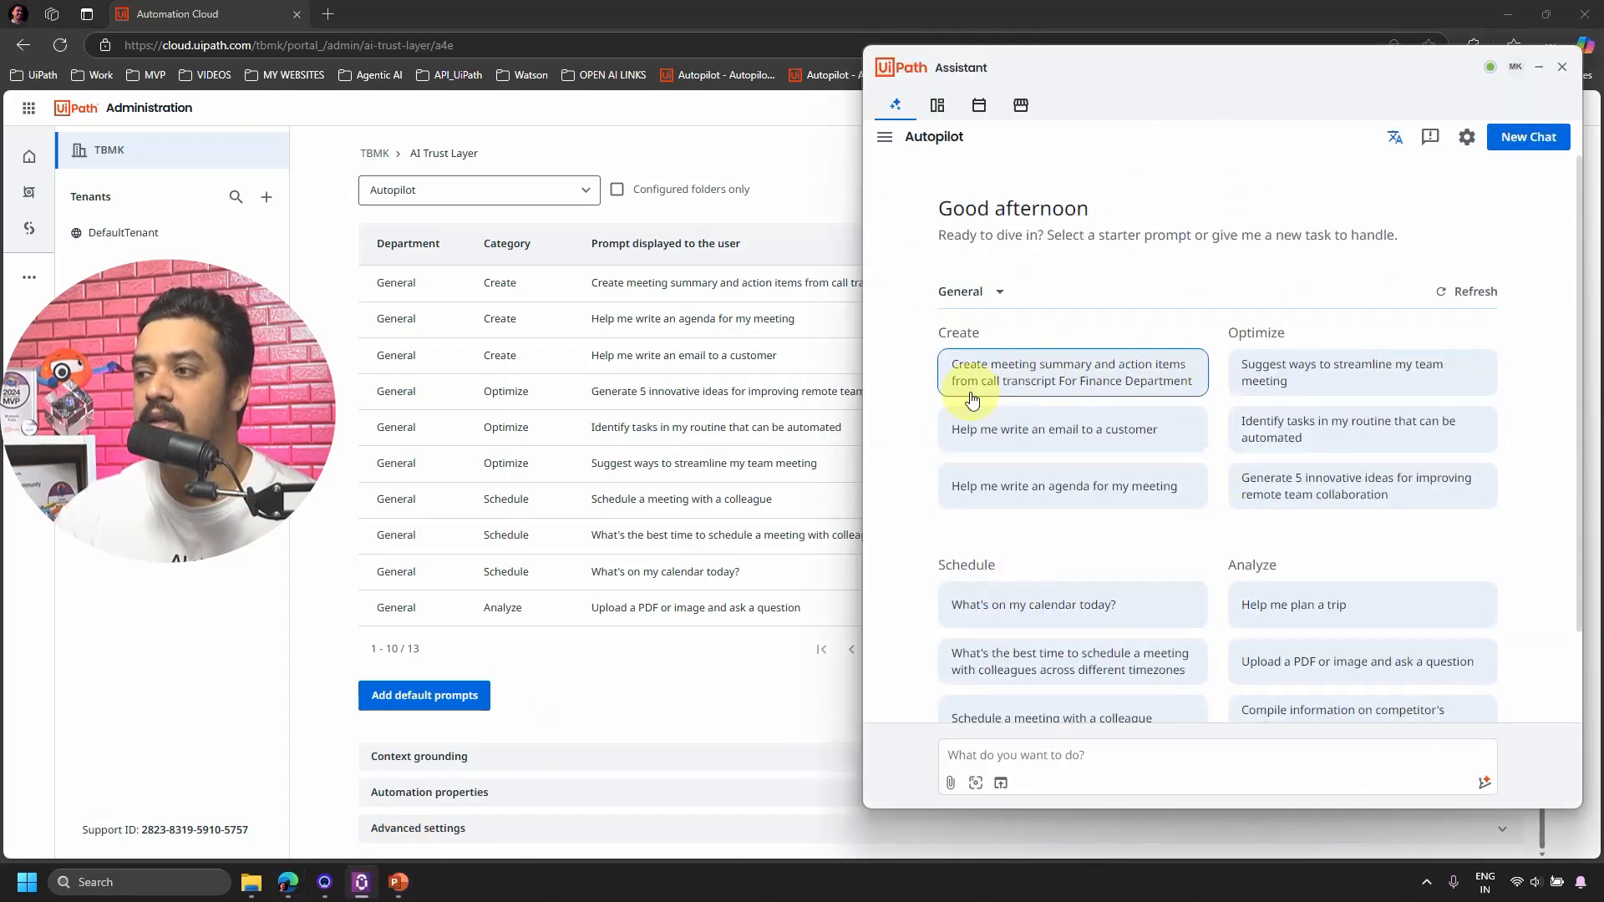
click(1077, 386)
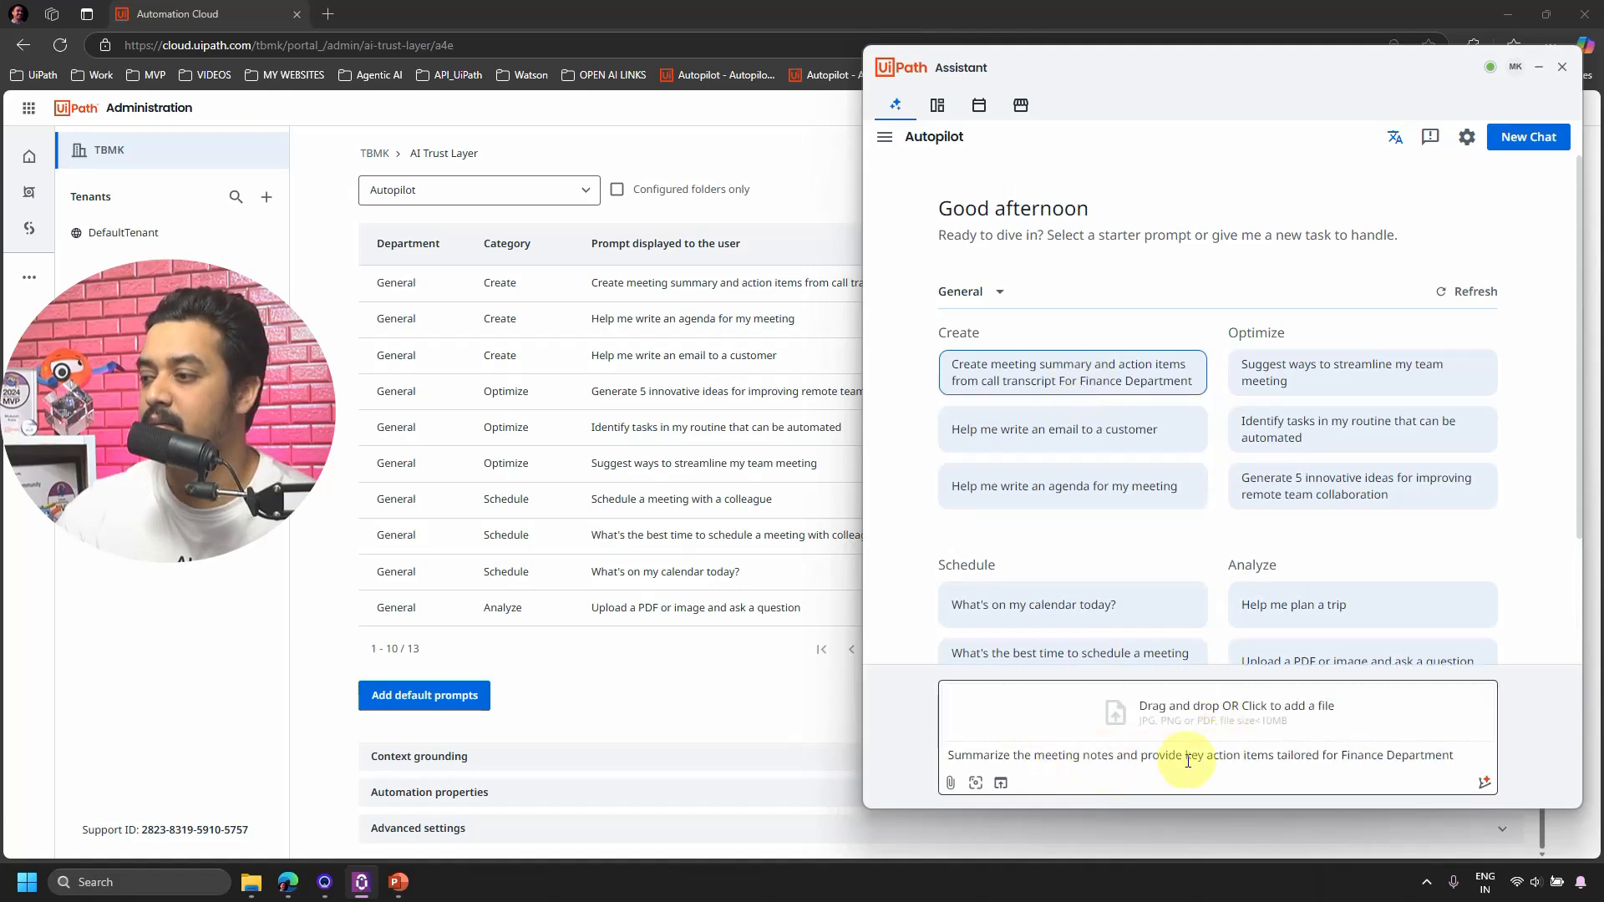
Centre the Assistant window, review the reworded prompt, then minimize it back to the admin portal.
click(315, 544)
click(361, 887)
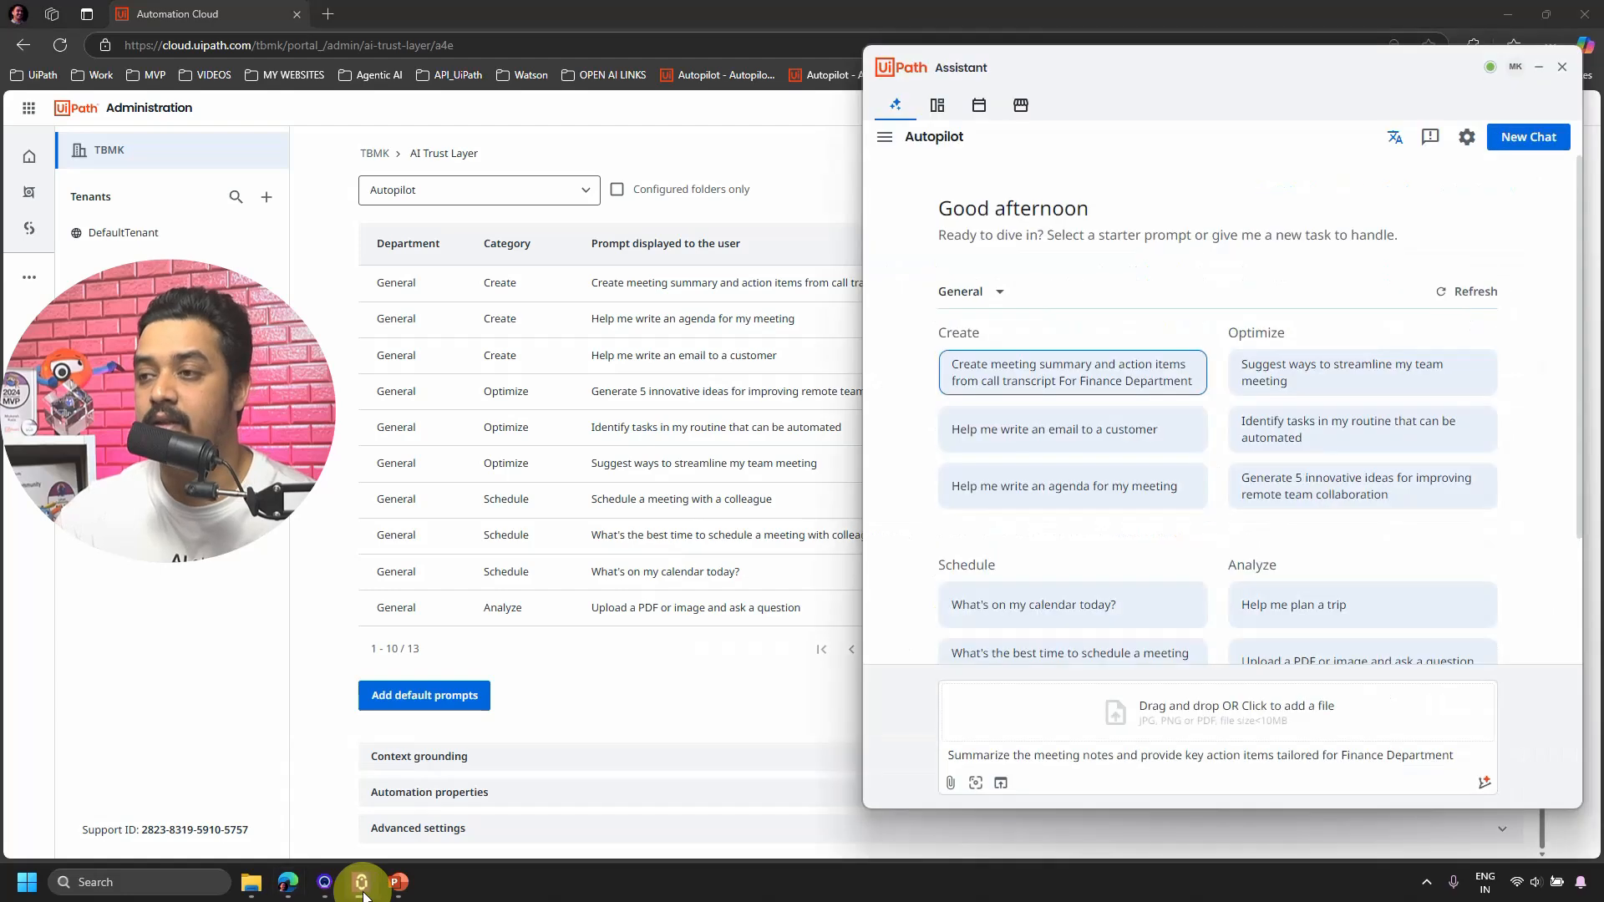
drag(1128, 60, 732, 62)
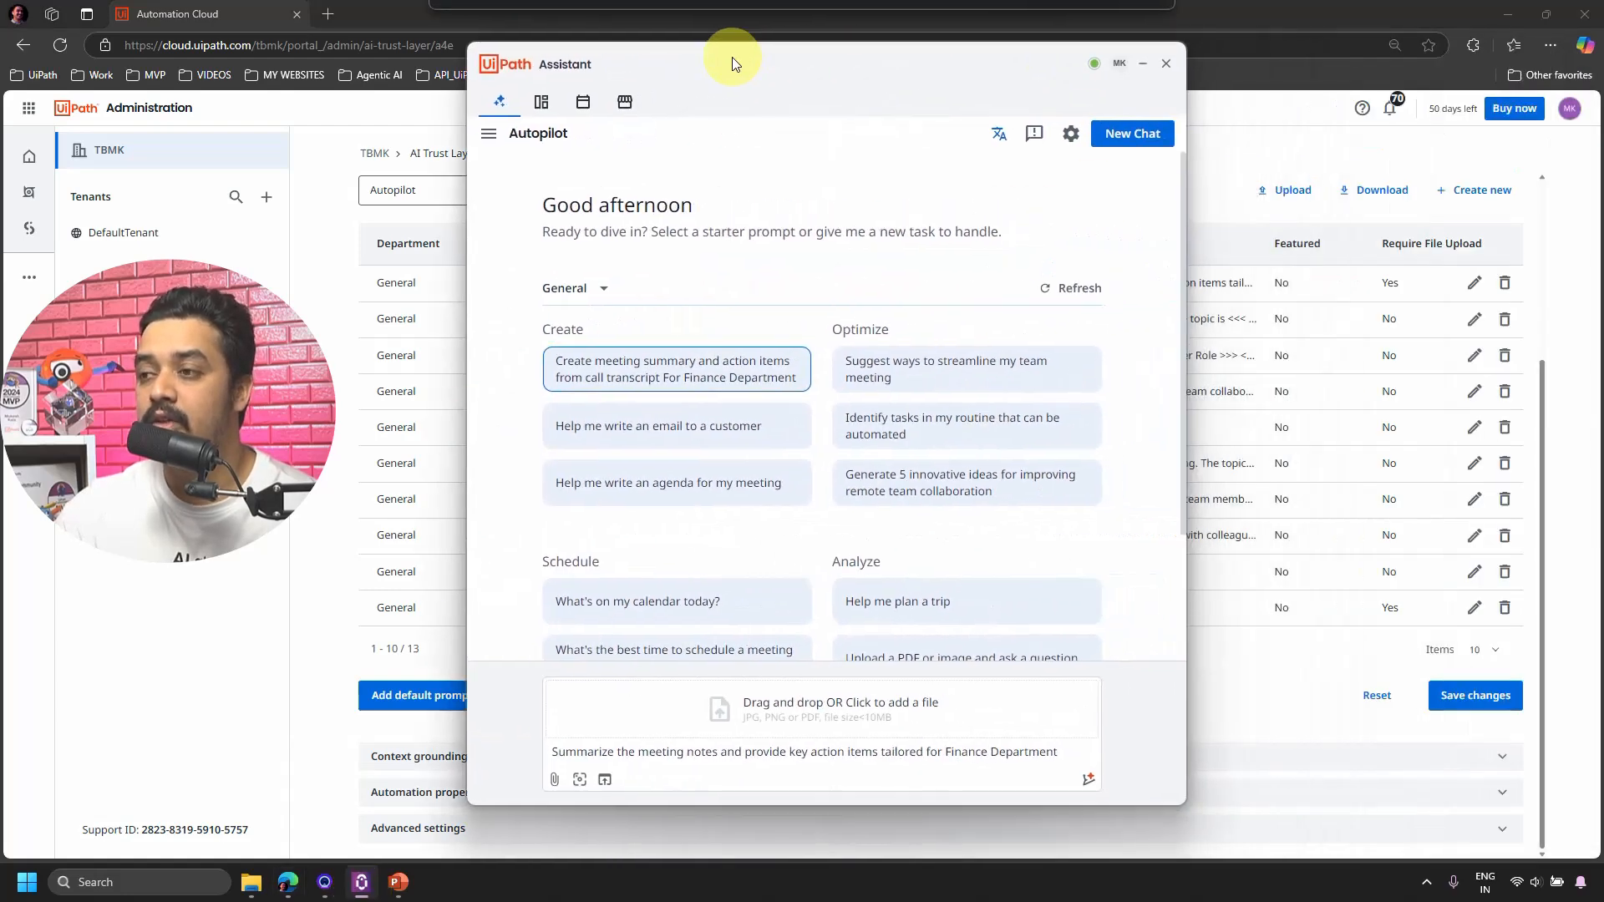
scroll(1077, 468, down, 2)
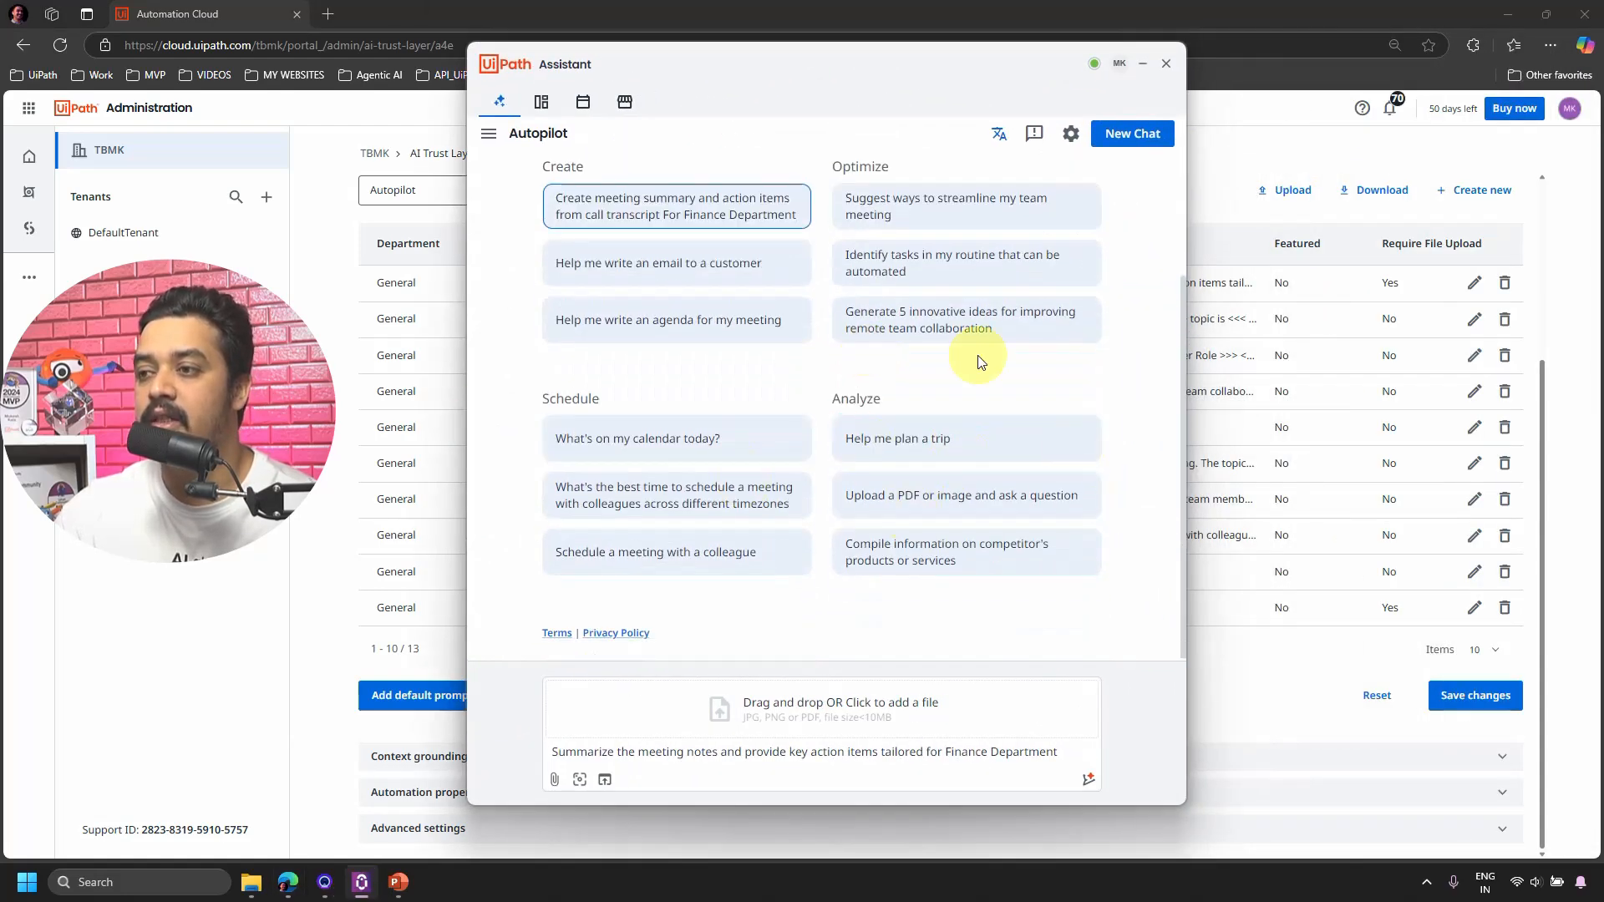
scroll(841, 418, up, 3)
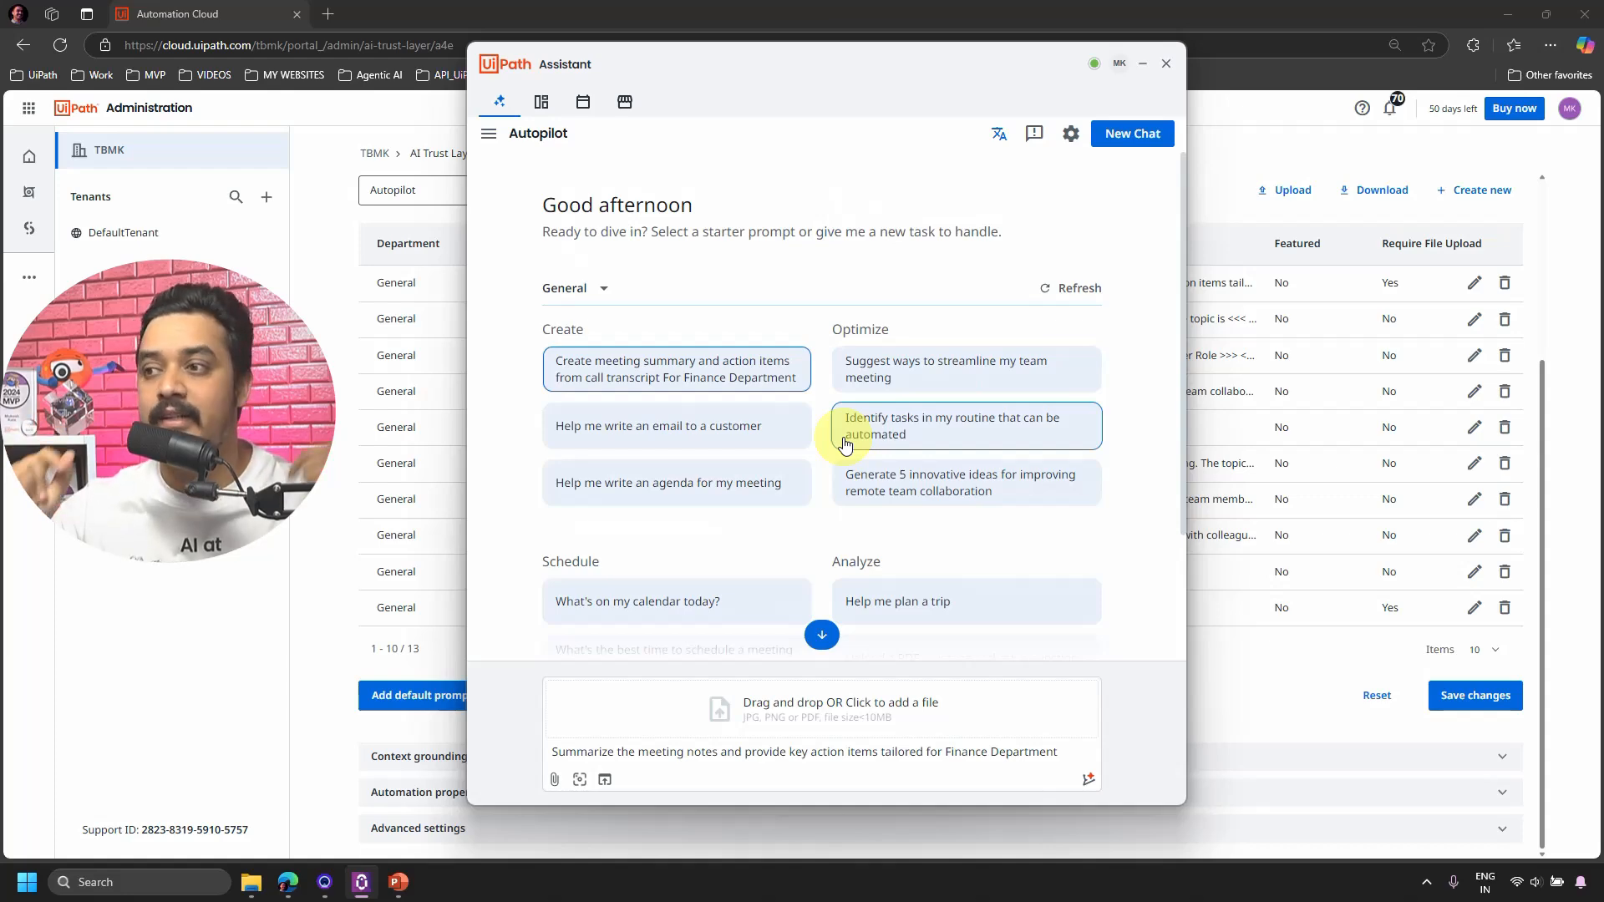
click(1142, 63)
scroll(1470, 468, up, 3)
scroll(1478, 501, down, 1)
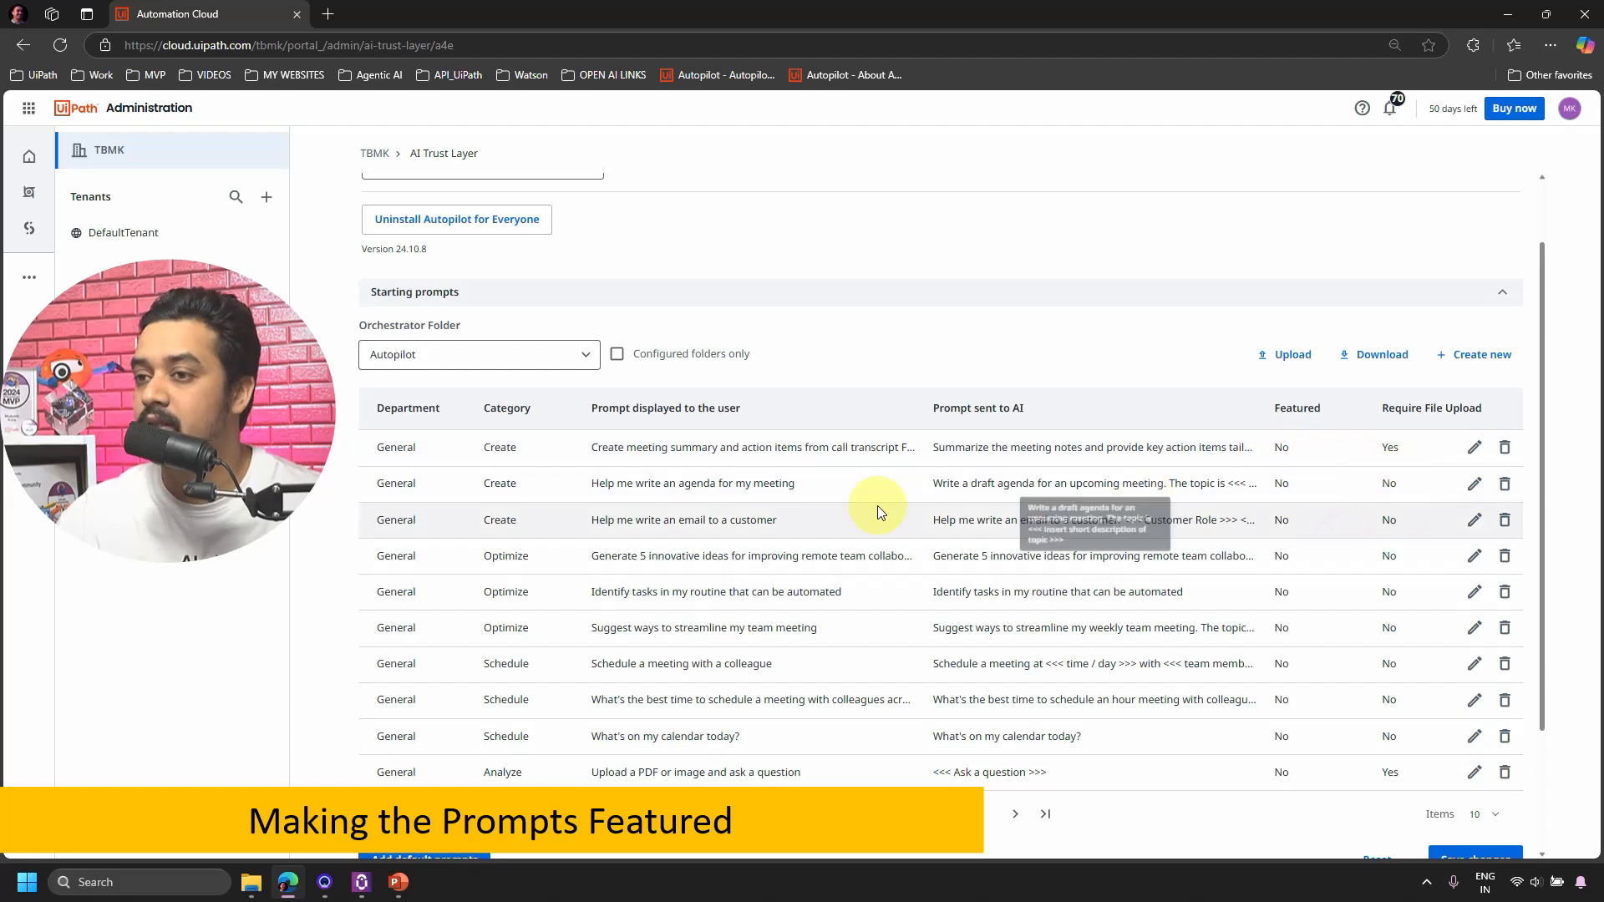
Make the Finance meeting-summary prompt featured with a required file upload, and save all prompt changes.
click(1475, 455)
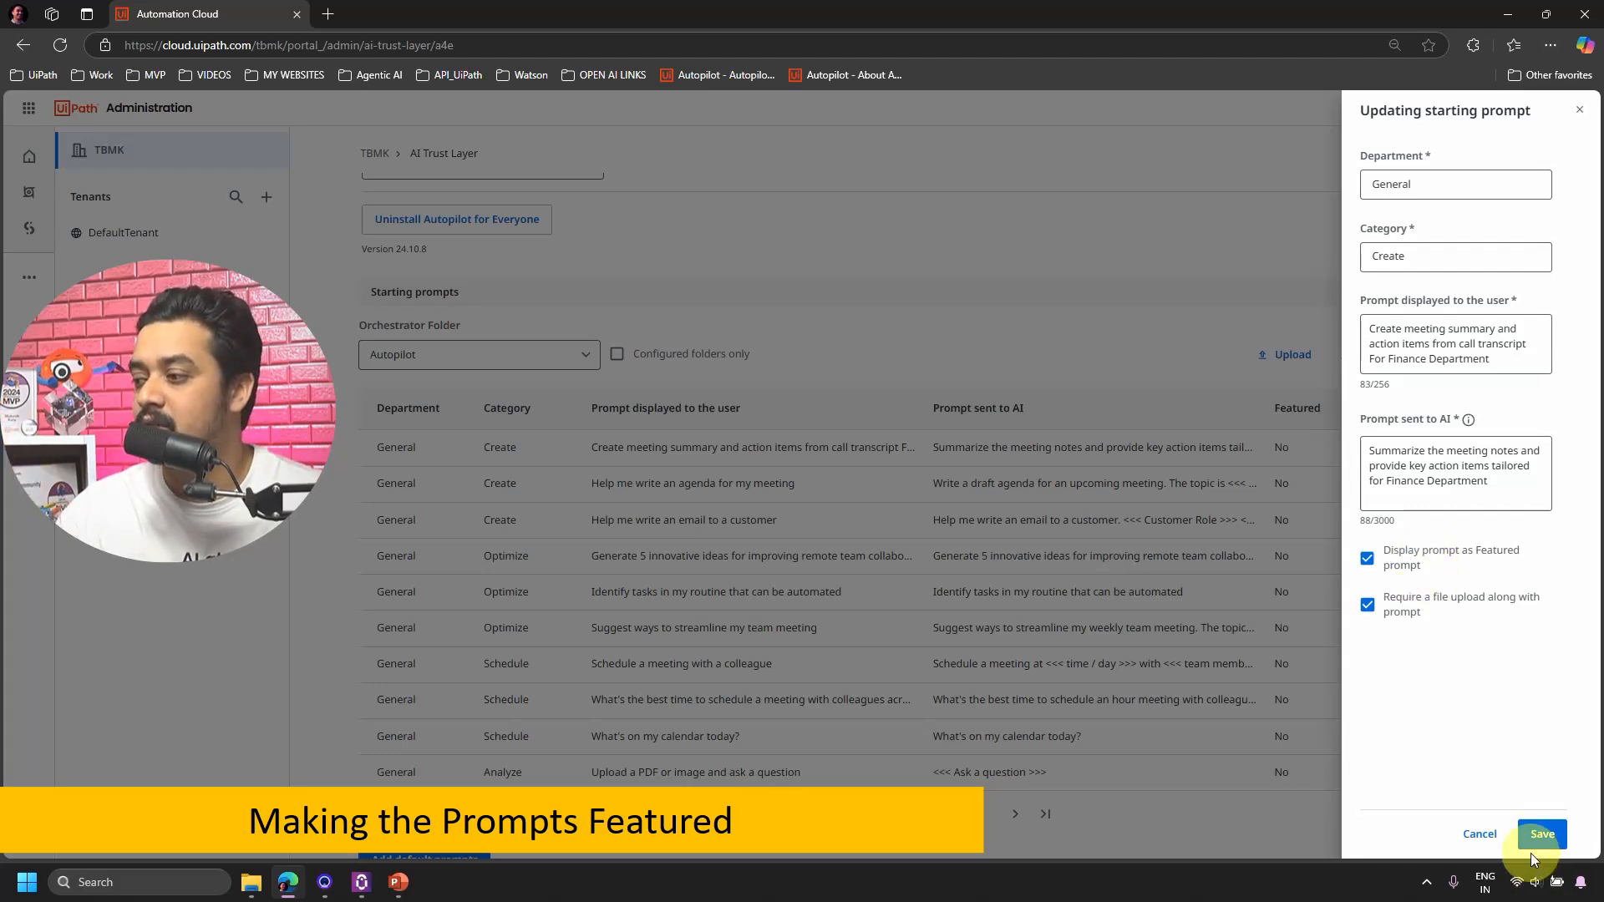
click(1541, 833)
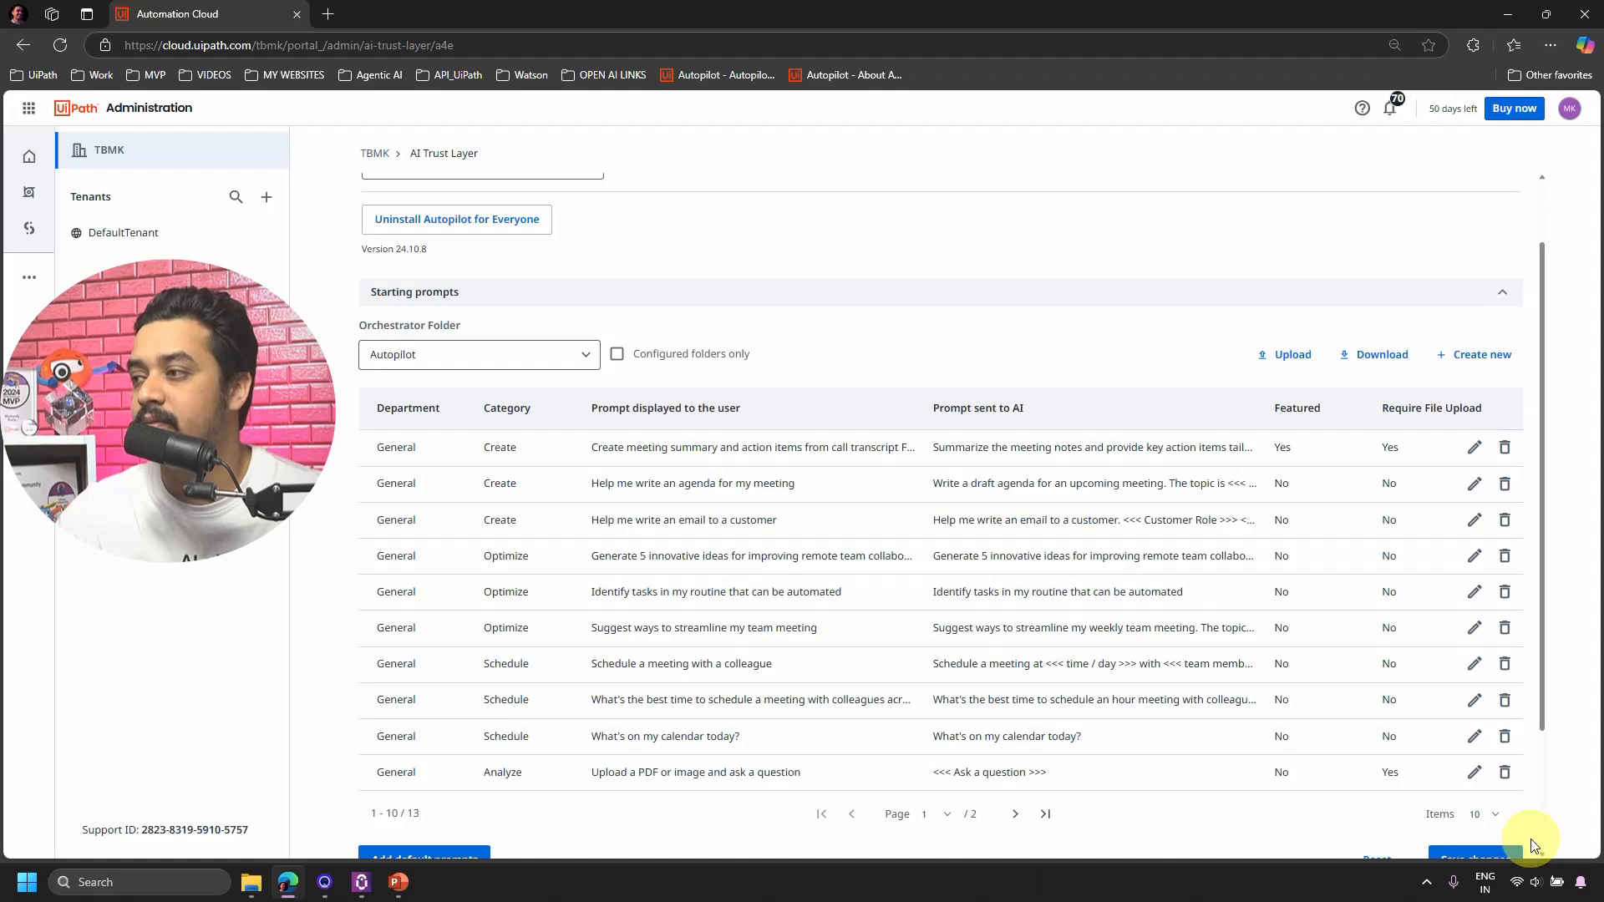
scroll(1468, 816, down, 2)
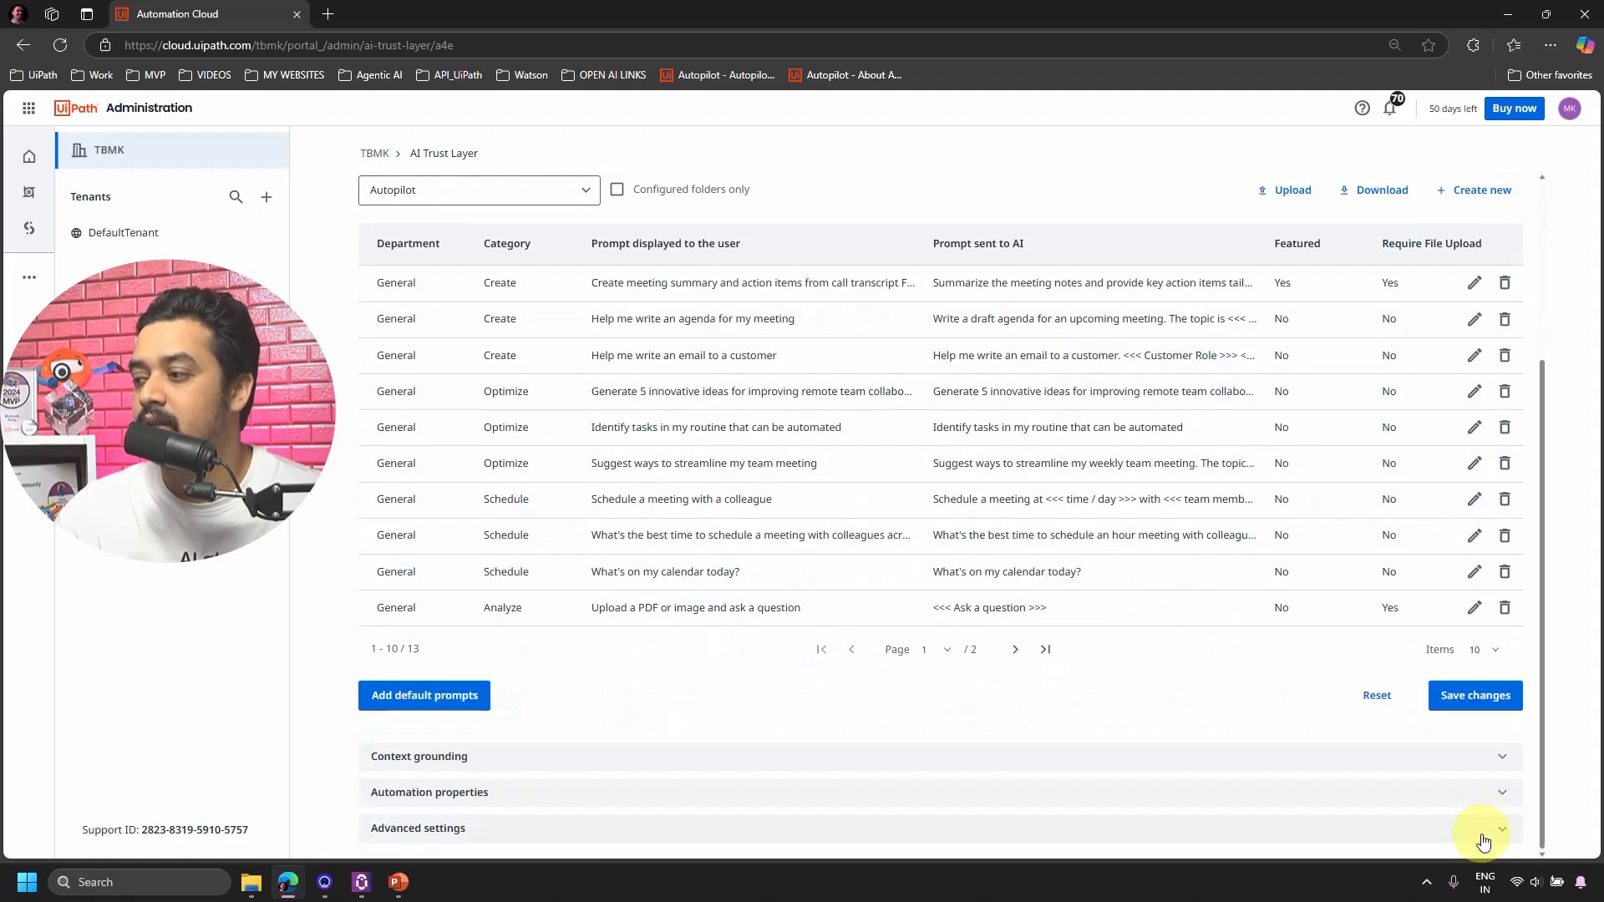
click(1473, 701)
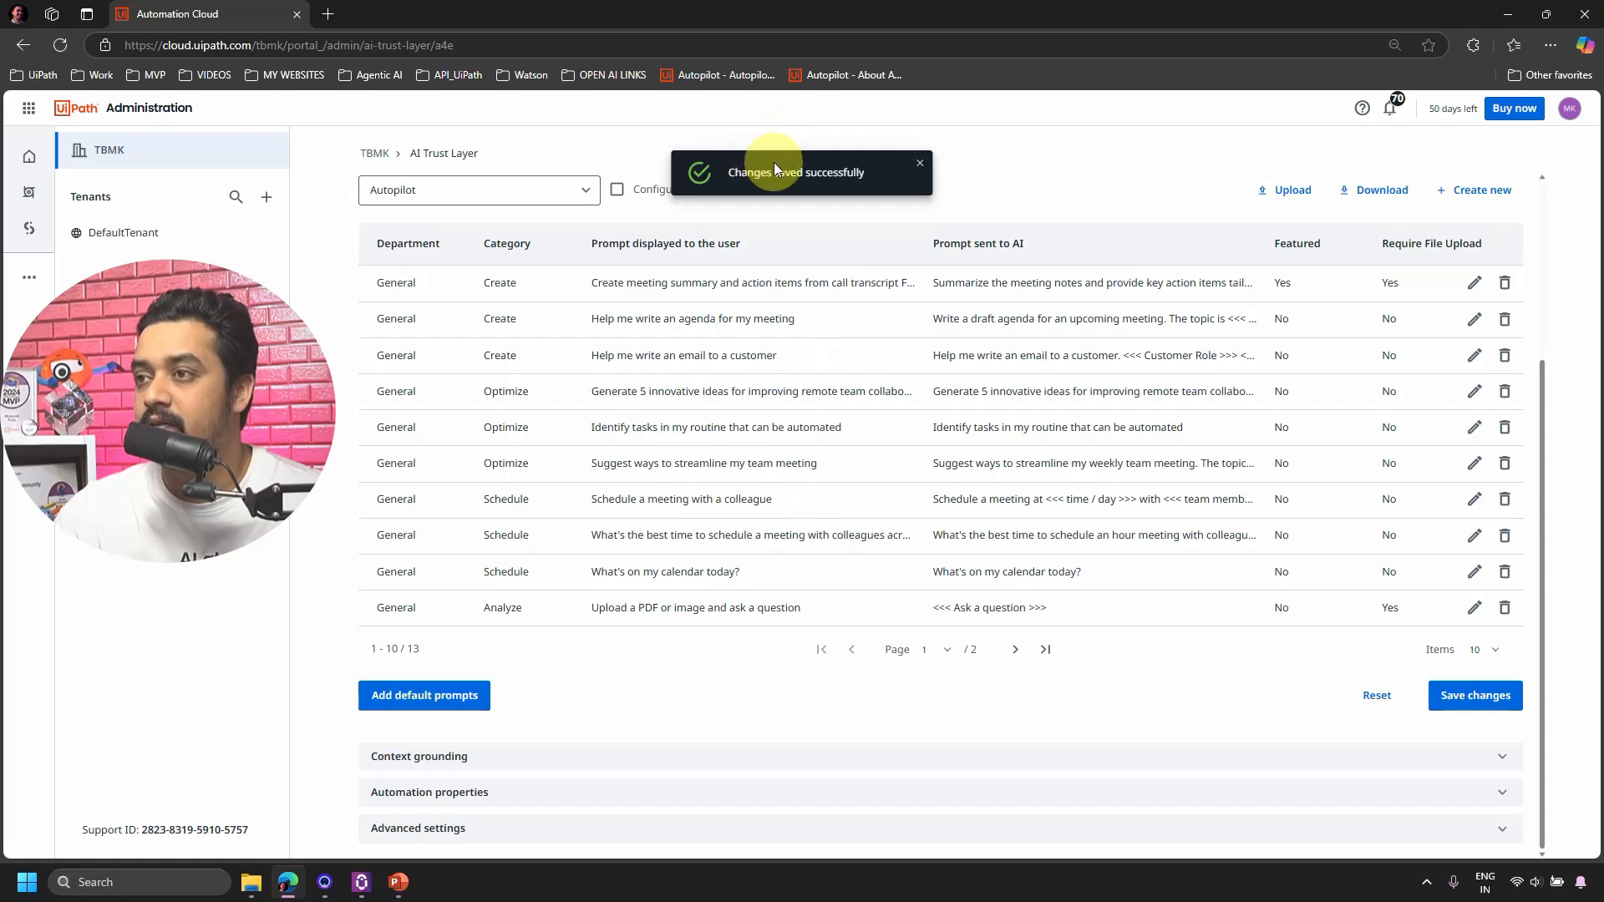
click(361, 882)
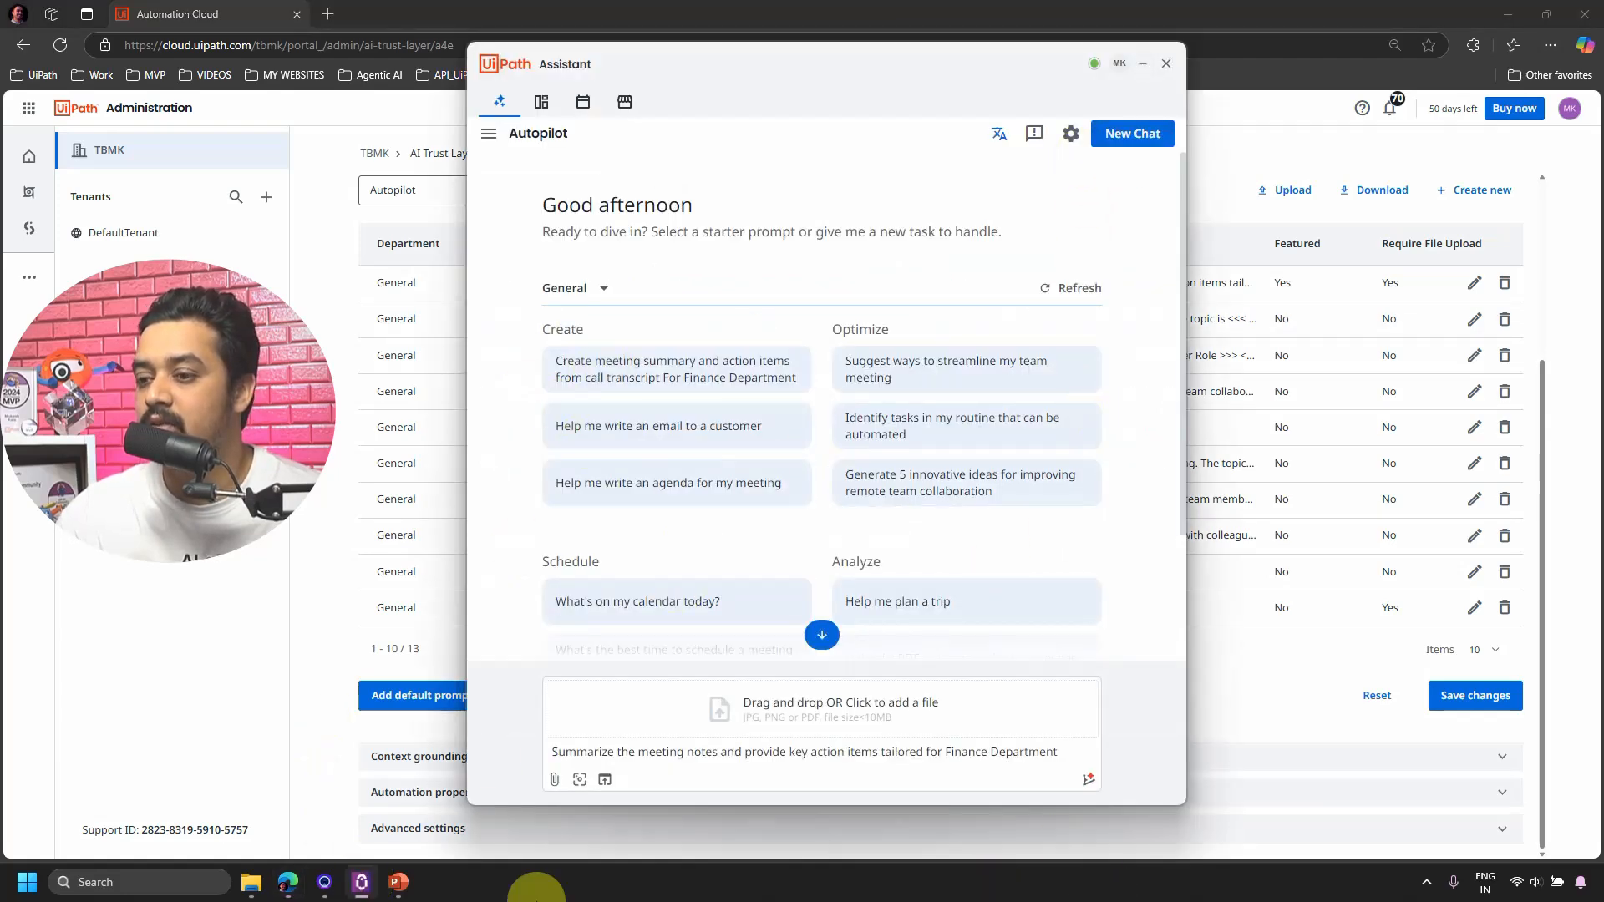
Refresh the UiPath Assistant policy from its tray icon and bring the Assistant back.
click(370, 890)
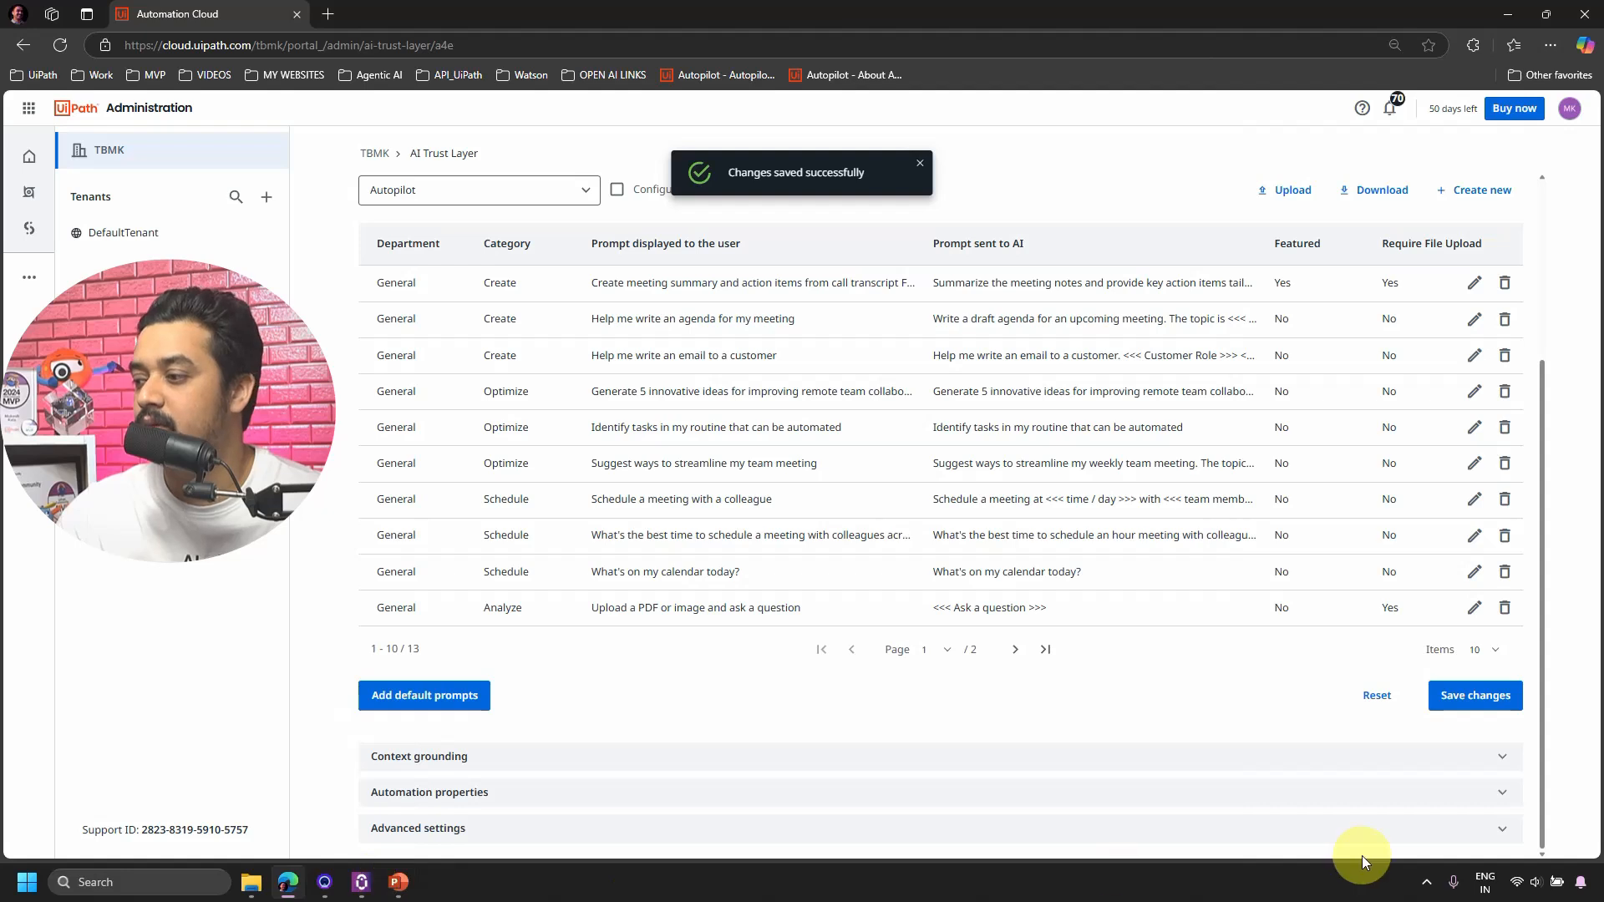
click(1425, 882)
right_click(1426, 798)
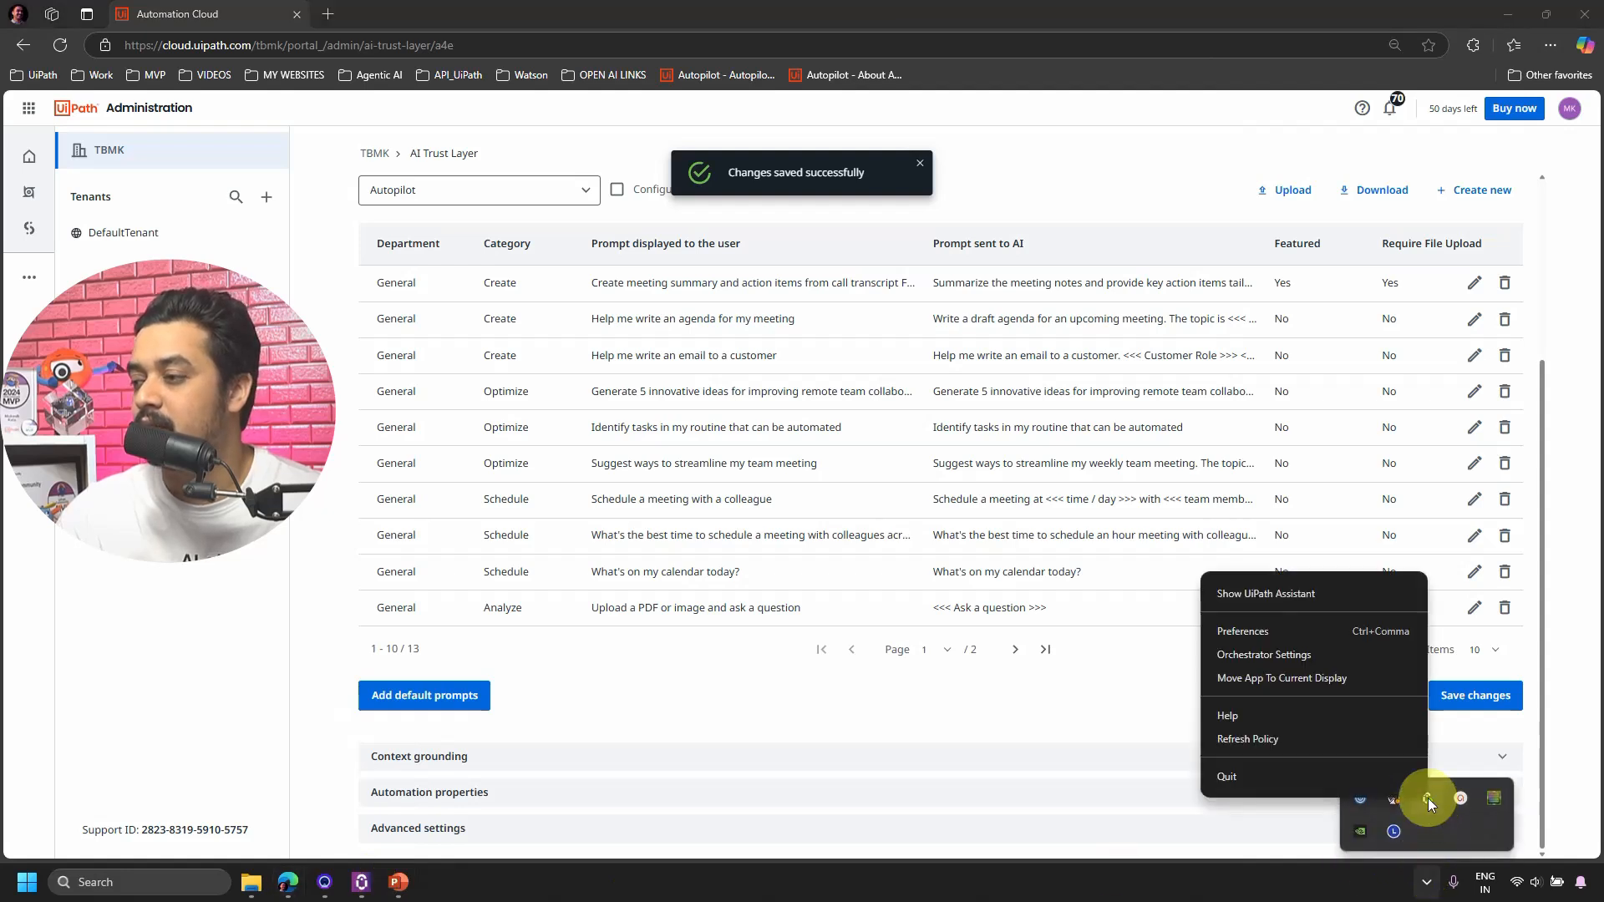
click(1275, 740)
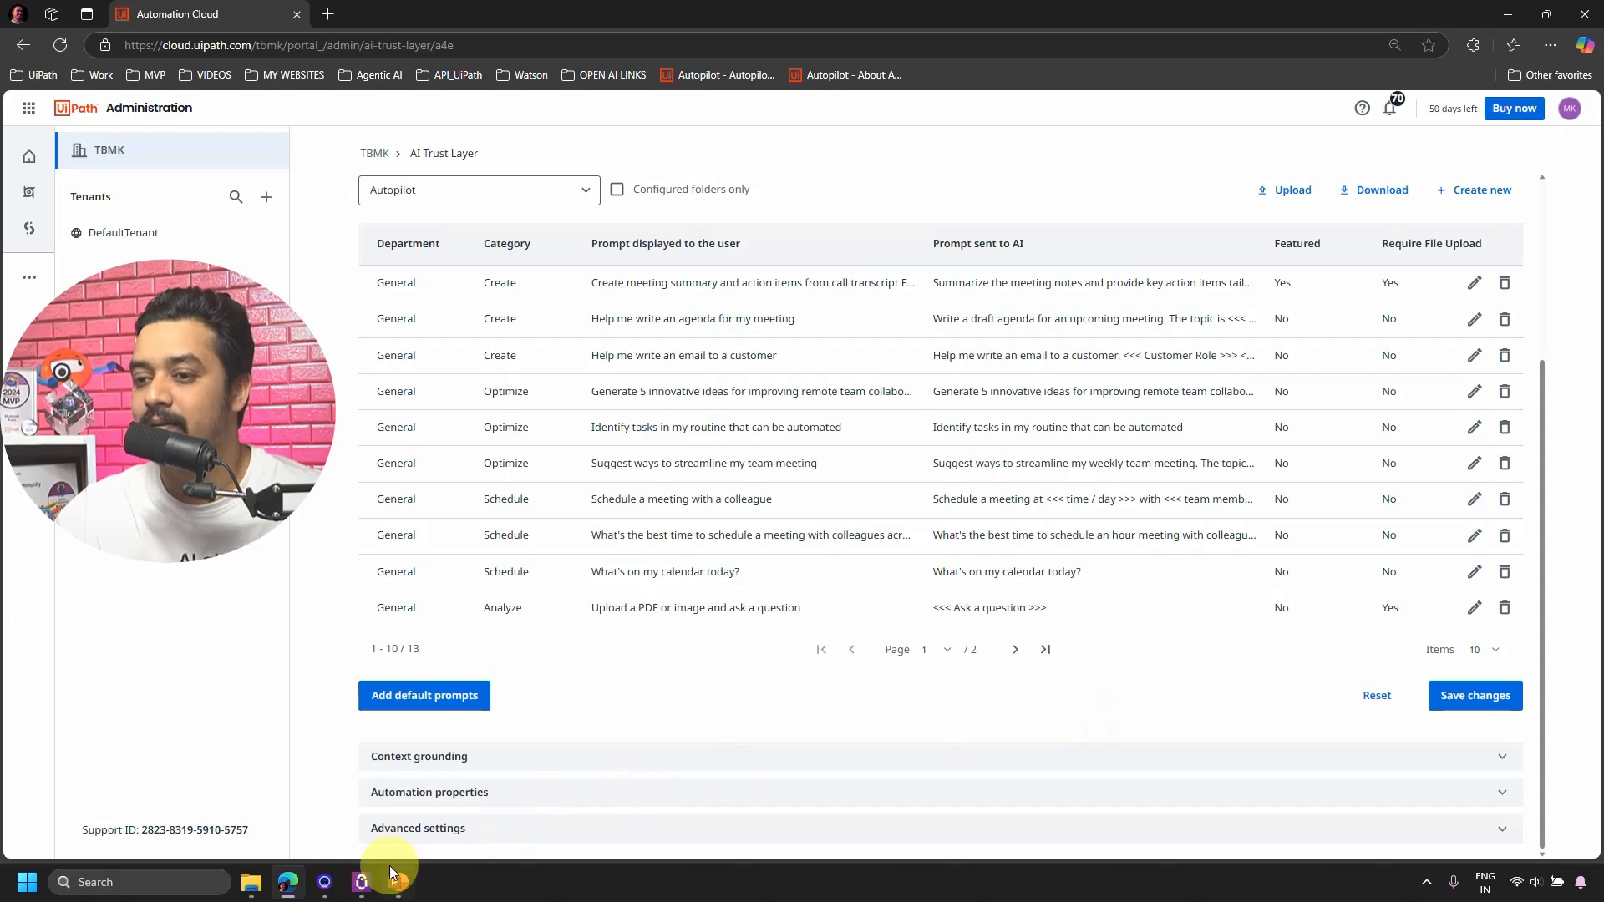
mouse_move(361, 878)
click(359, 802)
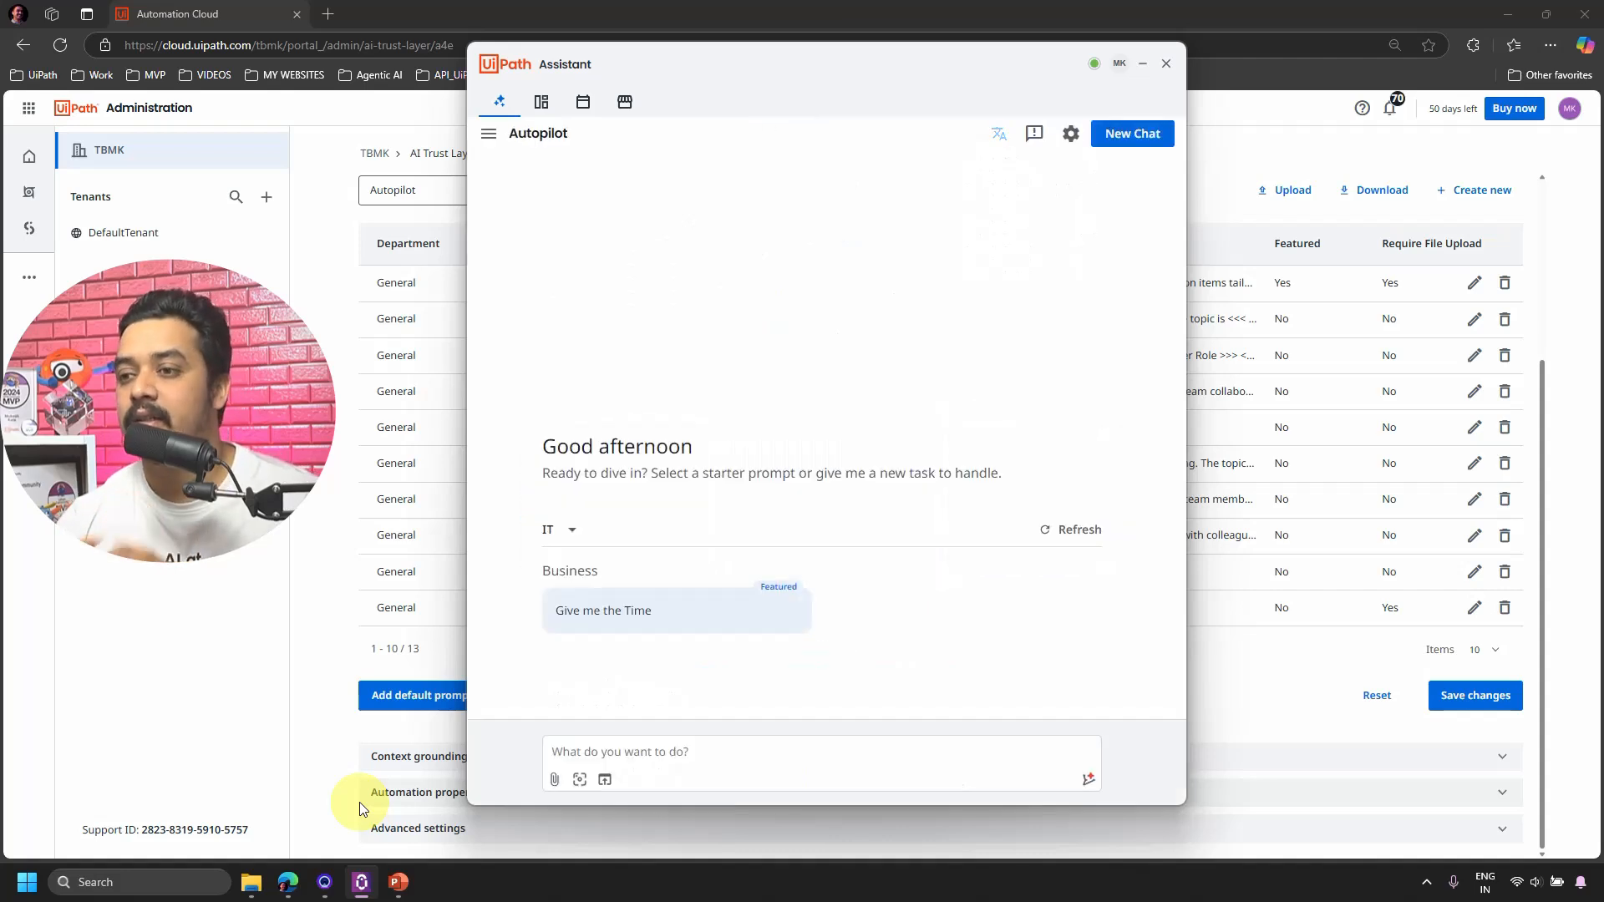
Choose the General department to confirm the Finance prompt shows as Featured, then close the Assistant.
click(546, 528)
click(575, 596)
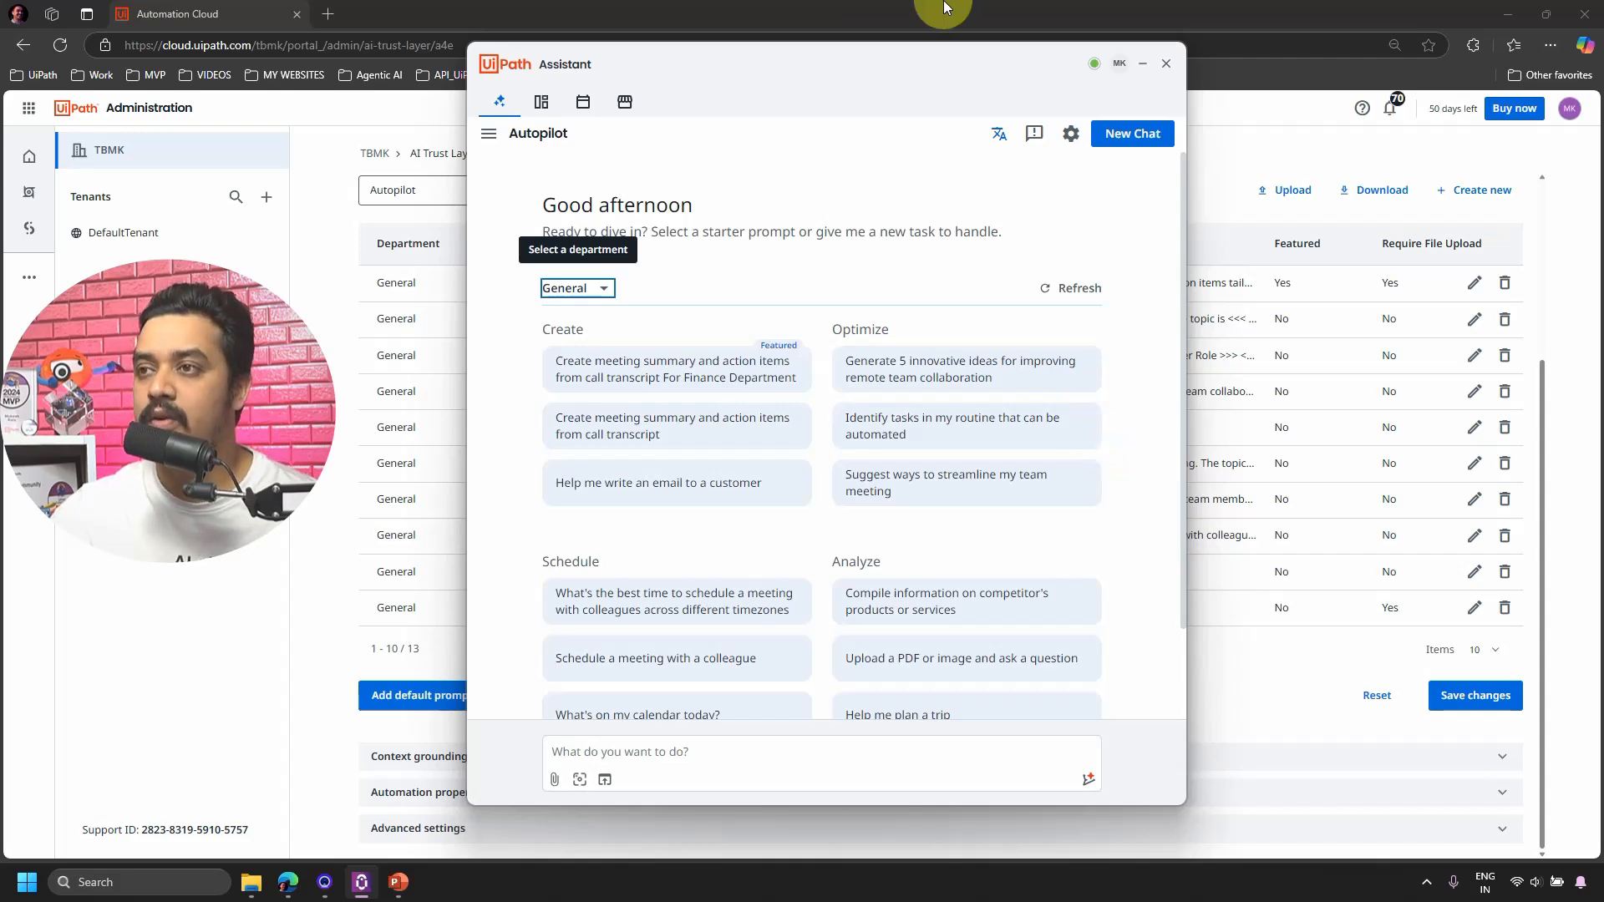
drag(794, 61, 1017, 73)
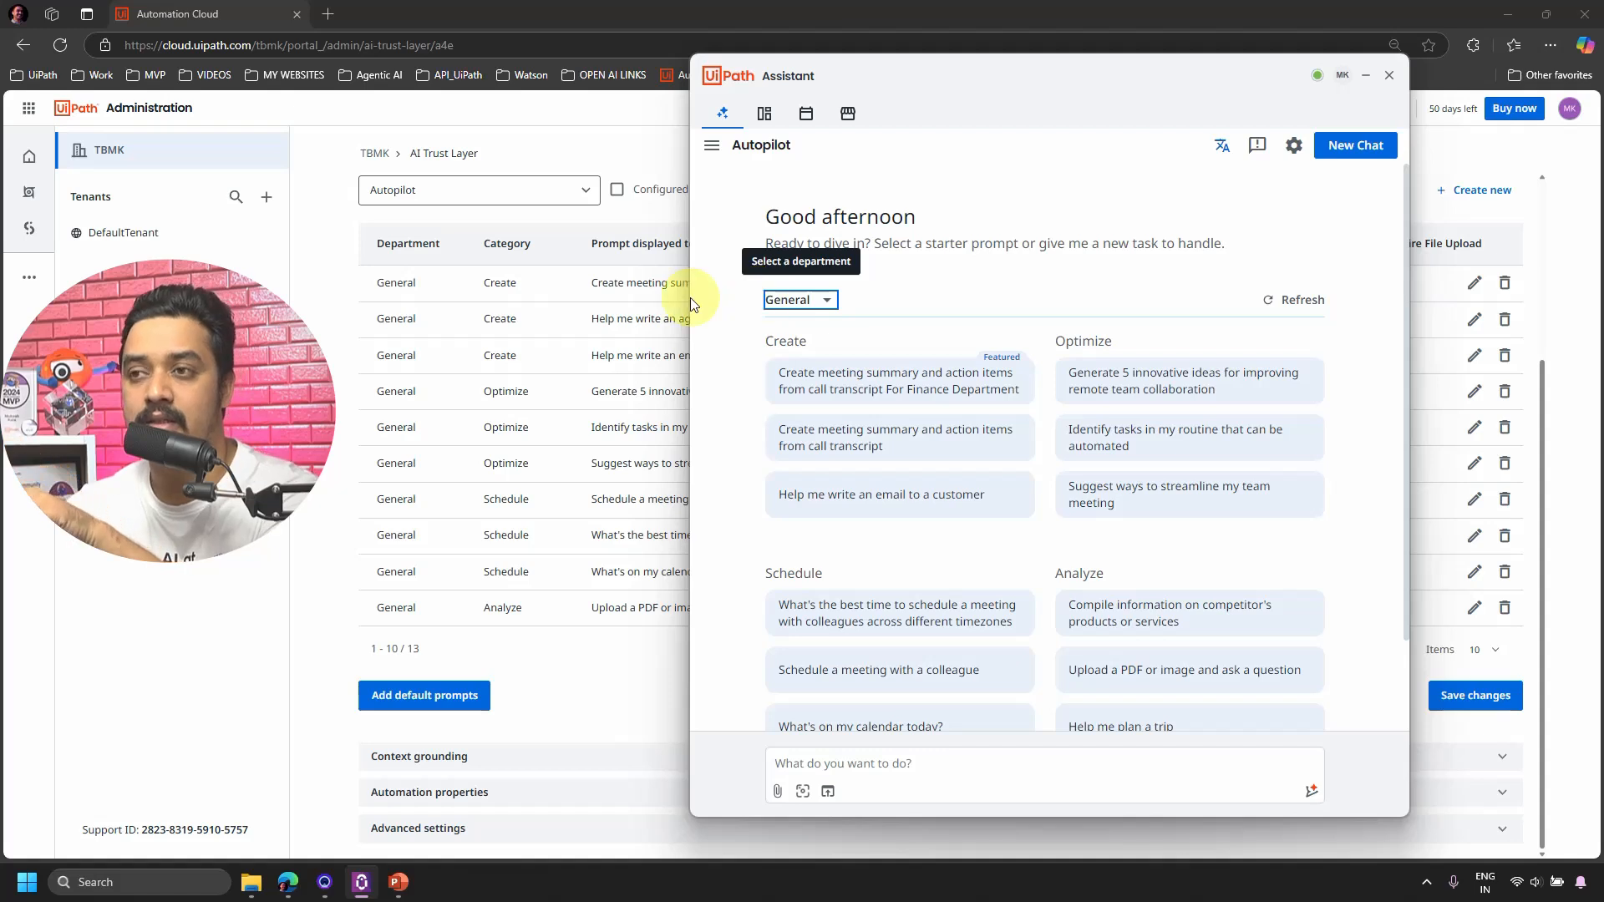
mouse_move(841, 378)
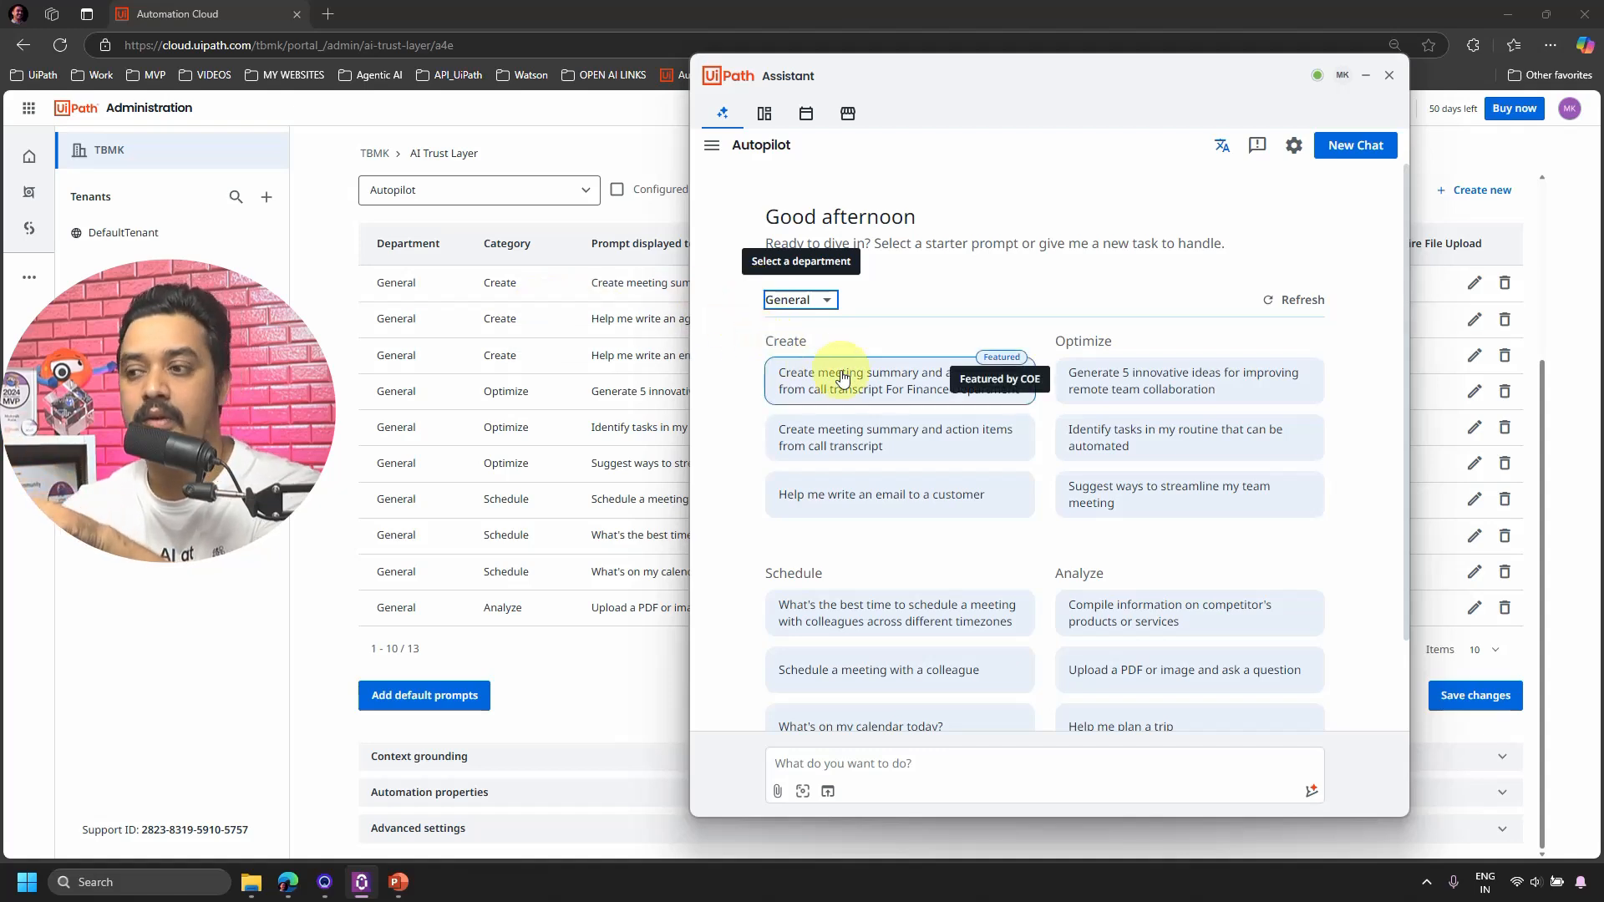
click(1365, 77)
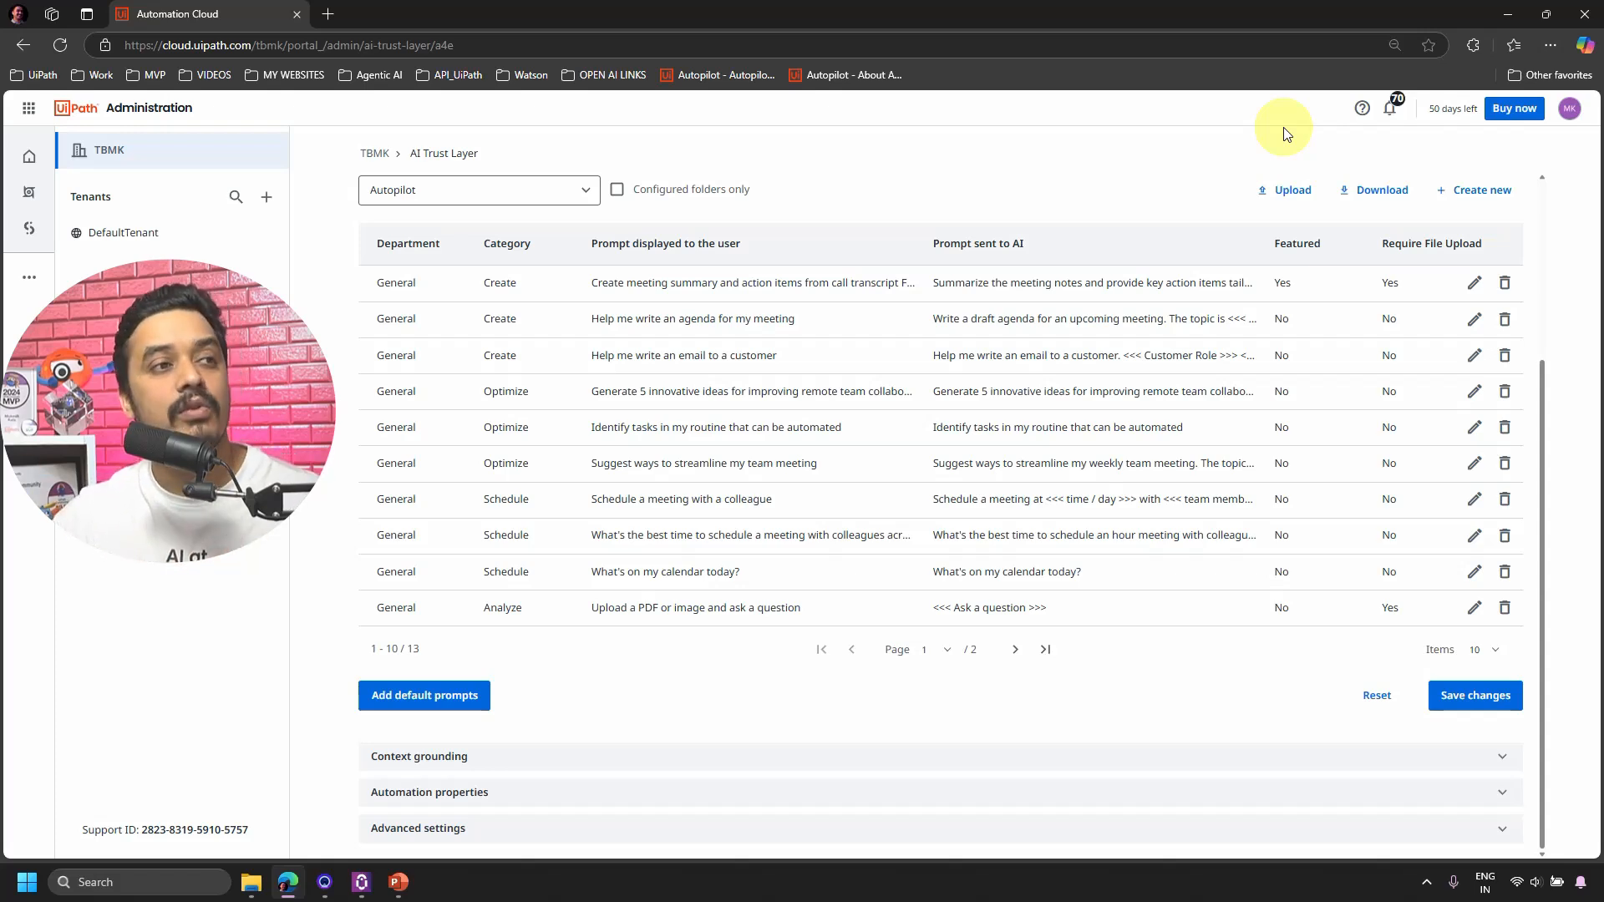
key(alt+Tab)
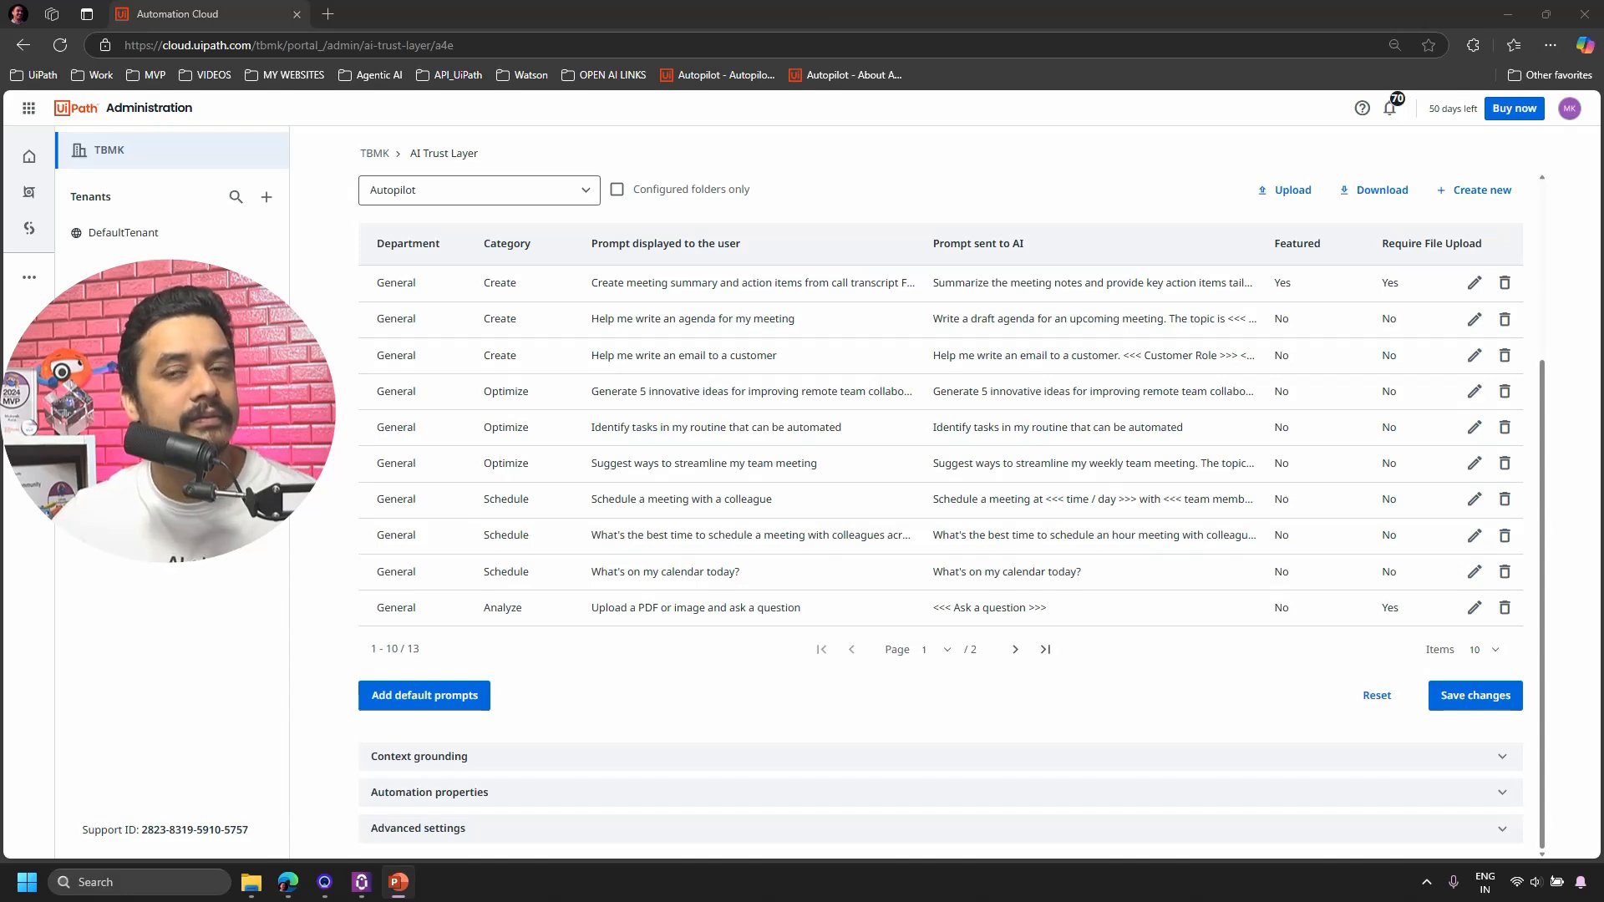
Open the Orchestrator folder list and open UiPath Studio in a new browser tab.
scroll(1293, 603, up, 3)
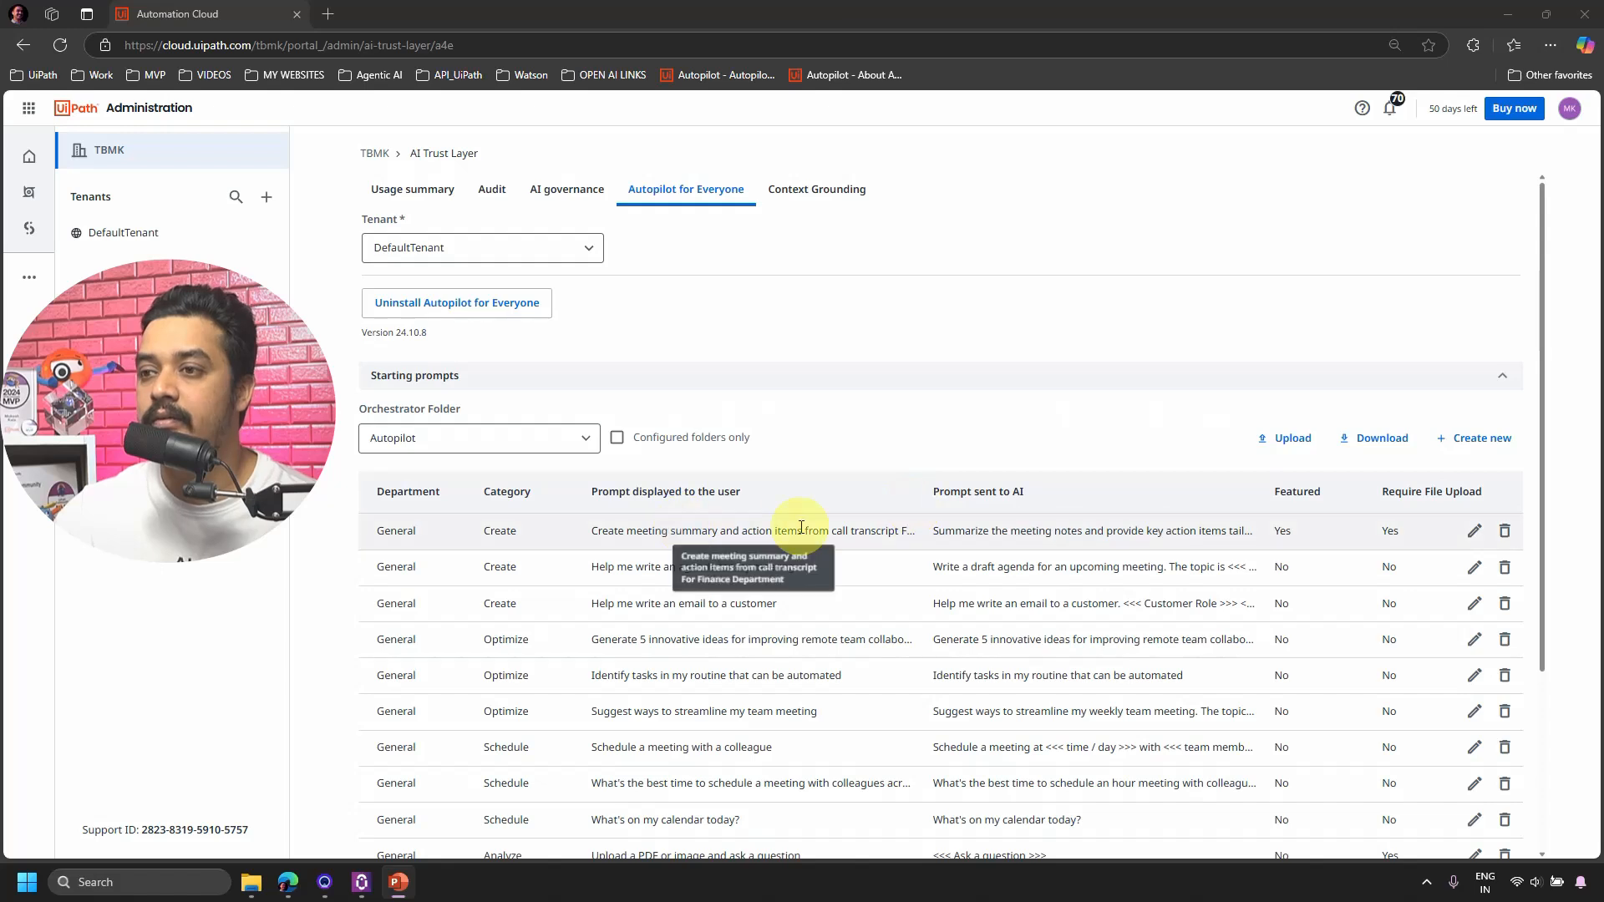
click(573, 441)
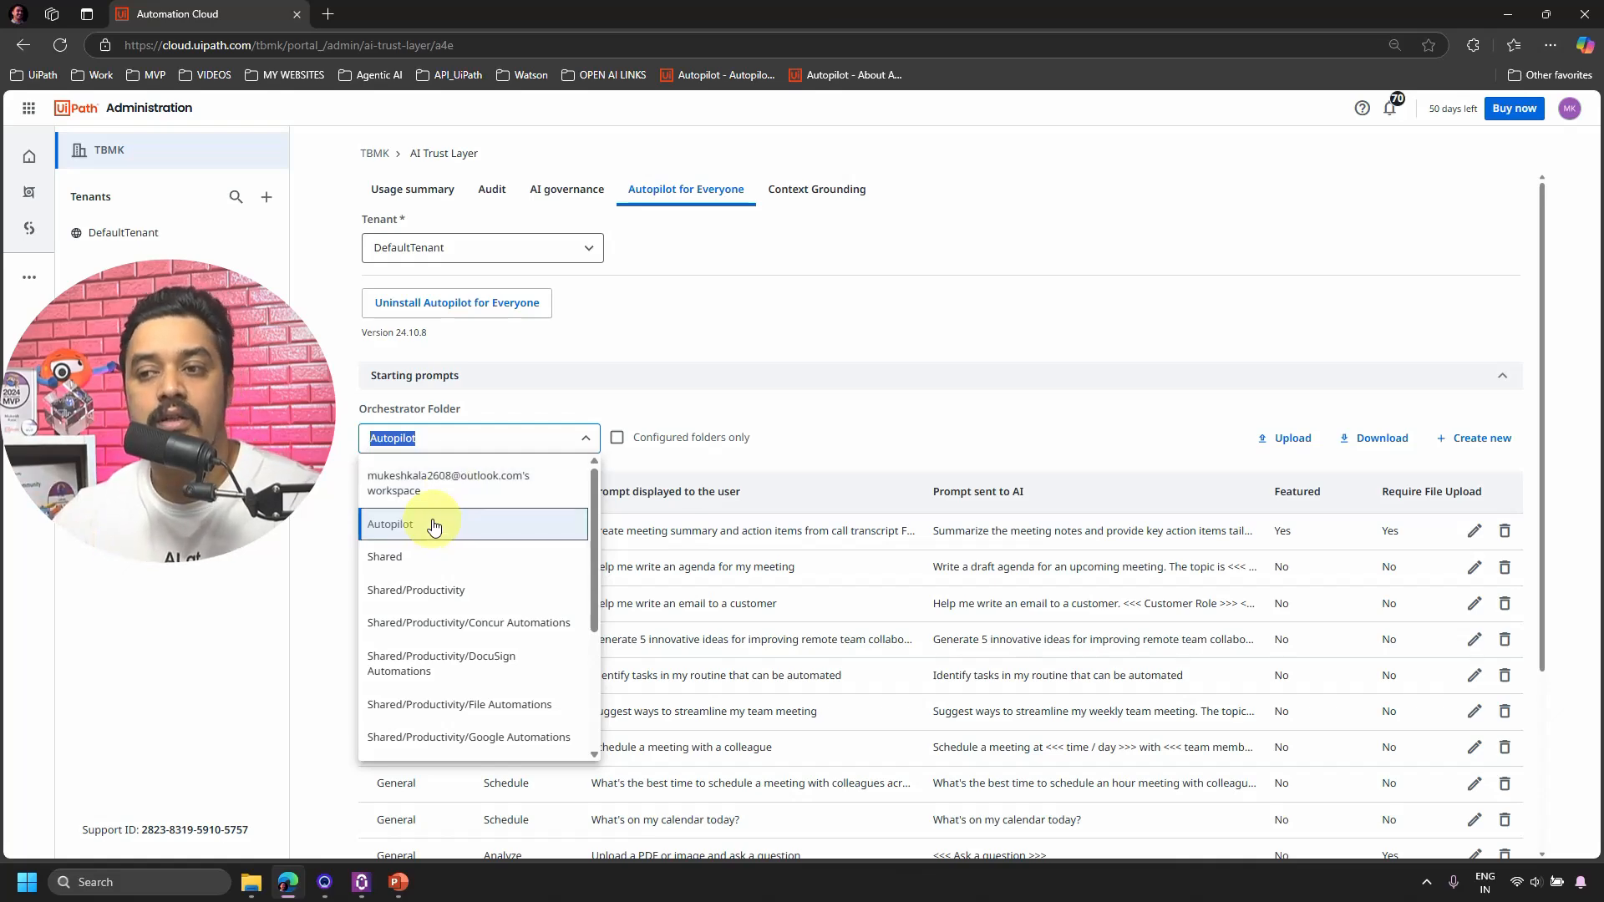
click(327, 14)
click(233, 12)
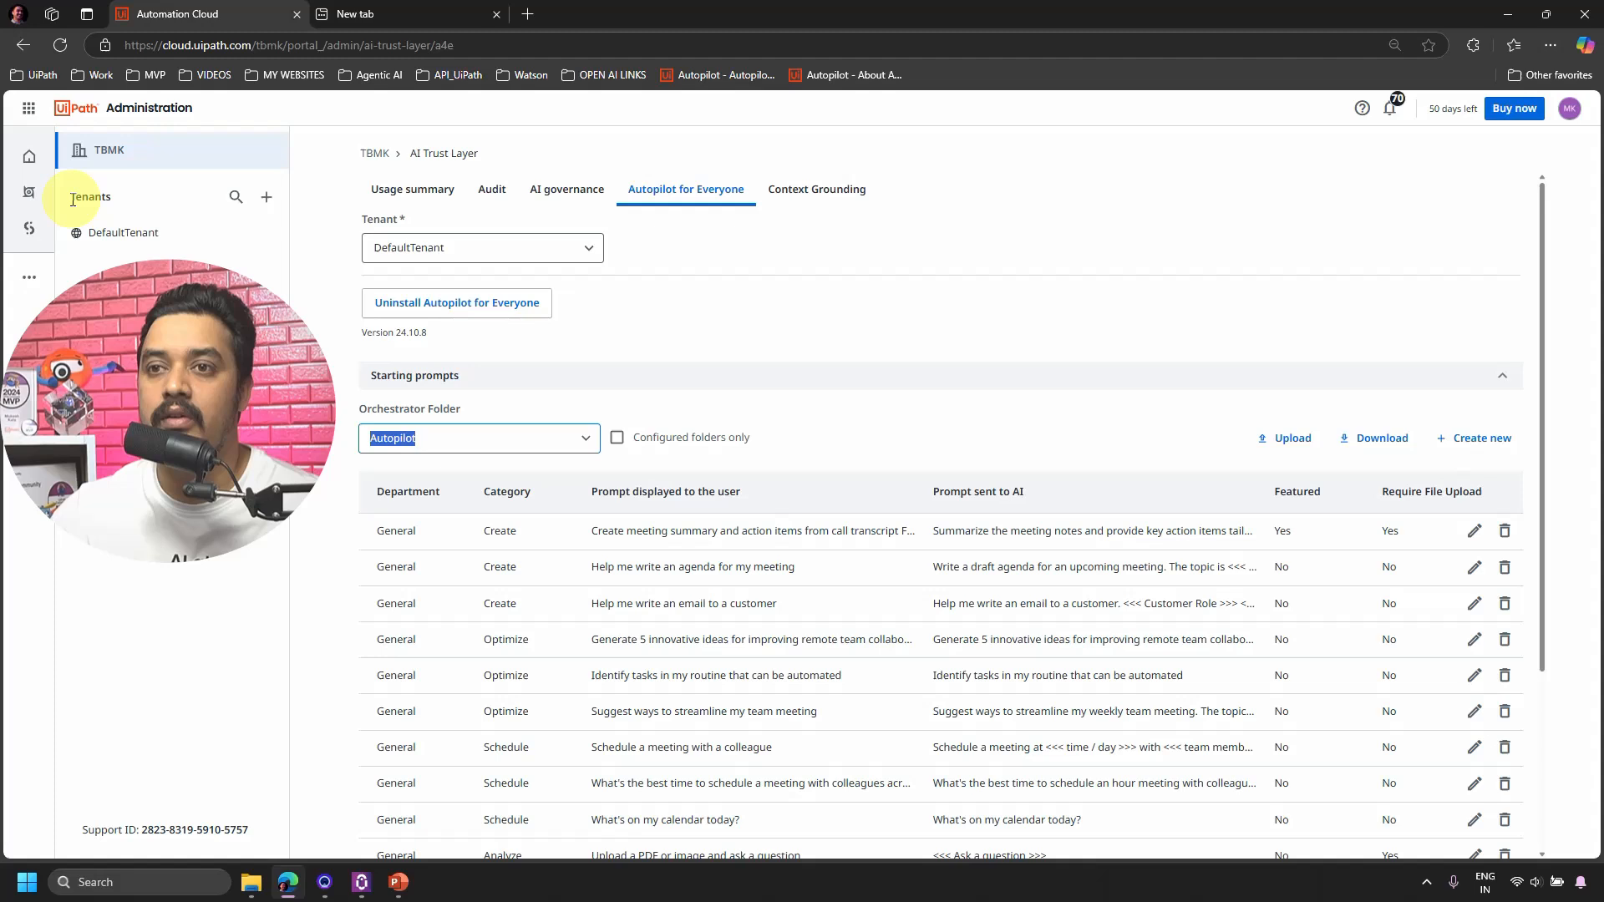
click(29, 228)
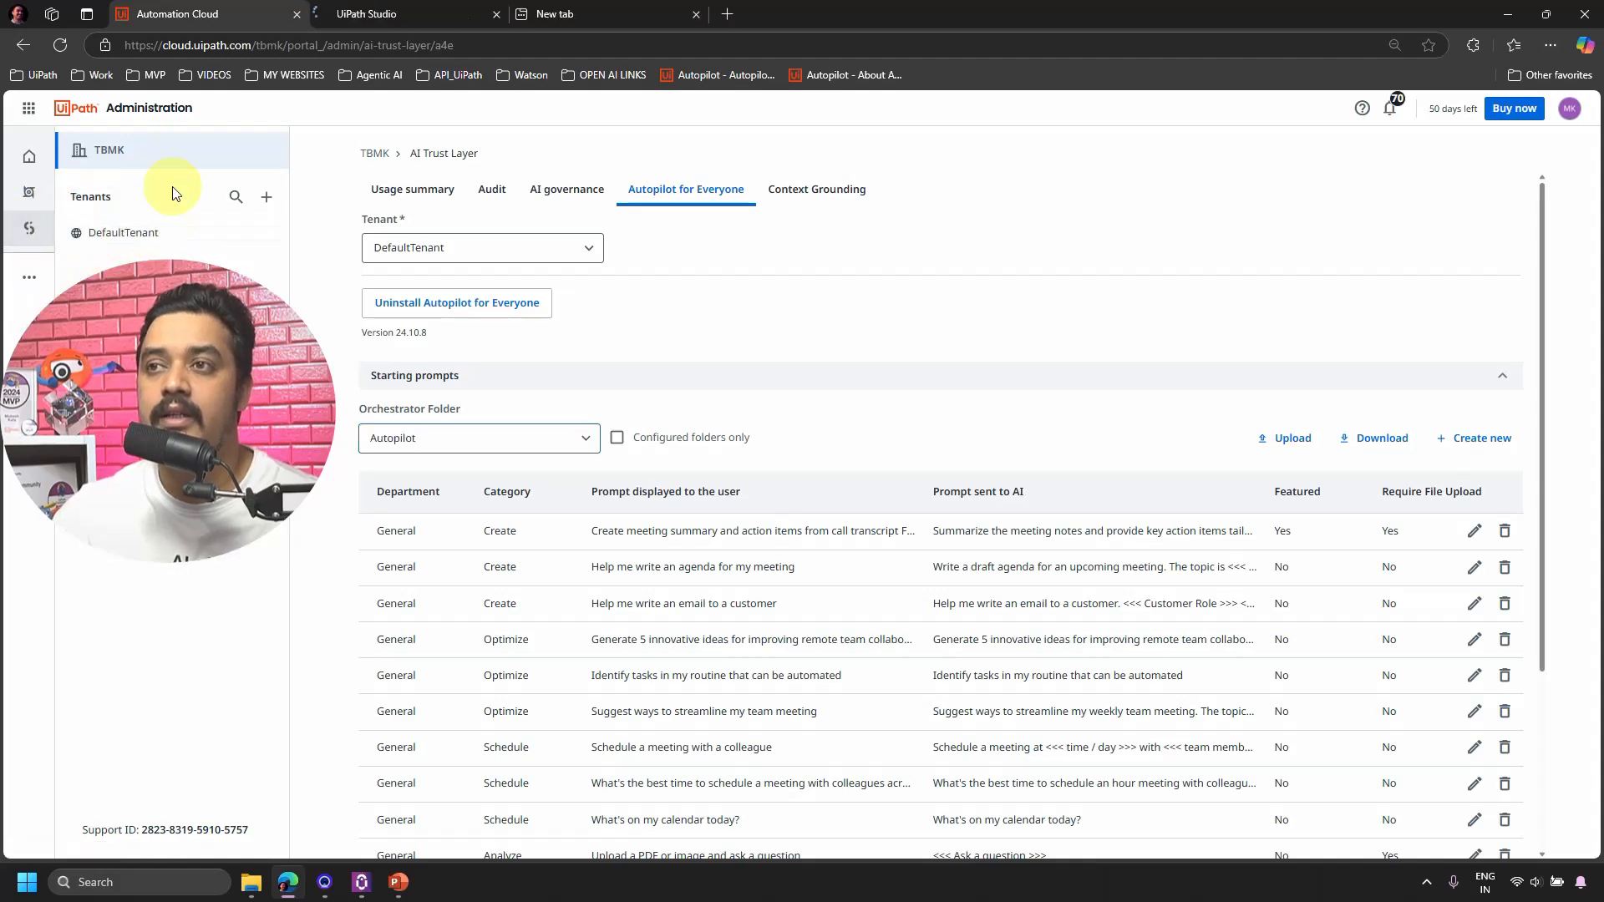
click(382, 14)
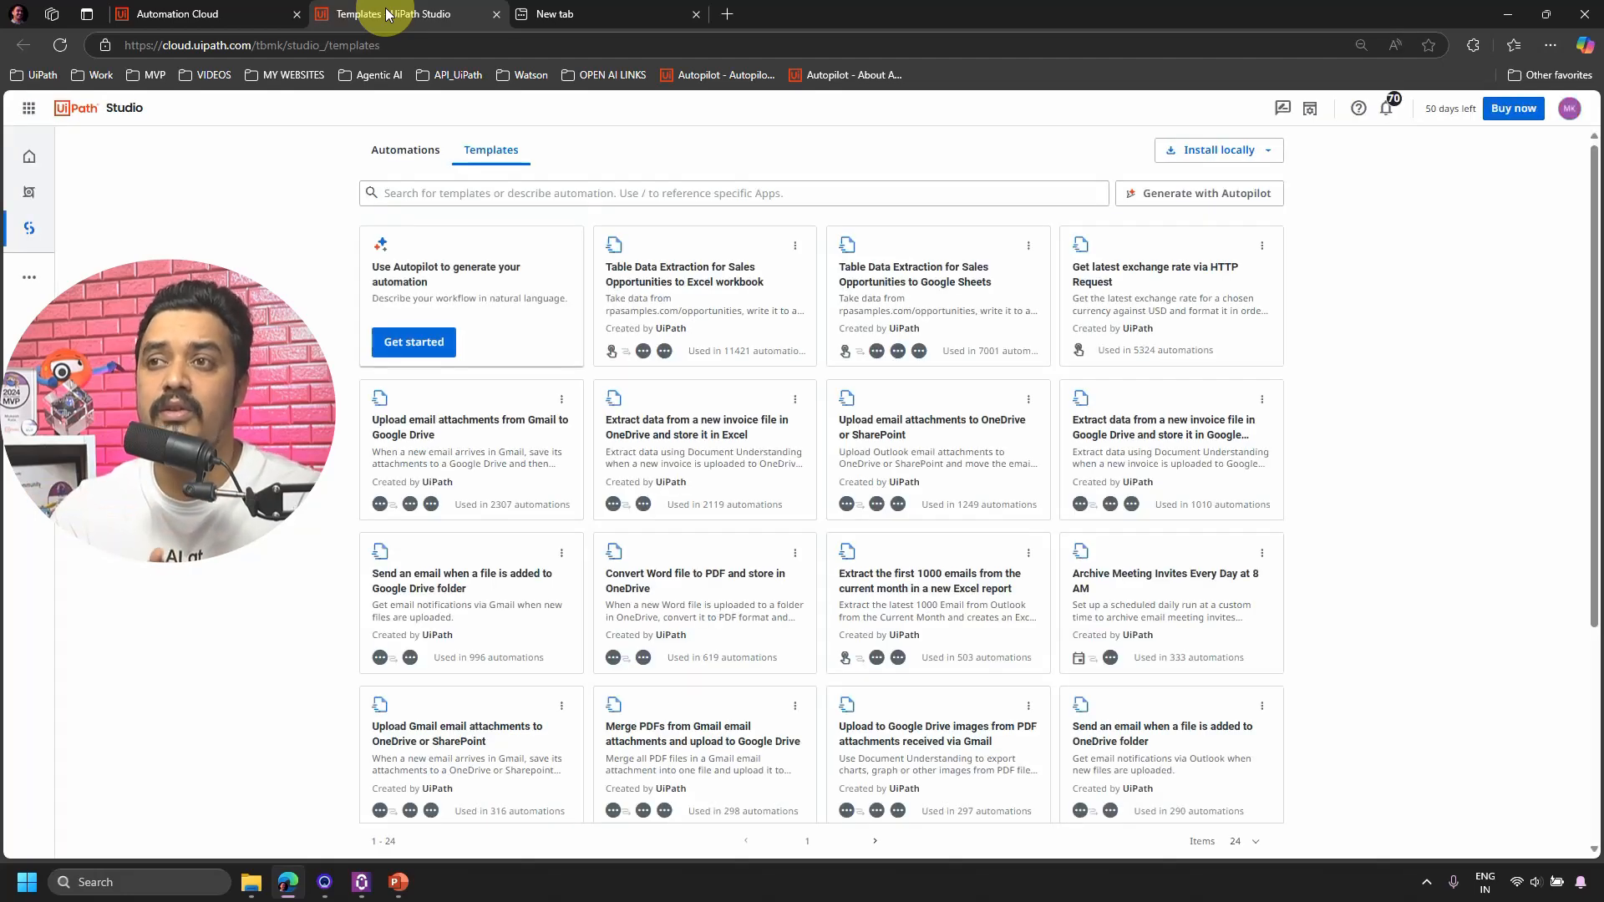
Open Orchestrator in a new tab from the sidebar link and close the Studio tab.
right_click(22, 211)
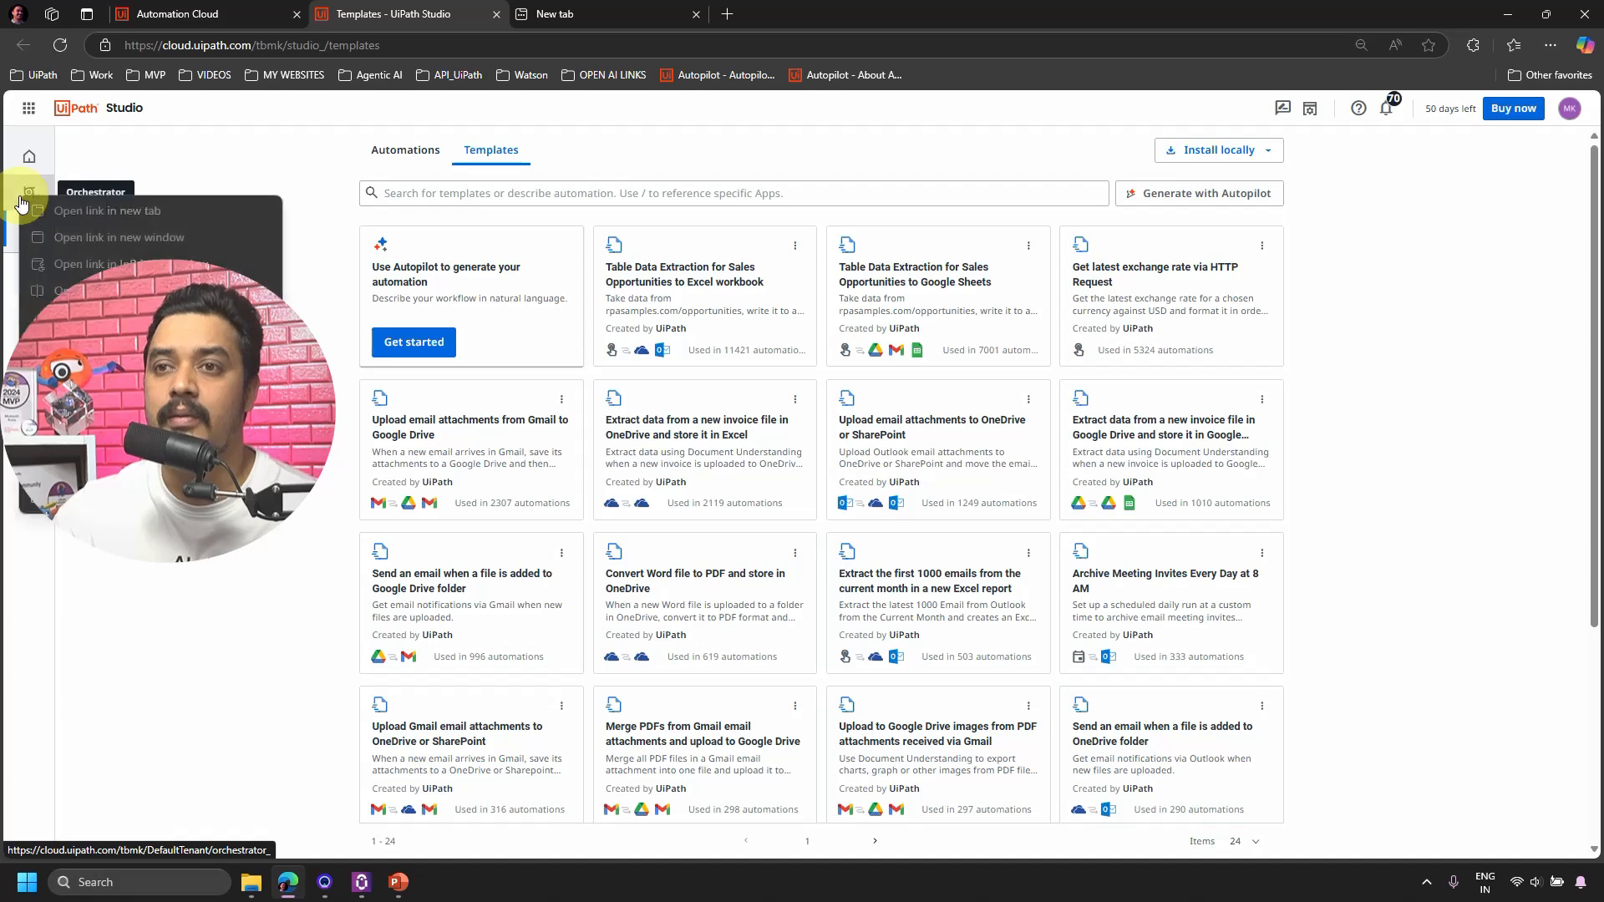
click(75, 216)
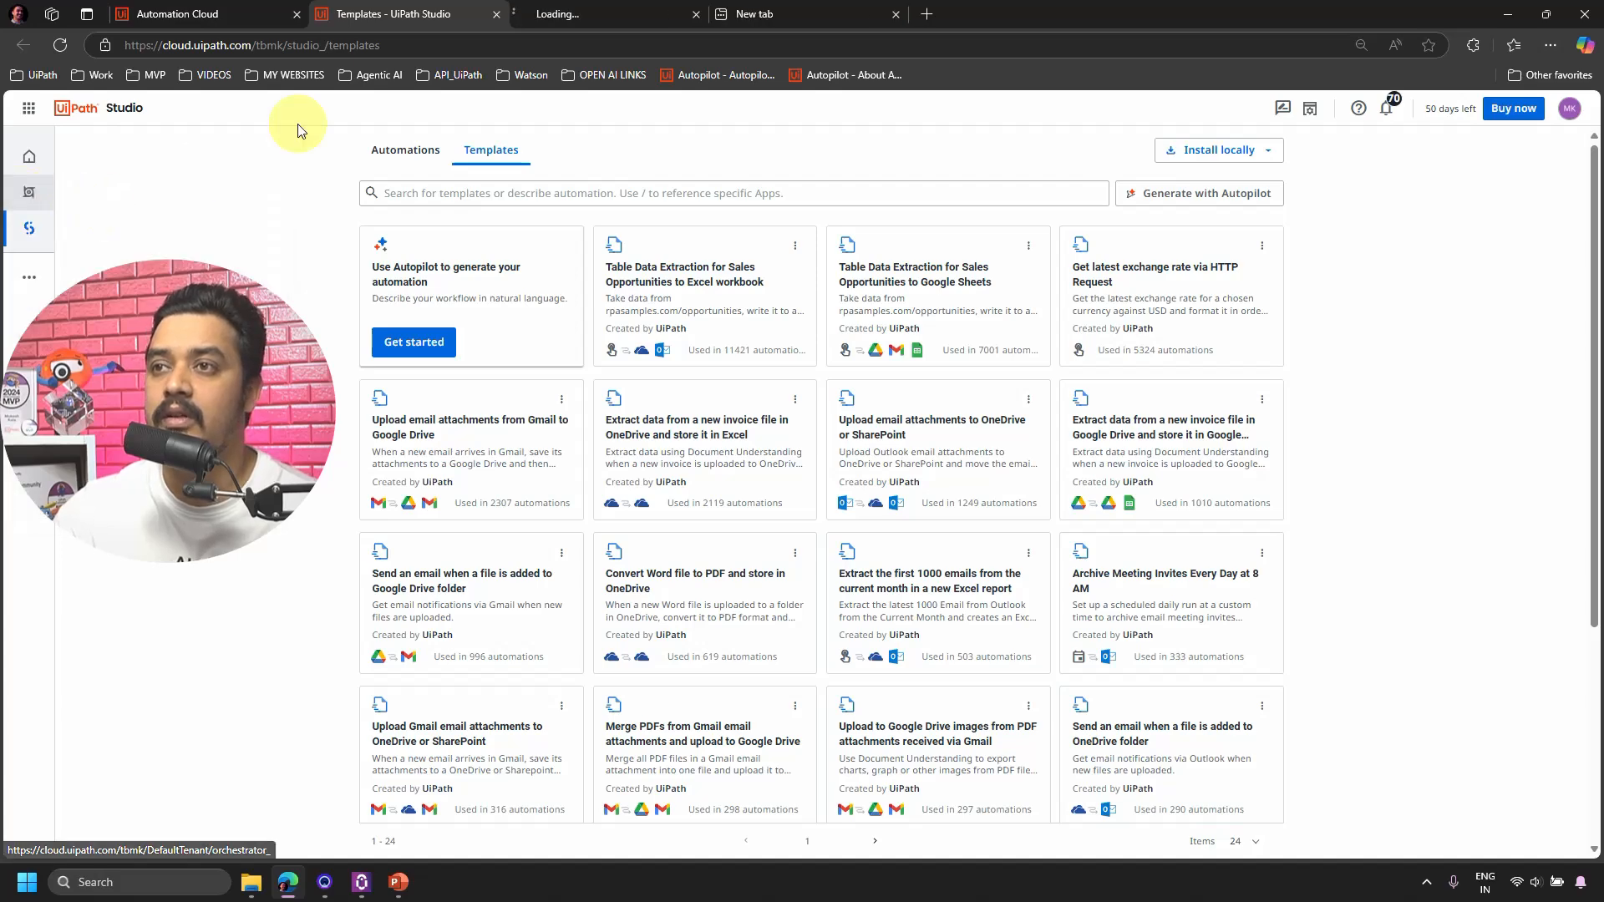
click(497, 14)
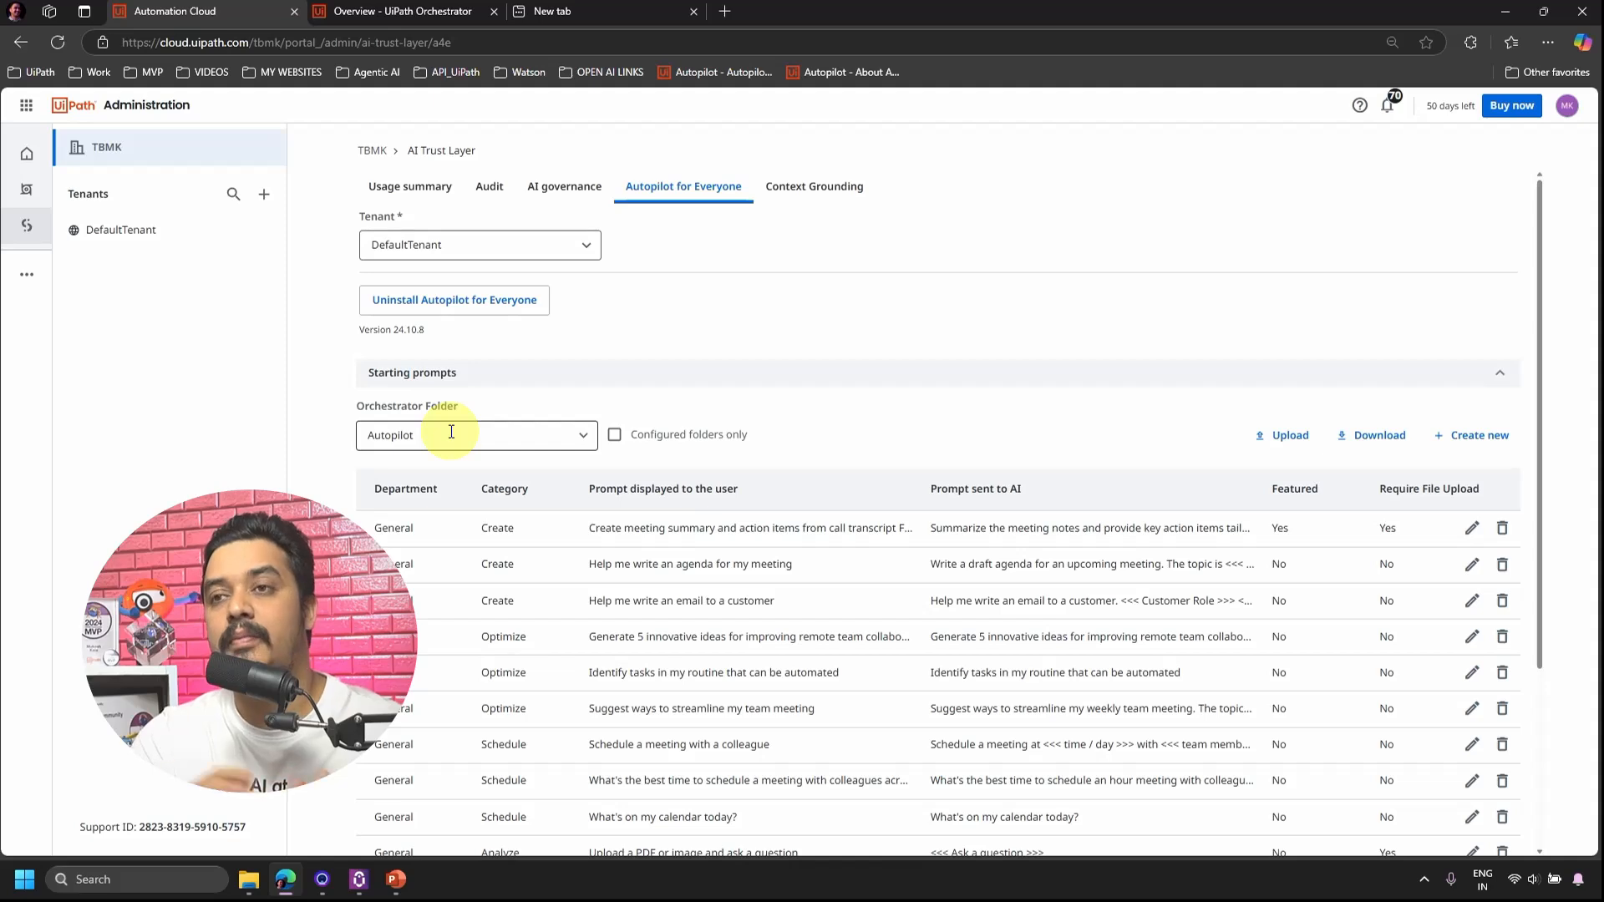
click(401, 10)
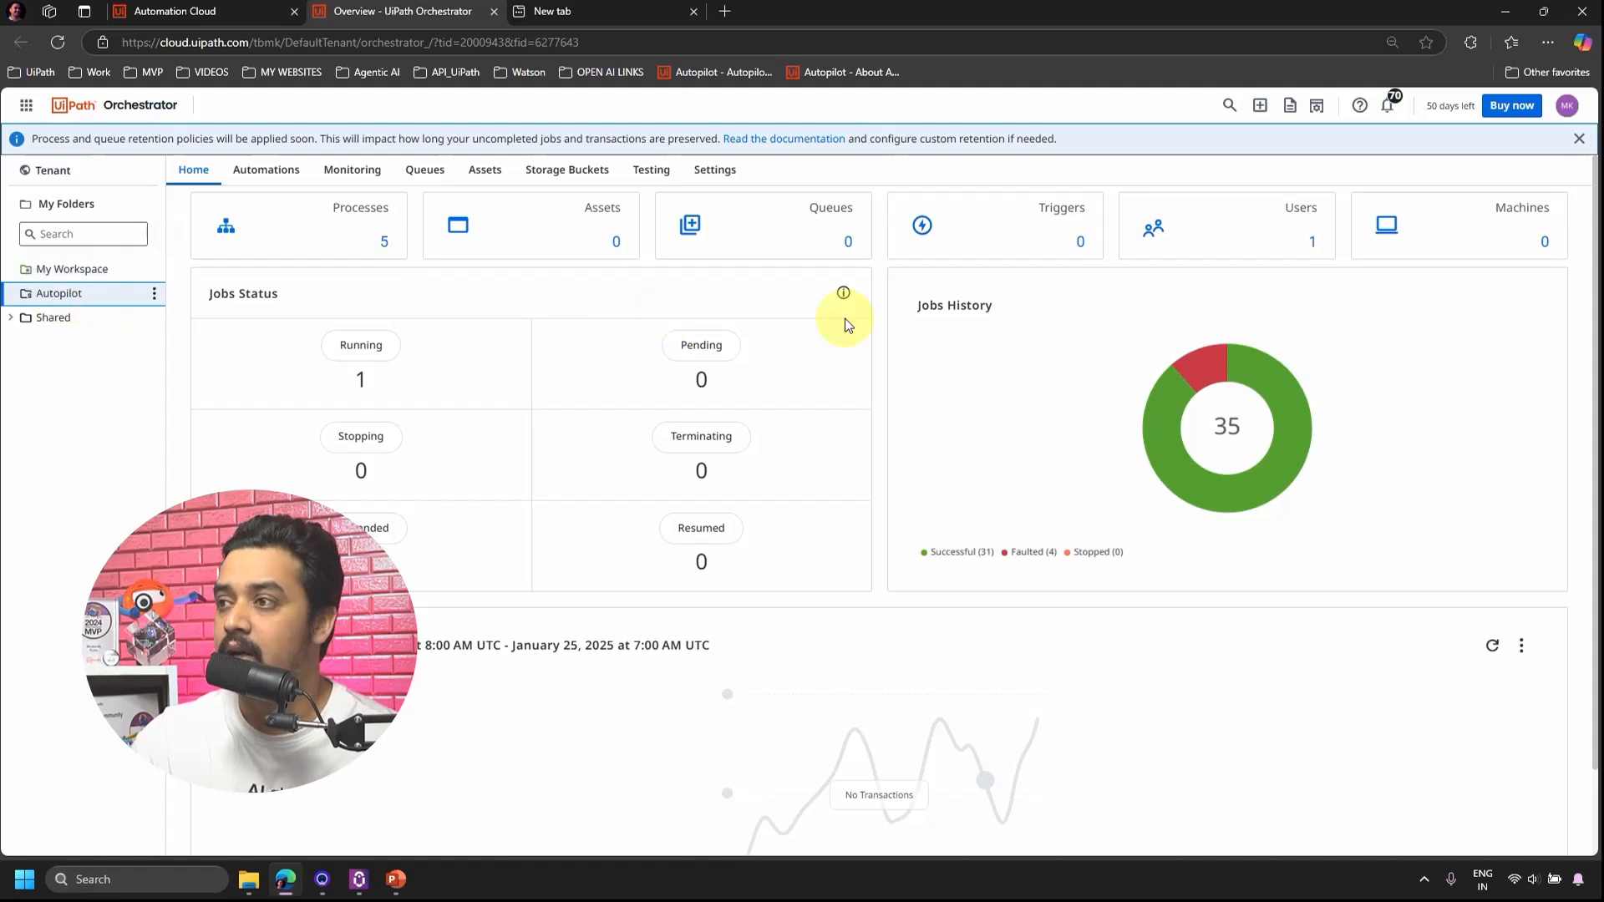
click(1233, 246)
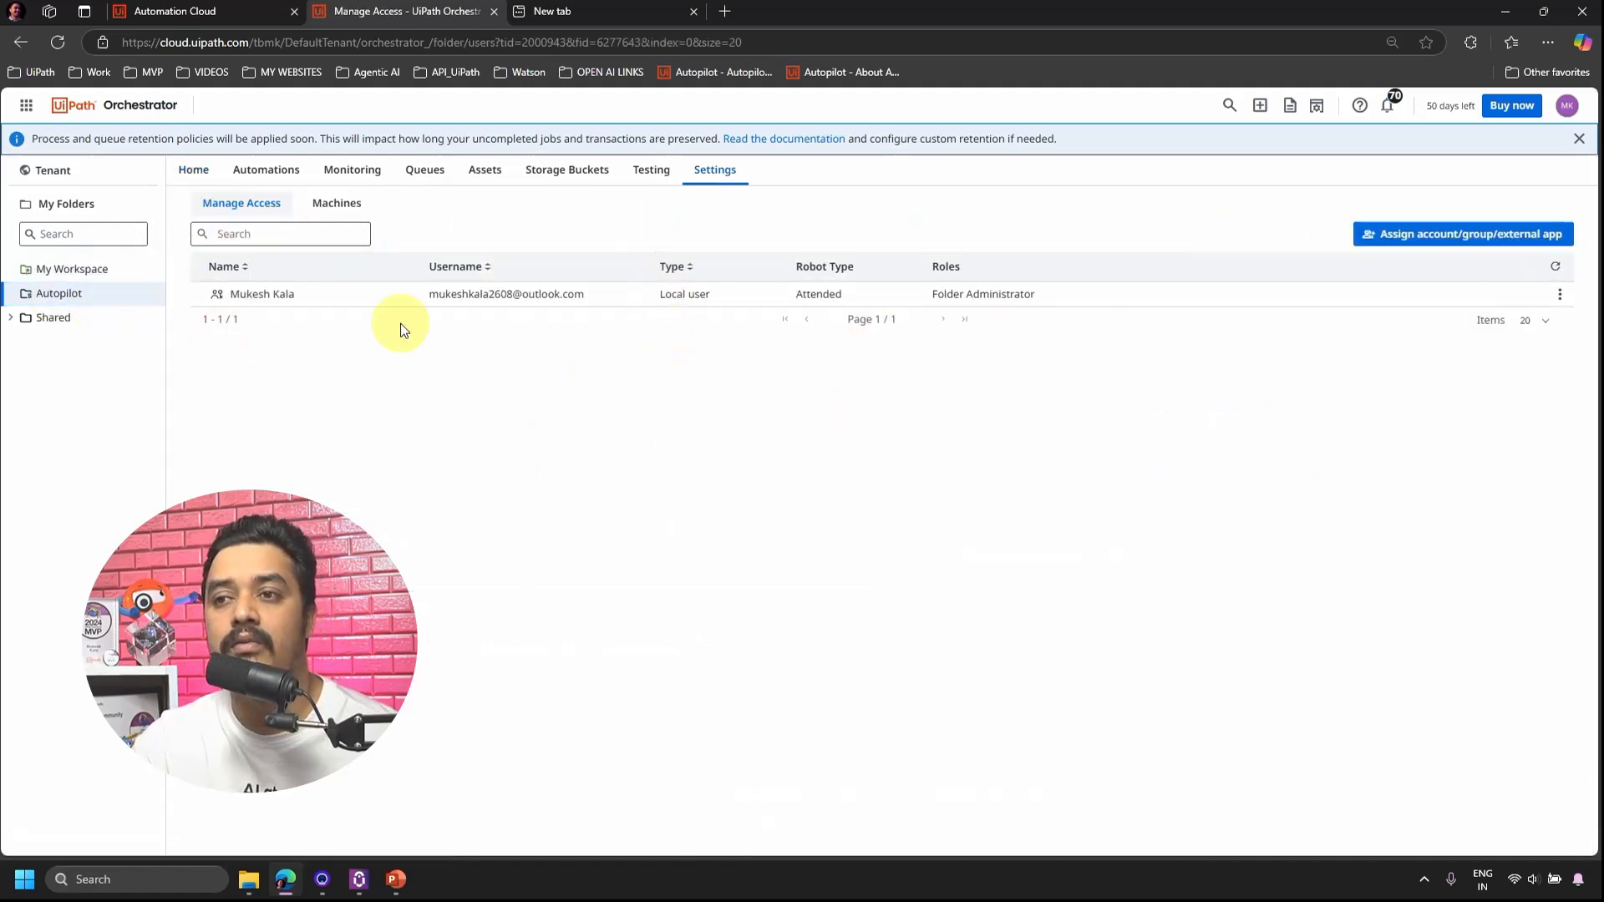
click(96, 274)
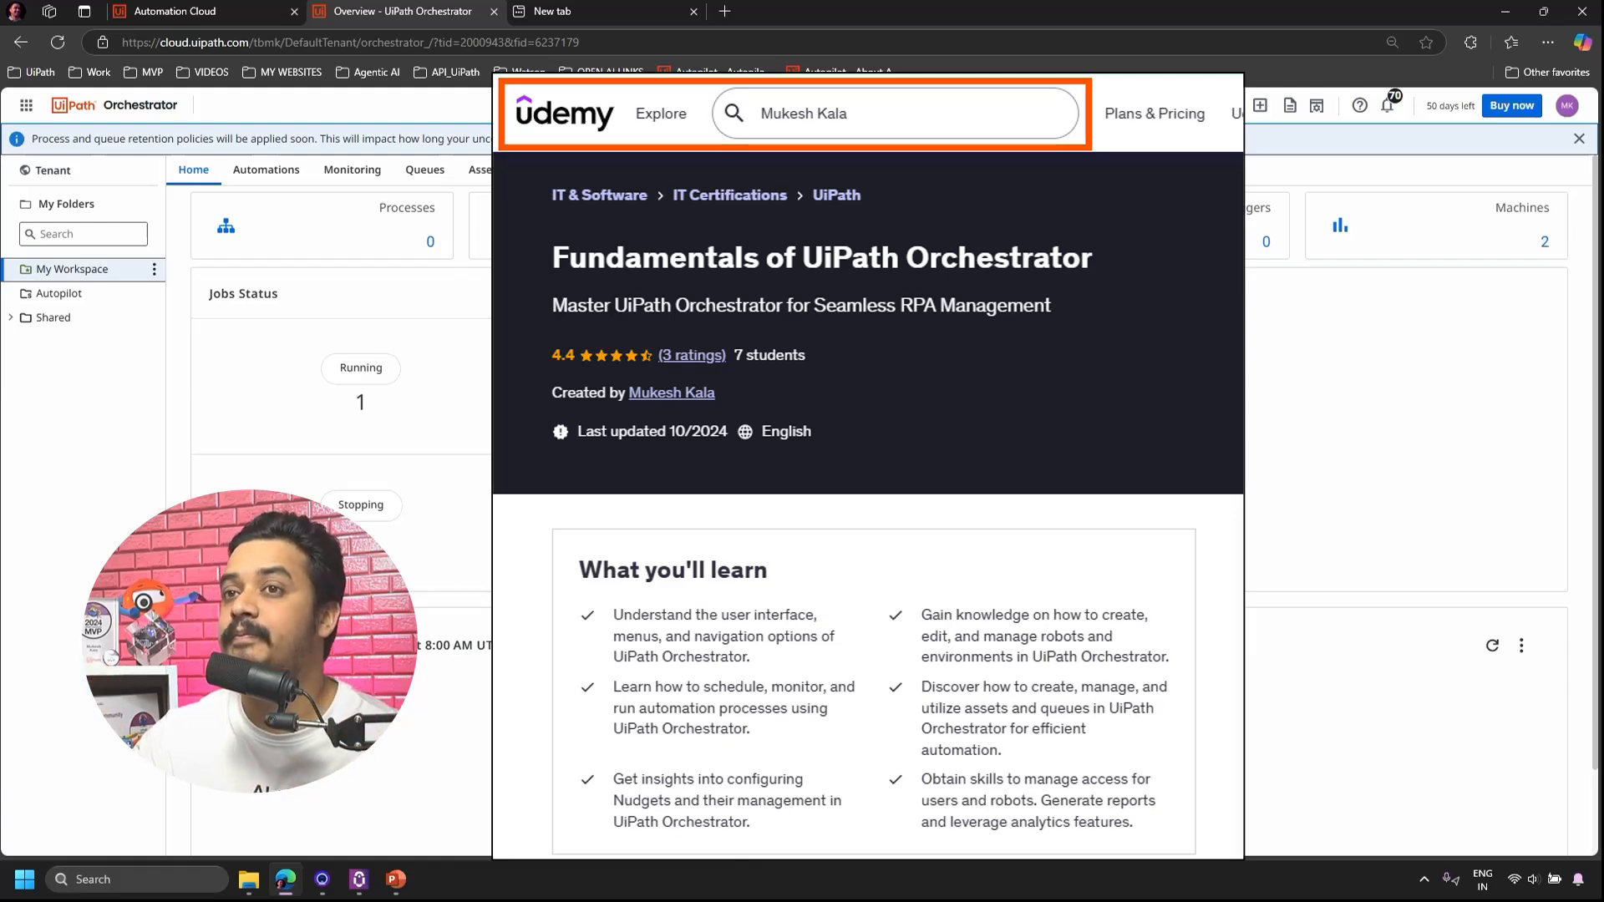
click(204, 16)
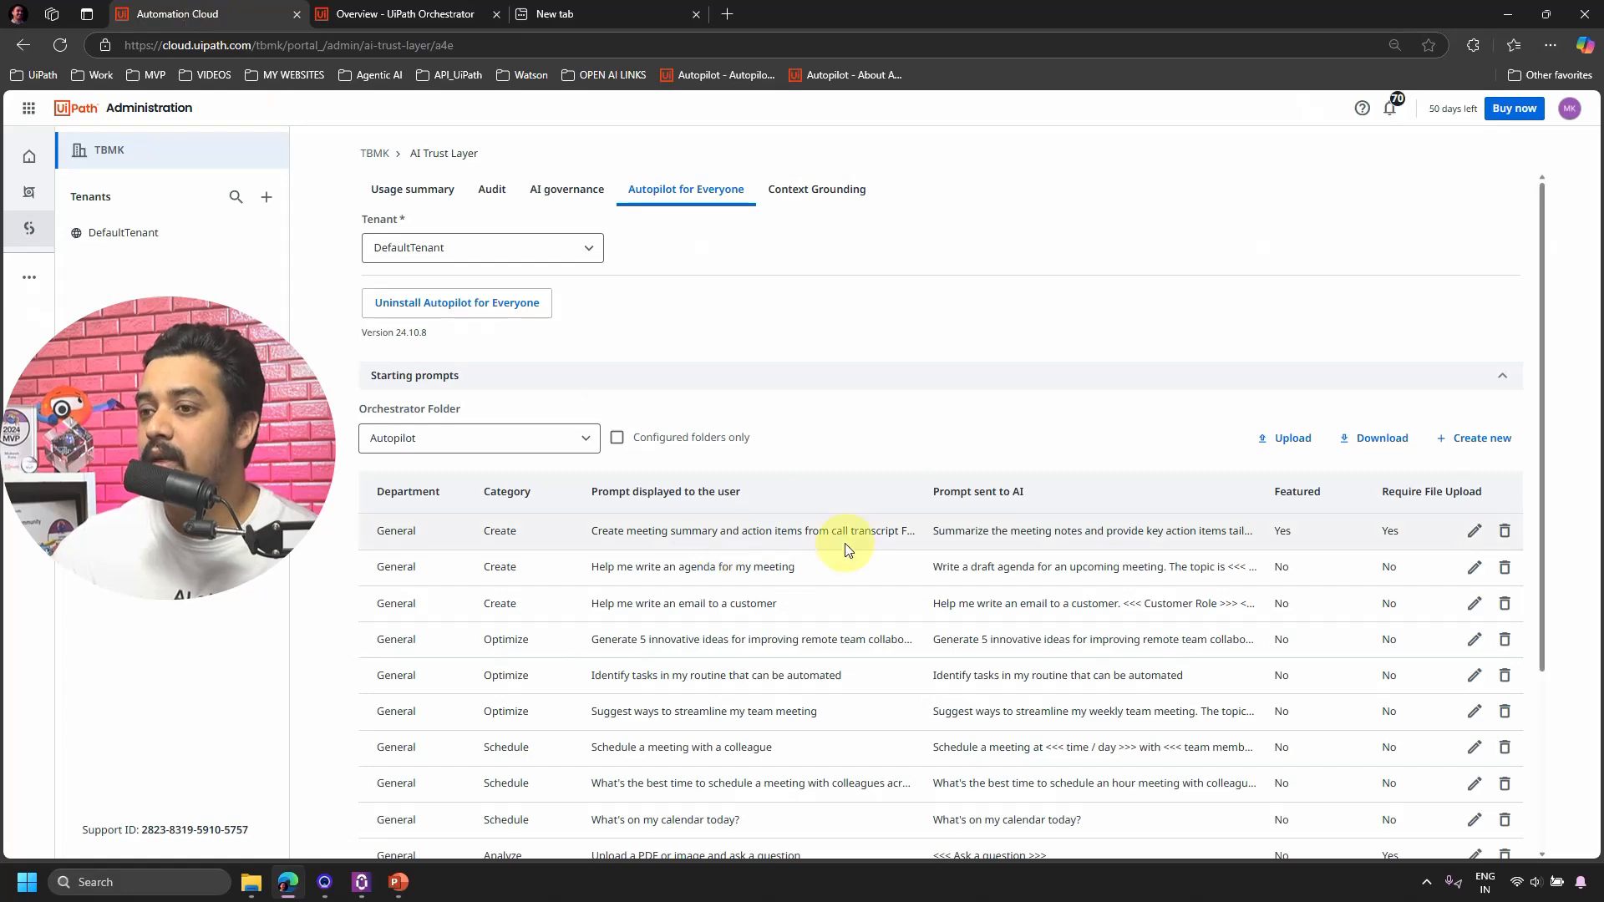
scroll(702, 522, down, 1)
scroll(704, 524, down, 1)
scroll(664, 558, up, 2)
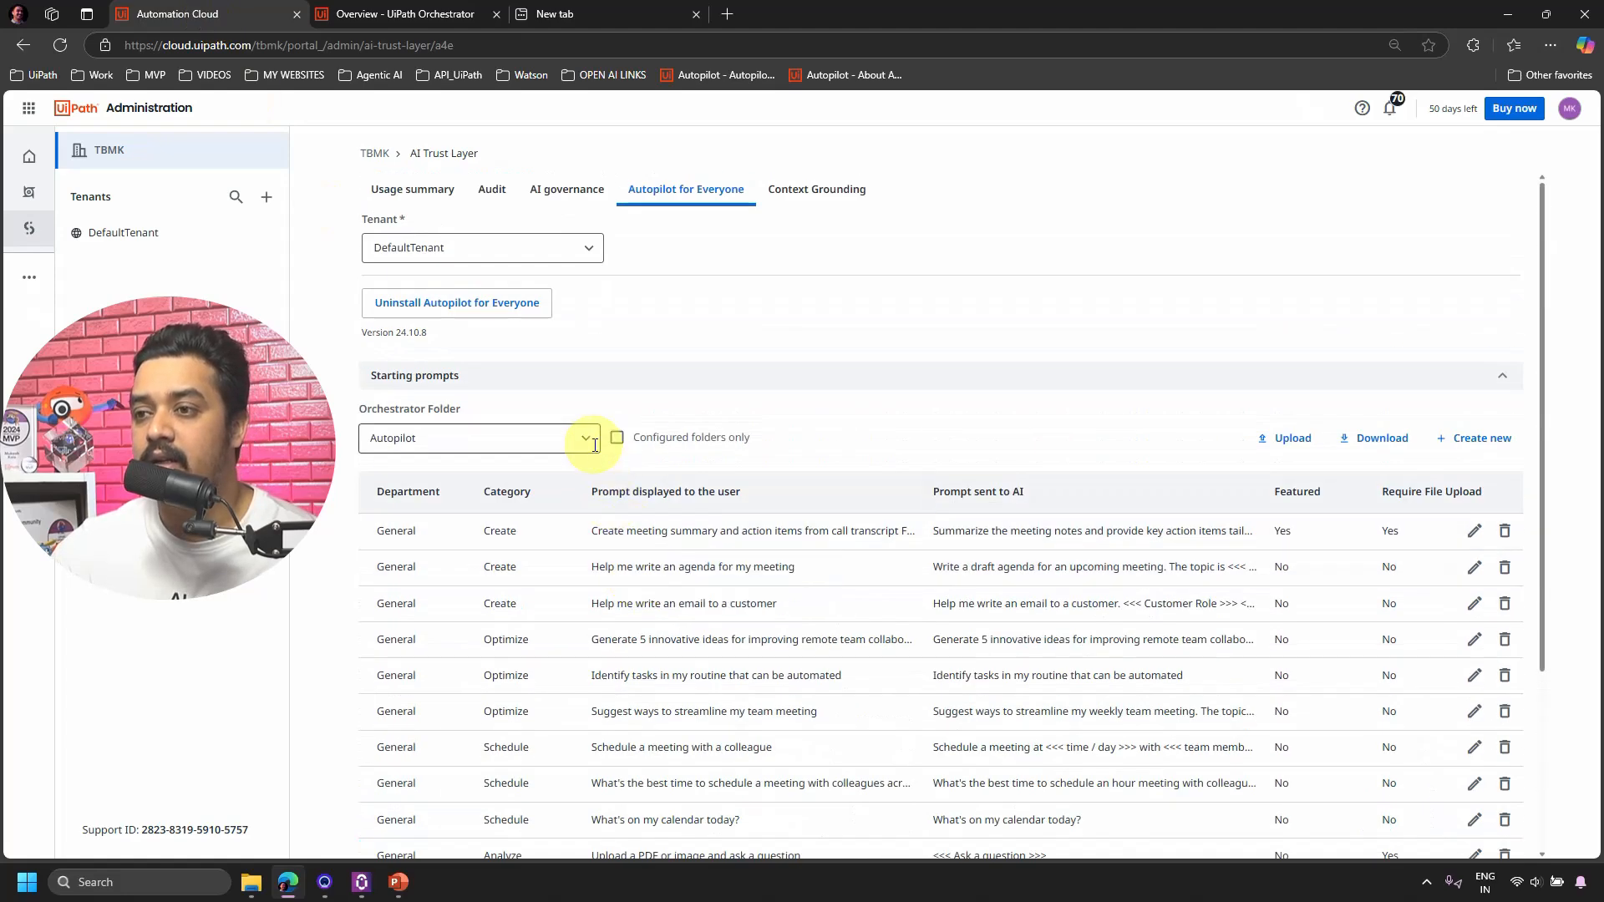
Switch to the personal workspace folder and start a new starting prompt.
click(579, 443)
click(478, 488)
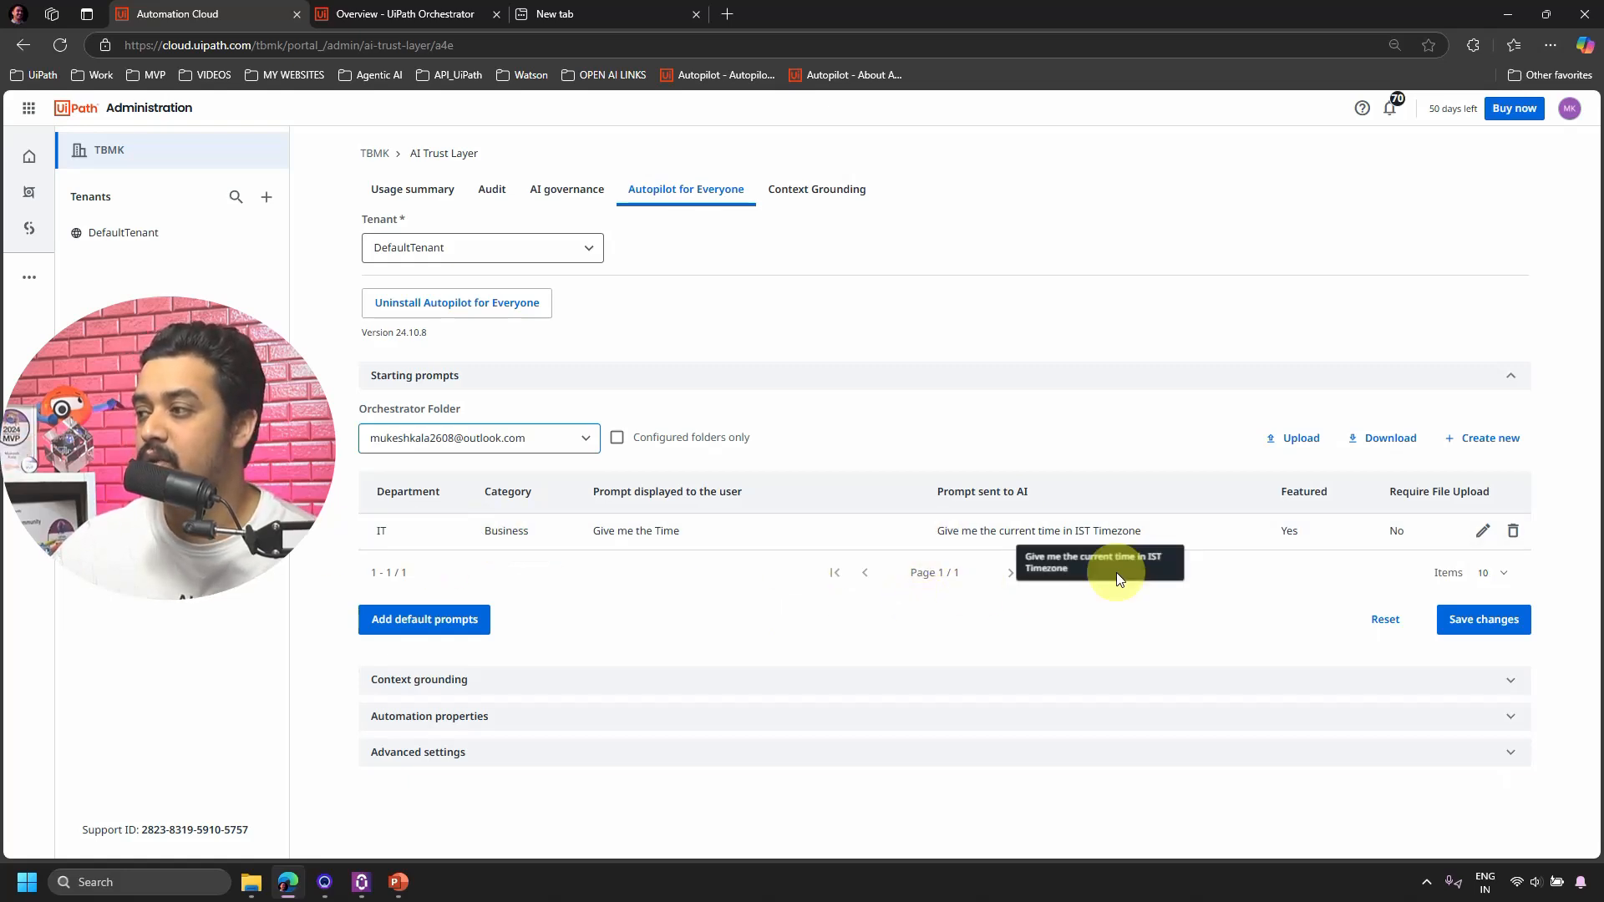
click(1480, 450)
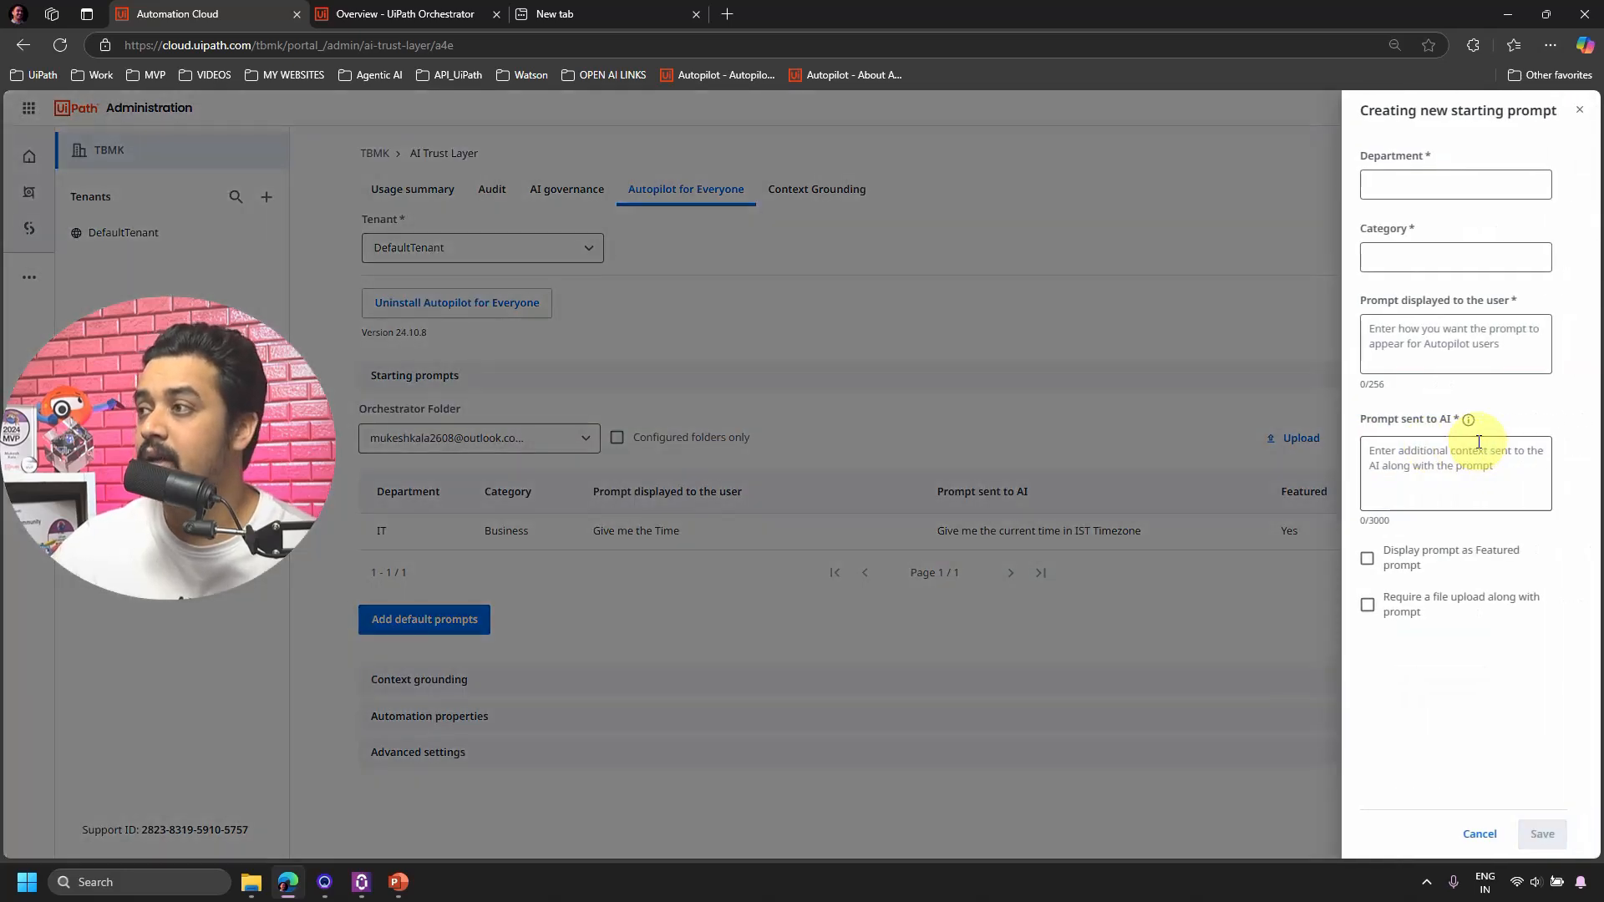
Set the new prompt's Department to TBMK_DEPT and Category to Personal.
click(1412, 190)
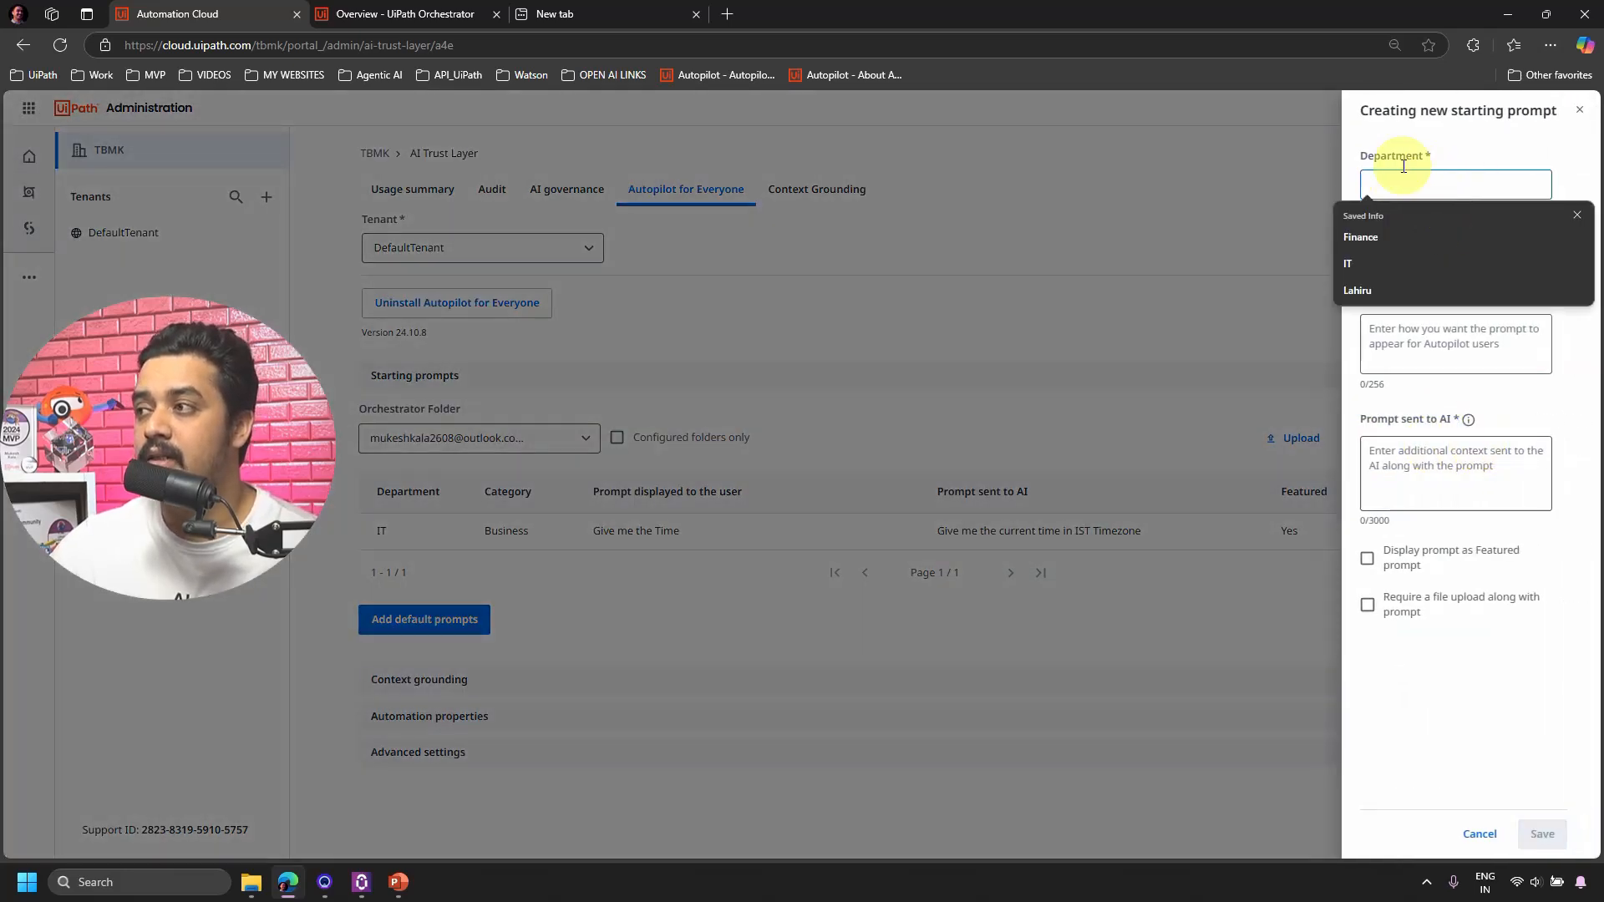
click(1366, 157)
click(1437, 179)
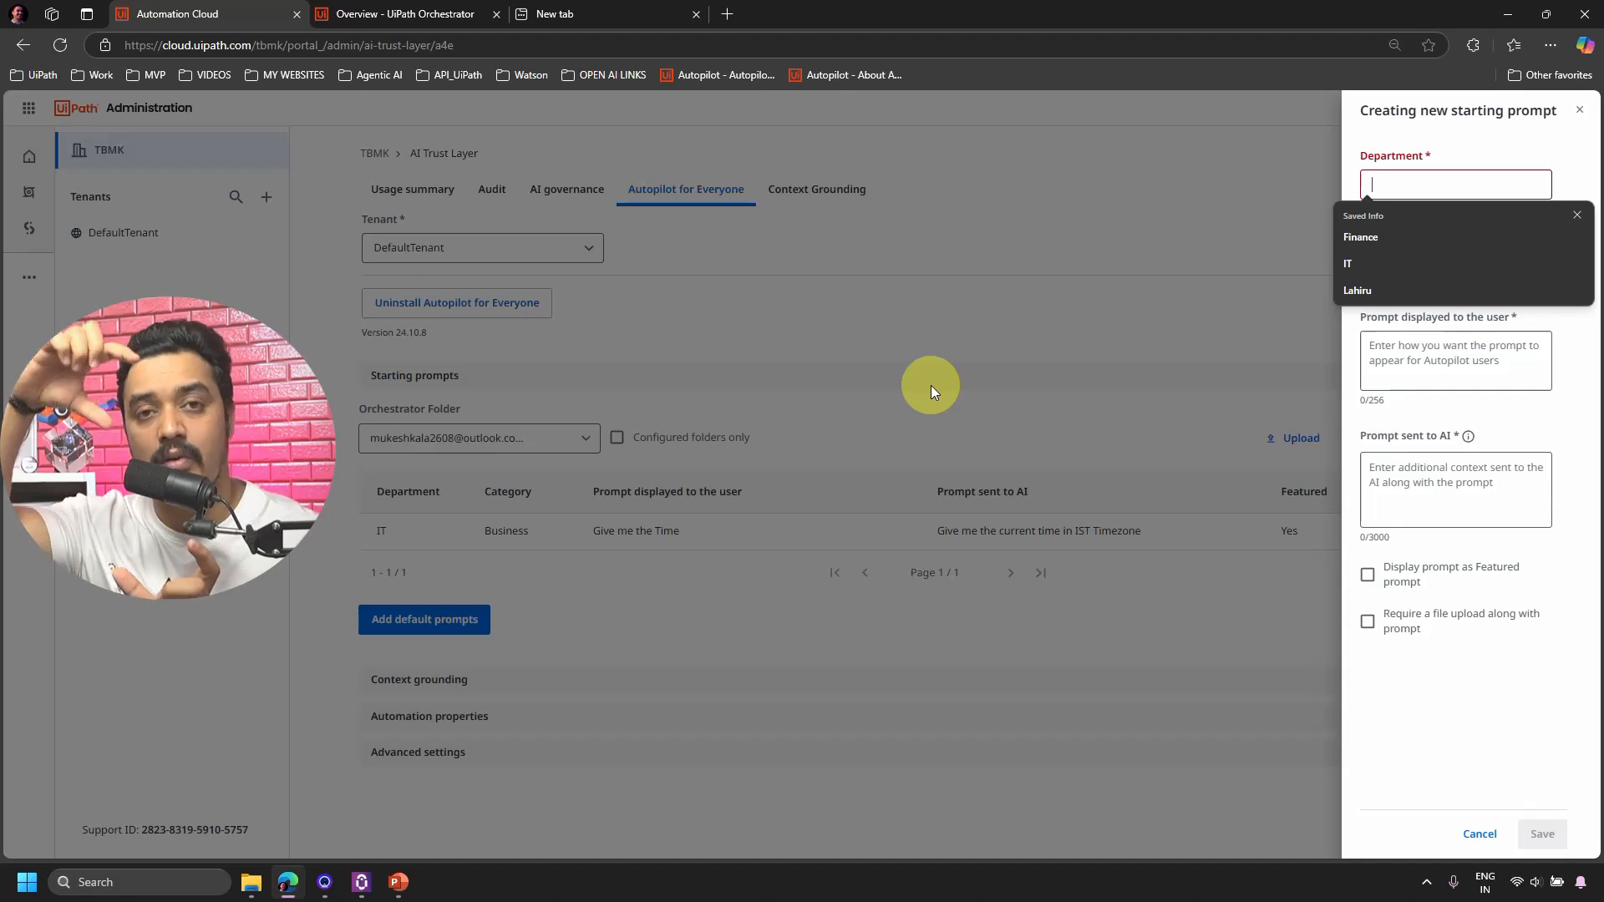
text(TBMK_DEPT)
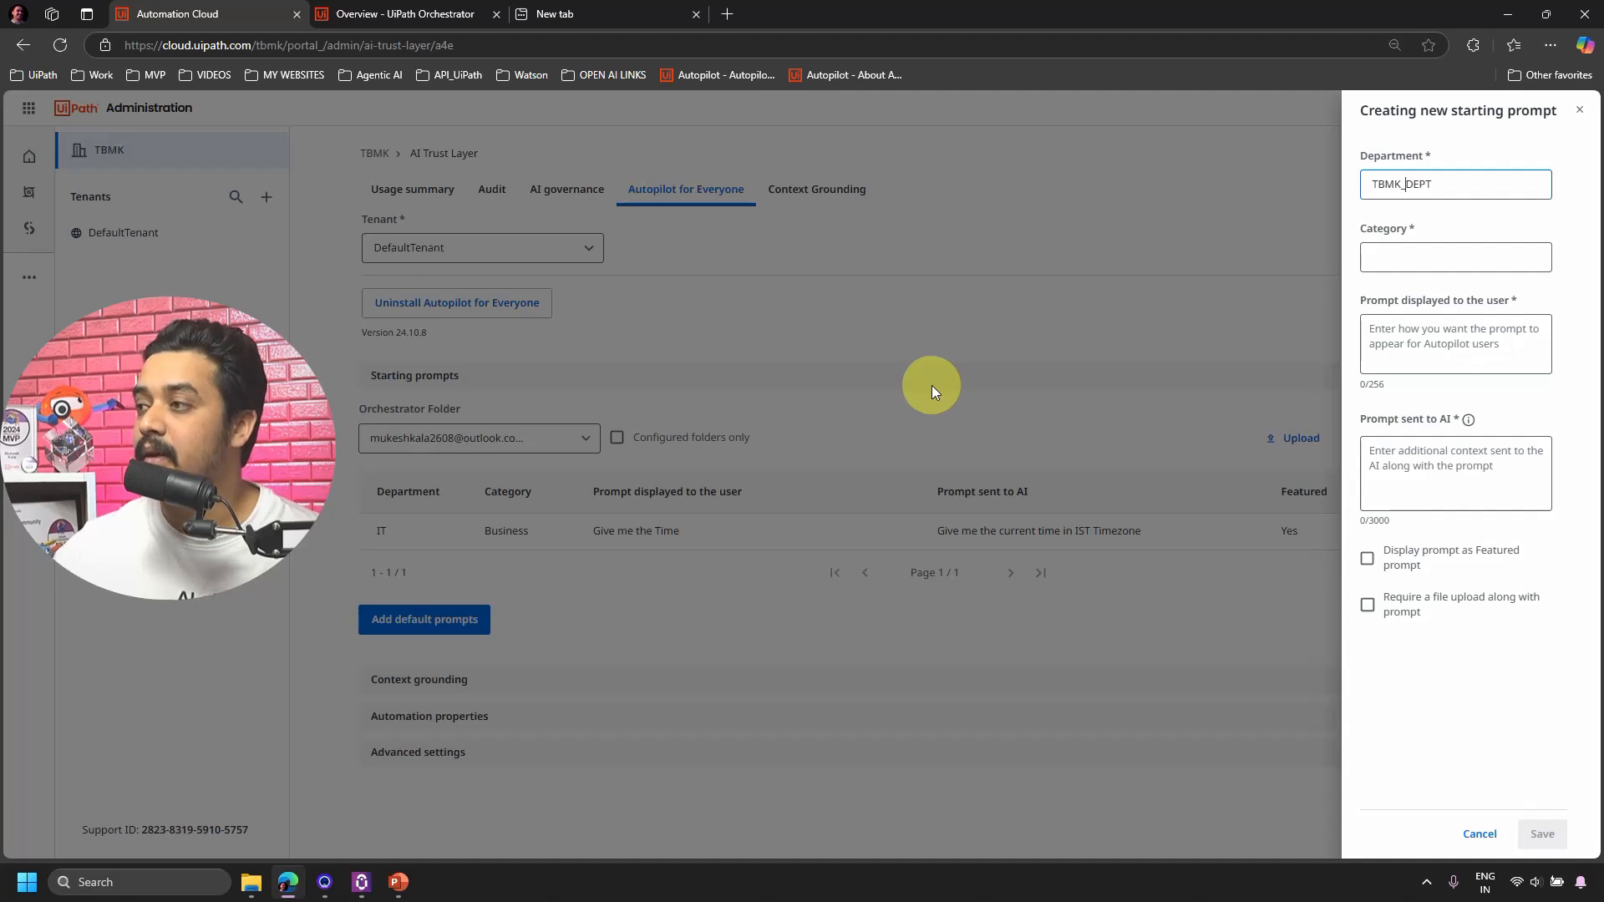
click(1417, 257)
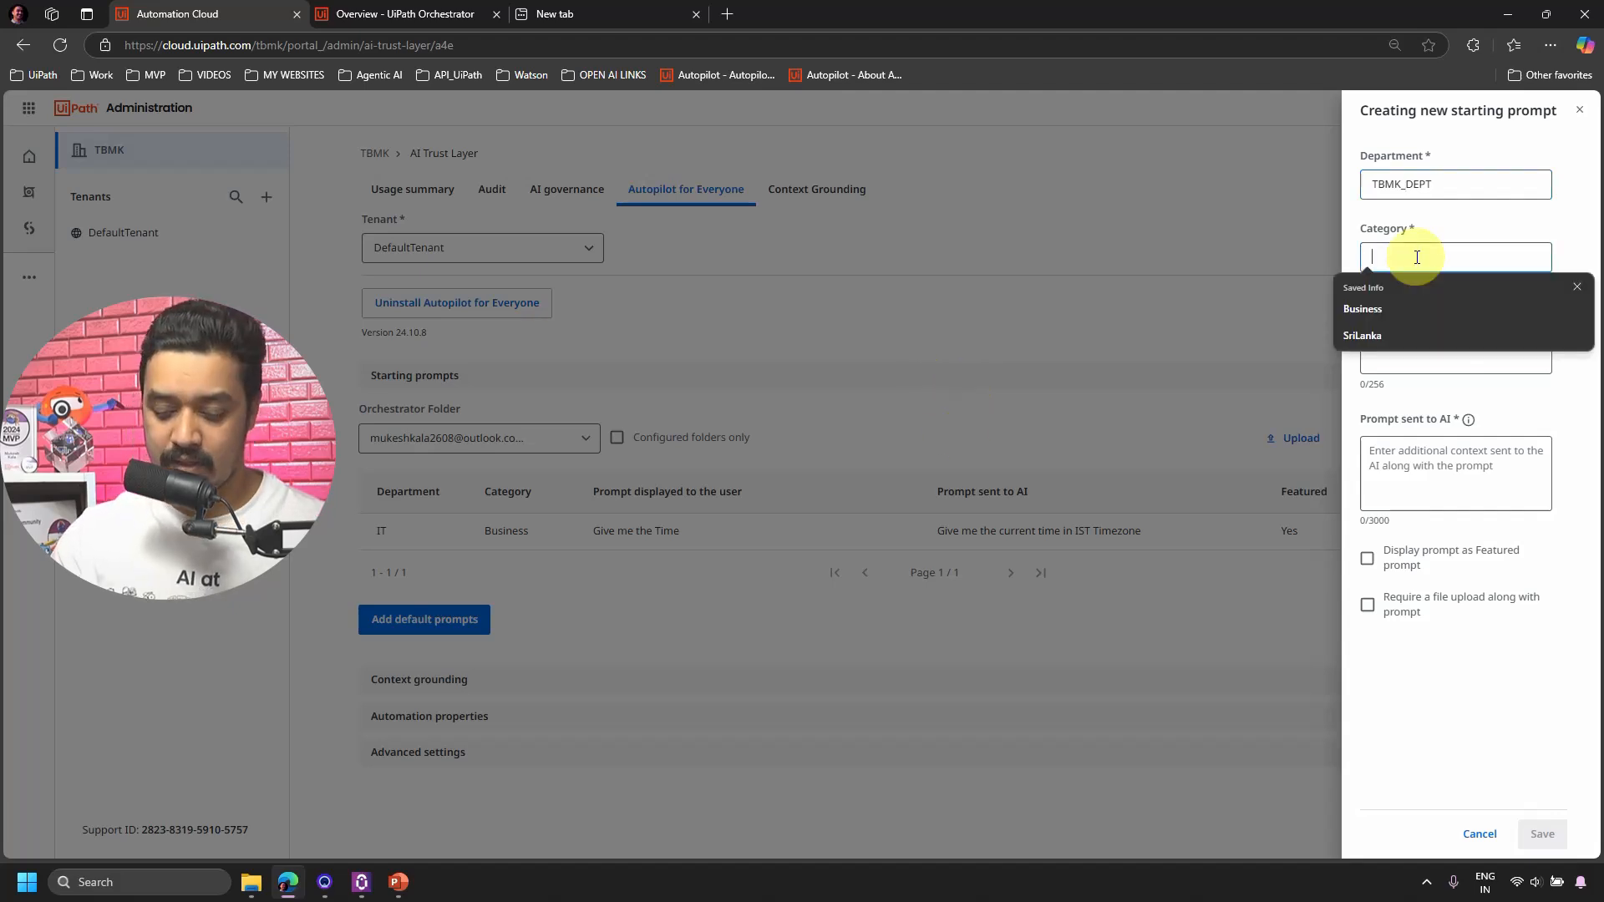
text(Personal)
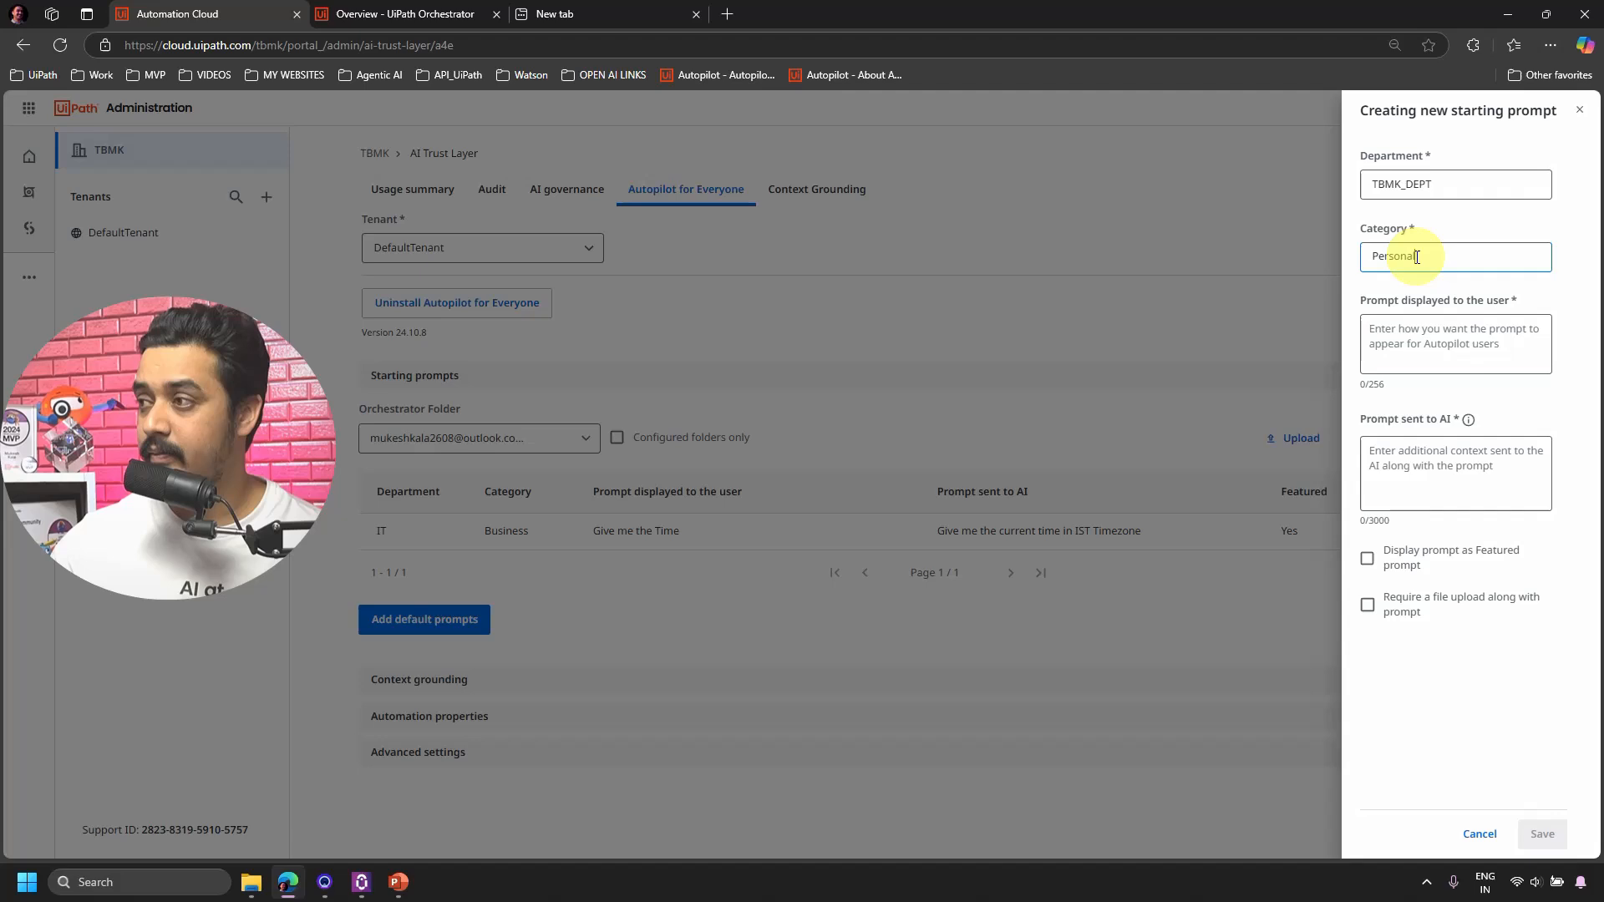
Paste 'Summarize the latest industry news' as the prompt shown to users.
click(1430, 343)
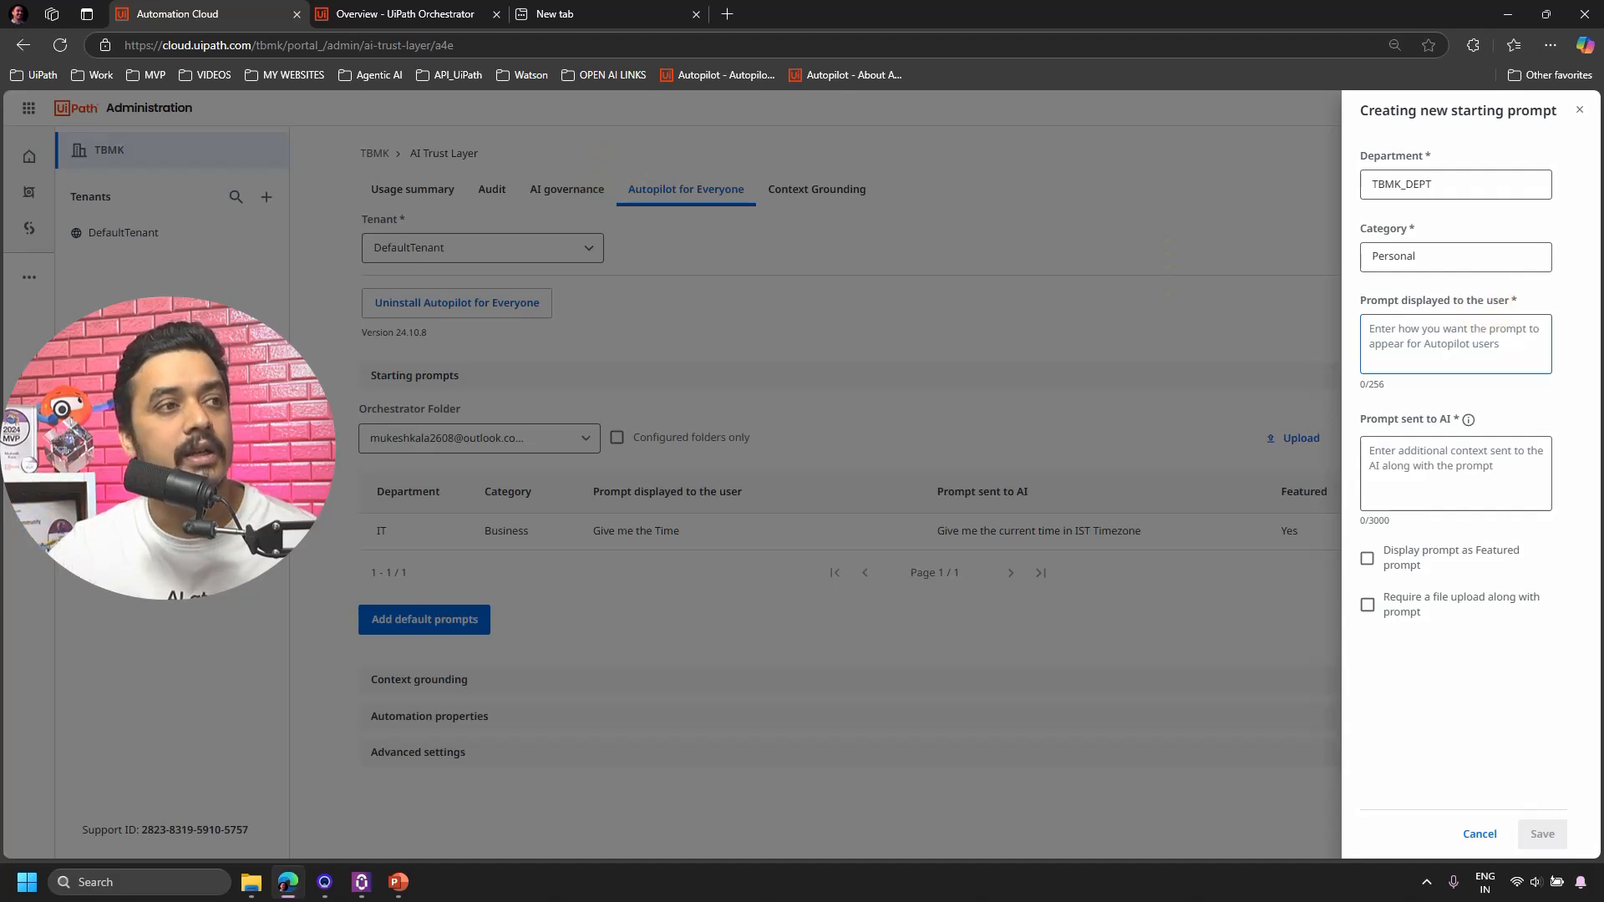
key(alt+Tab)
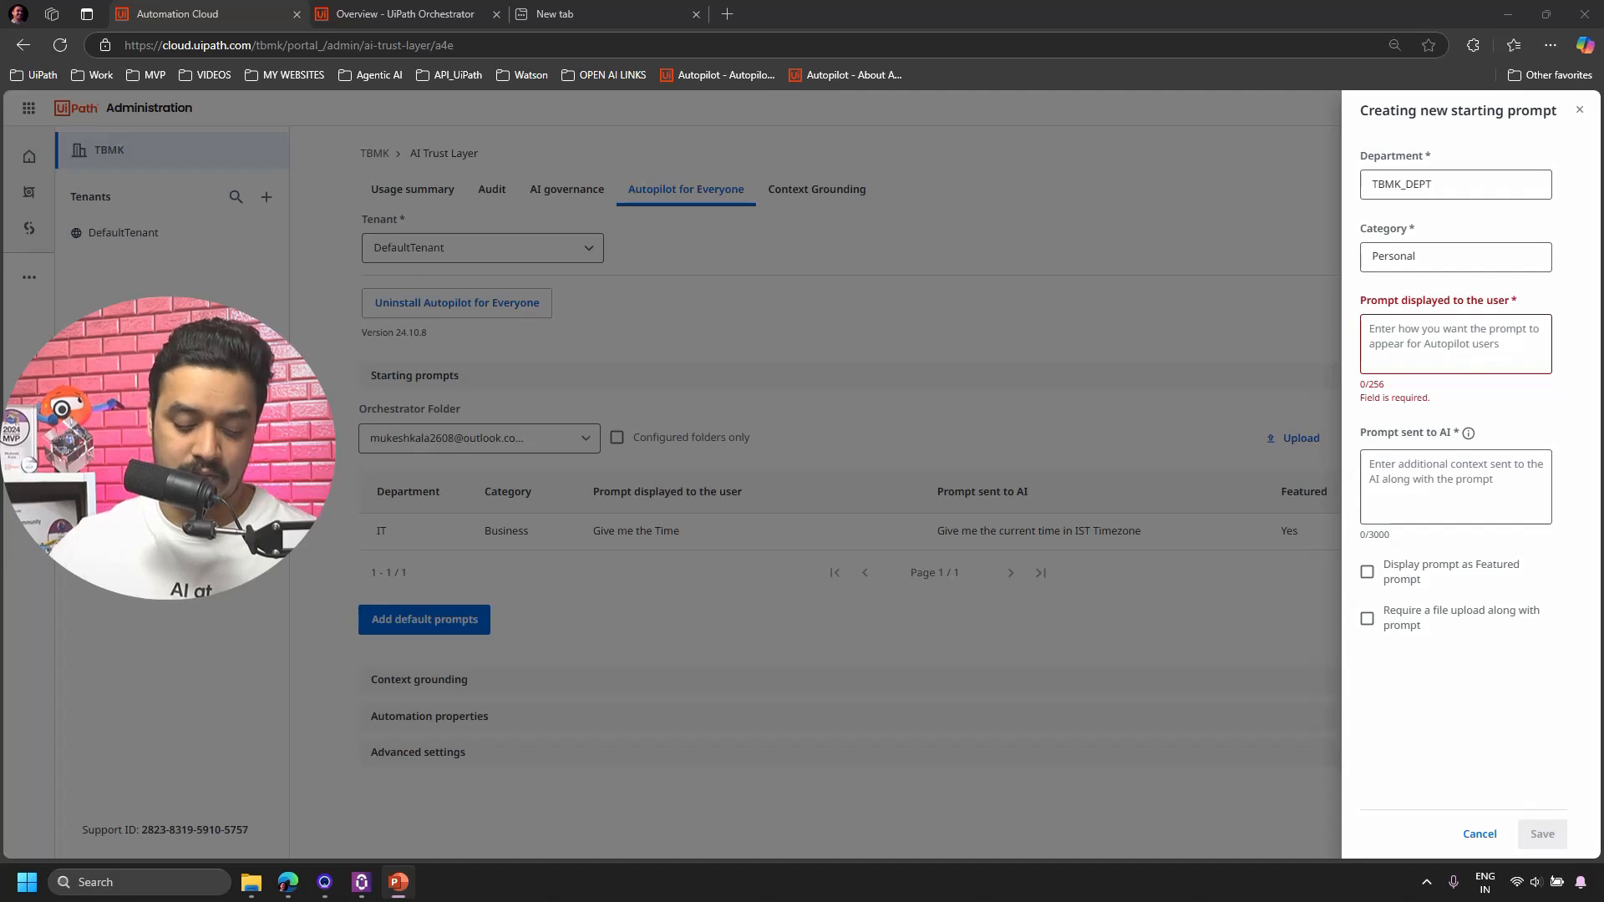
click(1404, 324)
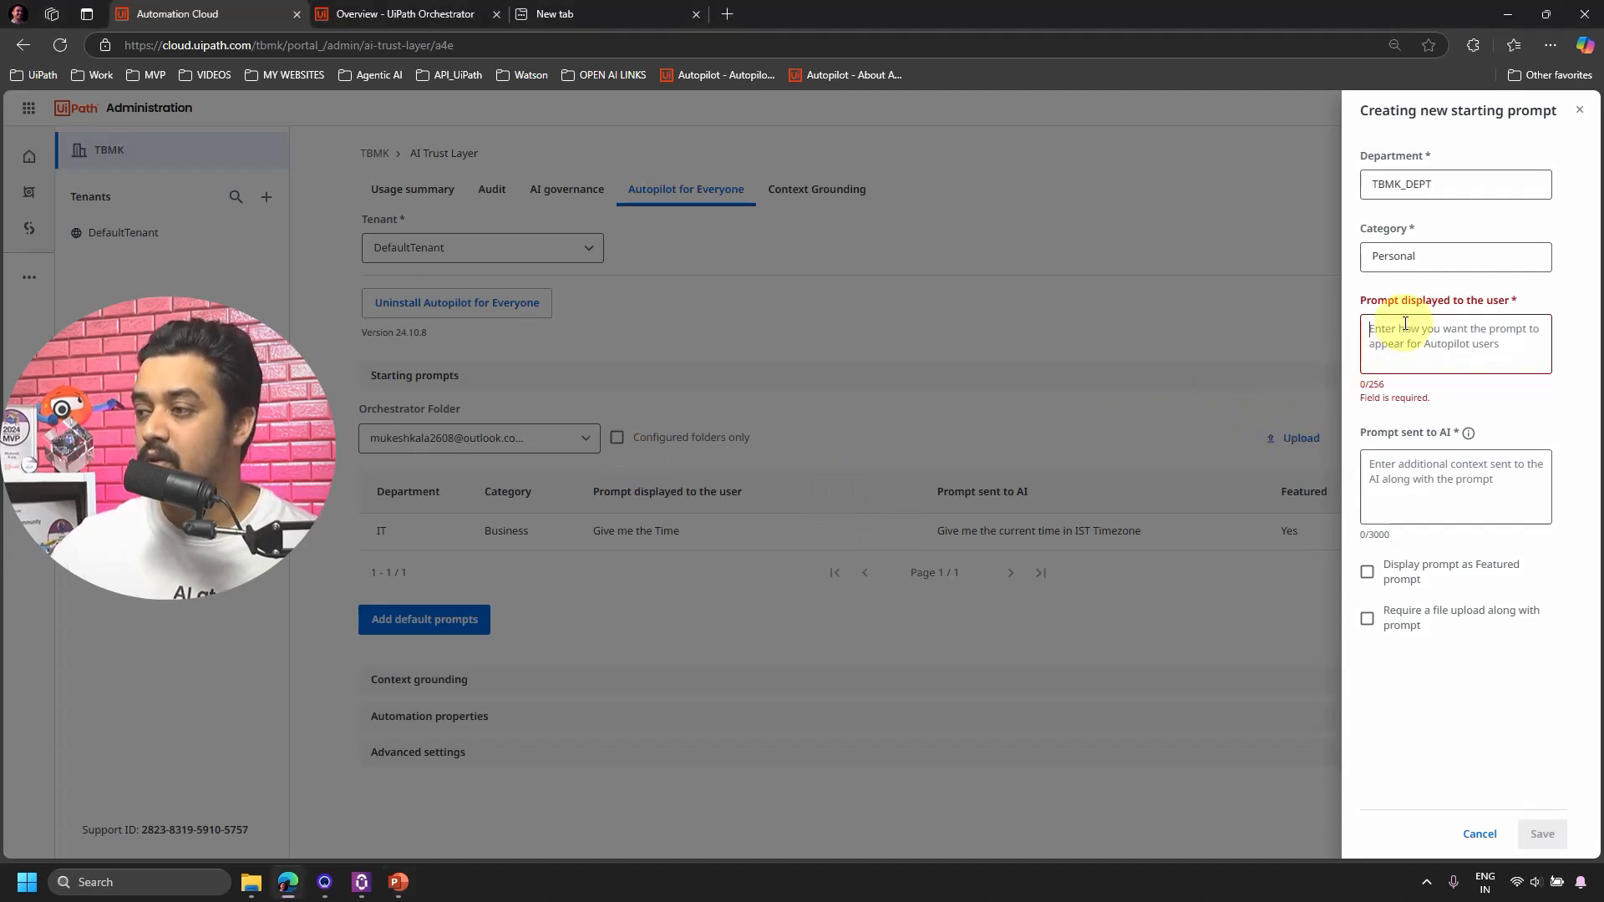
text(Summarize the latest industry news)
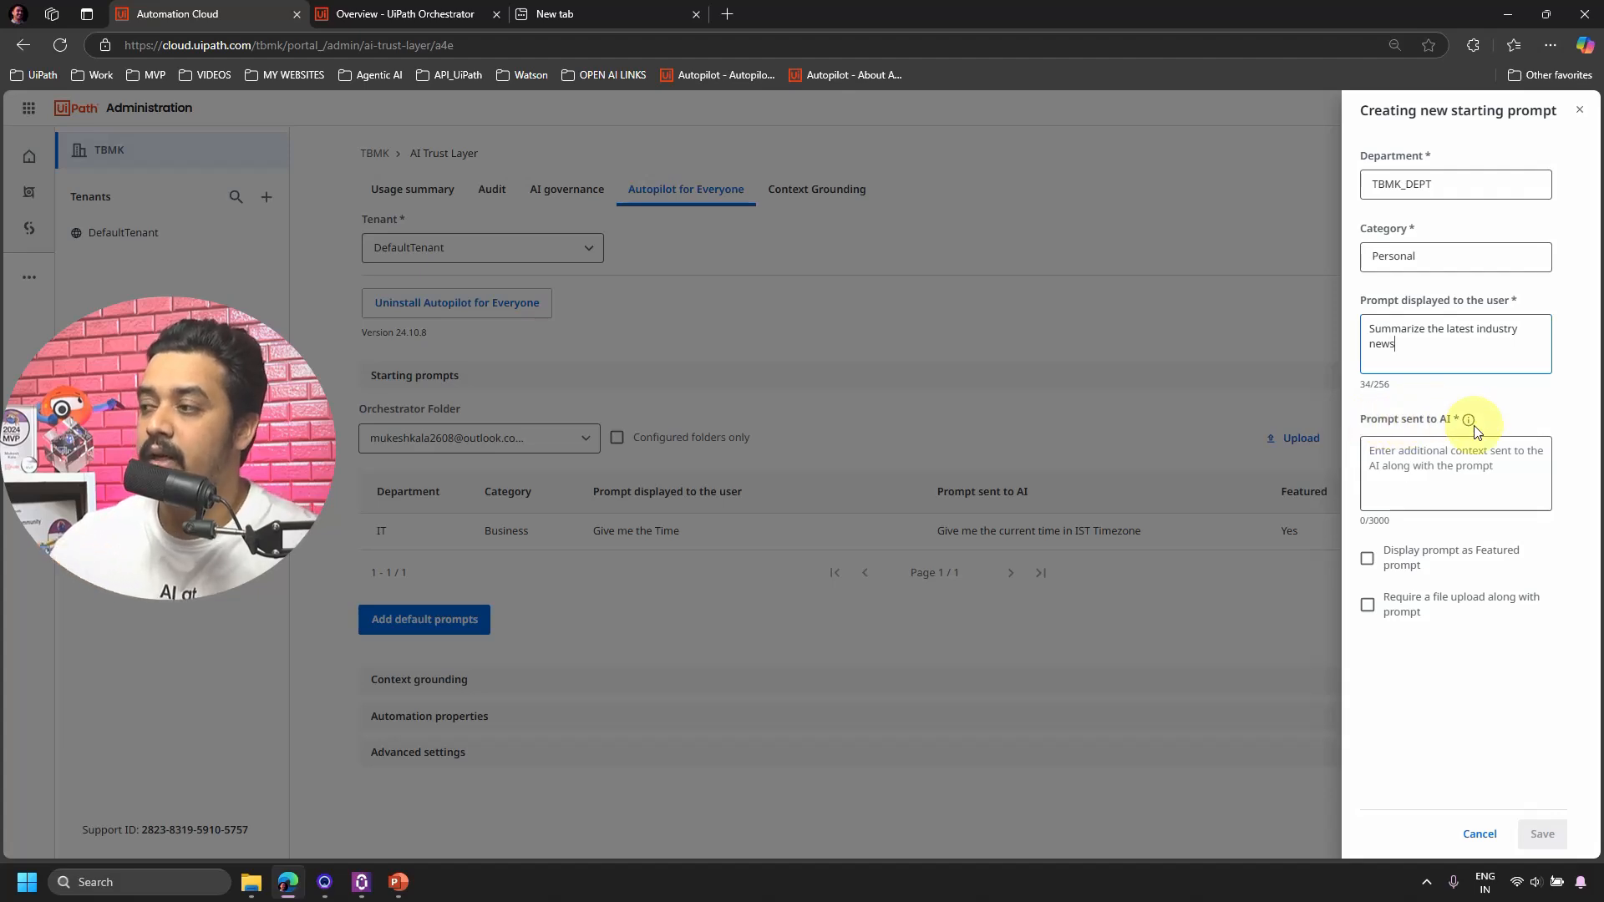
mouse_move(1470, 420)
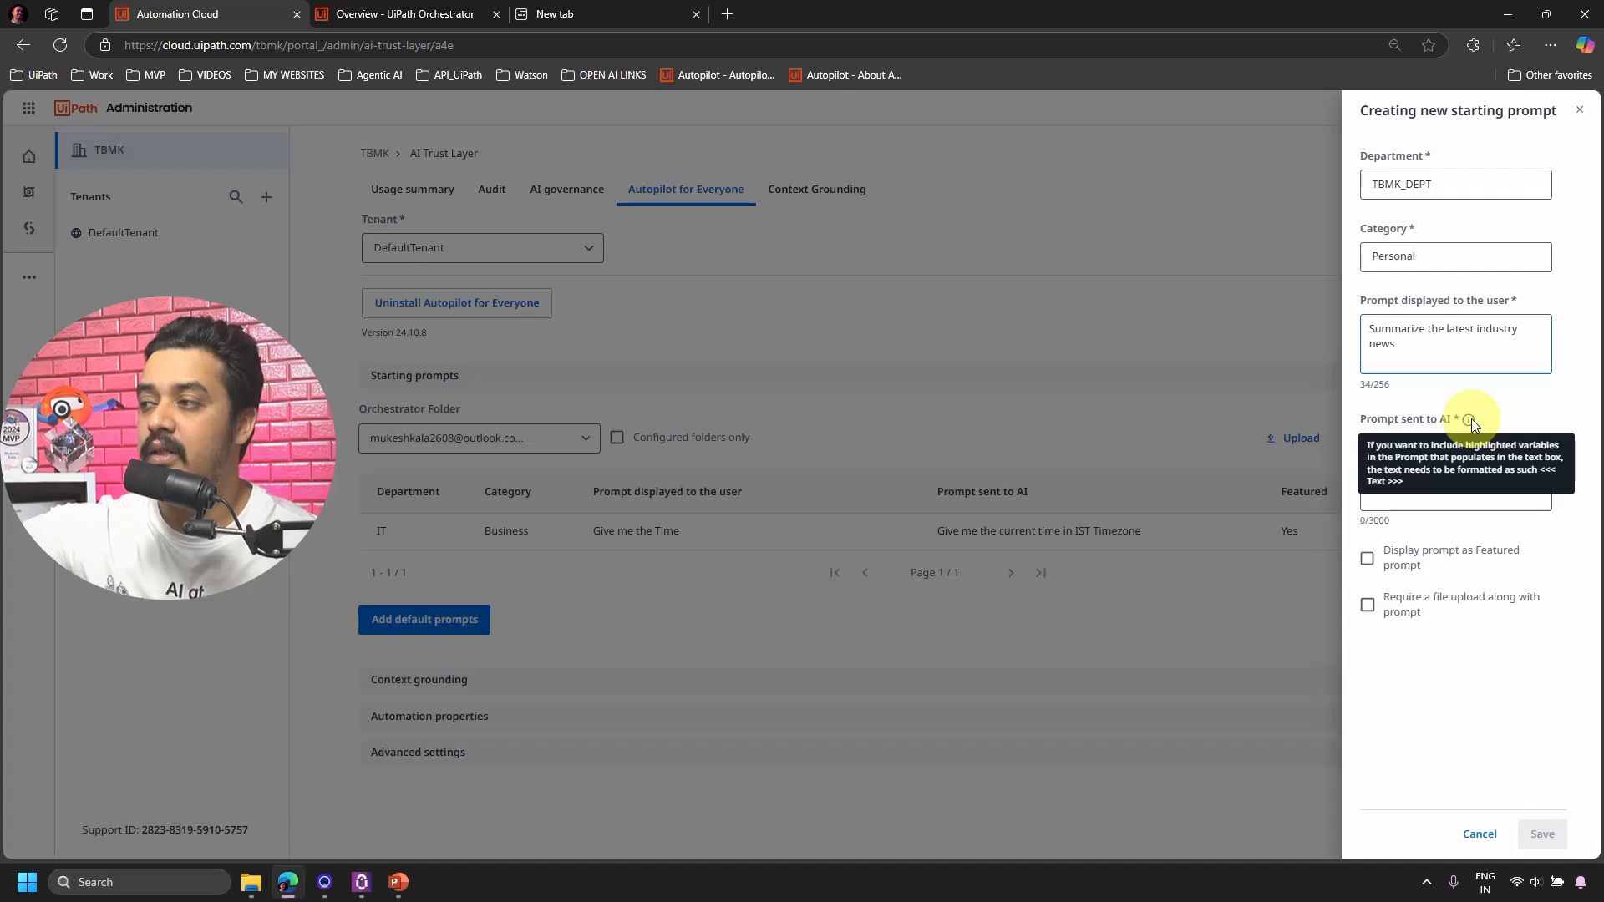
In Autopilot, try the calendar and customer-email starter prompts in the chat.
click(368, 892)
scroll(974, 598, down, 2)
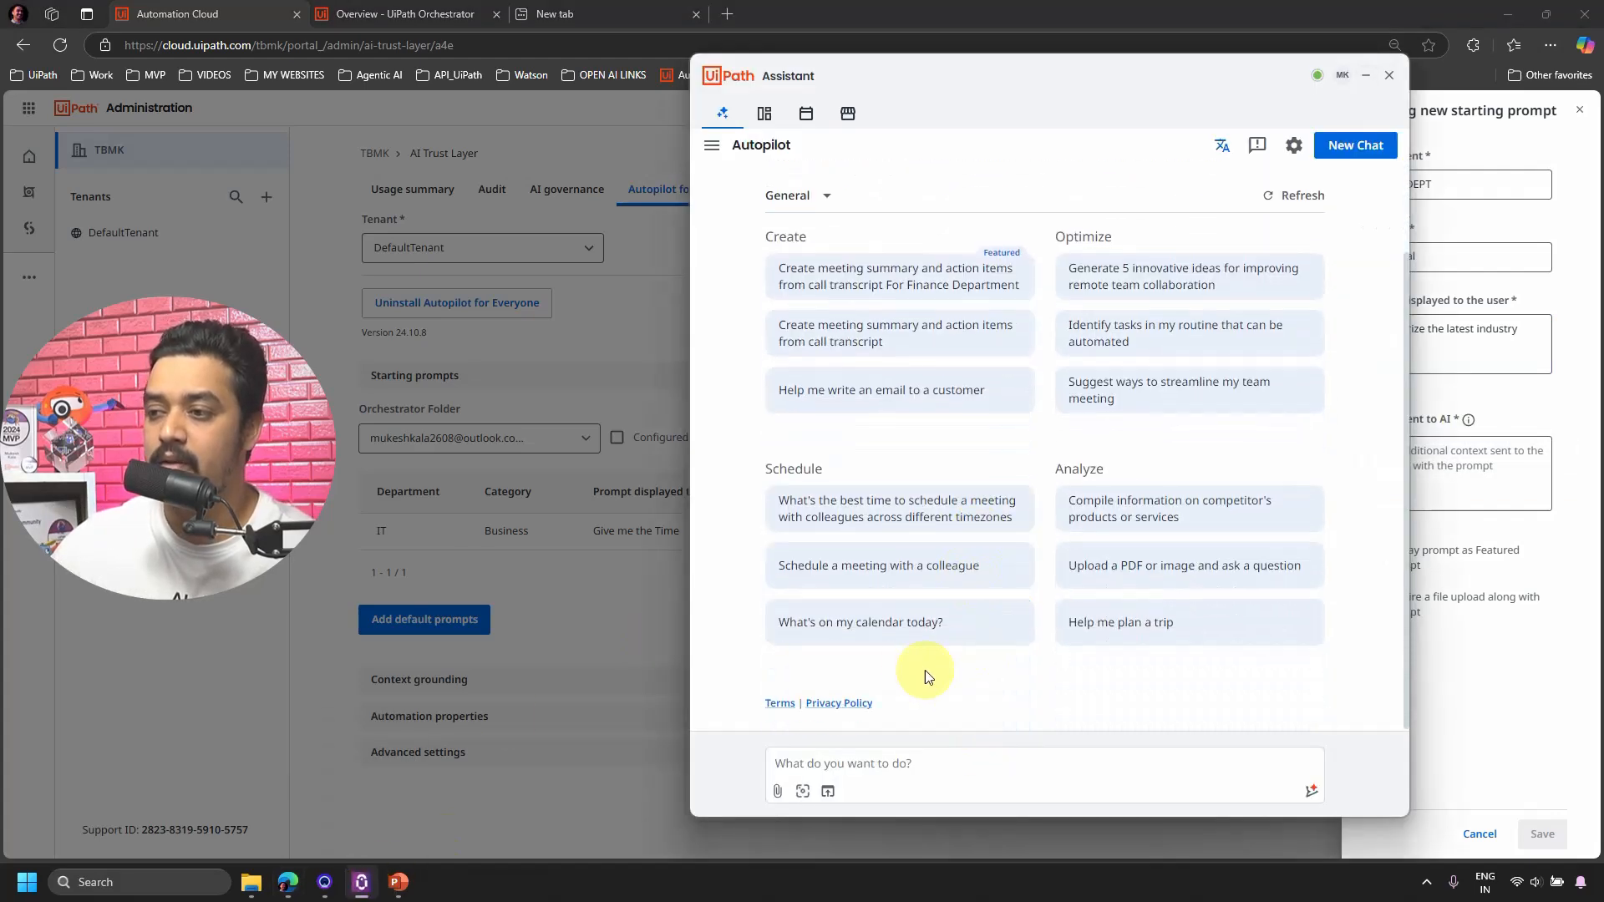
click(937, 628)
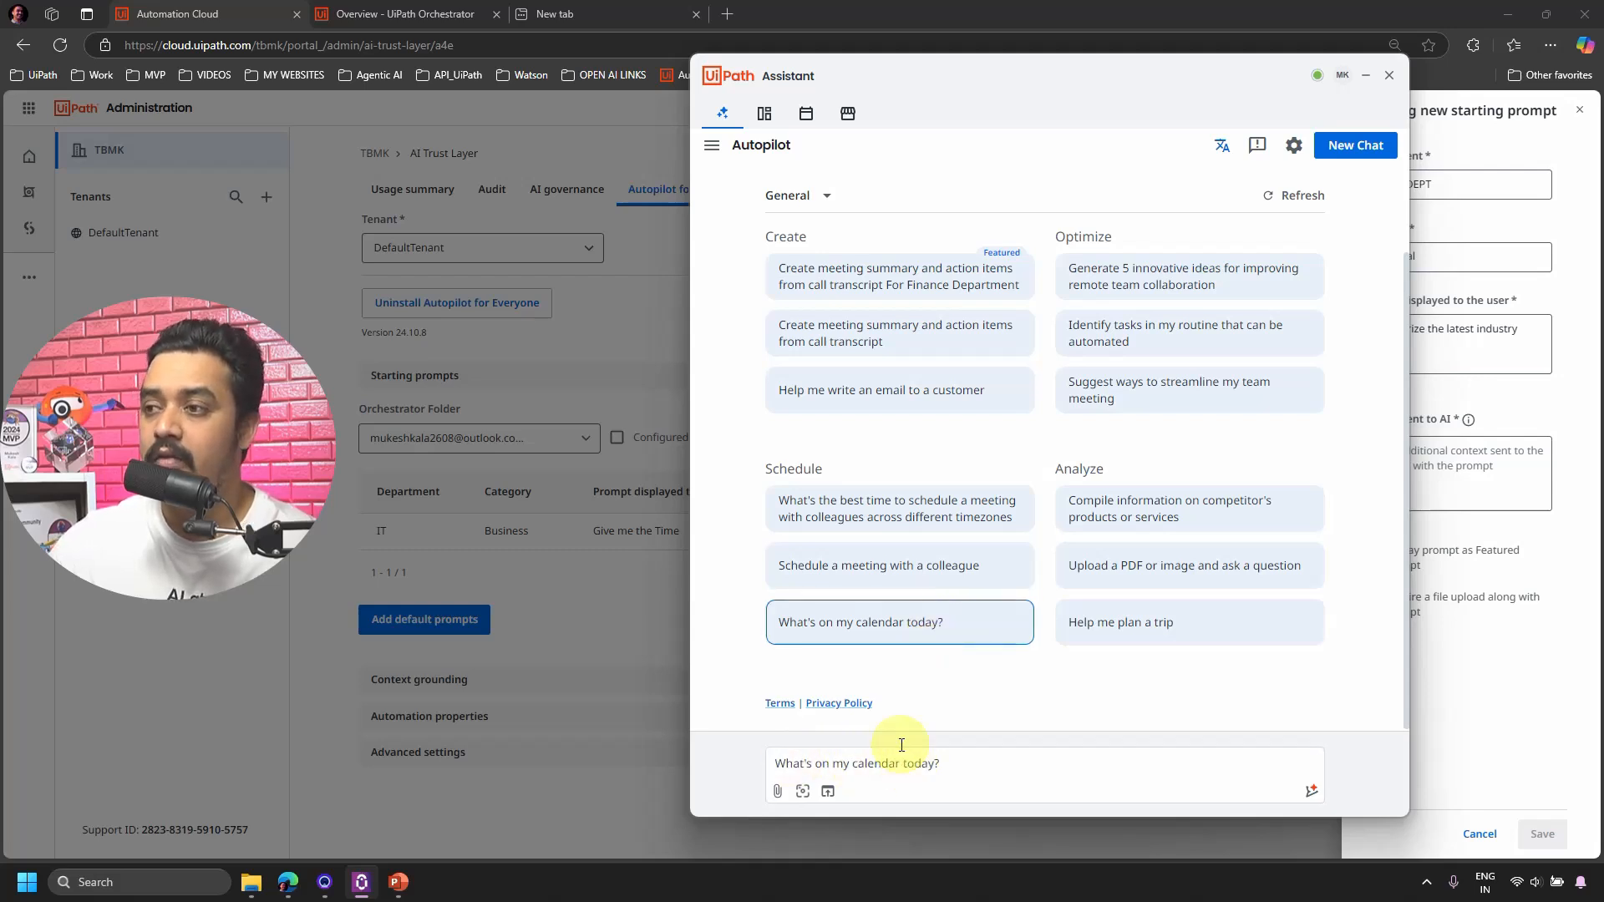
click(865, 403)
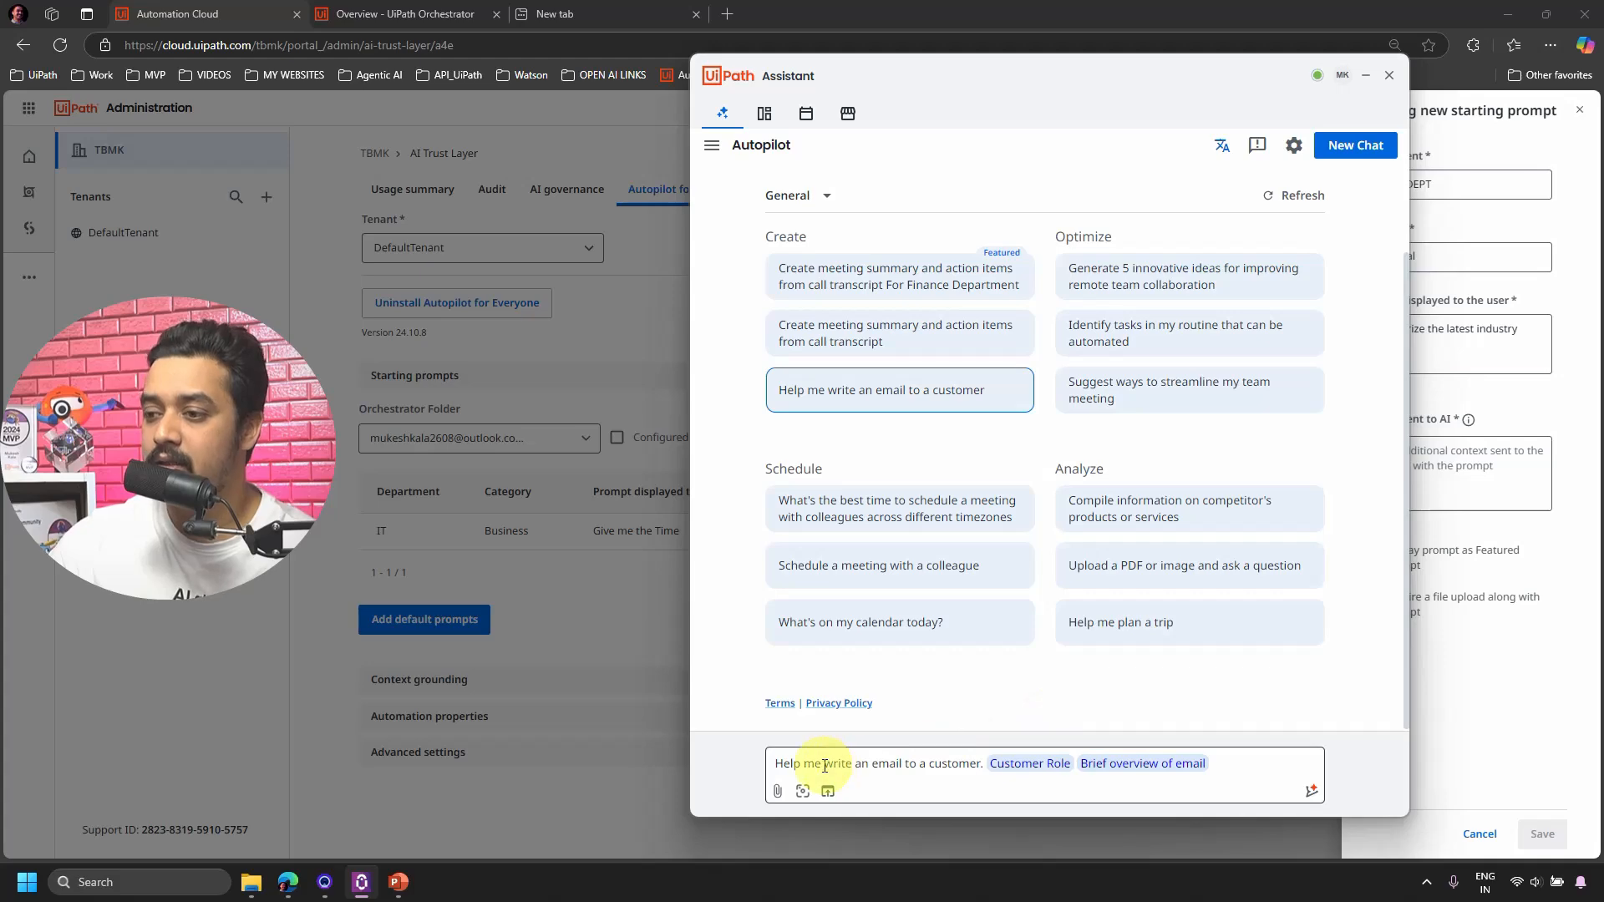
drag(815, 763, 1192, 766)
Load the 'Identify tasks in my routine that can be automated' starter prompt into the chat.
click(1476, 691)
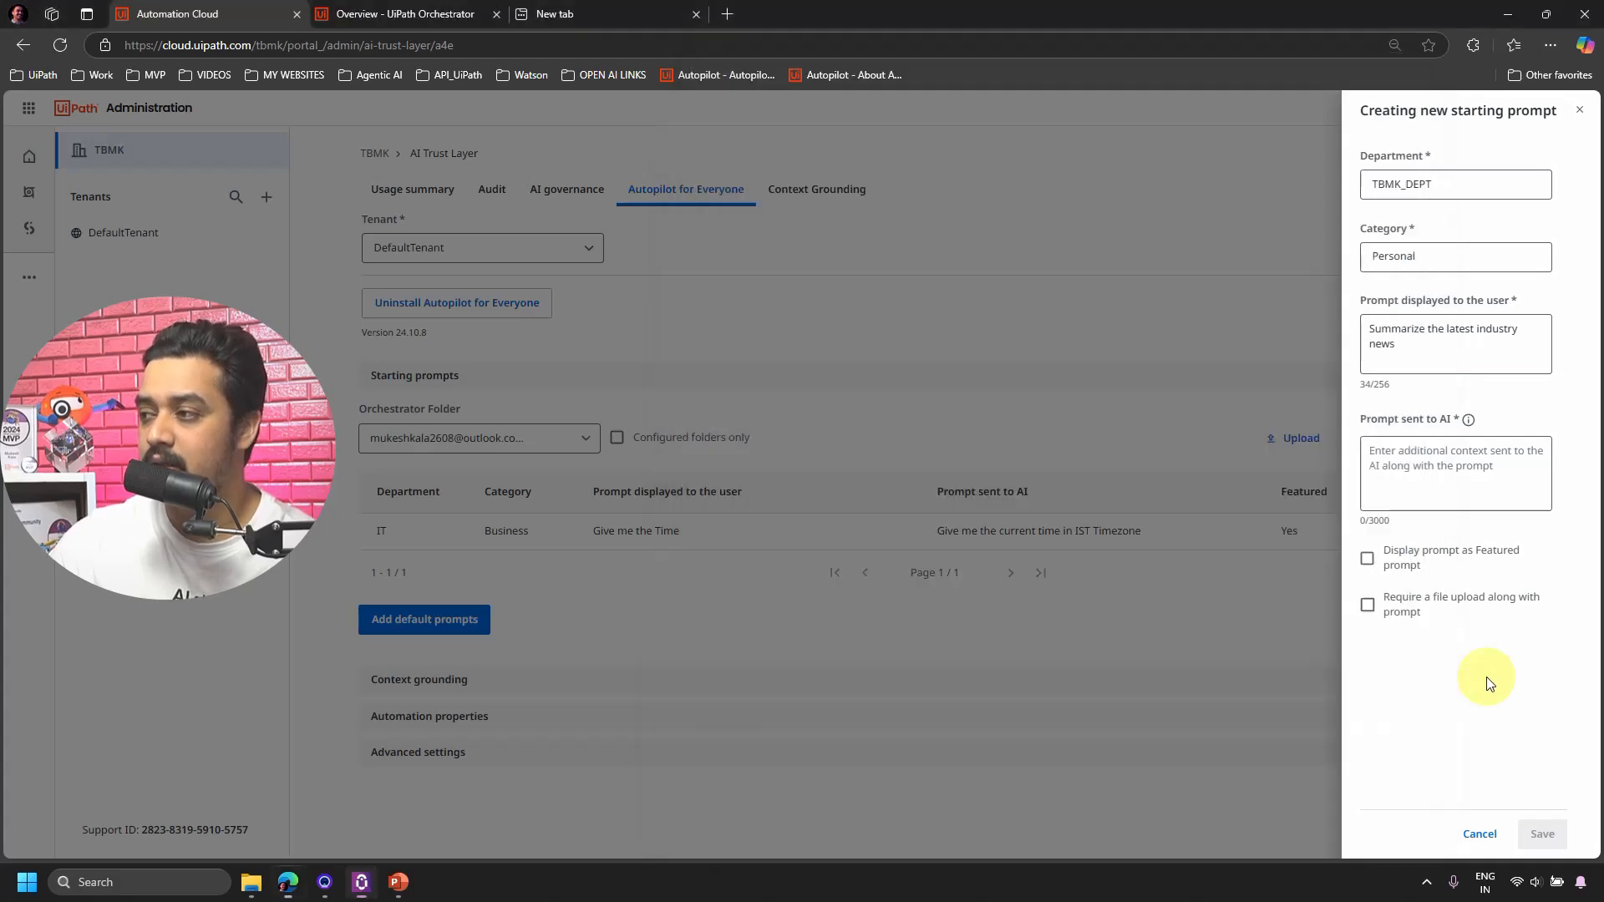
click(361, 882)
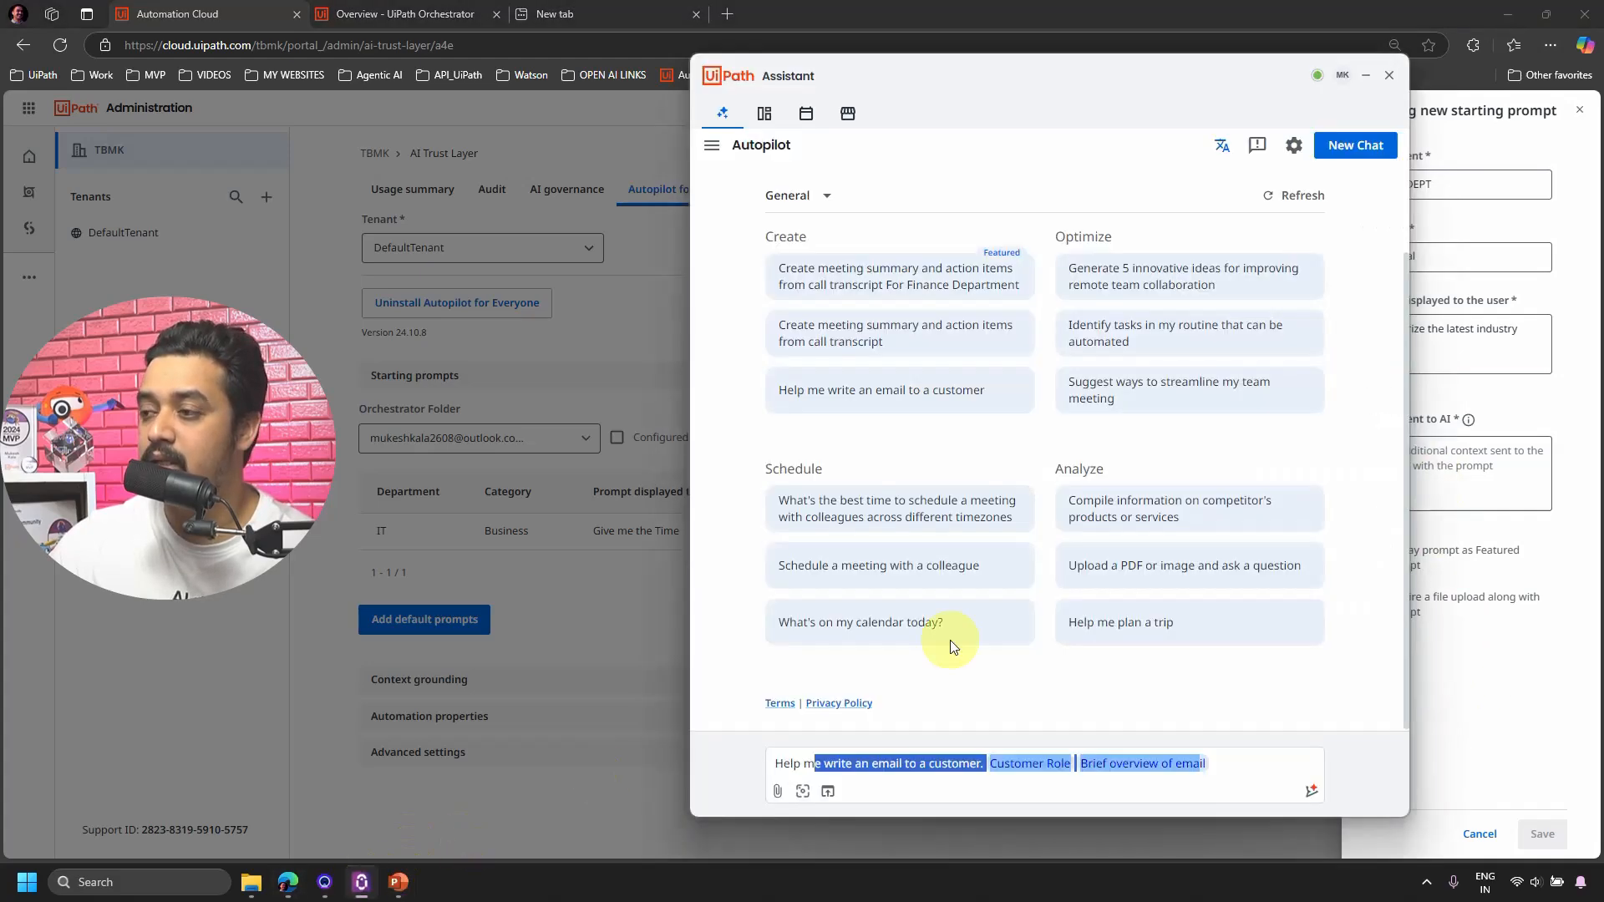
drag(1164, 66, 843, 48)
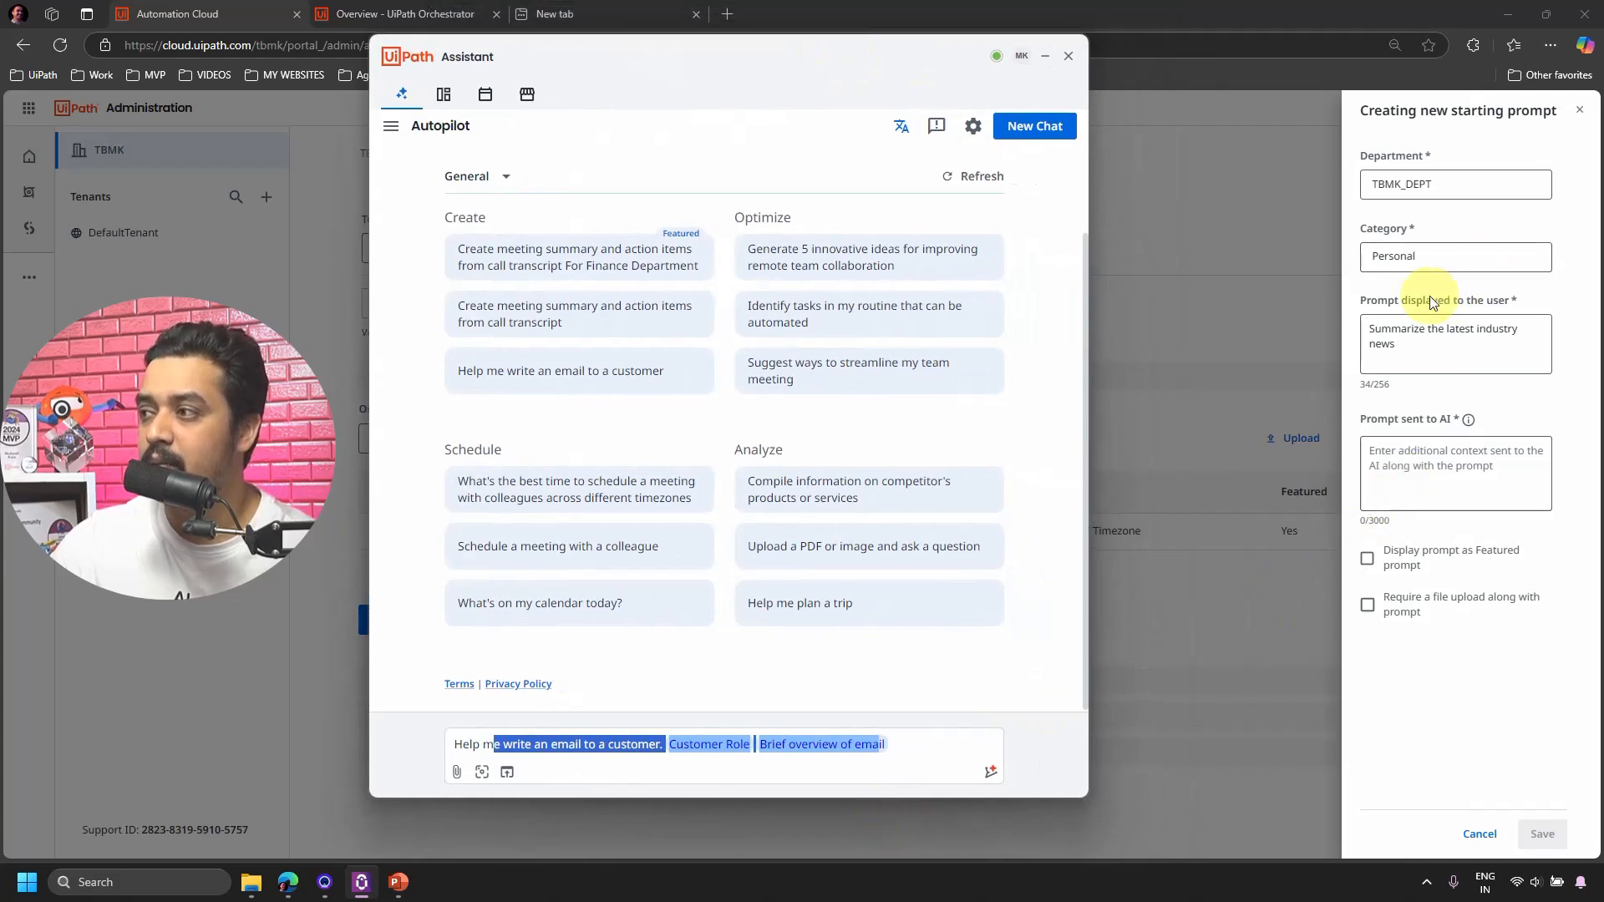
scroll(862, 312, up, 2)
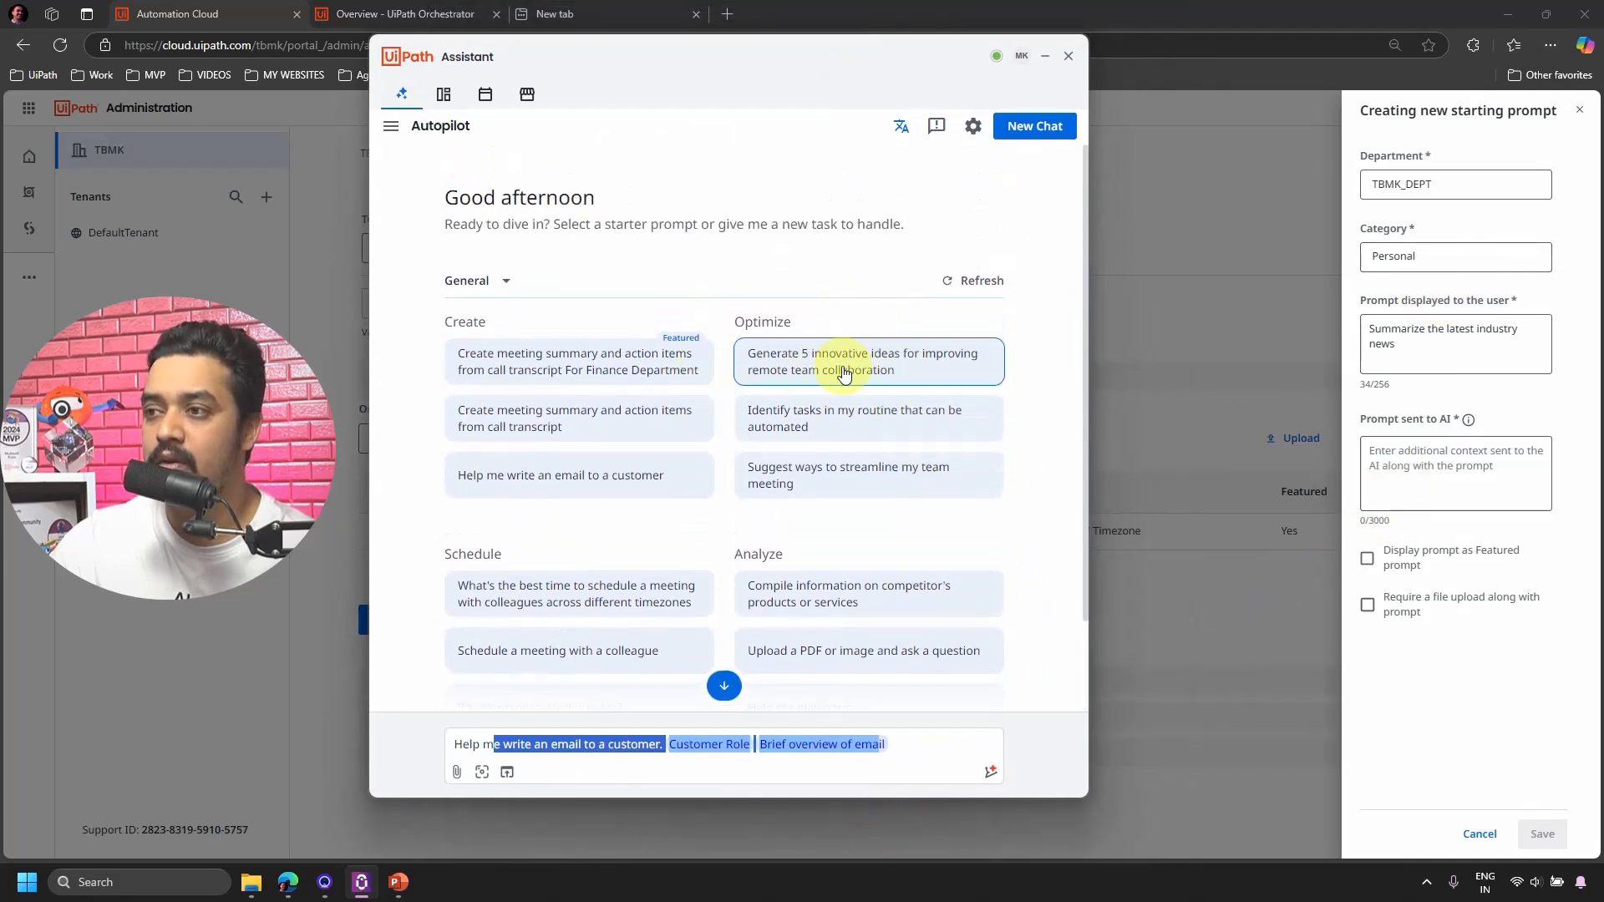
click(828, 420)
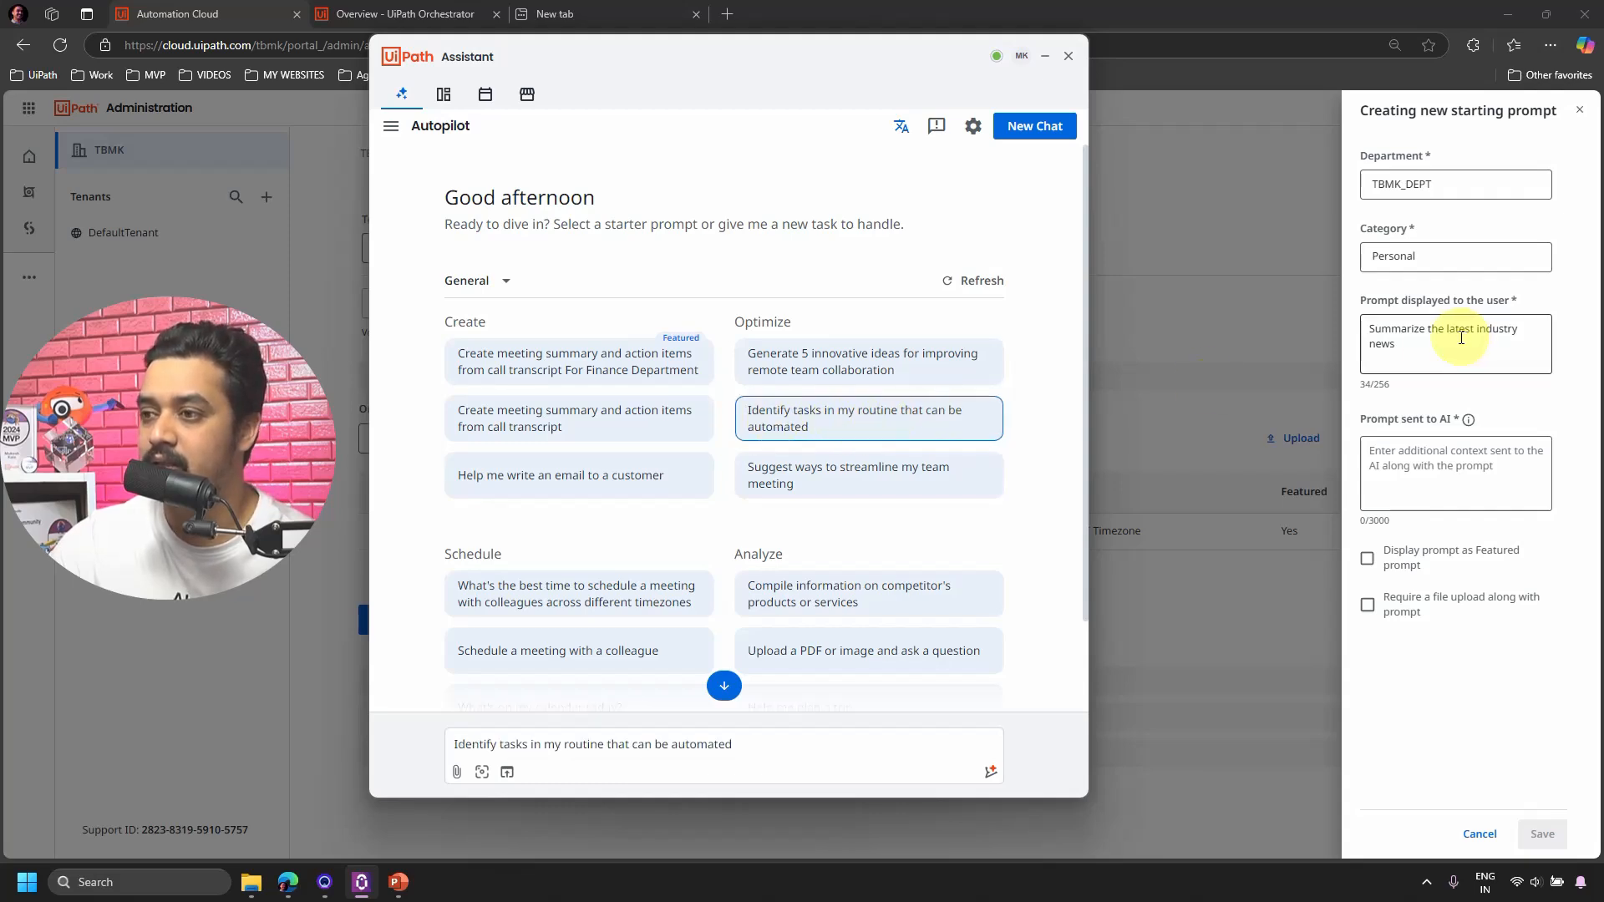
scroll(734, 562, down, 2)
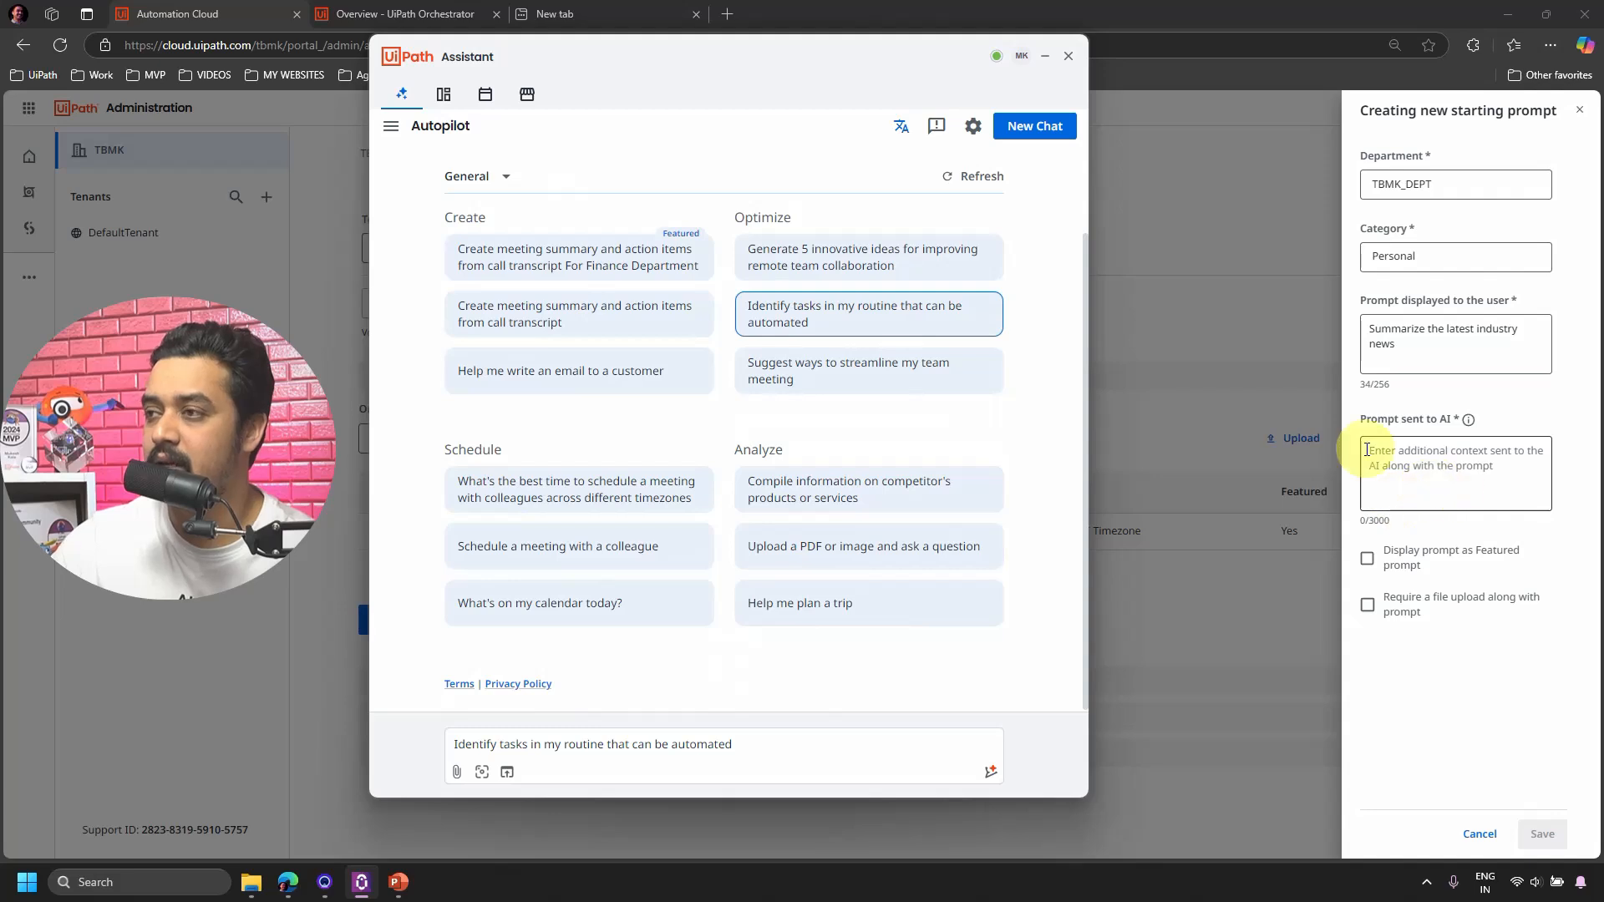
Paste the detailed AI instructions for 'Summarize the latest industry news', mark it featured, and save.
click(1044, 56)
drag(1415, 348, 1363, 331)
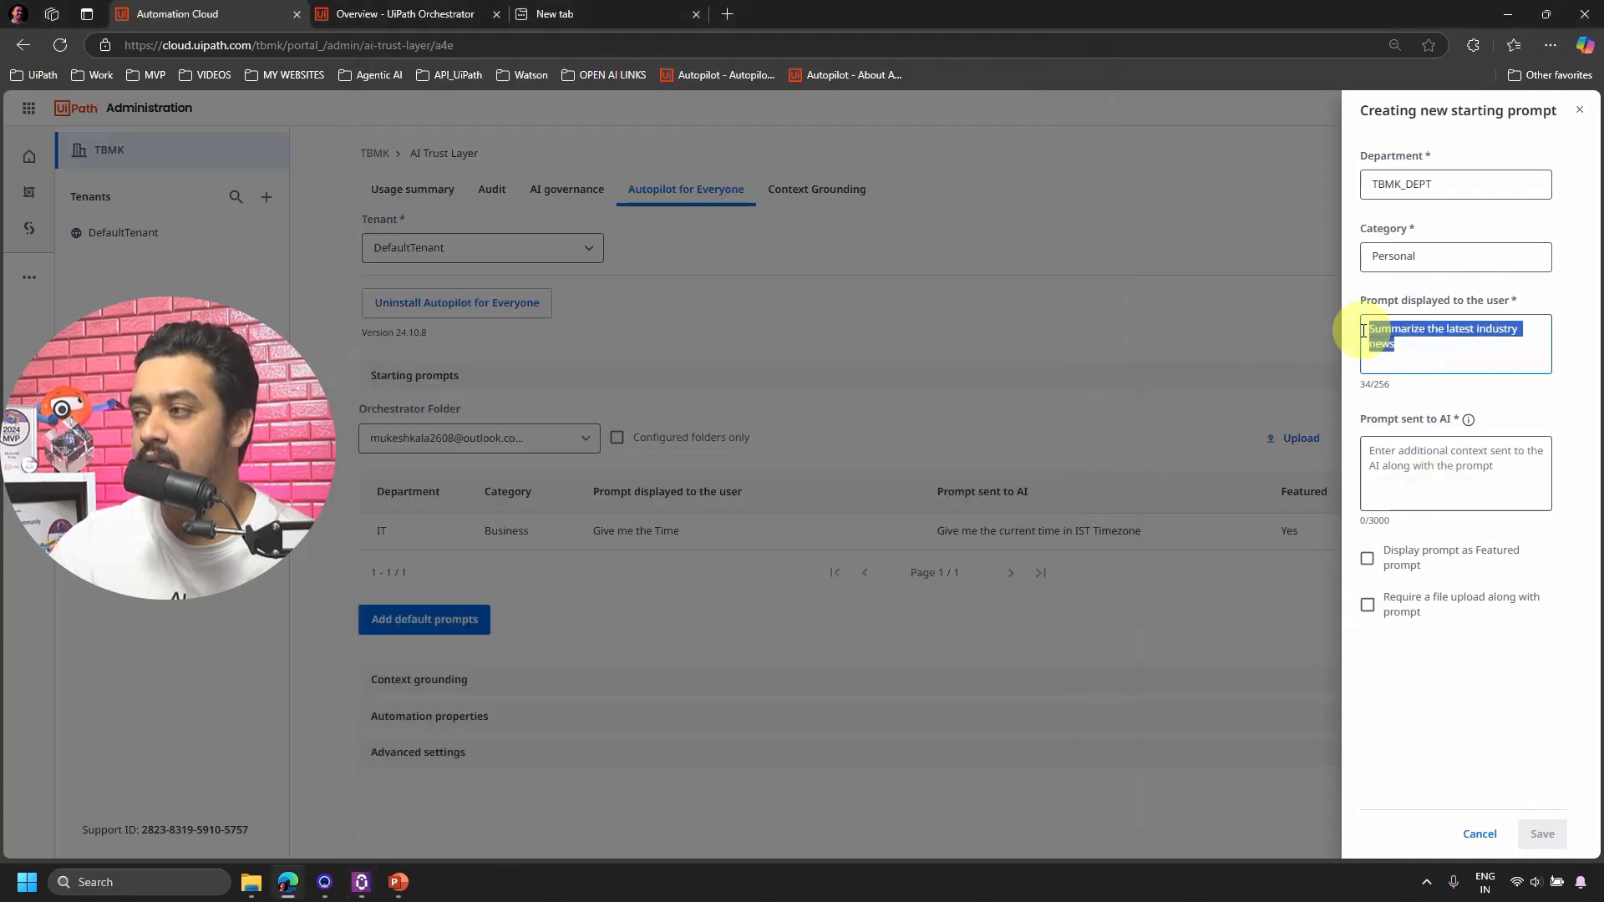
key(alt+Tab)
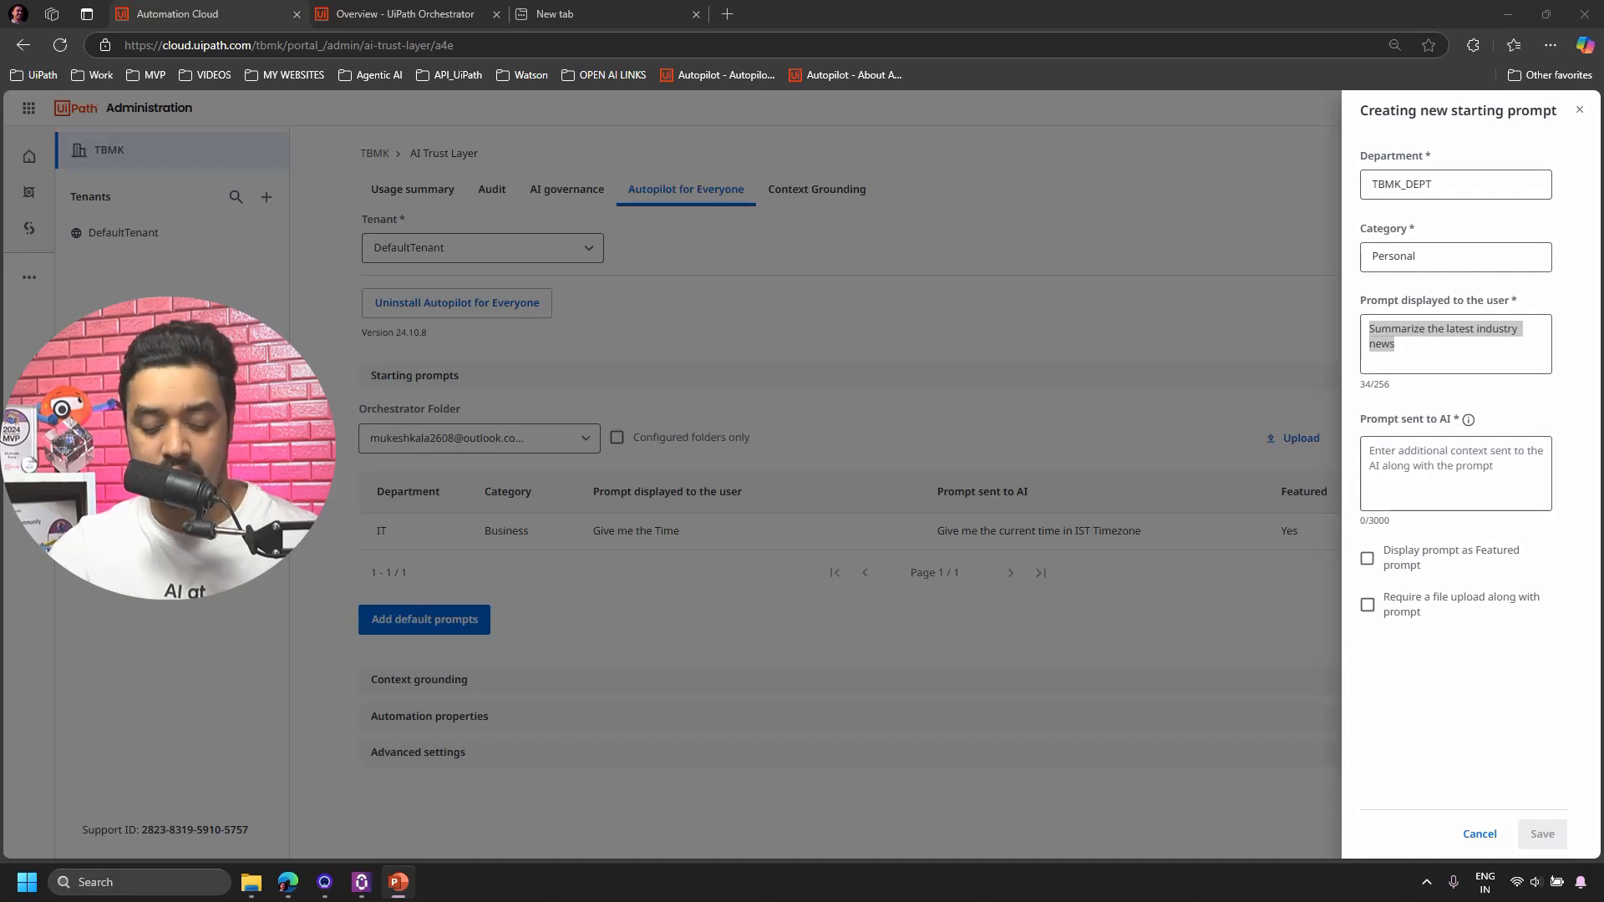
click(1442, 462)
text(Provide a concise summary of the most recent news in major industries. Limit the response to key highlights in technology, finance, and healthcare.)
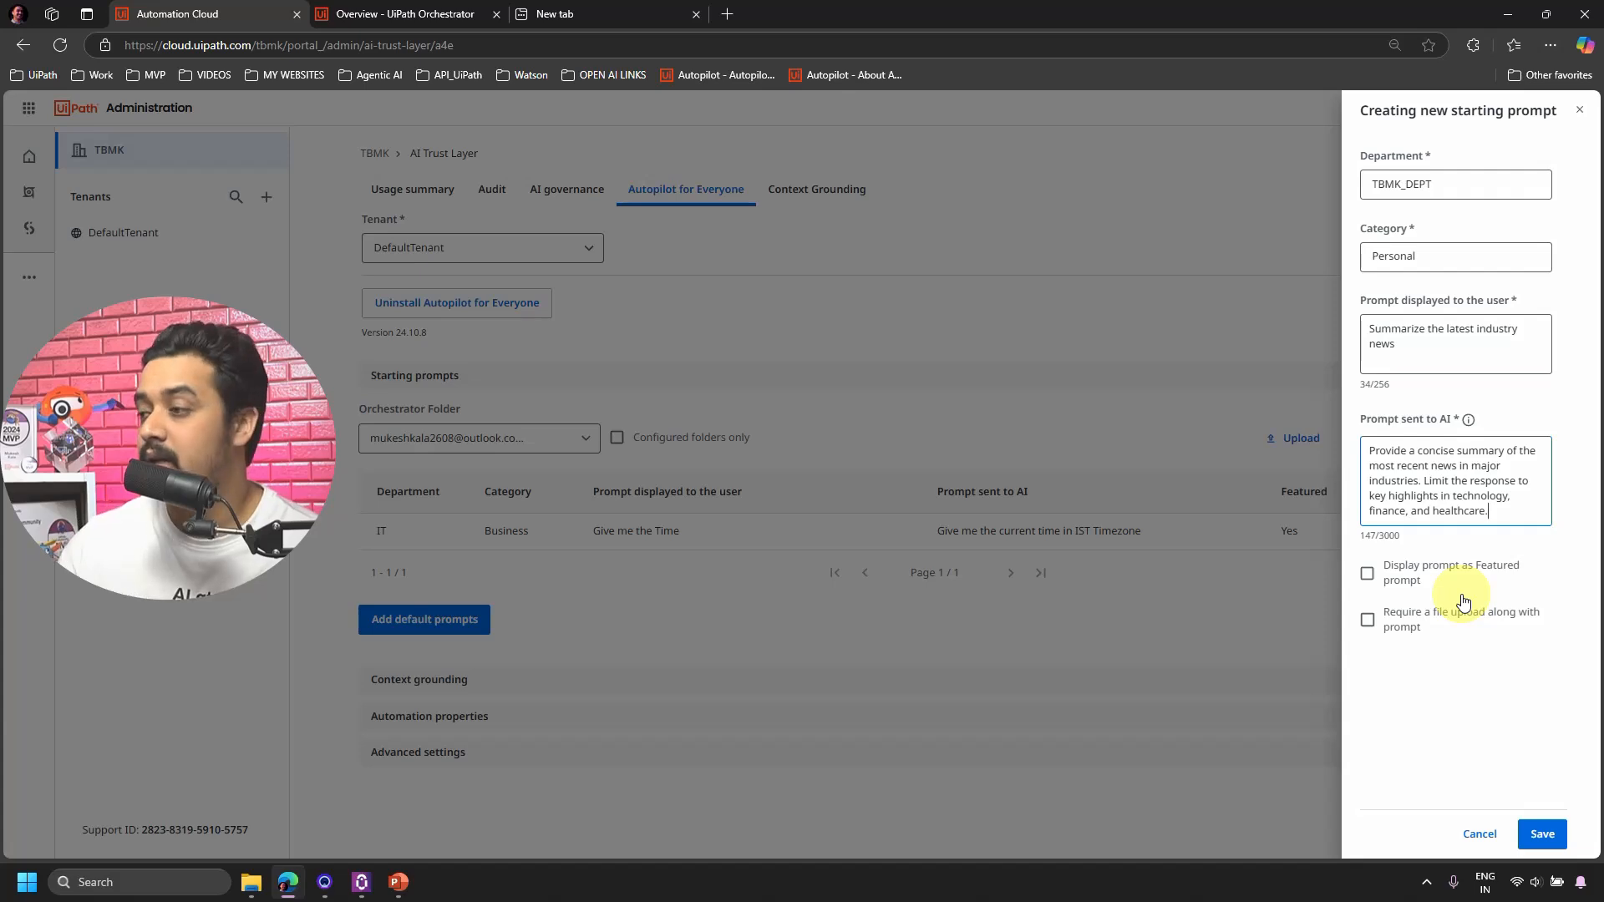
click(1370, 576)
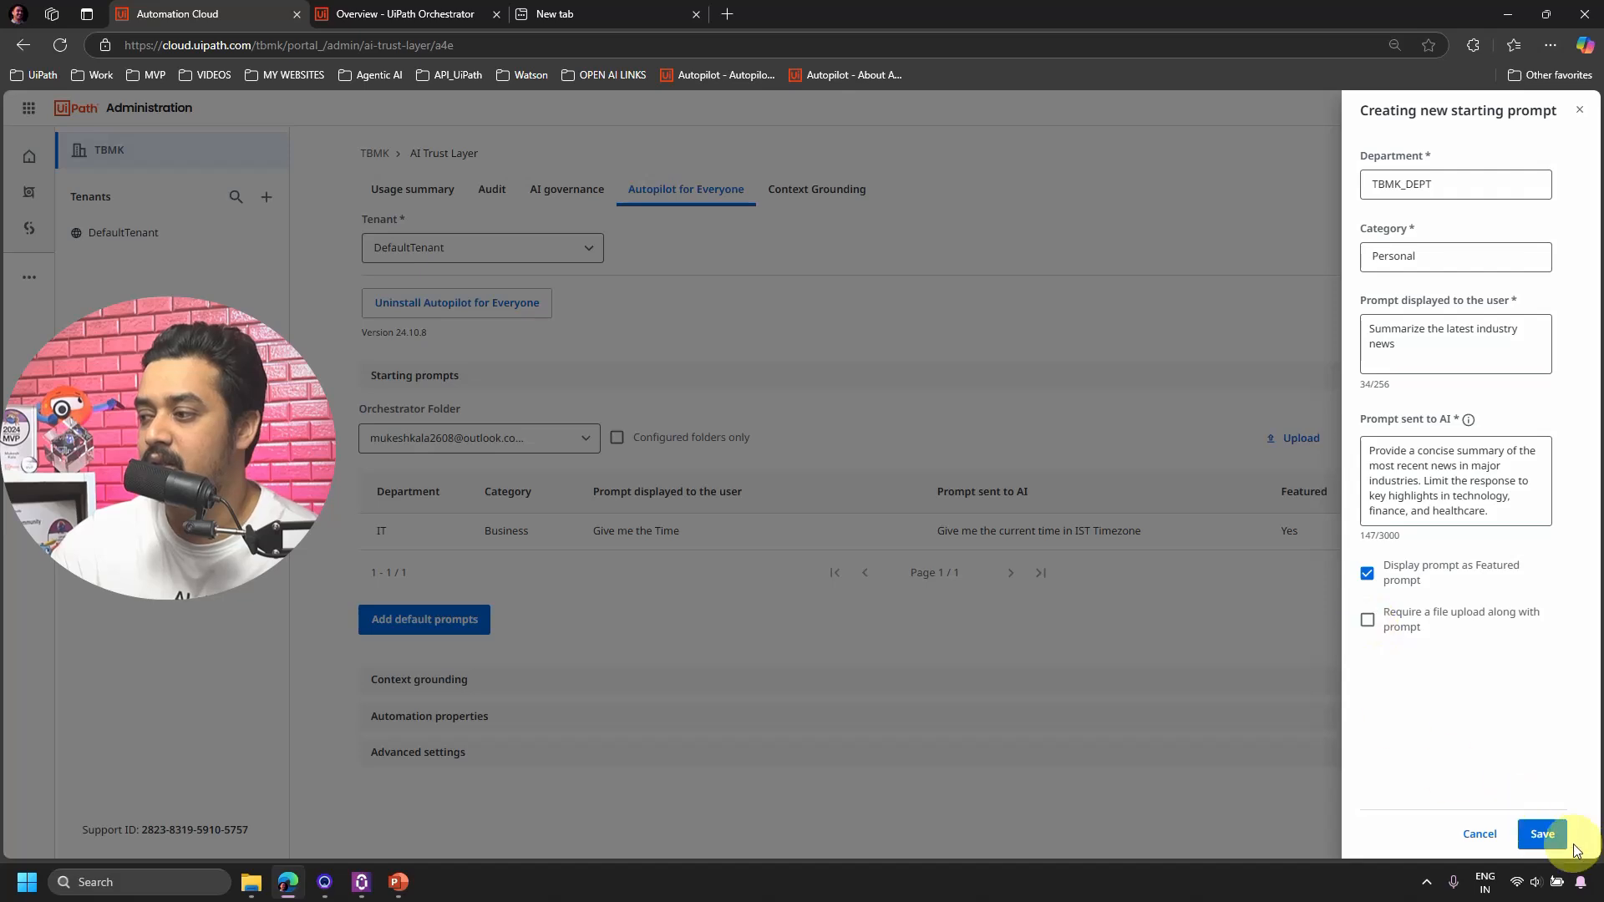
click(1541, 835)
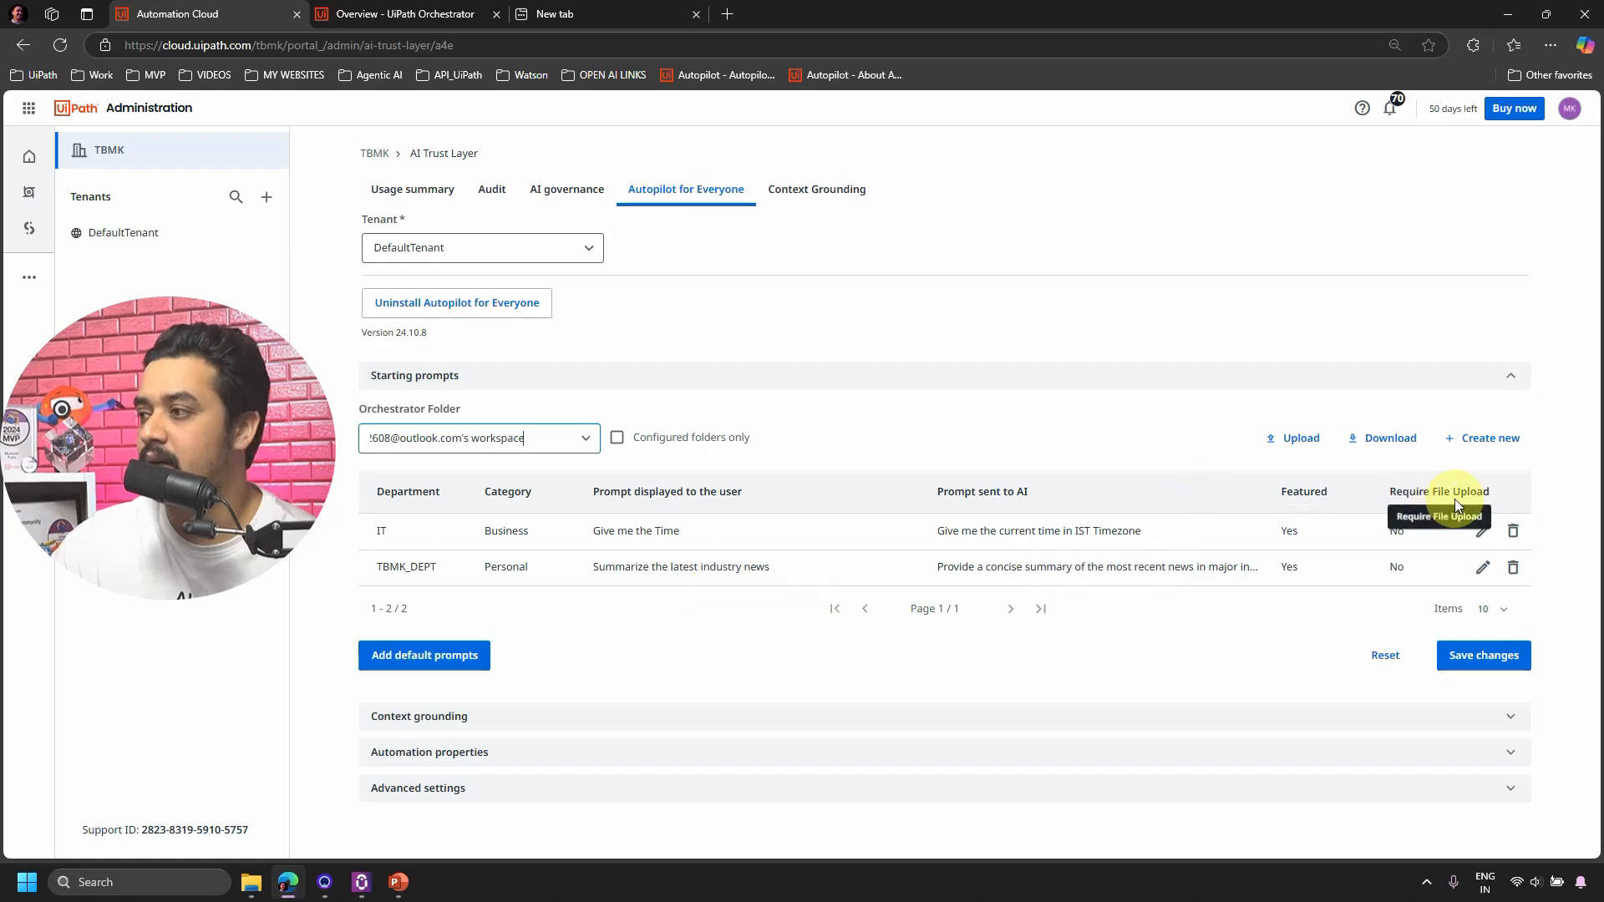
Create a TBMK_DEPT Personal prompt showing users 'Analyze this data file for key trends.'.
click(1491, 439)
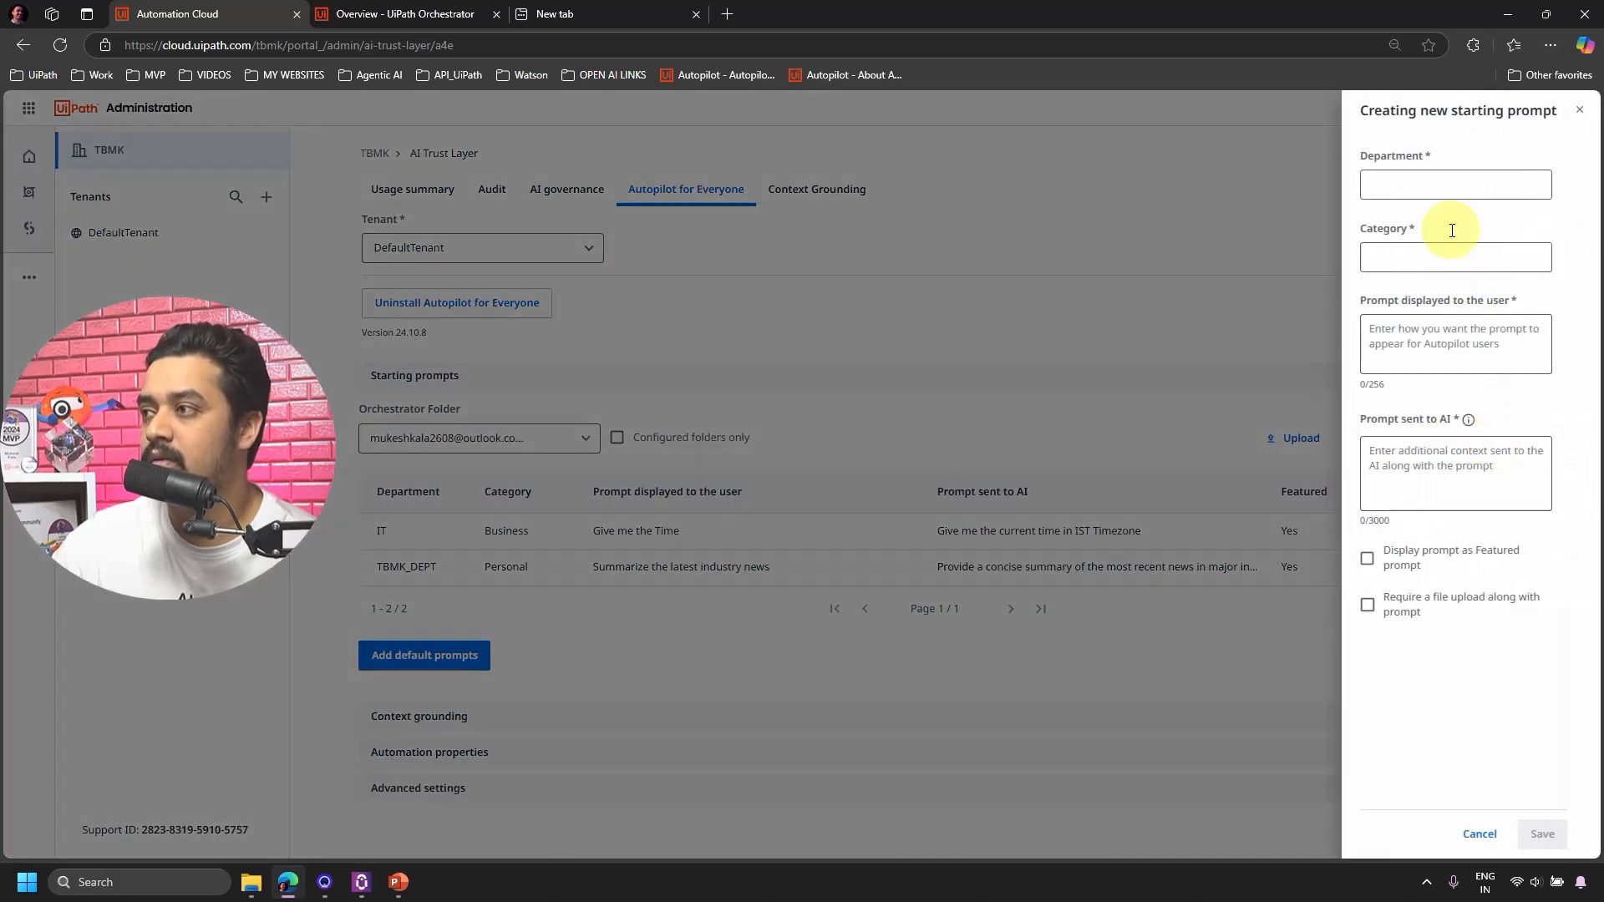
click(1440, 187)
click(1374, 235)
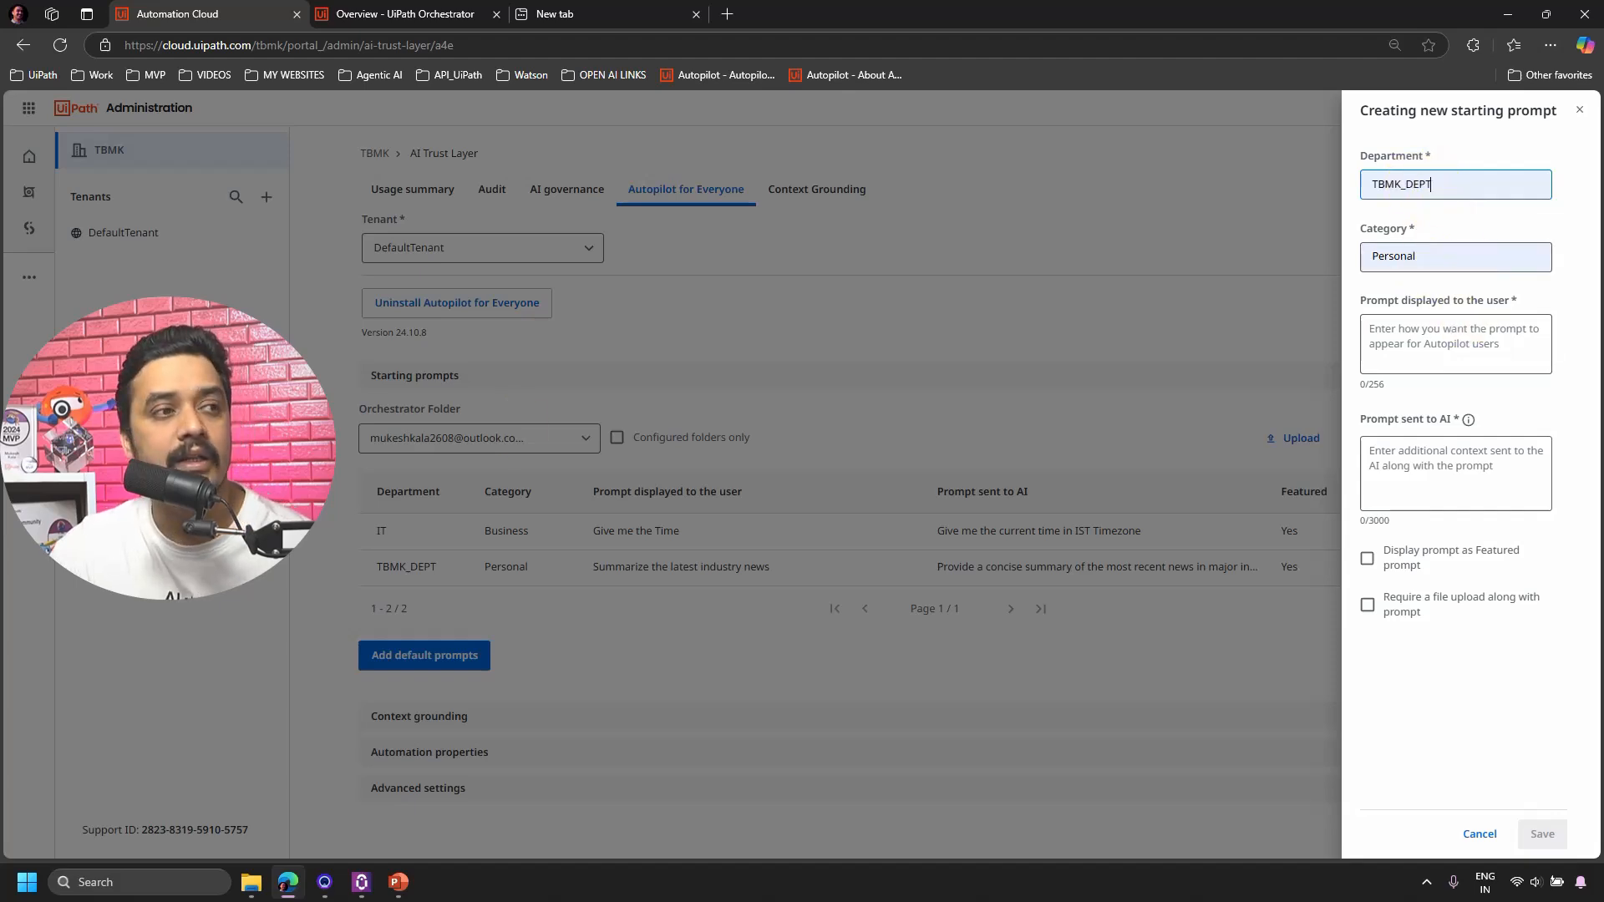
key(alt+Tab)
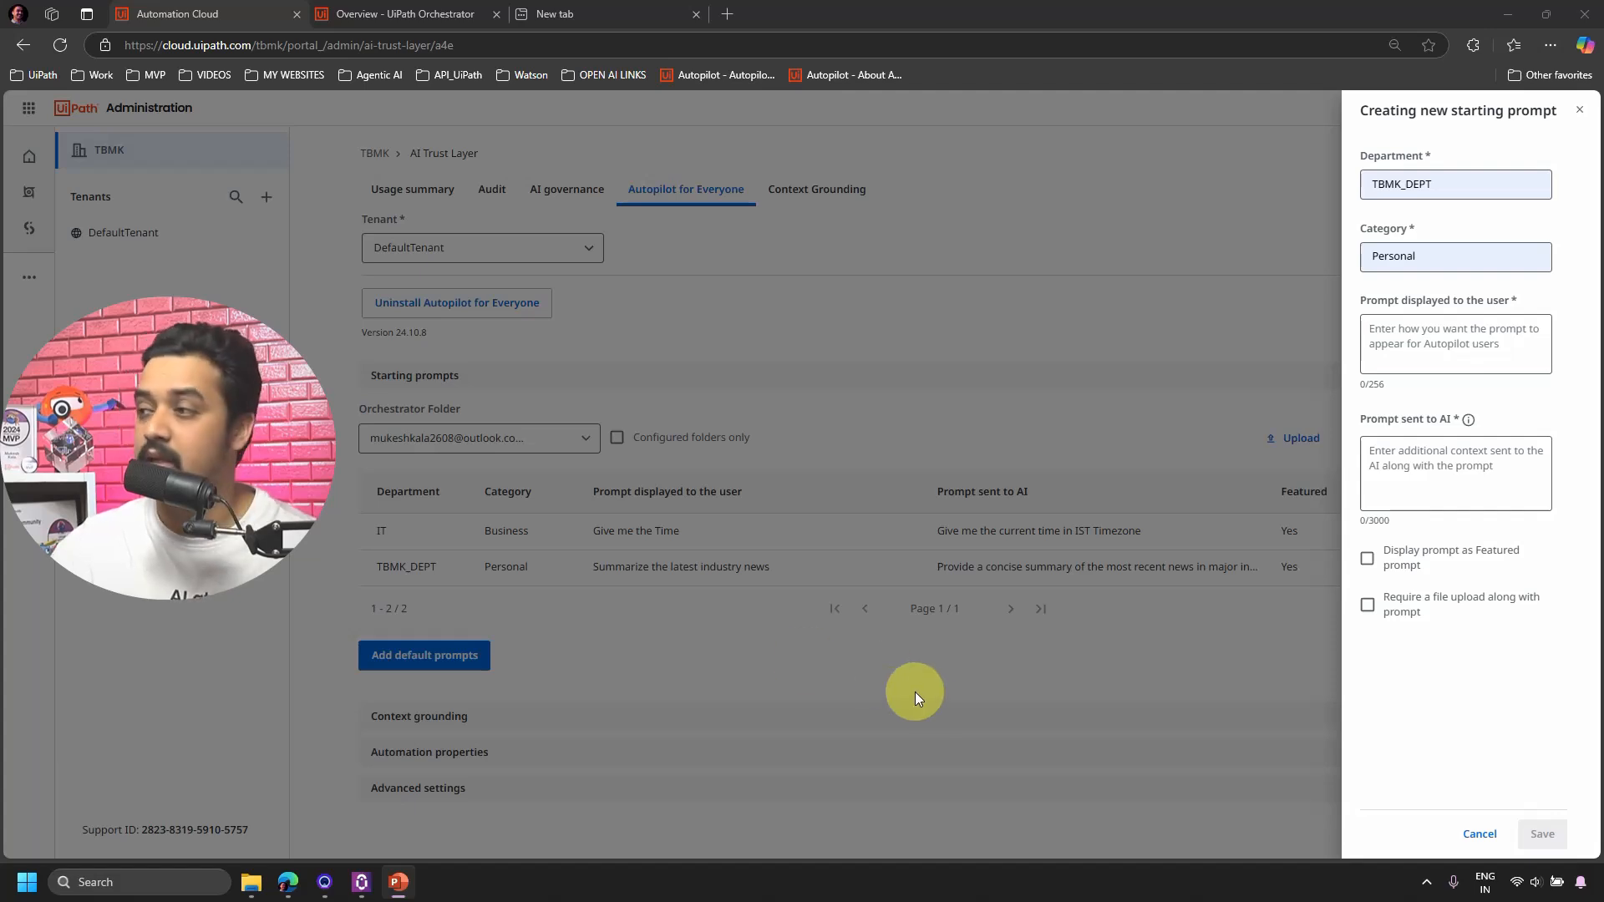
click(1427, 348)
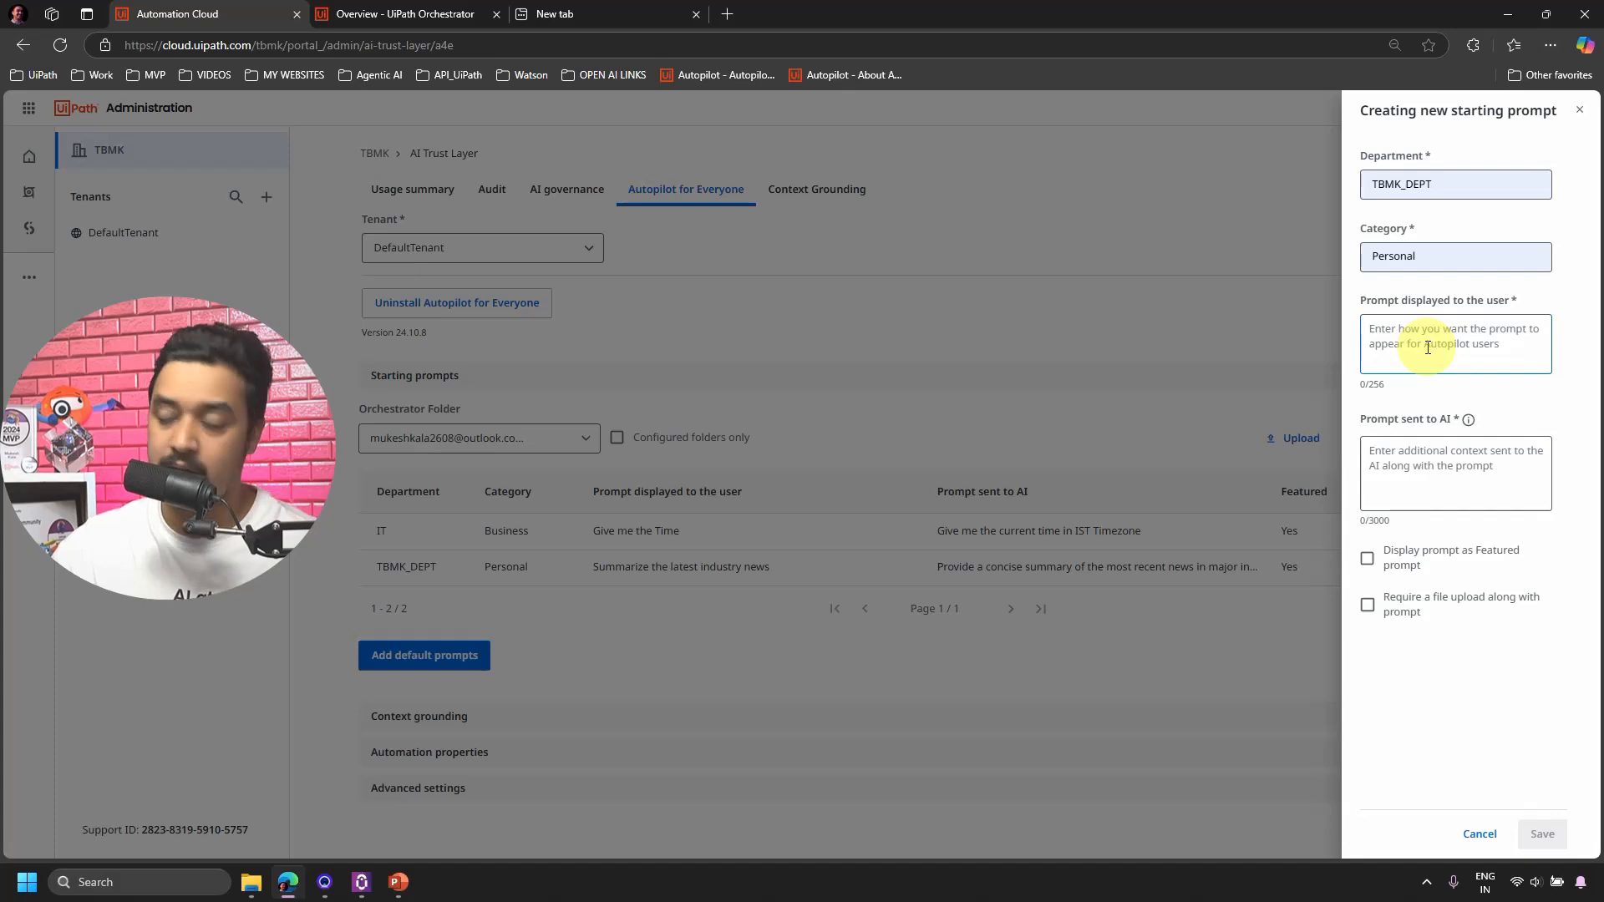
text(Analyze this data file for key trends.)
Paste the data-analysis AI instructions, save the unfeatured prompt, and start another one.
key(alt+Tab)
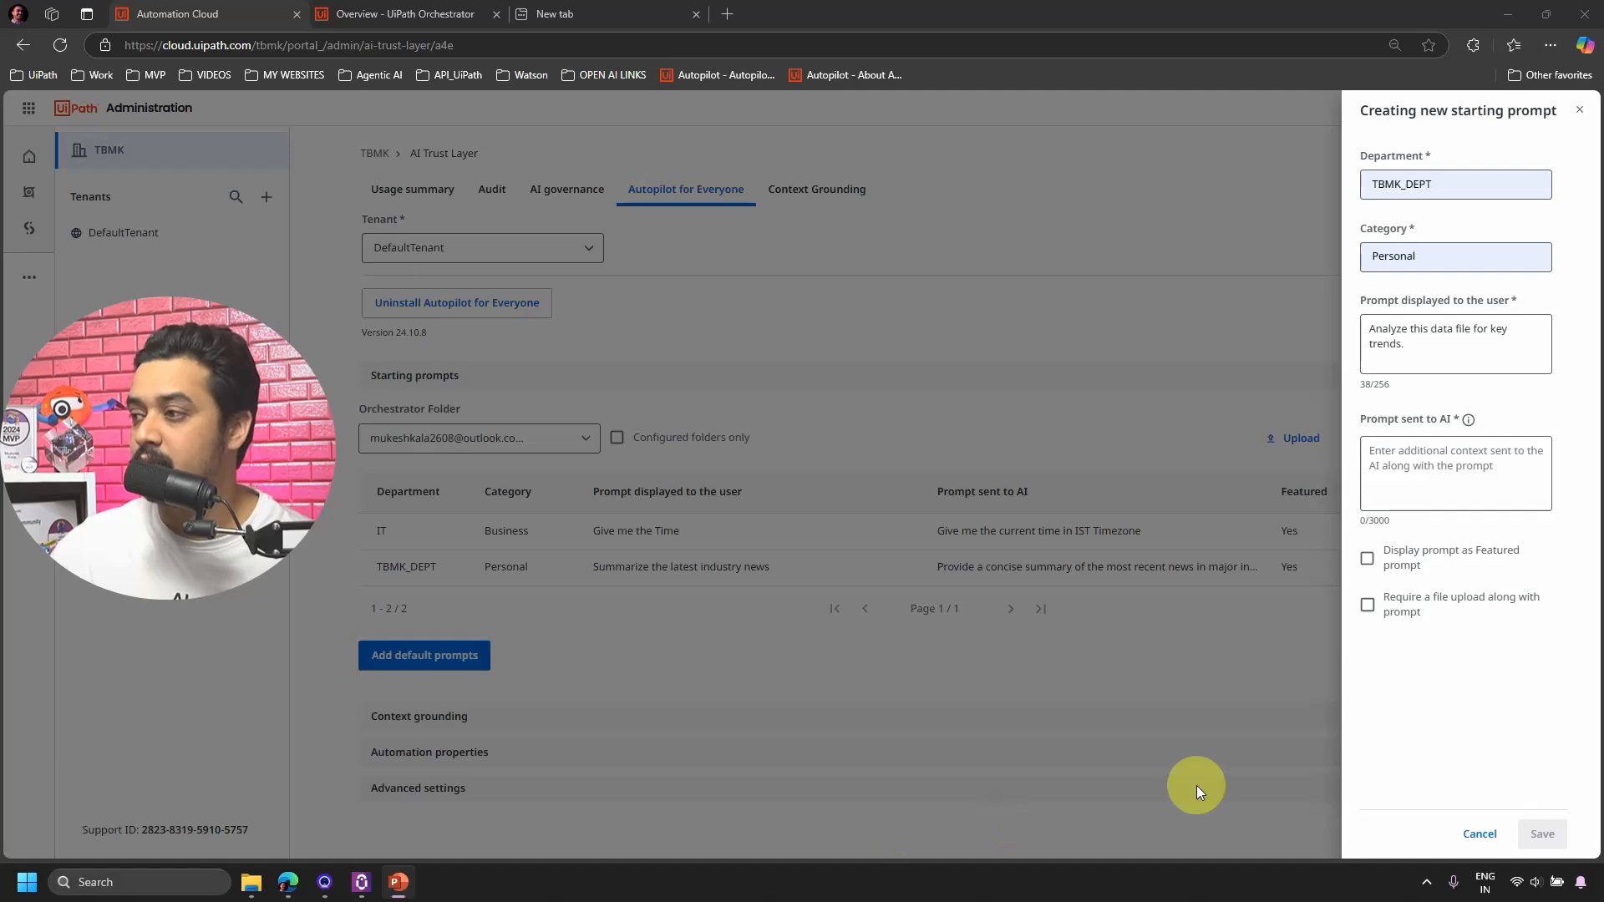
click(1424, 477)
text(Examine the uploaded data file and identify key trends, patterns, and anomalies. Provide insights in a summarized format)
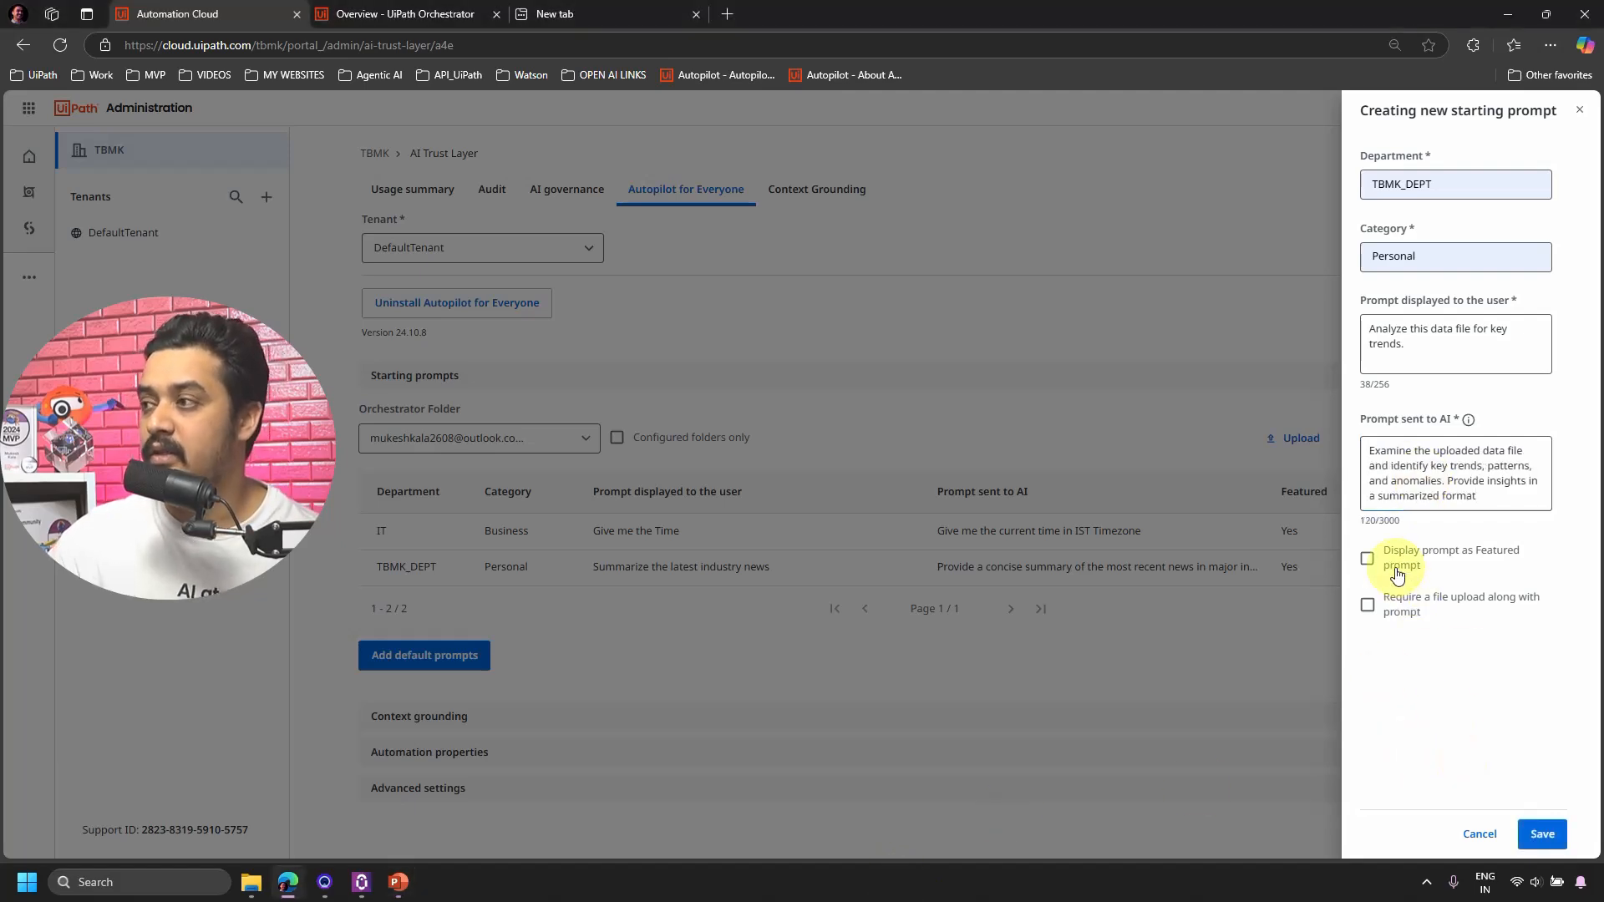
click(1542, 834)
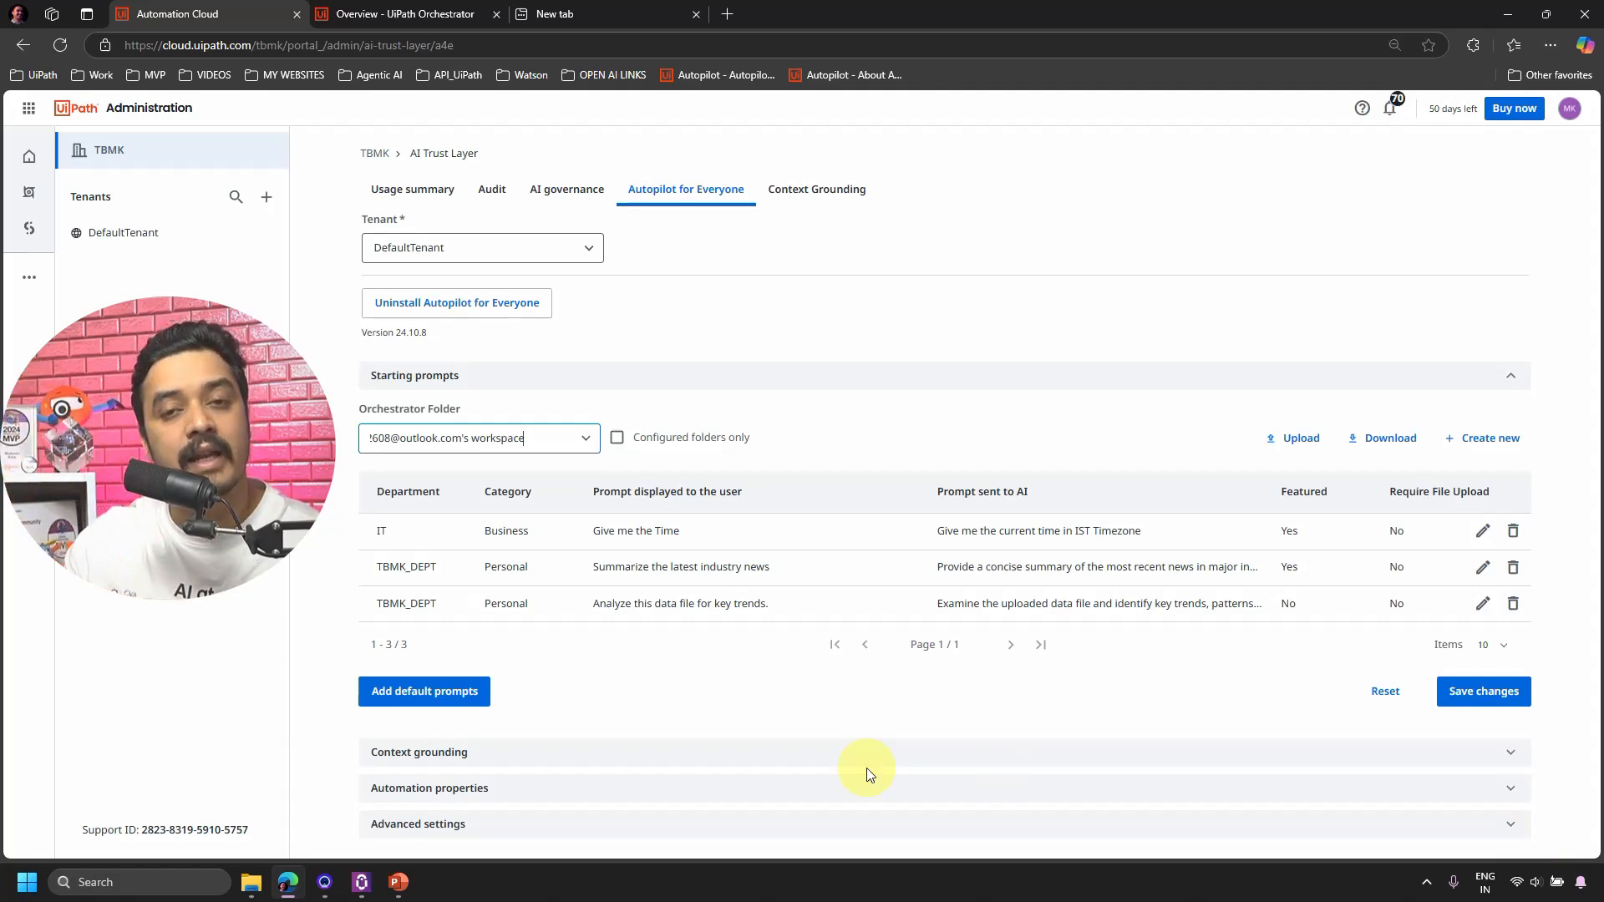
click(1487, 439)
Fill the new prompt with Department TBMK_DEPT and Category Business.
click(1417, 186)
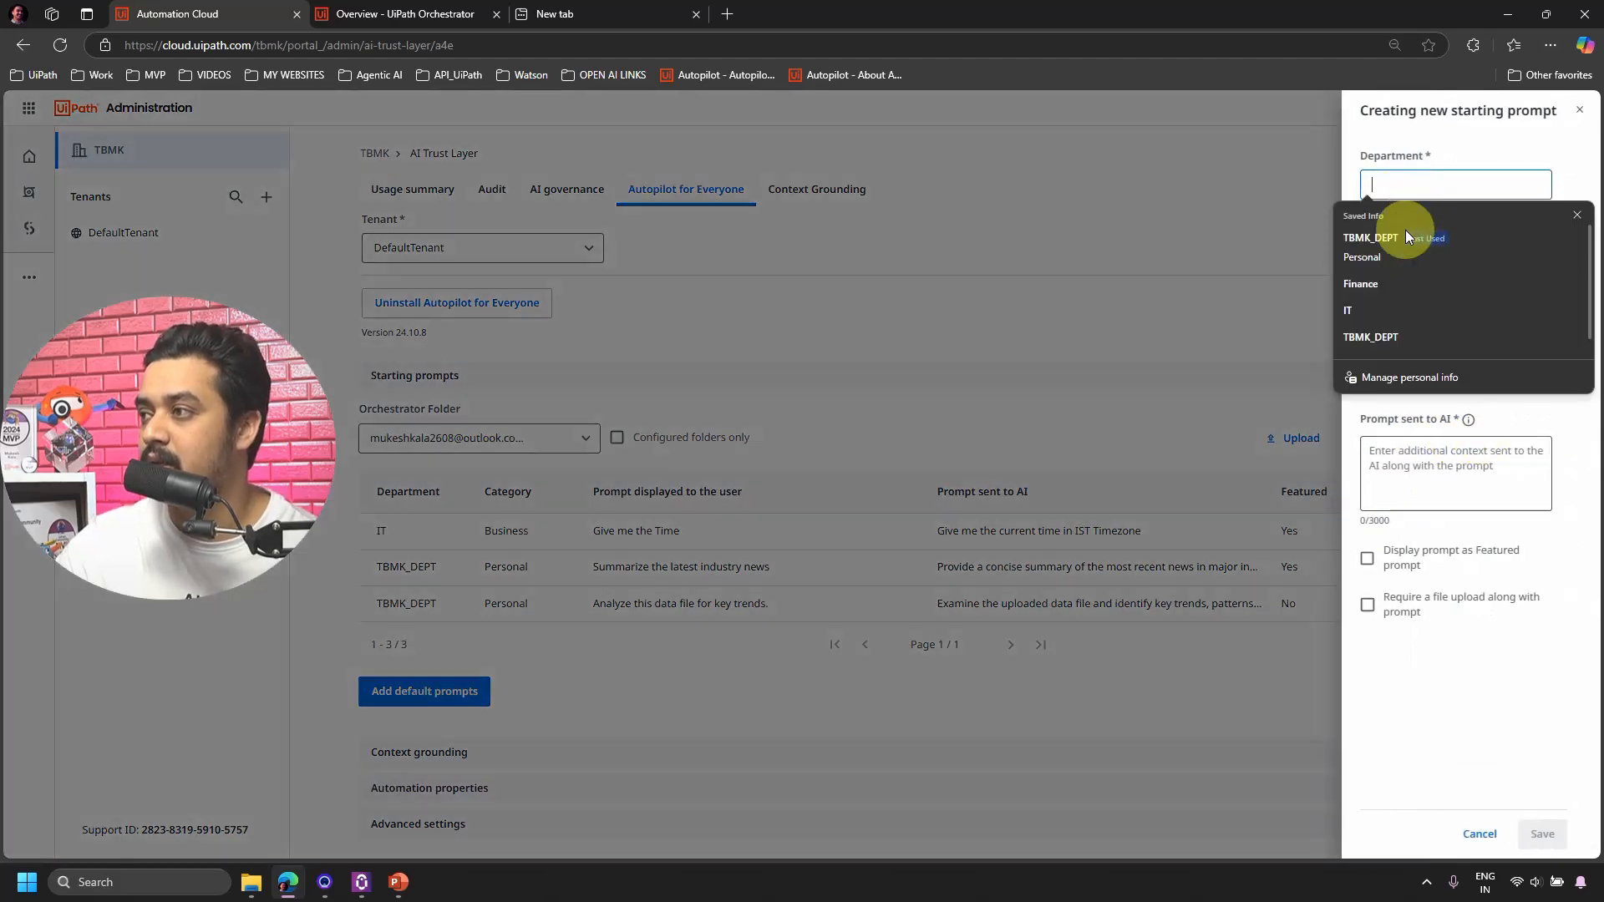
click(1405, 229)
click(1443, 262)
double_click(1443, 261)
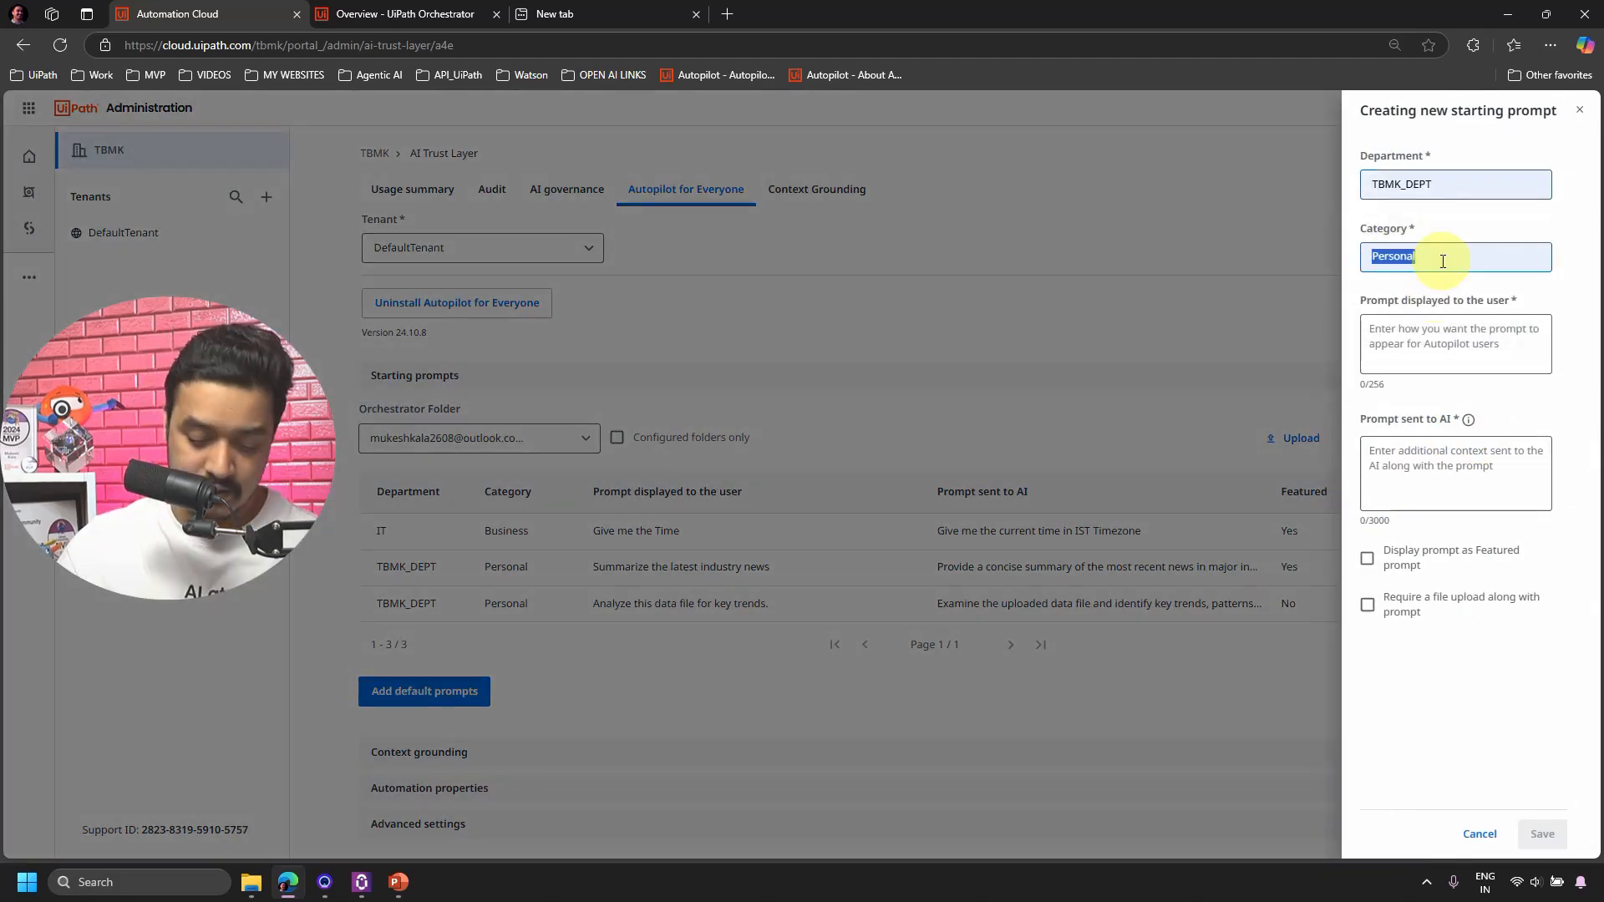
text(Busie)
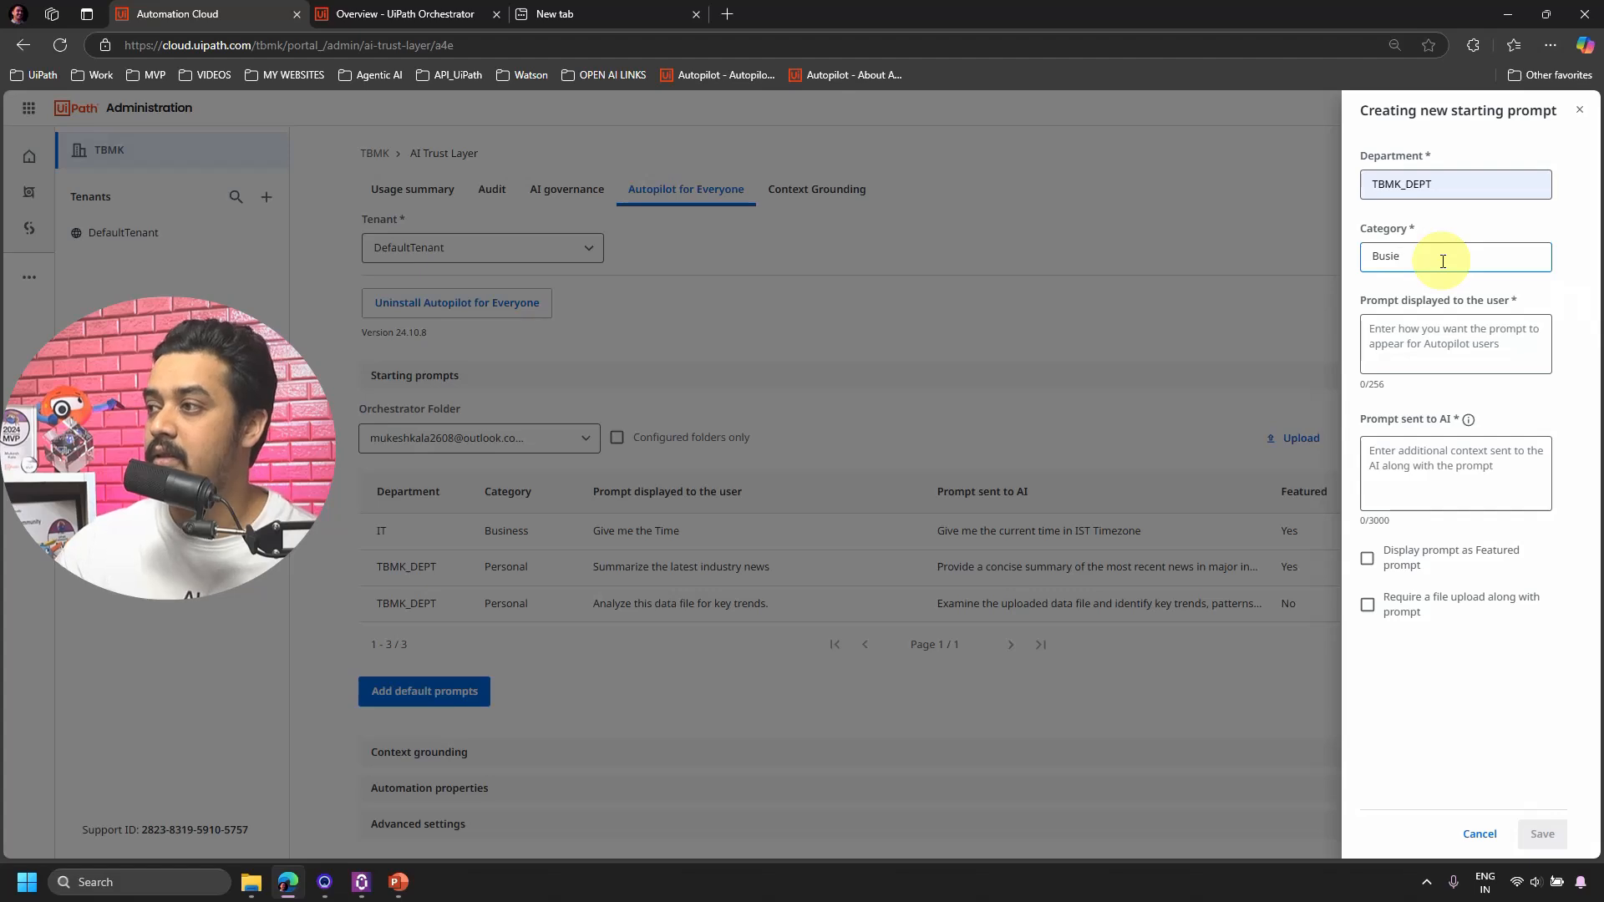
key(BackSpace)
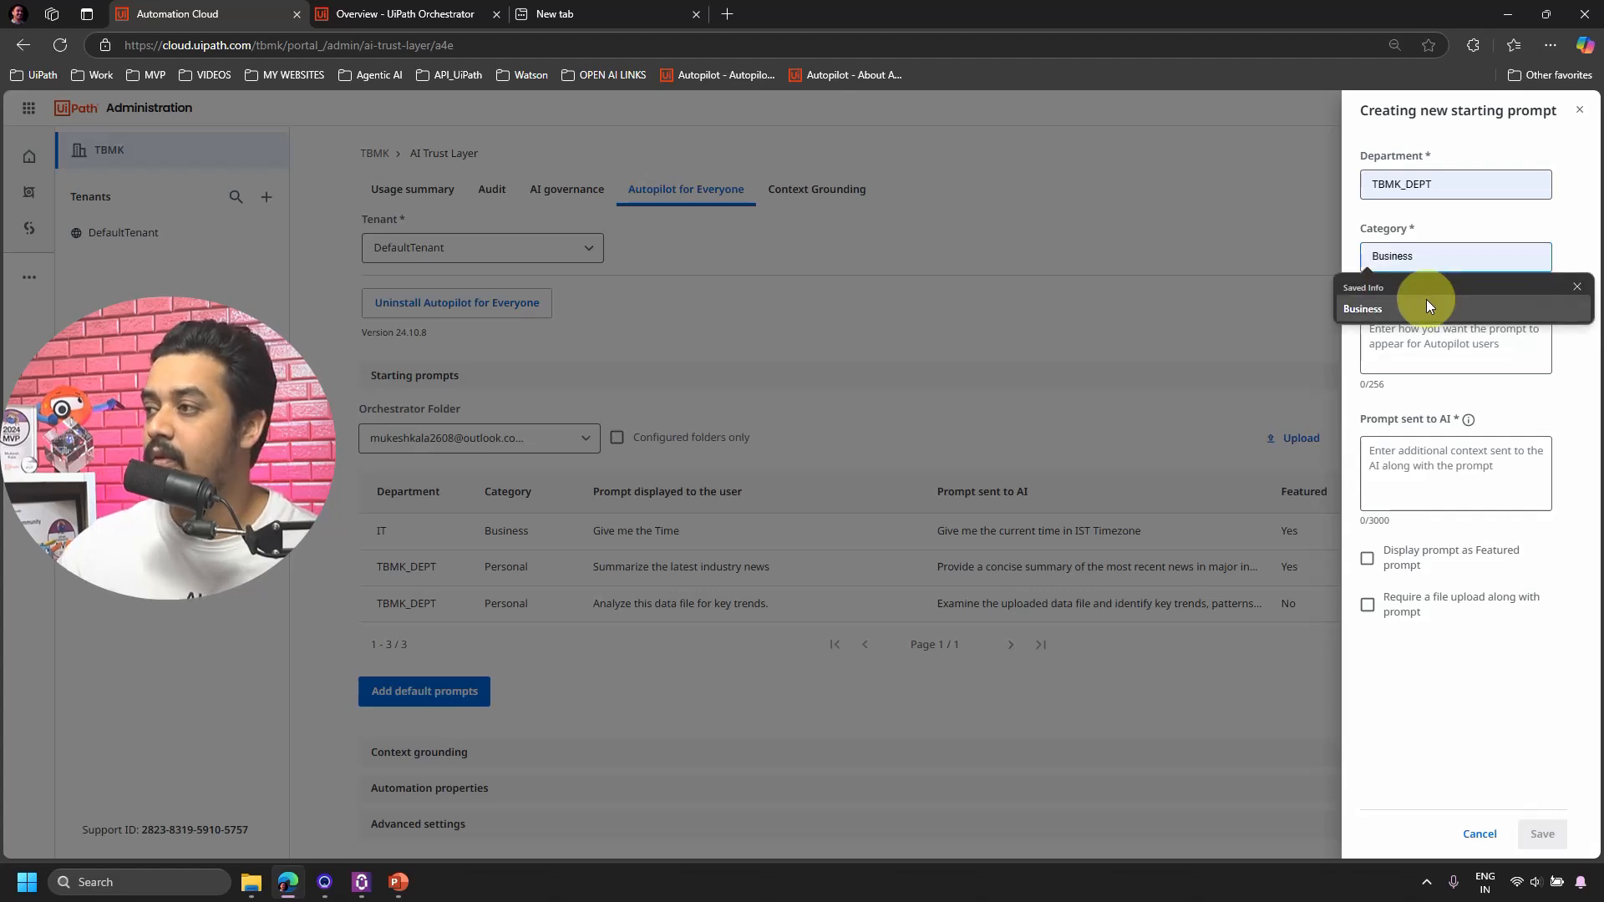
click(1426, 299)
Paste the meeting-request email prompt and its AI instructions, save it featured, and save changes.
key(alt+Tab)
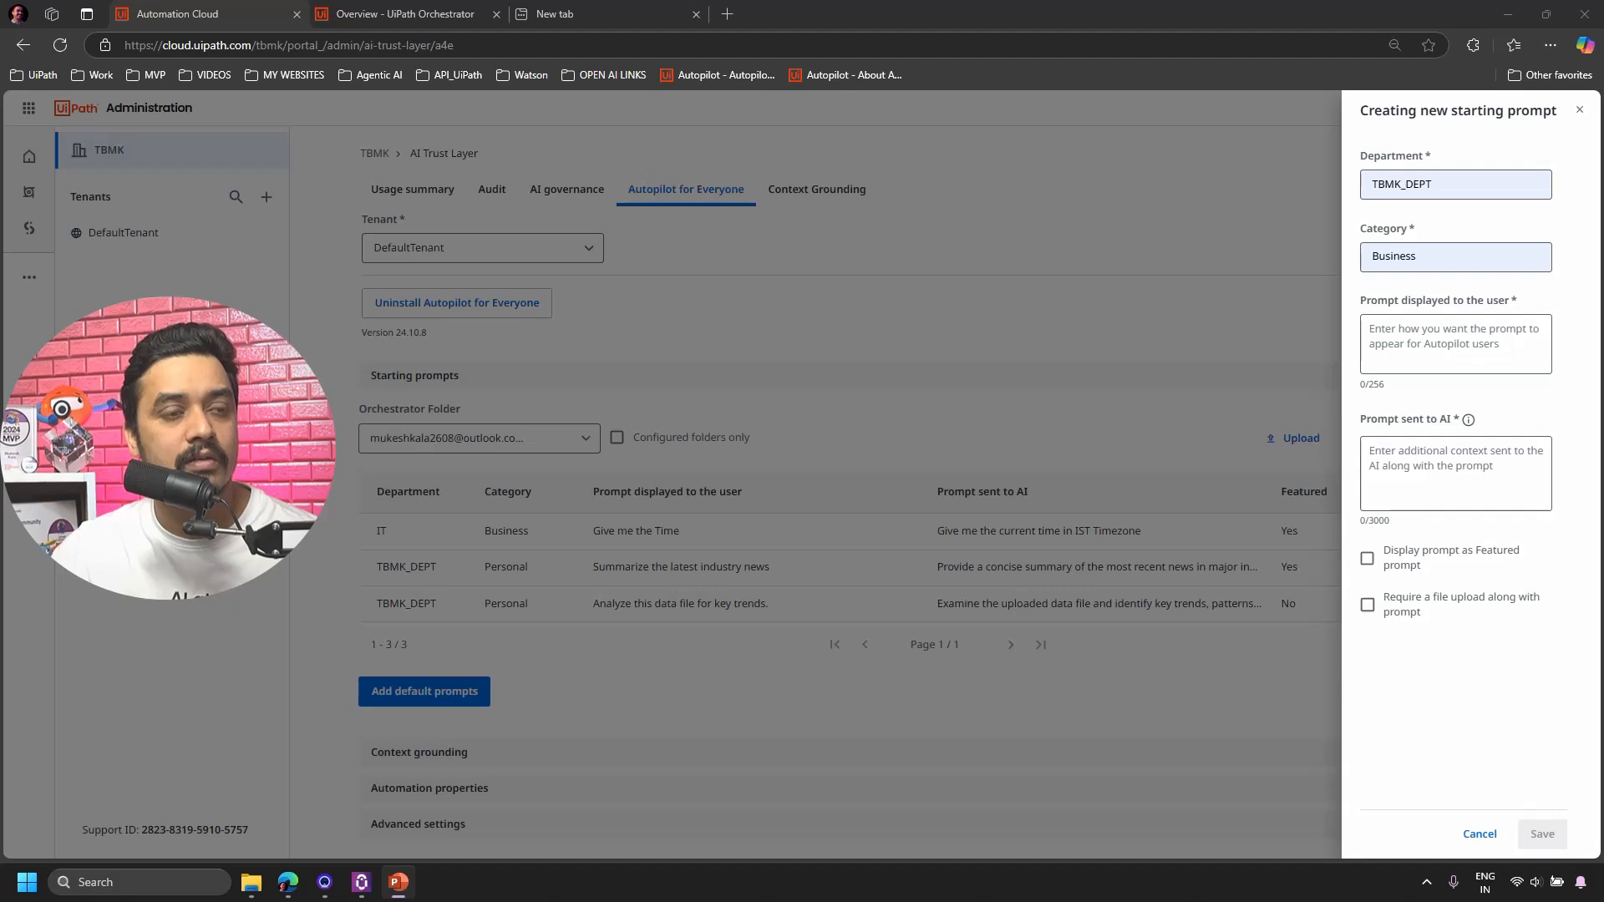
click(1438, 352)
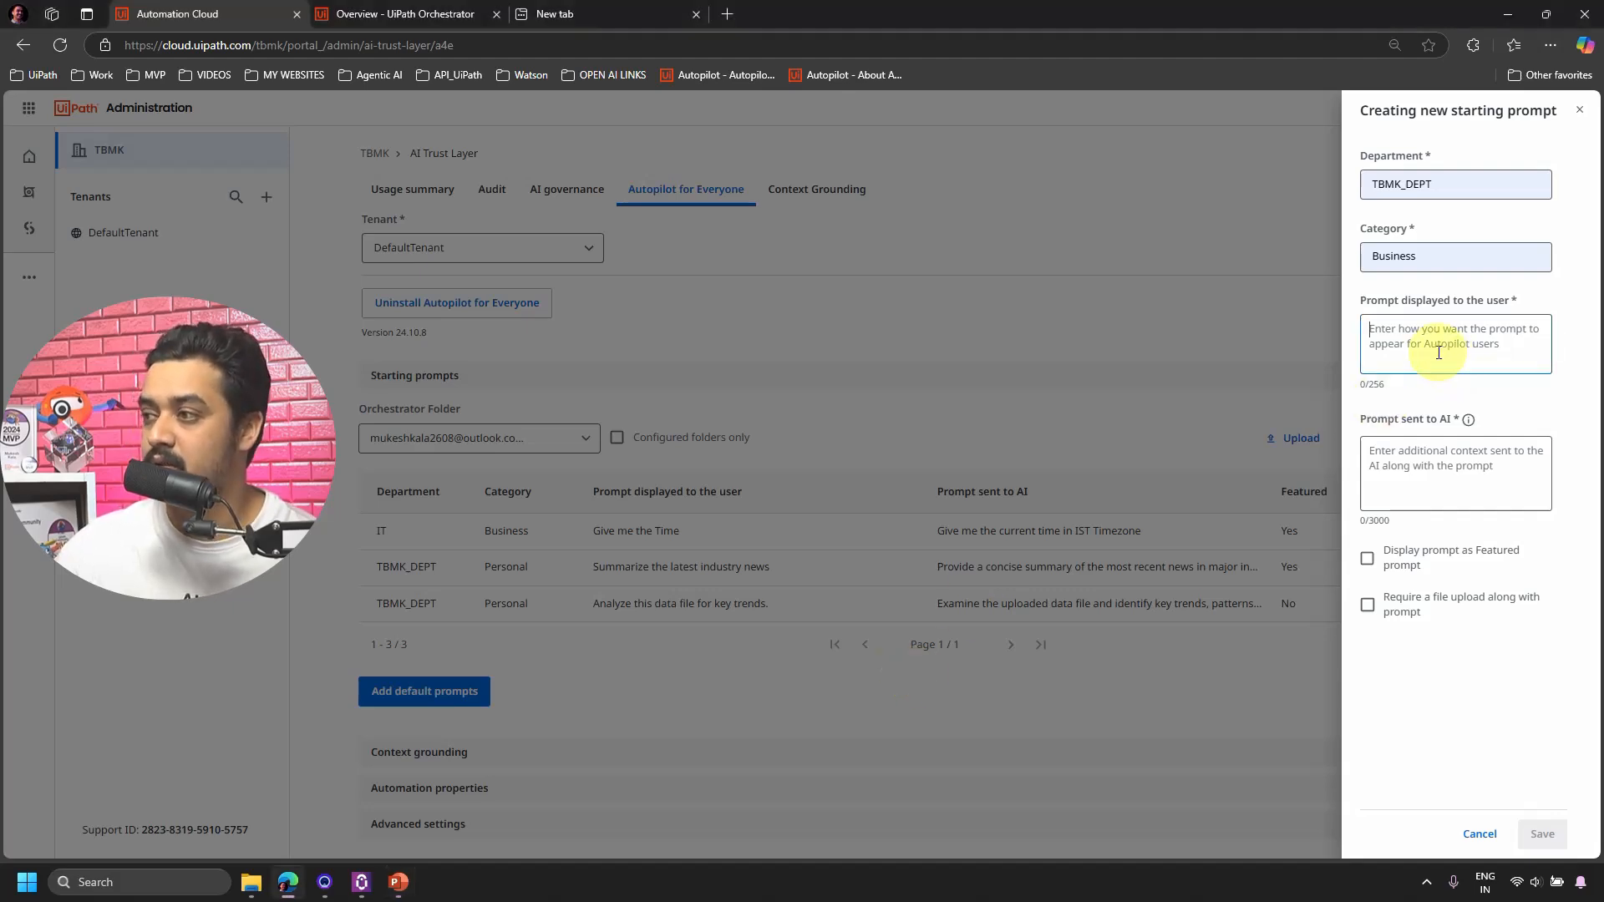
text(Generate a professional email response for a meeting request)
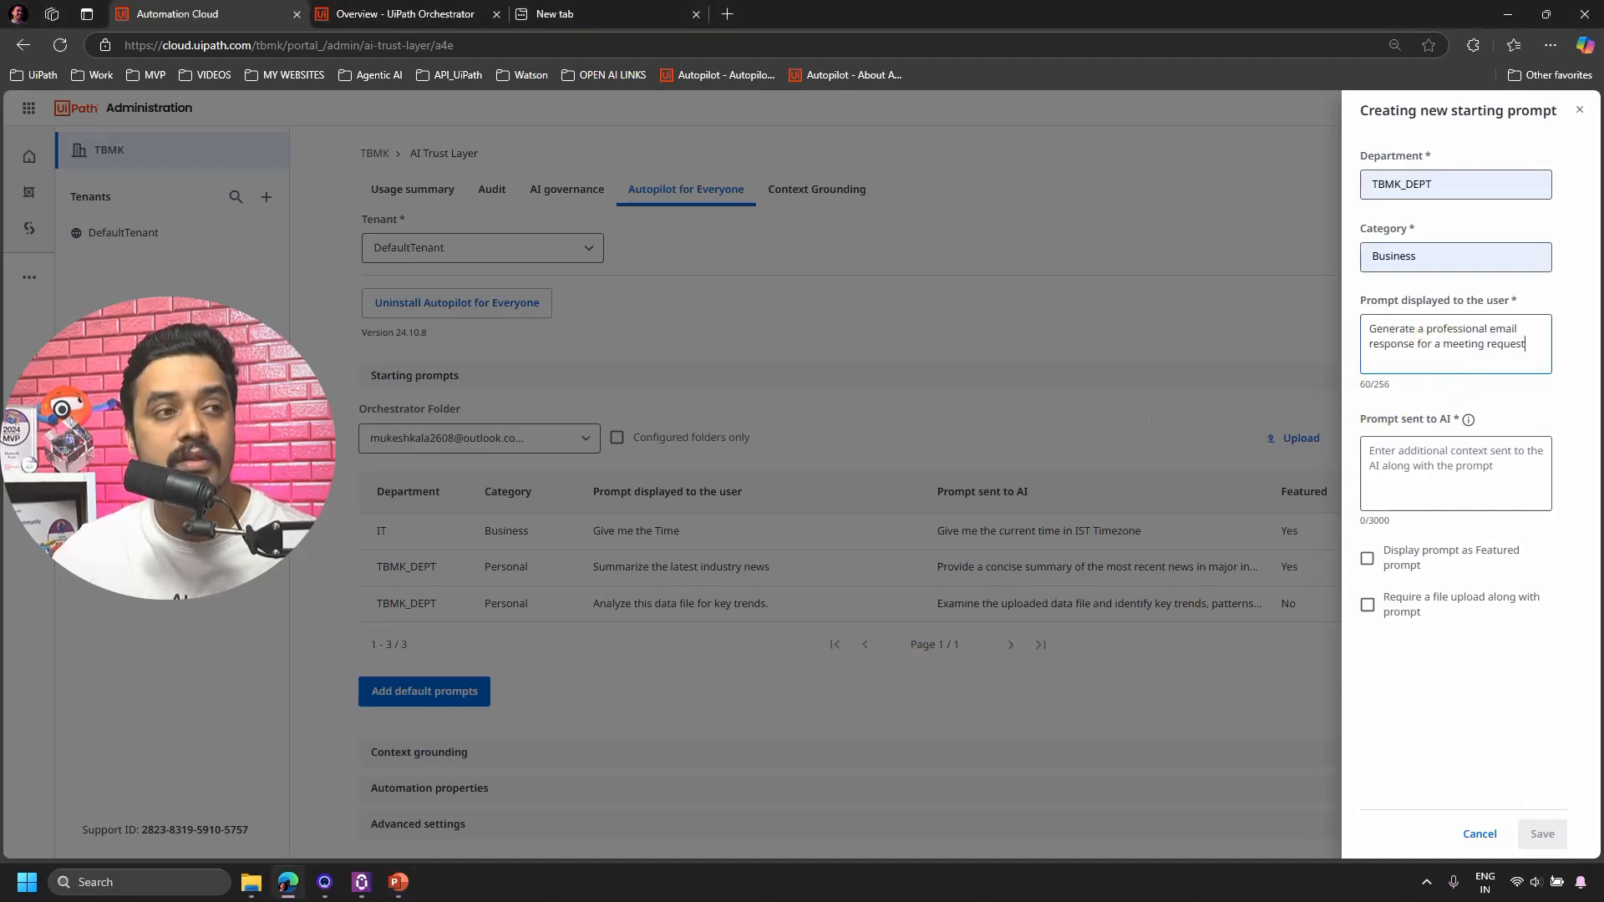
key(alt+Tab)
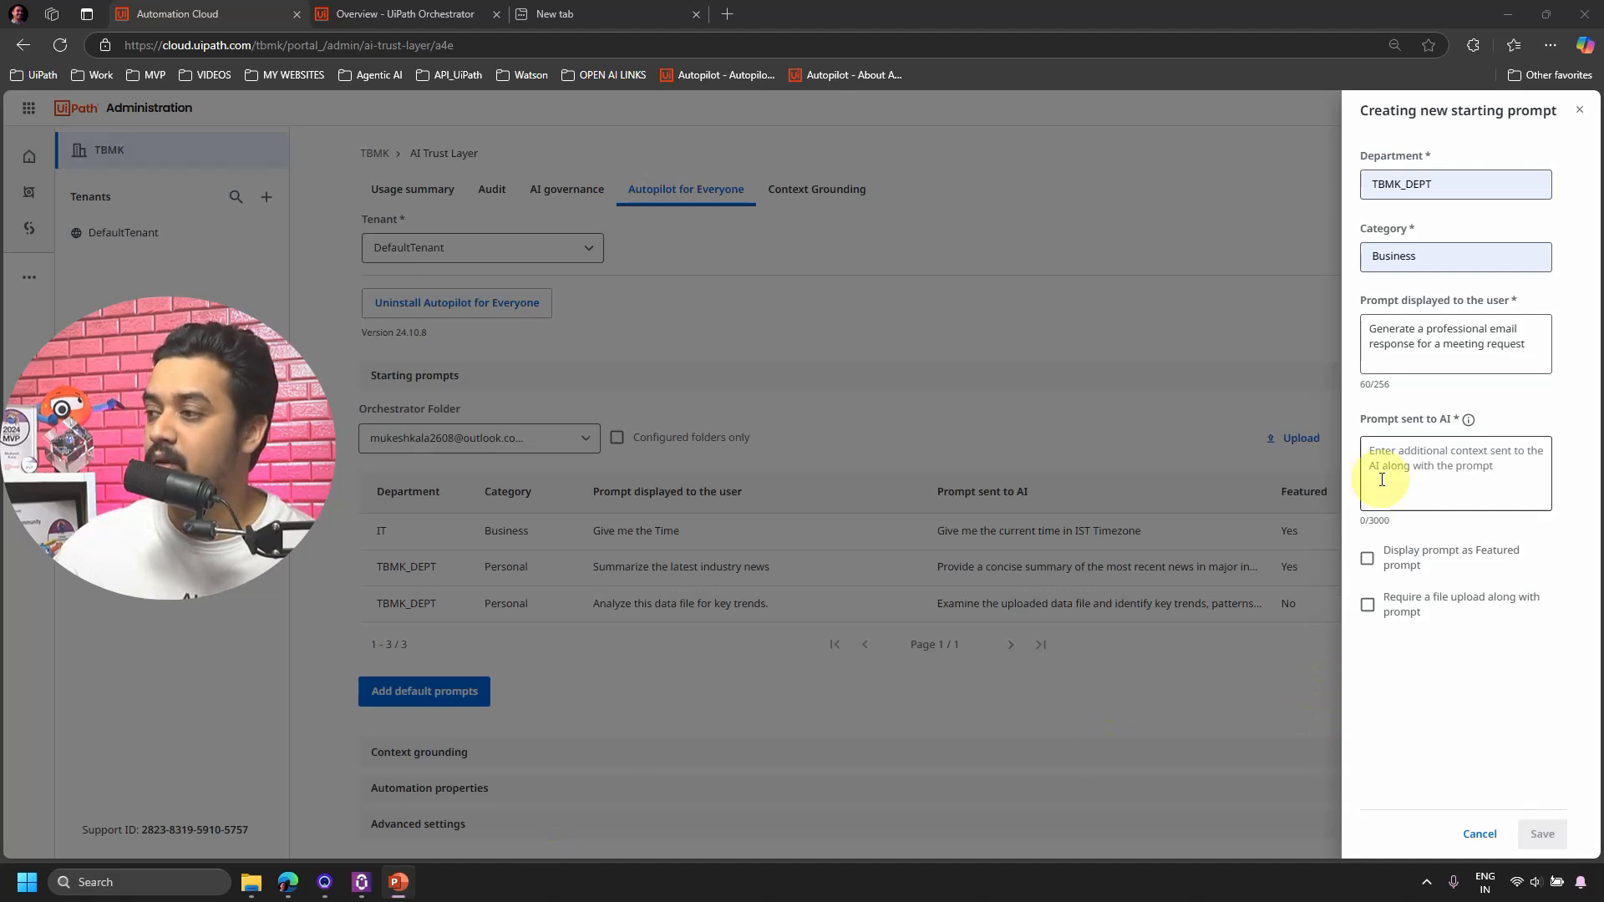
click(1423, 453)
text(Compose a formal and polite email response to confirm or reschedule a meeting request. Use a professional tone and provide alternative suggestions if necessary)
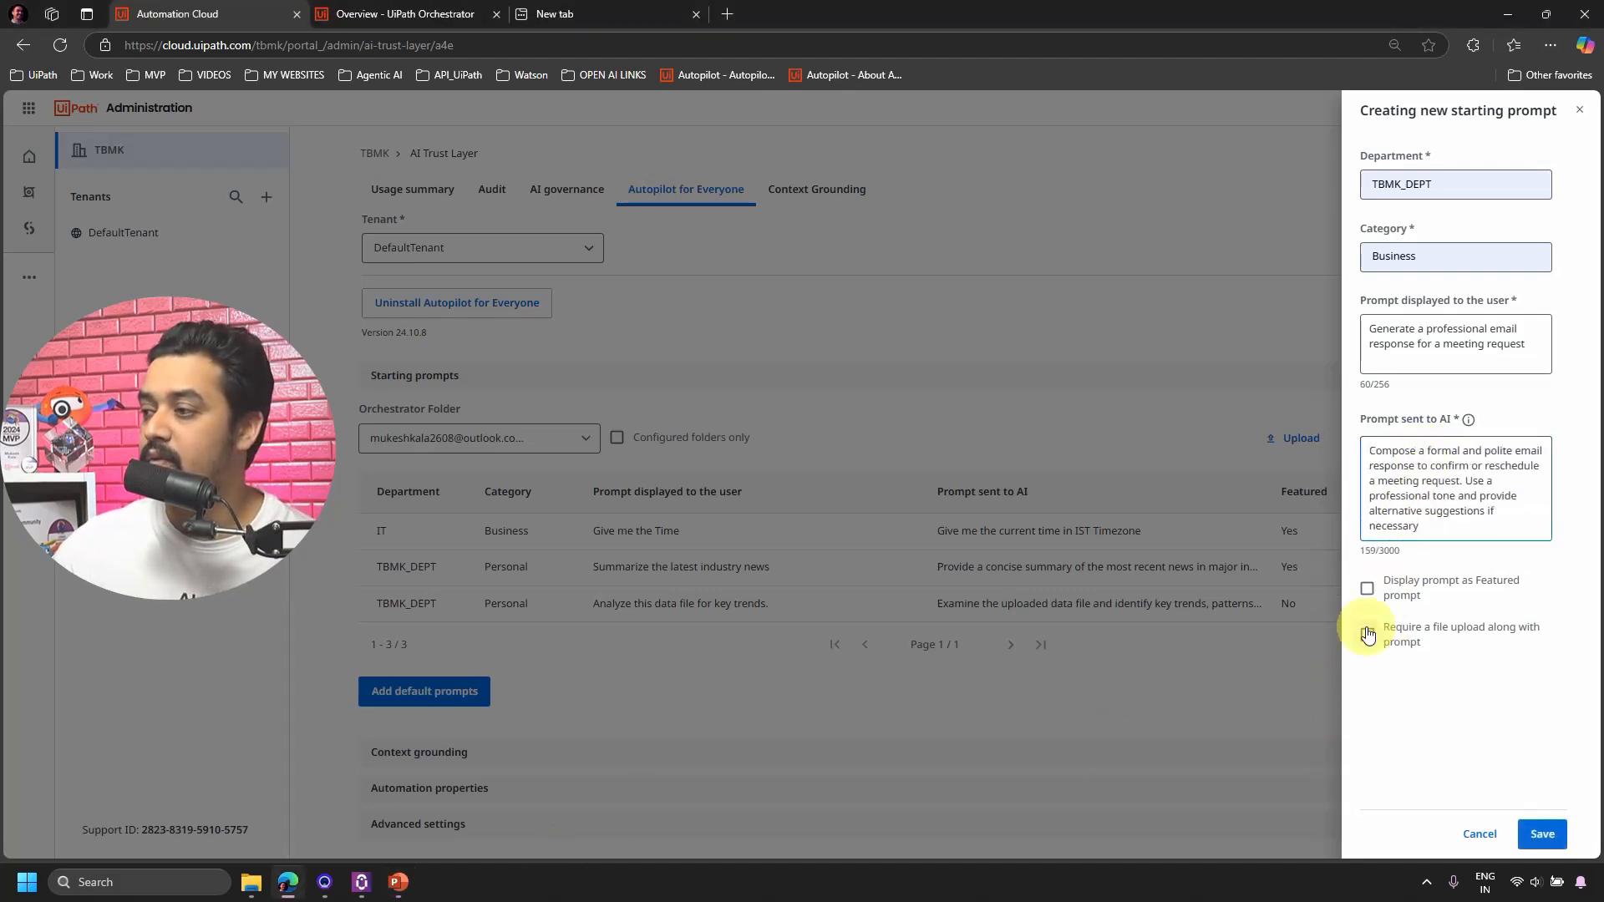
click(1541, 833)
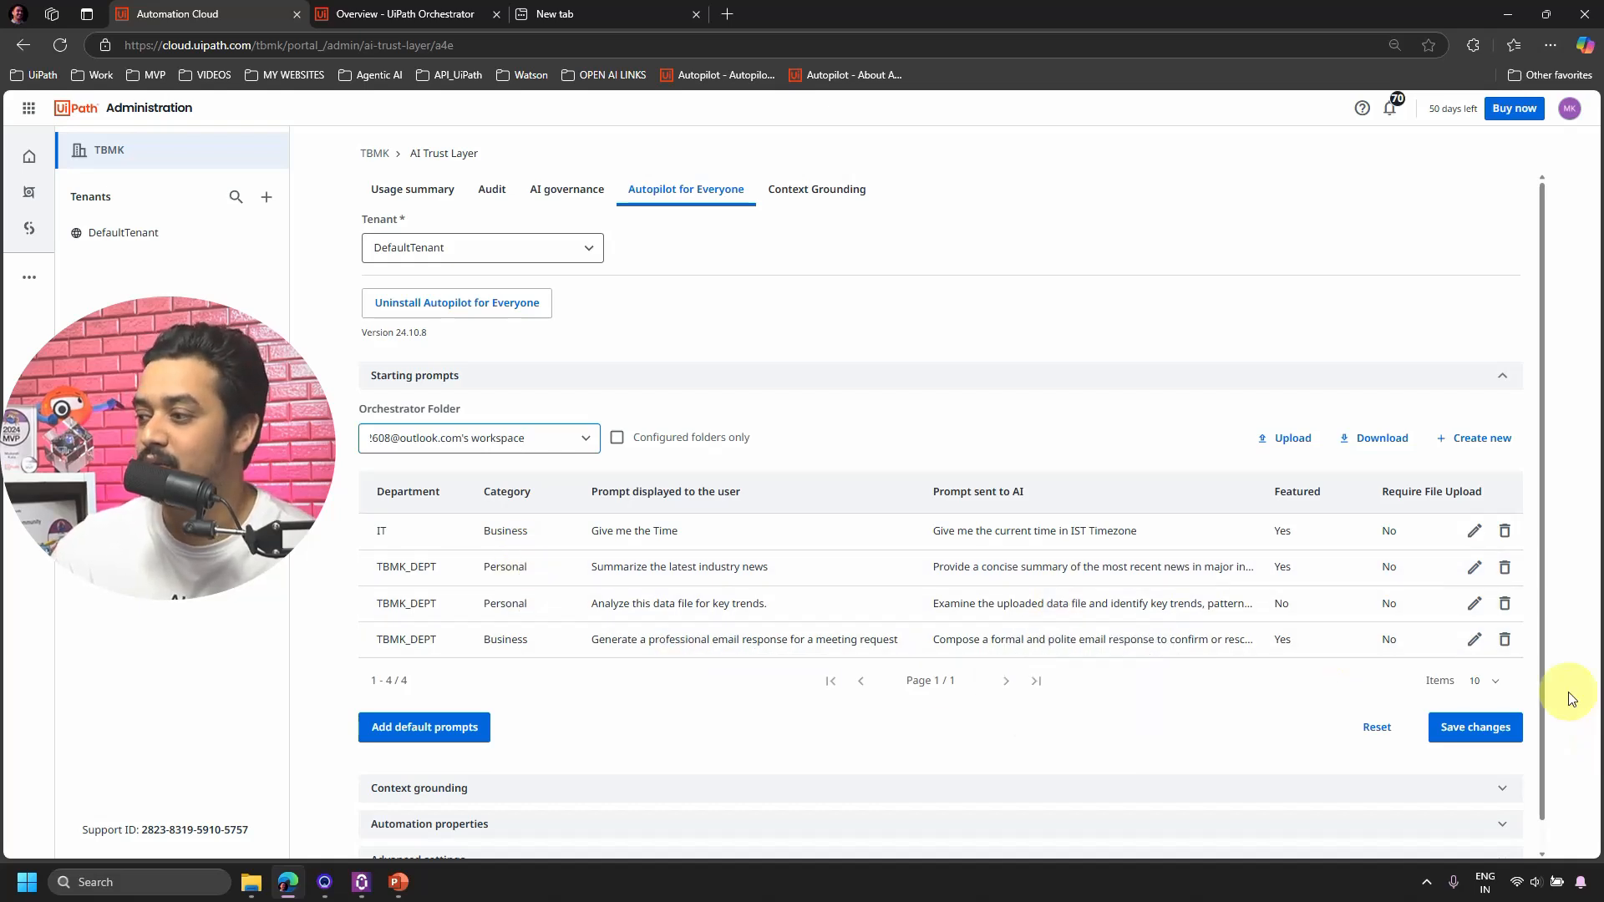
click(1458, 728)
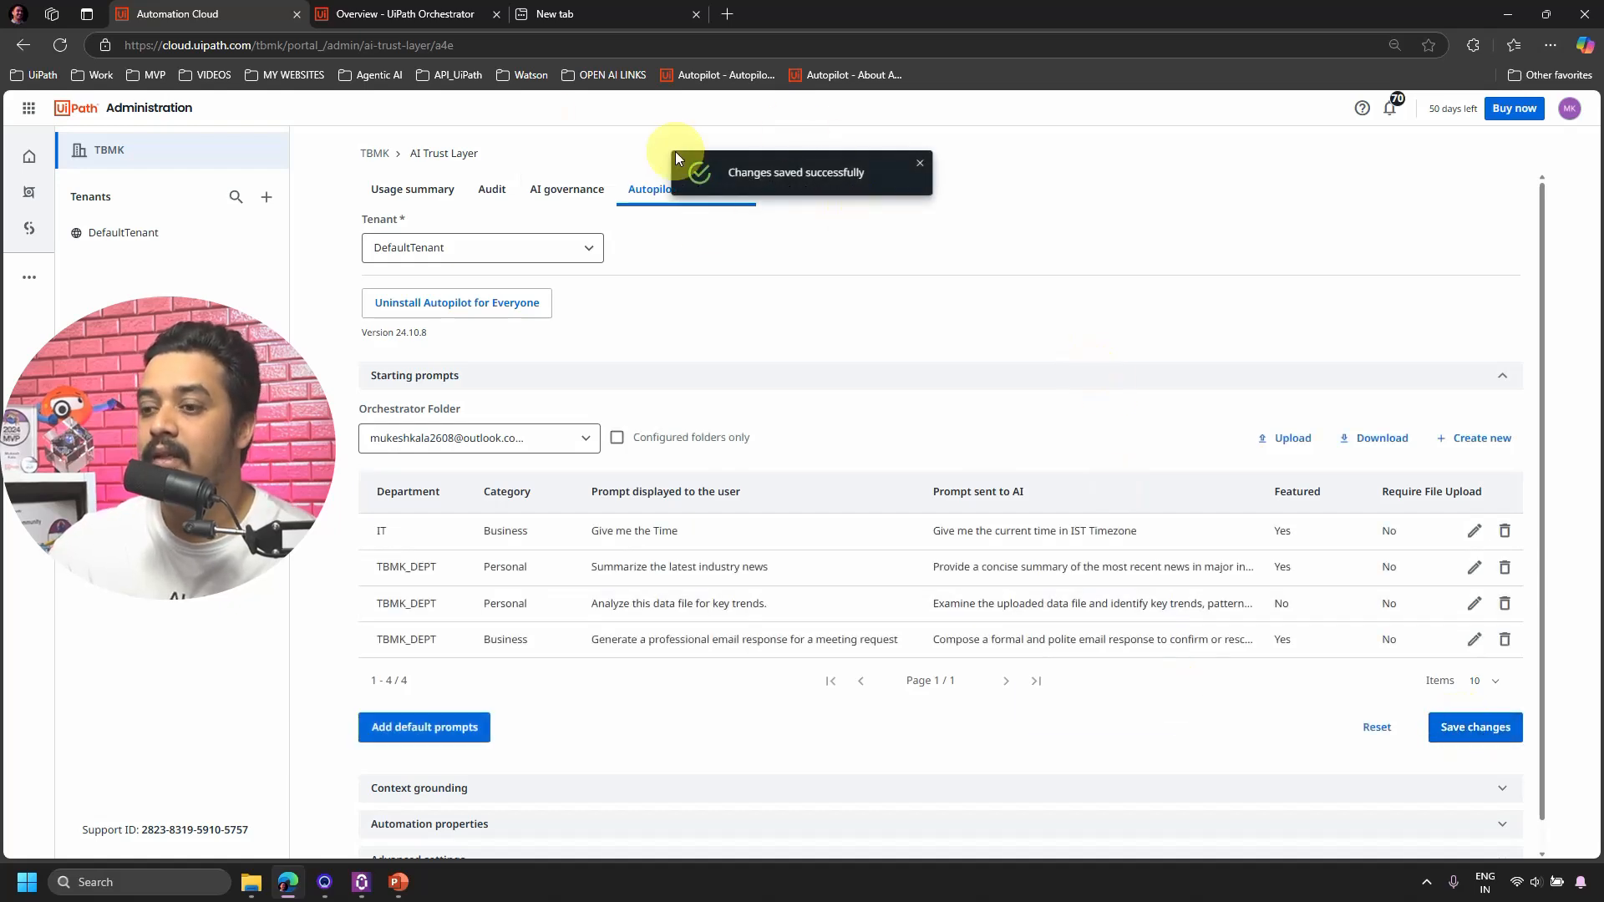
Refresh the UiPath Assistant policy from the tray icon and place the window beside the browser.
click(361, 881)
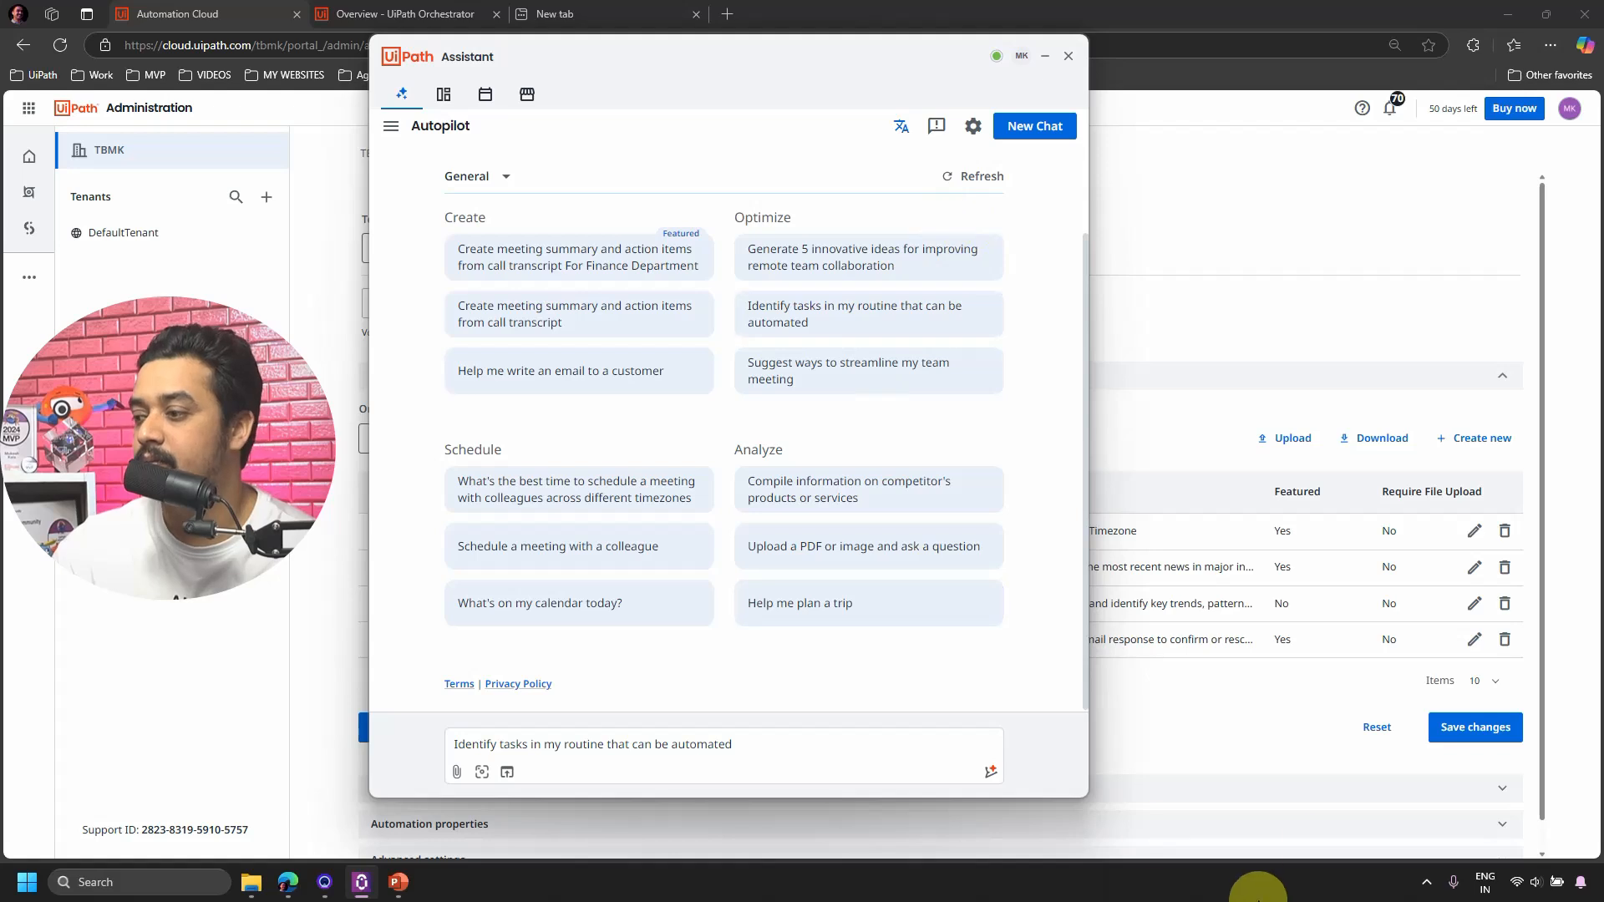
click(1427, 884)
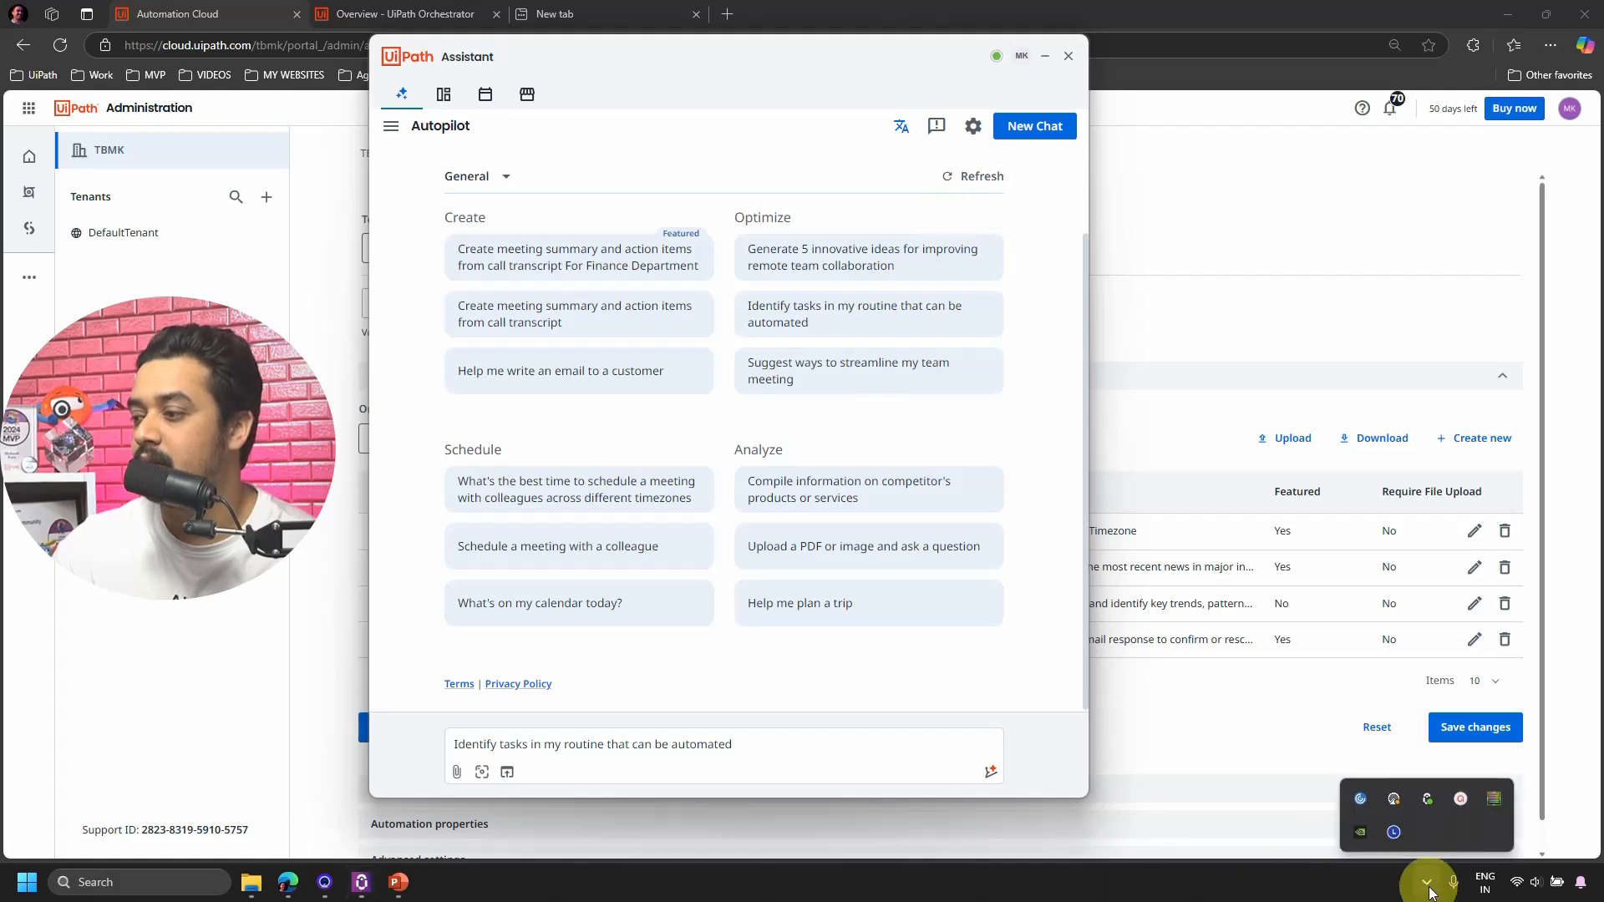
right_click(1429, 798)
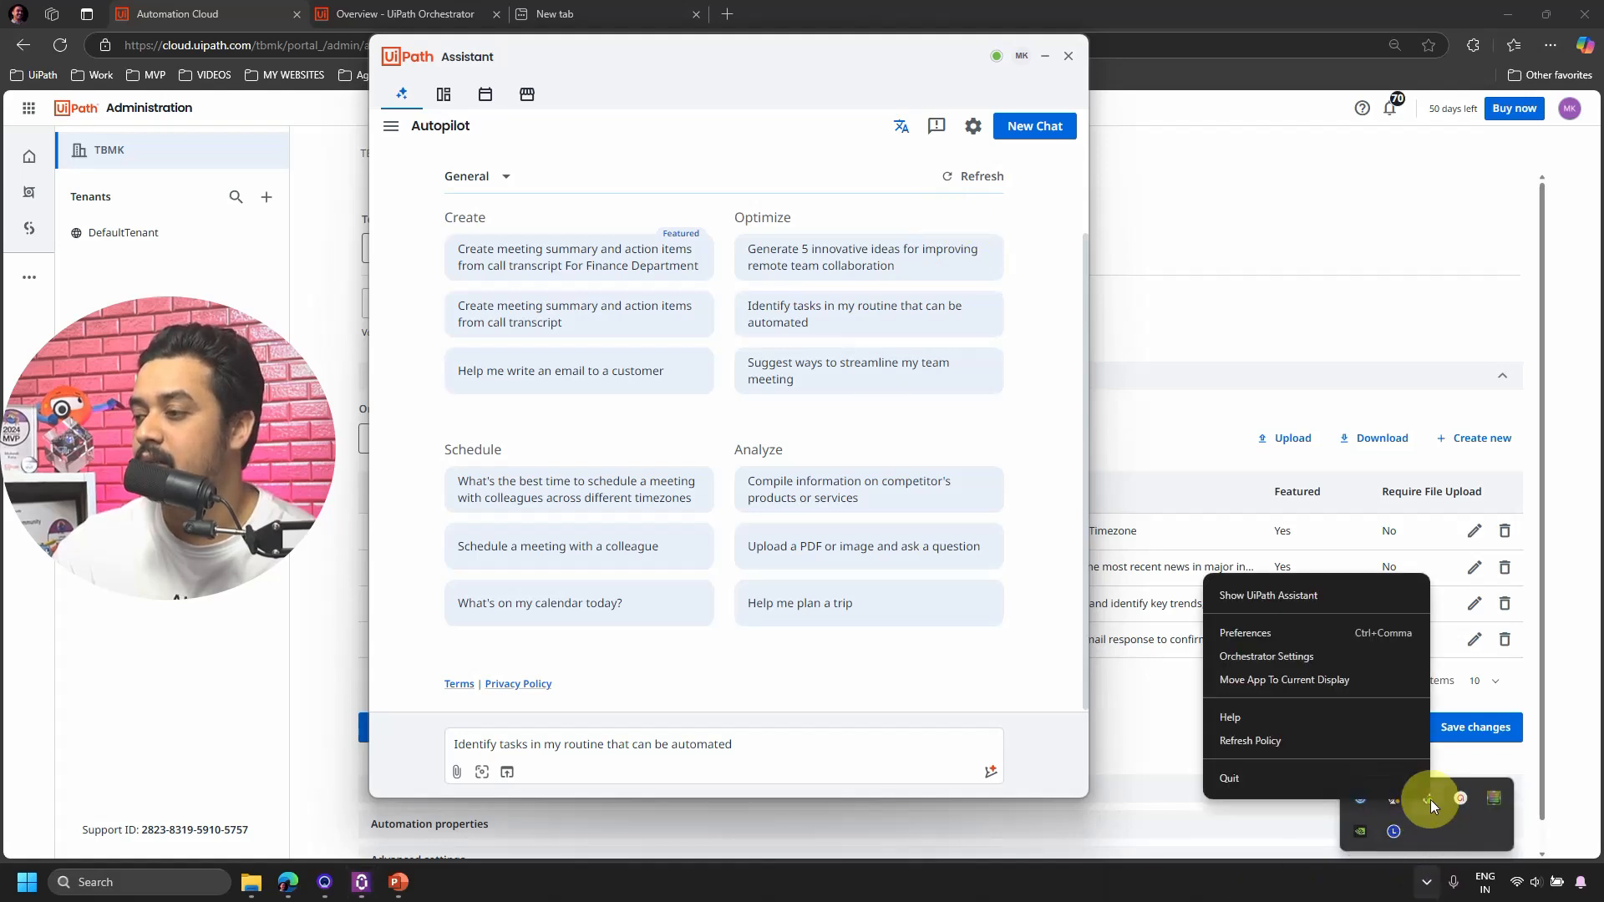
click(1278, 742)
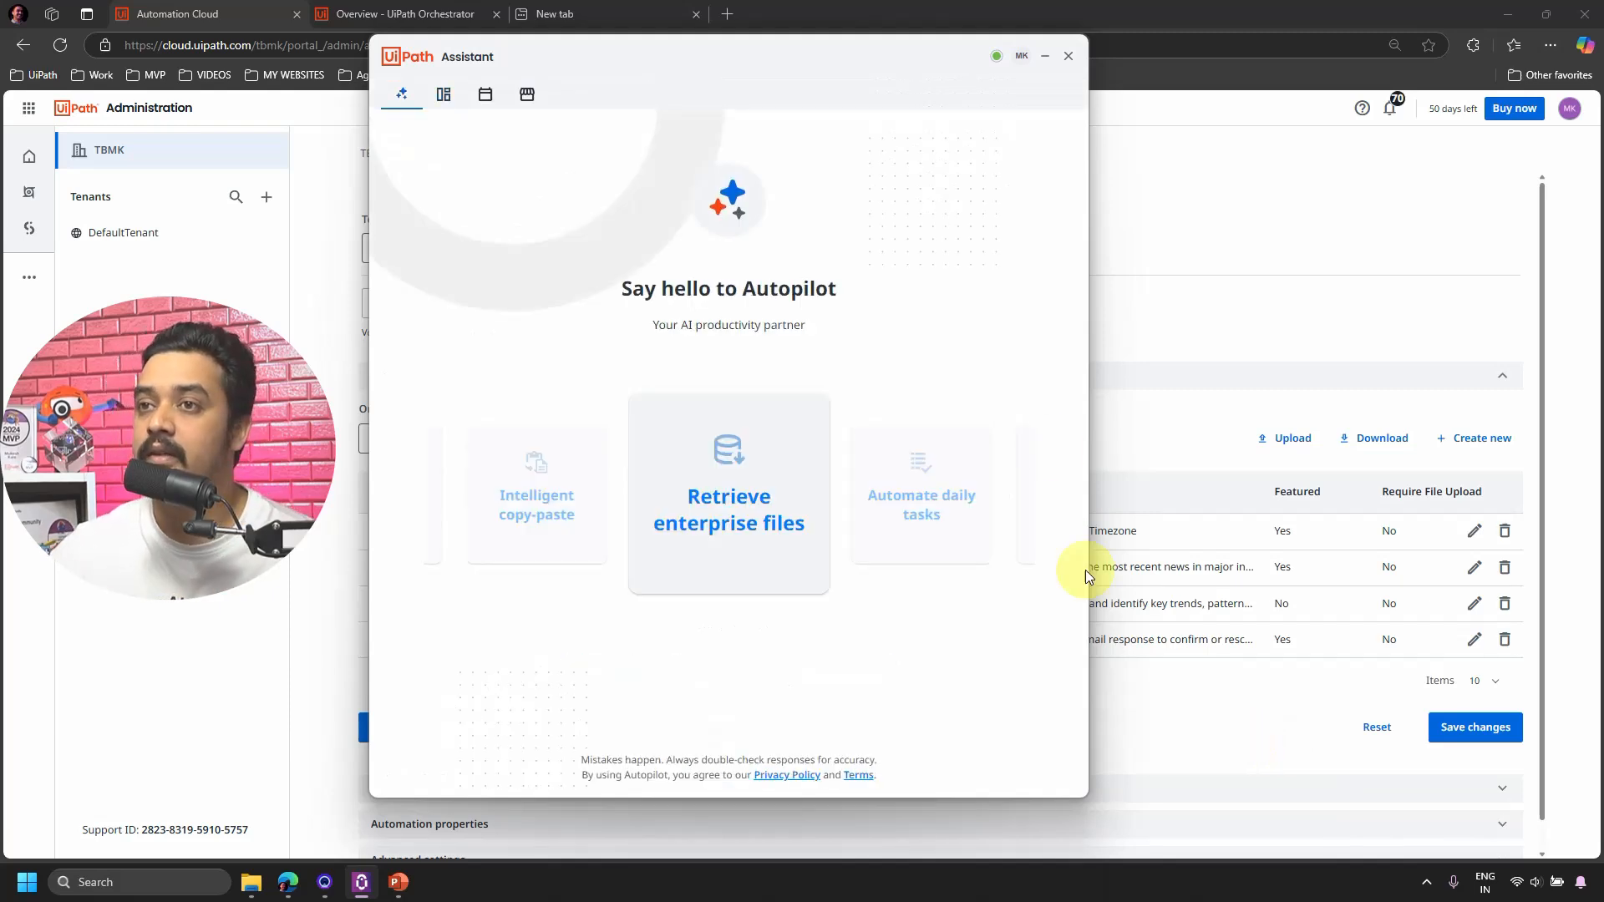
drag(762, 57, 1010, 390)
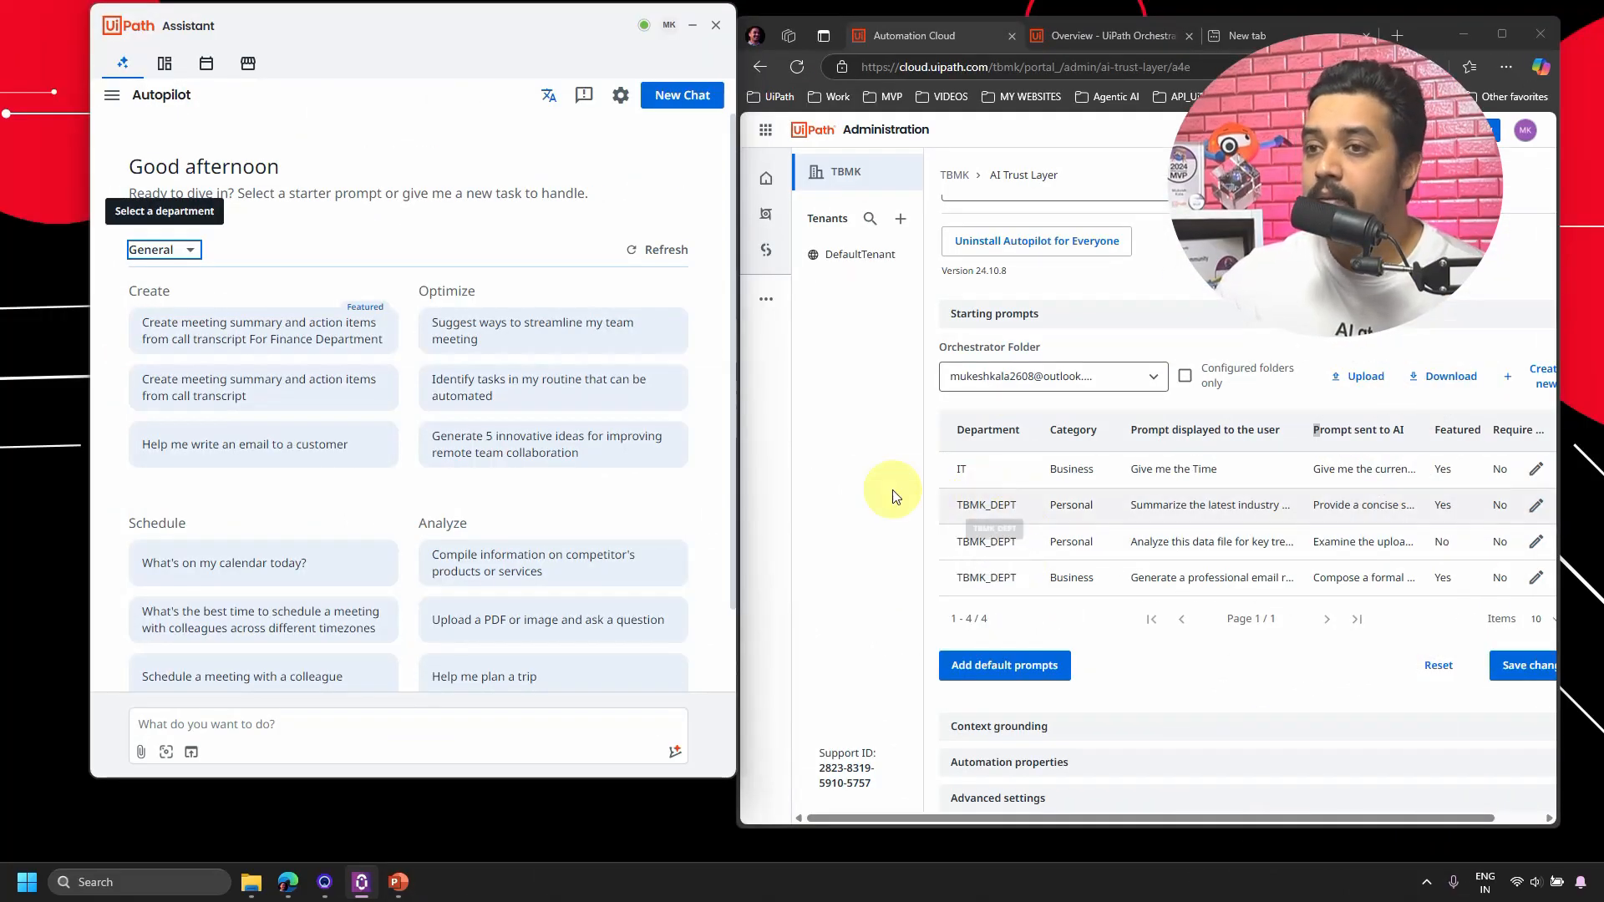
Switch Assistant to the TBMK_DEPT department and load the 'Summarize the latest industry news' starter prompt.
click(189, 249)
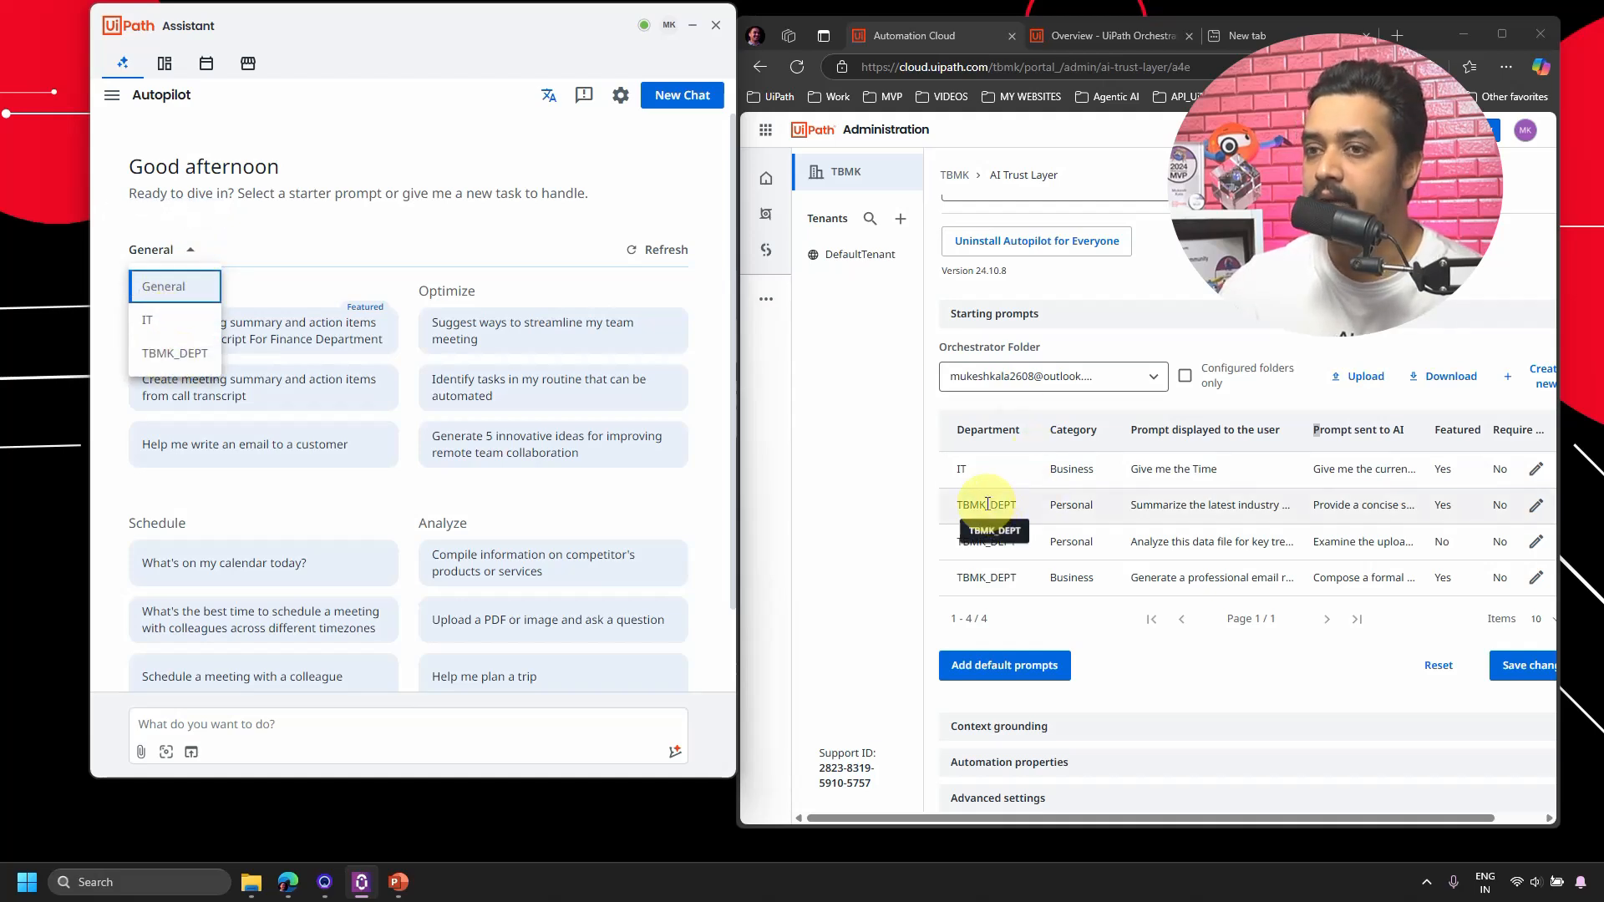
click(177, 354)
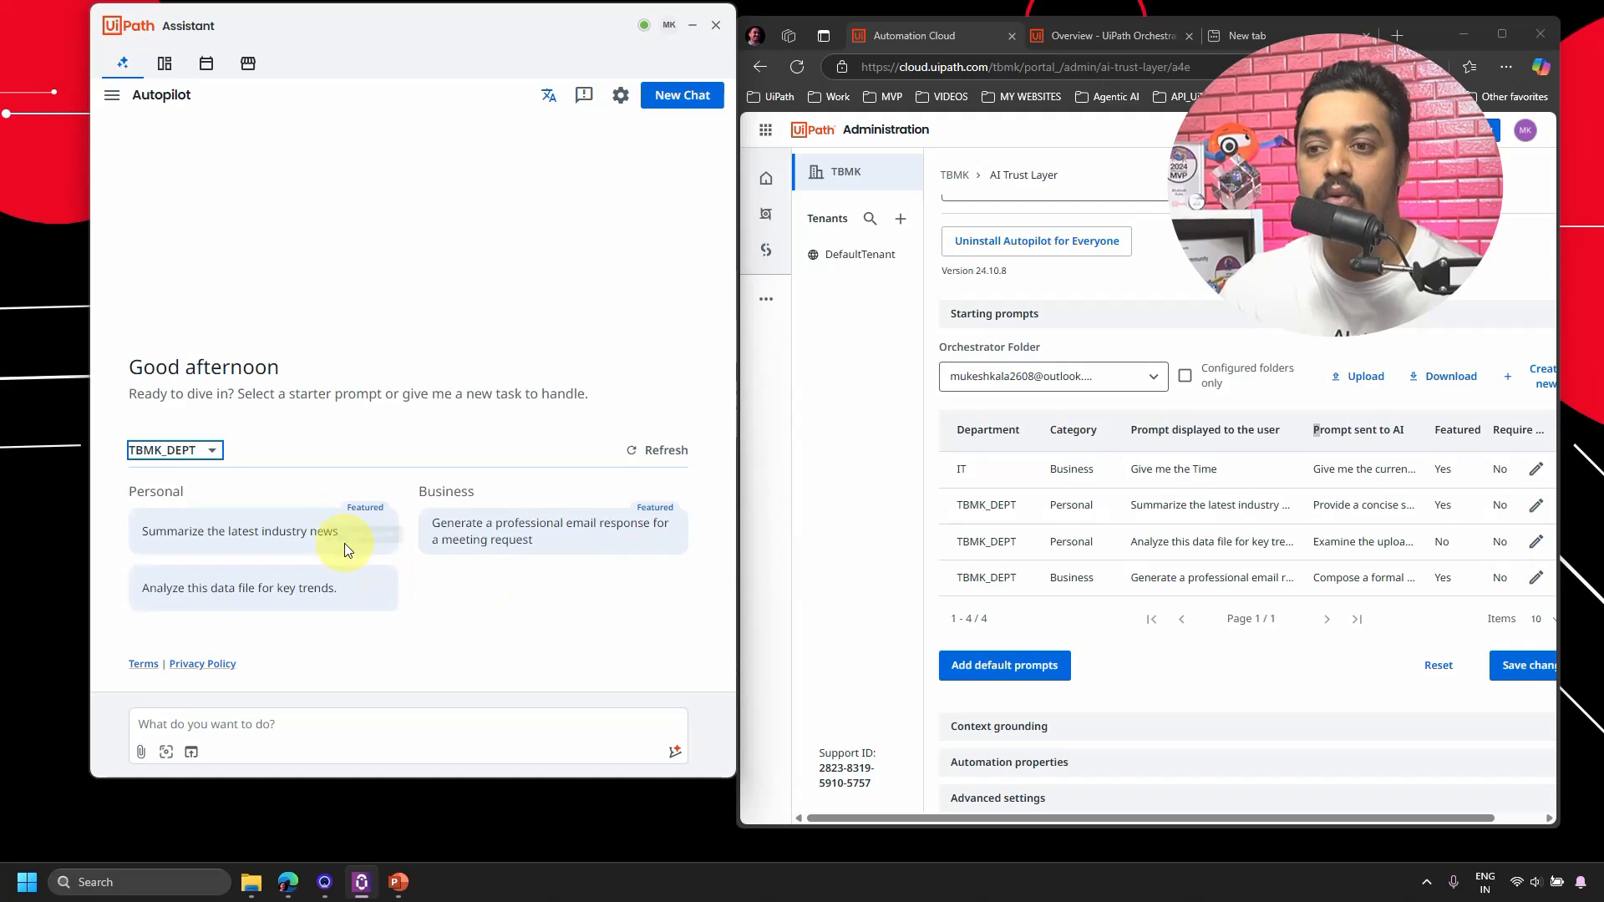
mouse_move(362, 522)
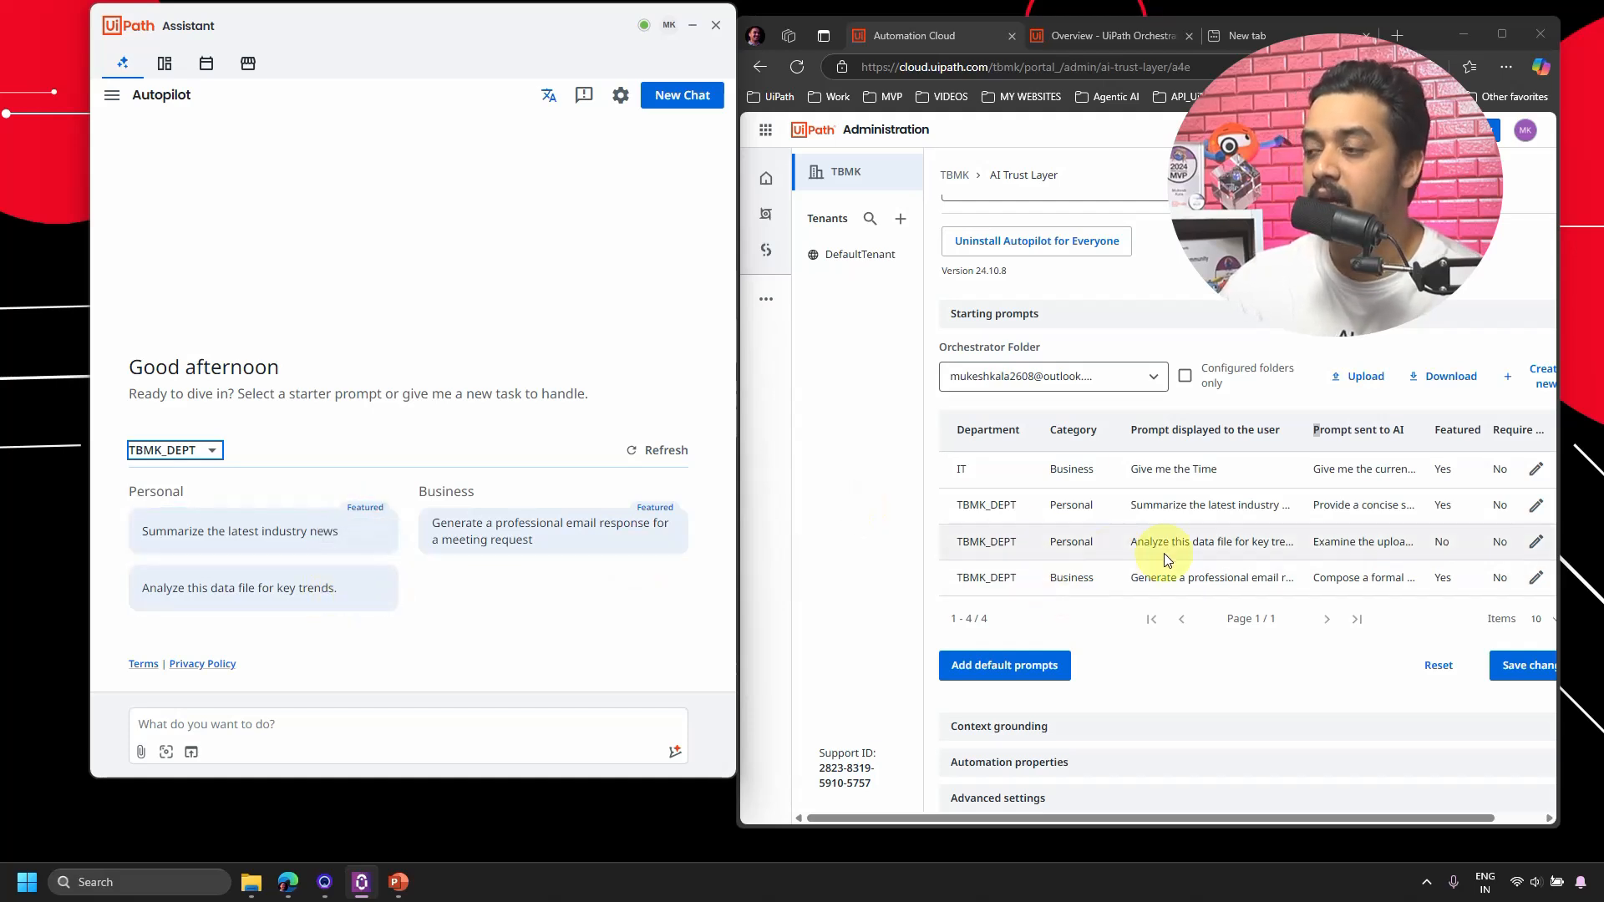
mouse_move(655, 511)
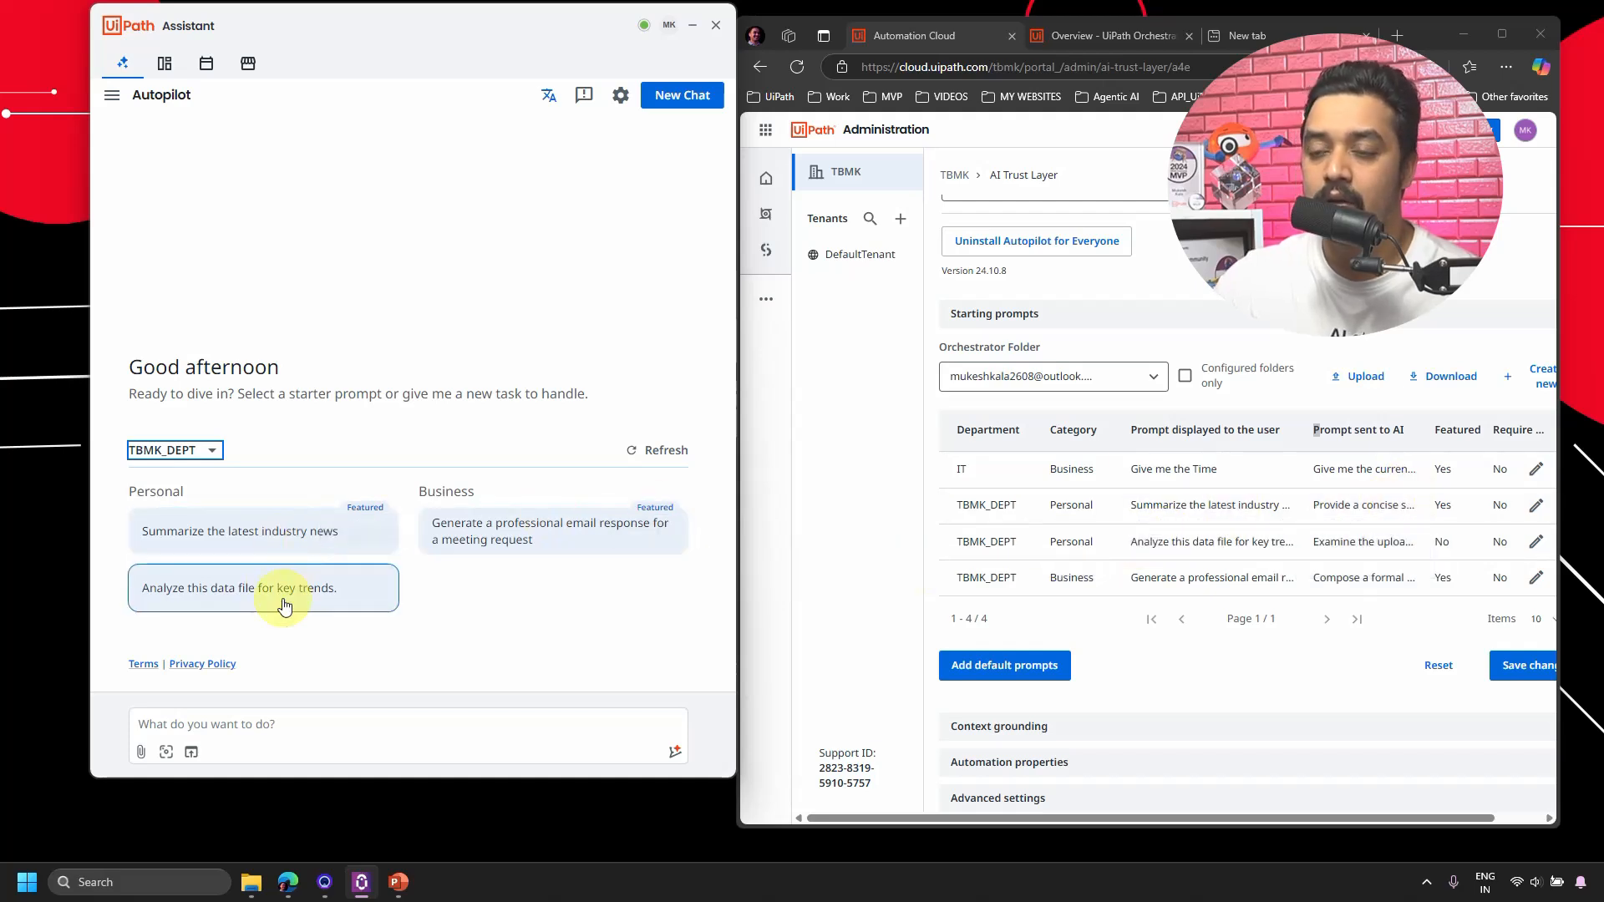
click(246, 544)
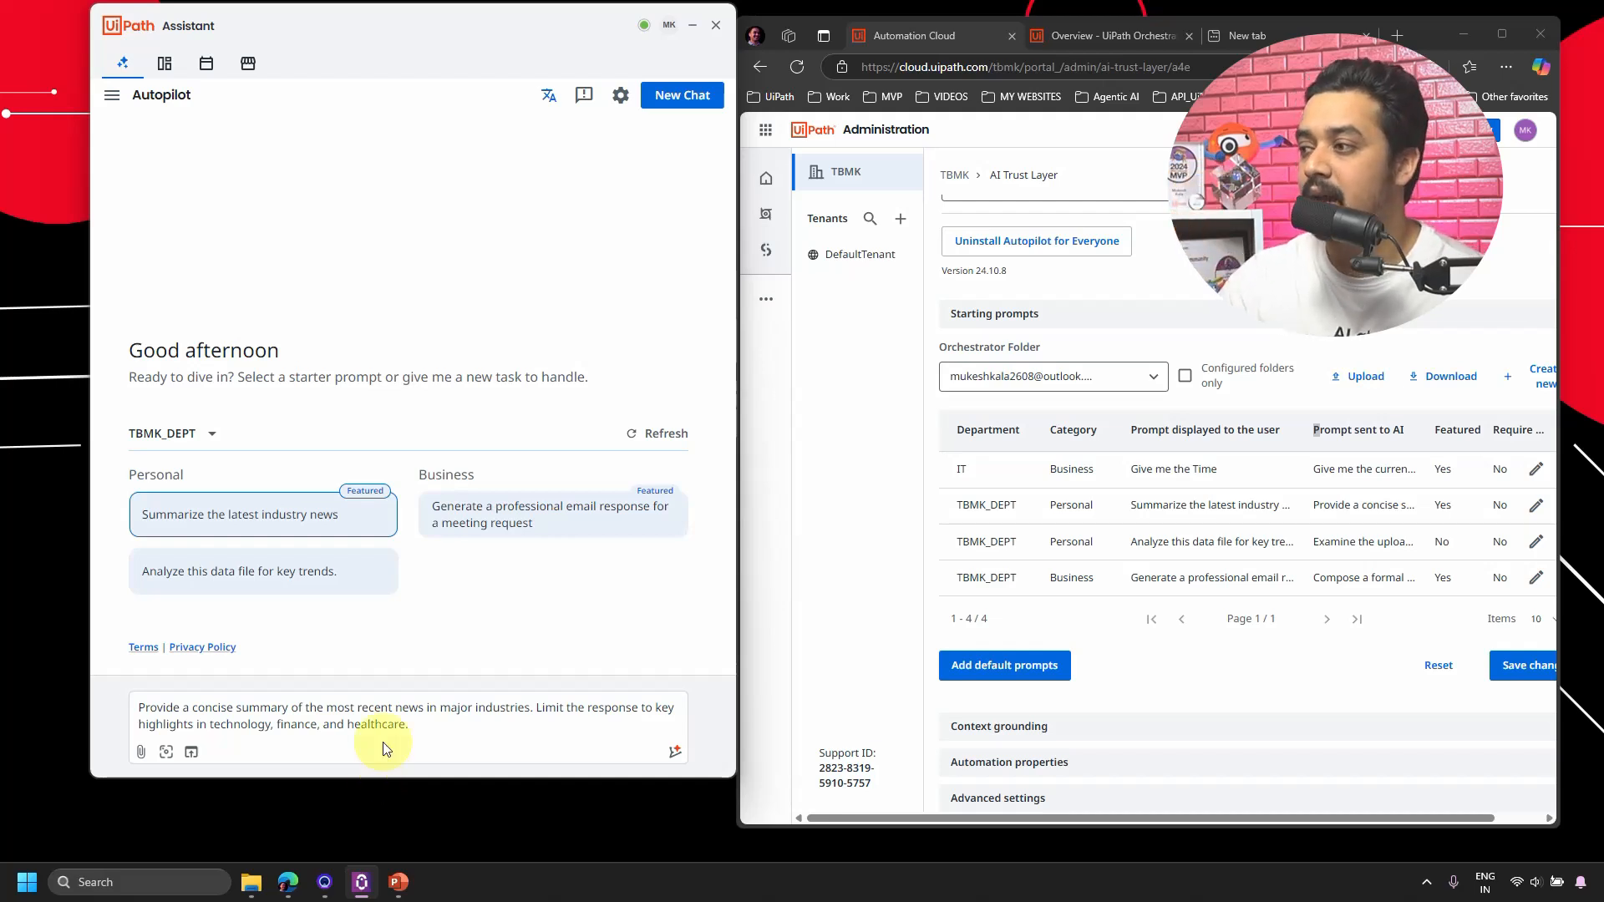
Compare the news prompt's admin settings without changes, then send the prompt to Autopilot.
click(1534, 506)
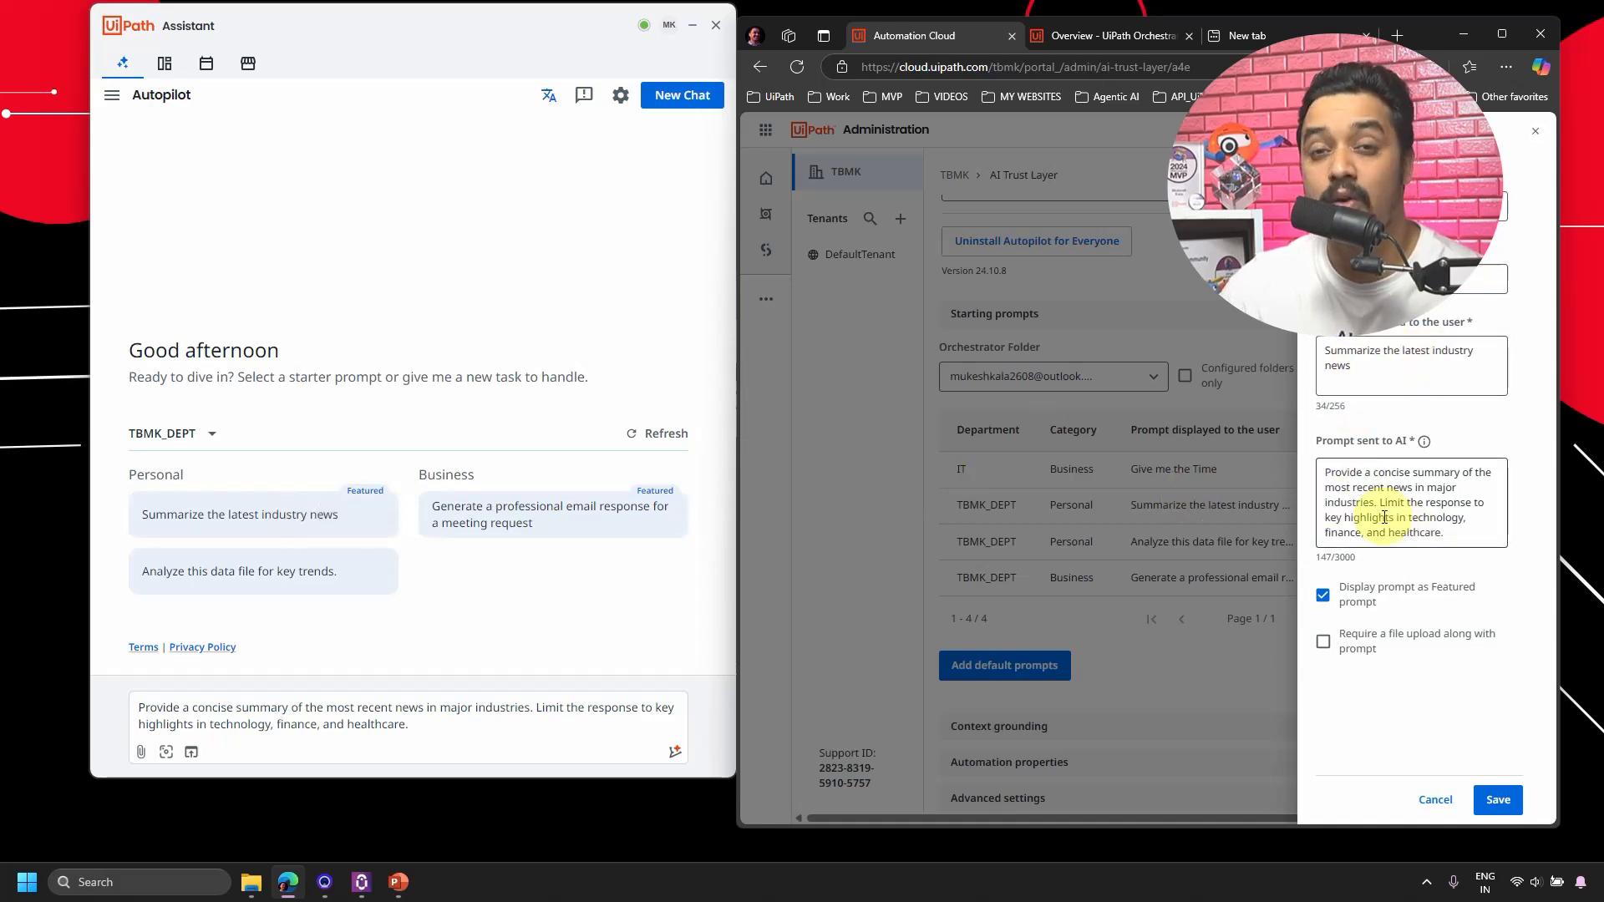
click(1433, 798)
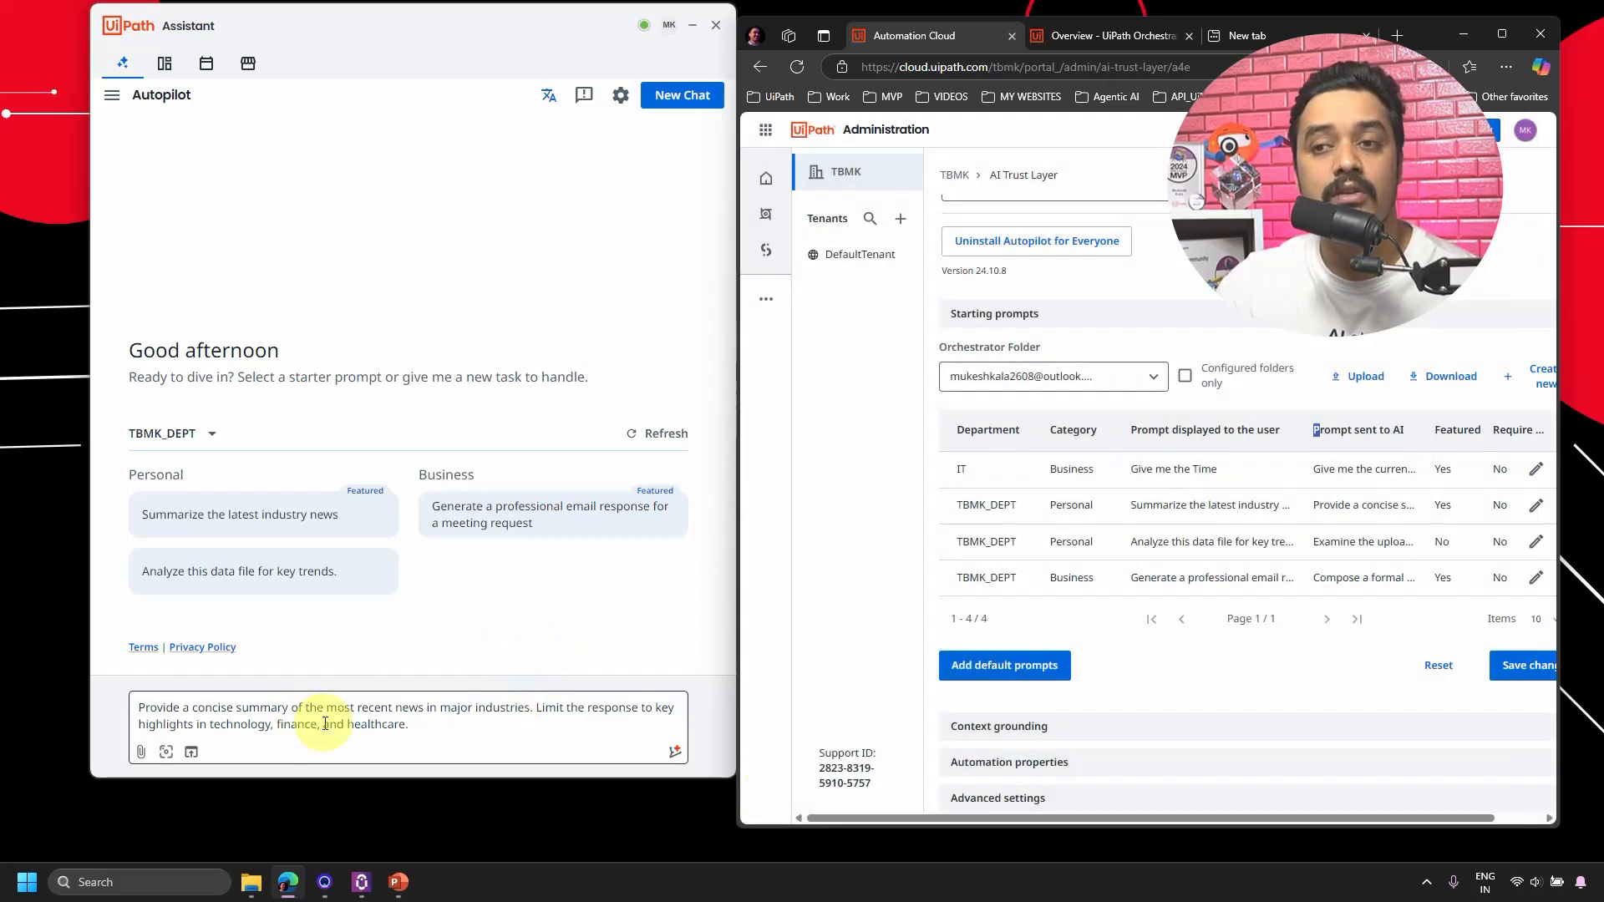
click(675, 753)
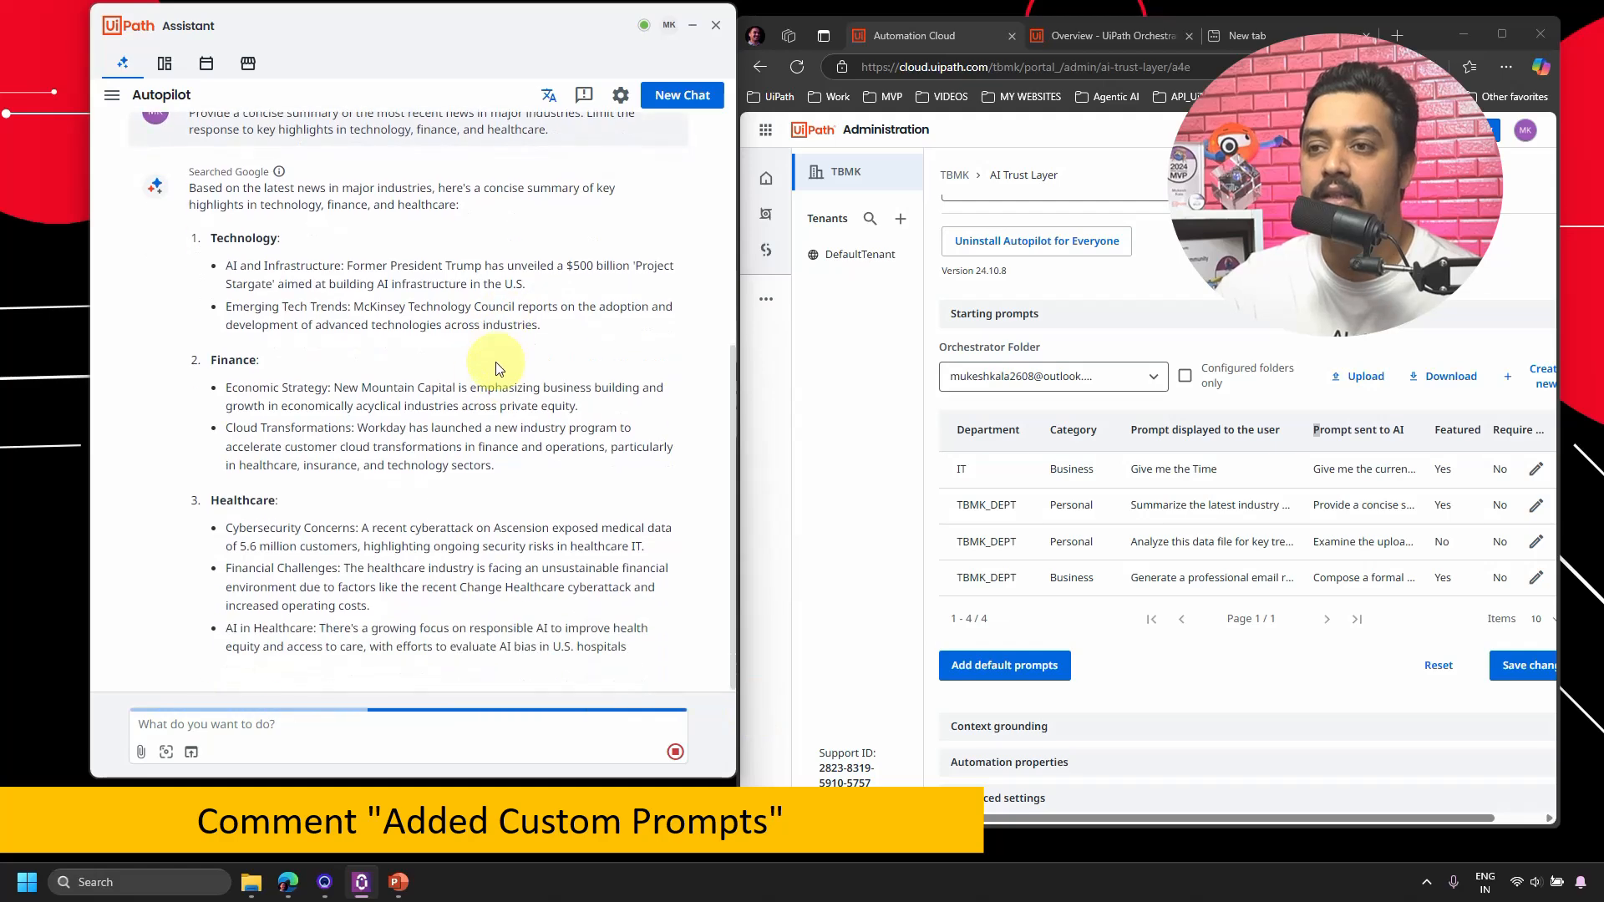
Review Autopilot's technology, finance and healthcare highlights, then close Assistant and maximize the browser.
scroll(418, 601, up, 5)
scroll(405, 502, down, 5)
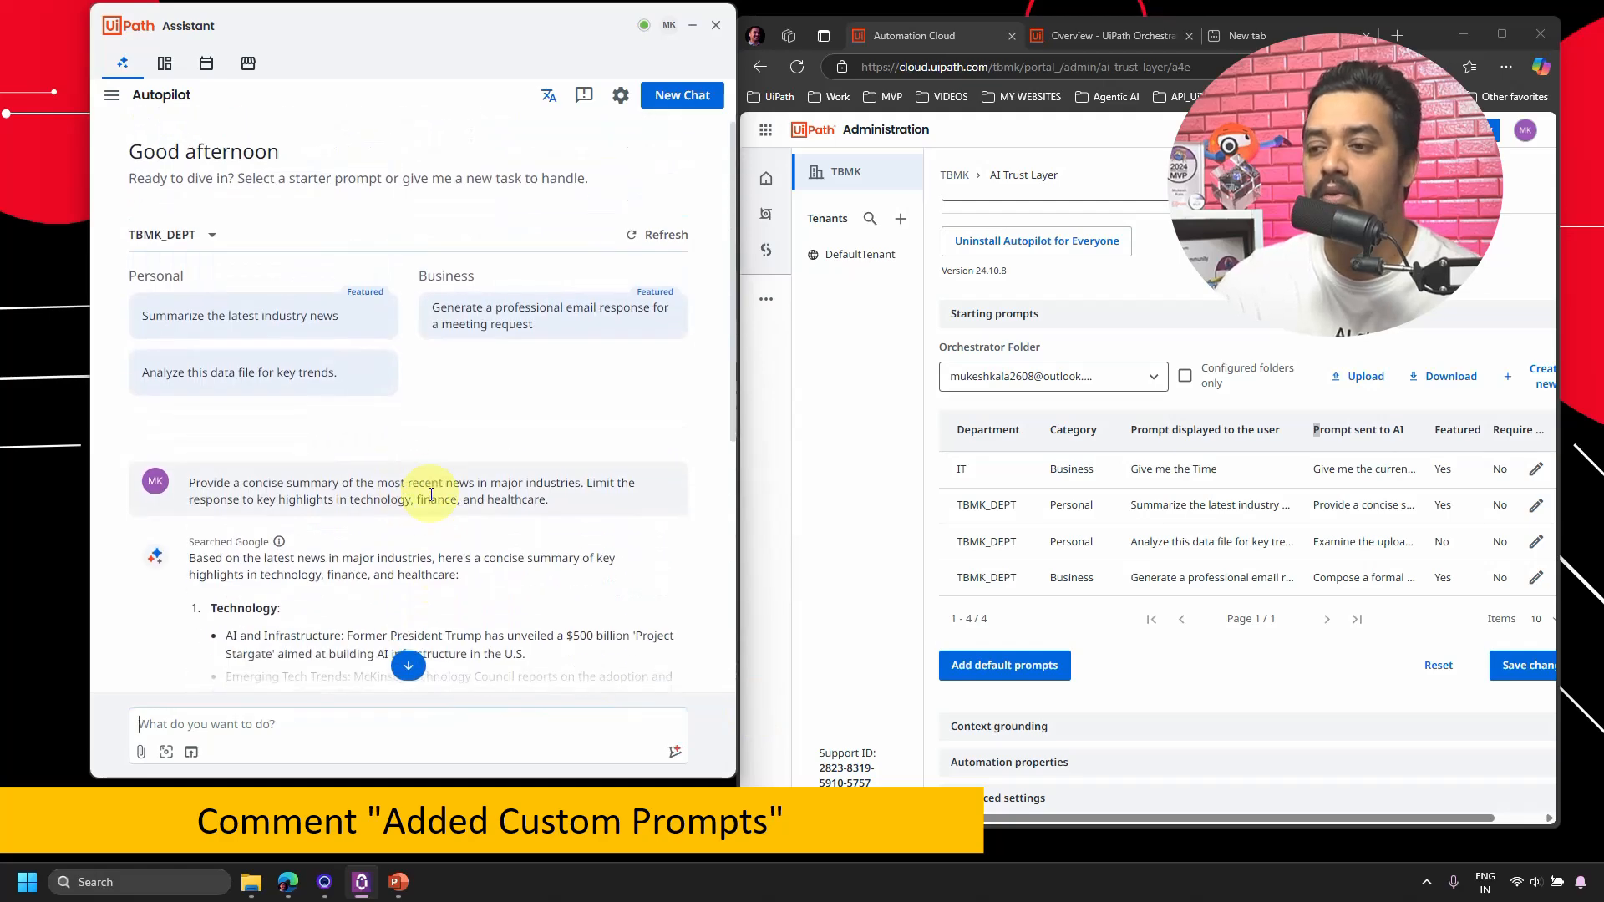
scroll(451, 509, up, 5)
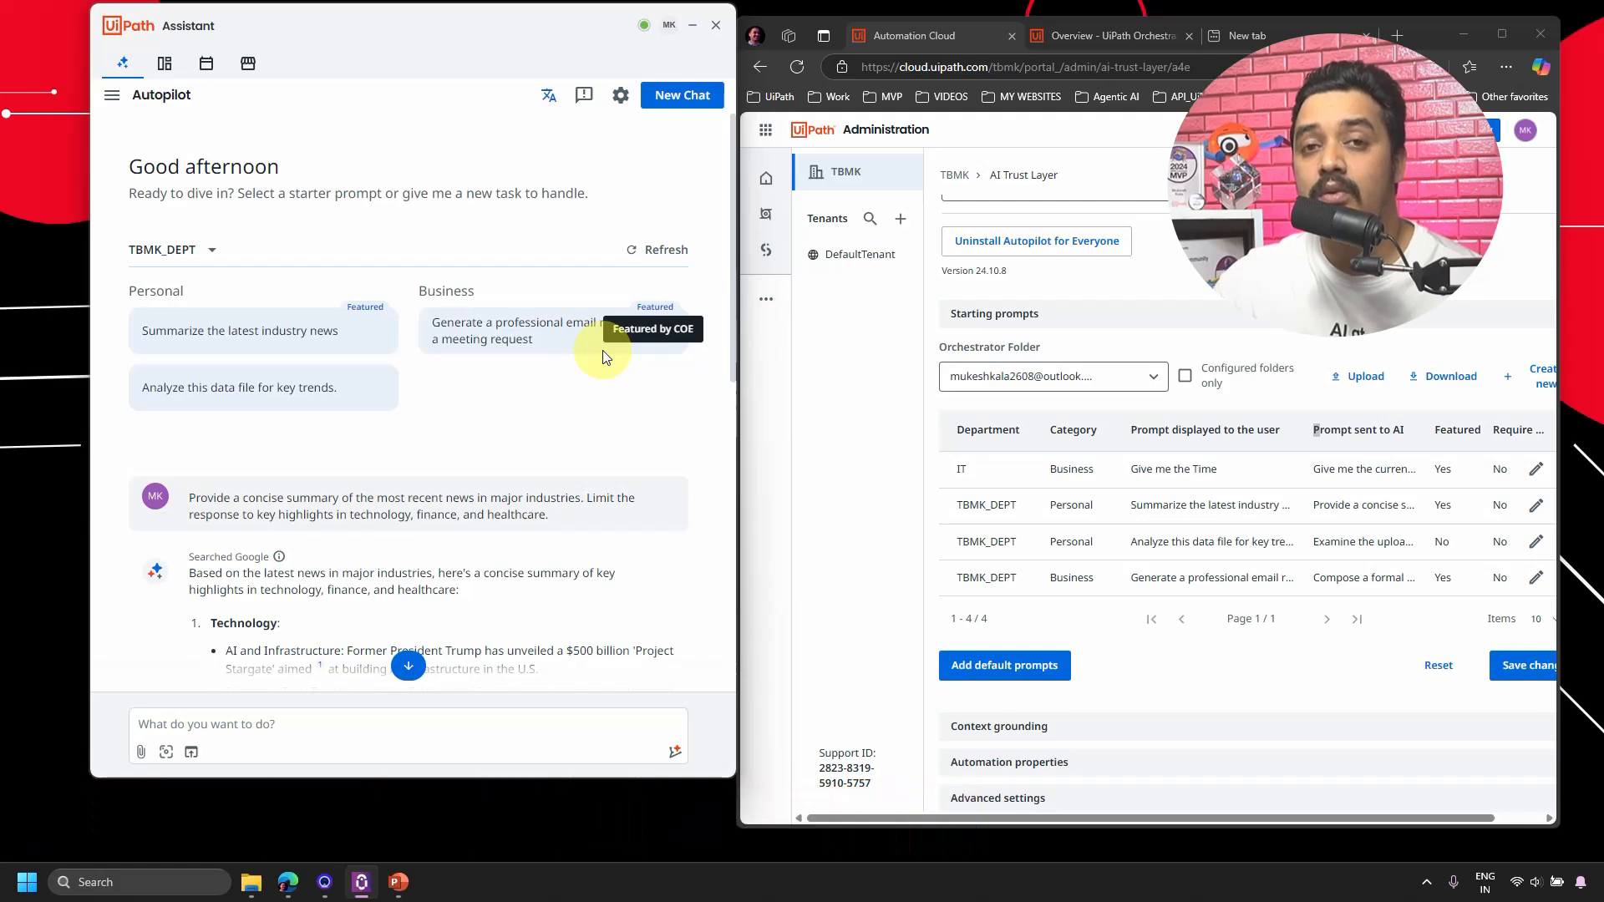
click(692, 25)
click(1499, 38)
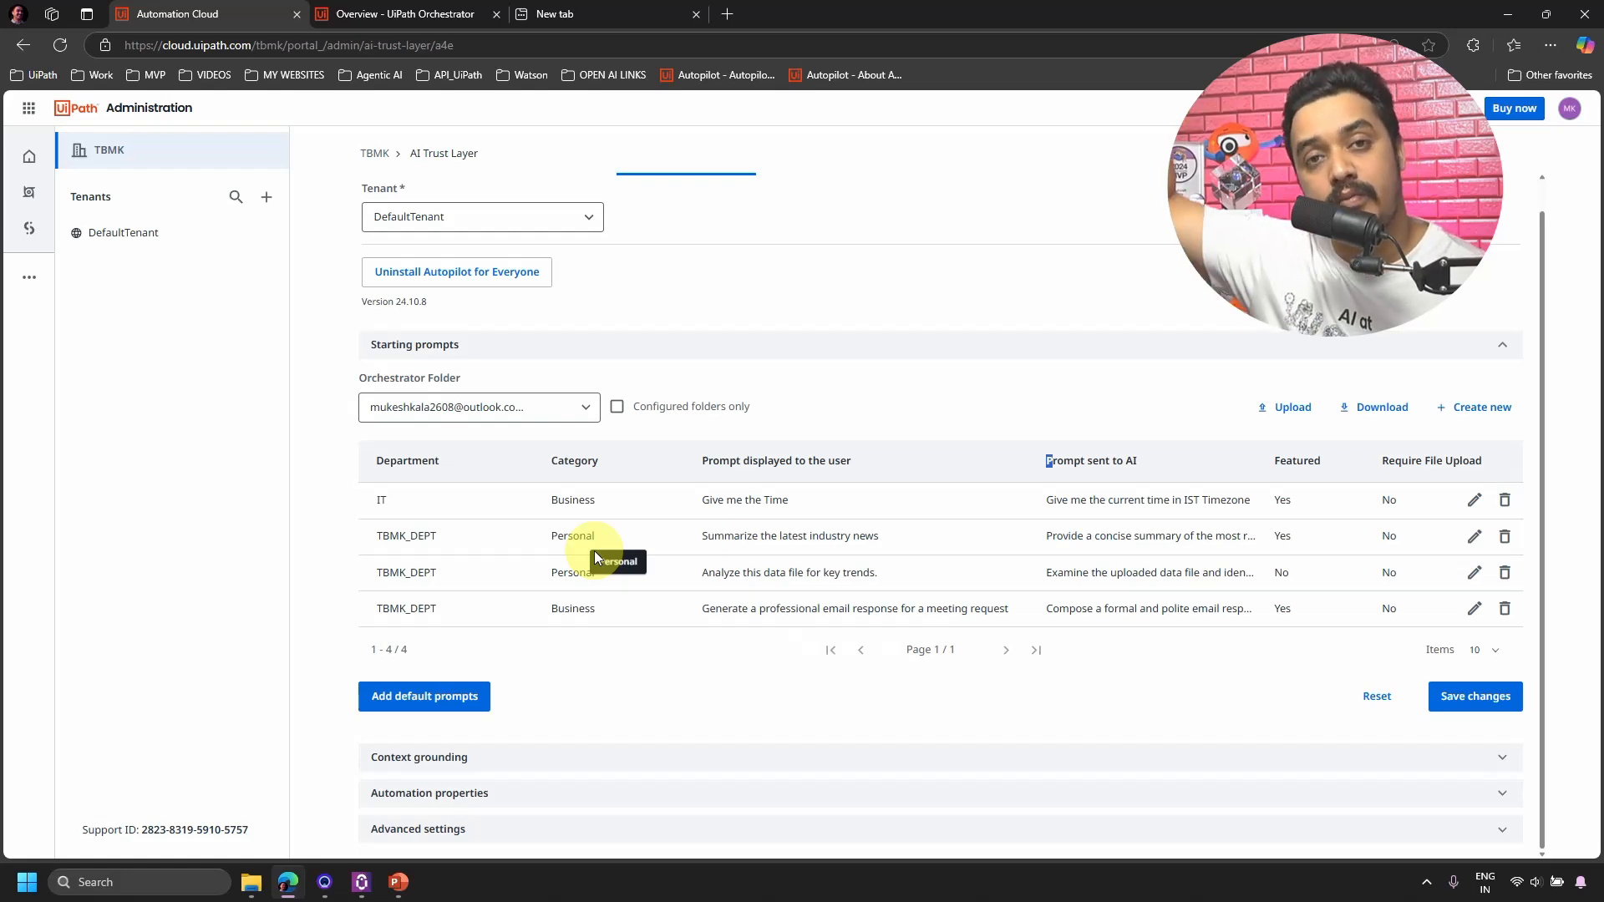
Add the default starting prompts so the table lists 16 prompts.
click(415, 702)
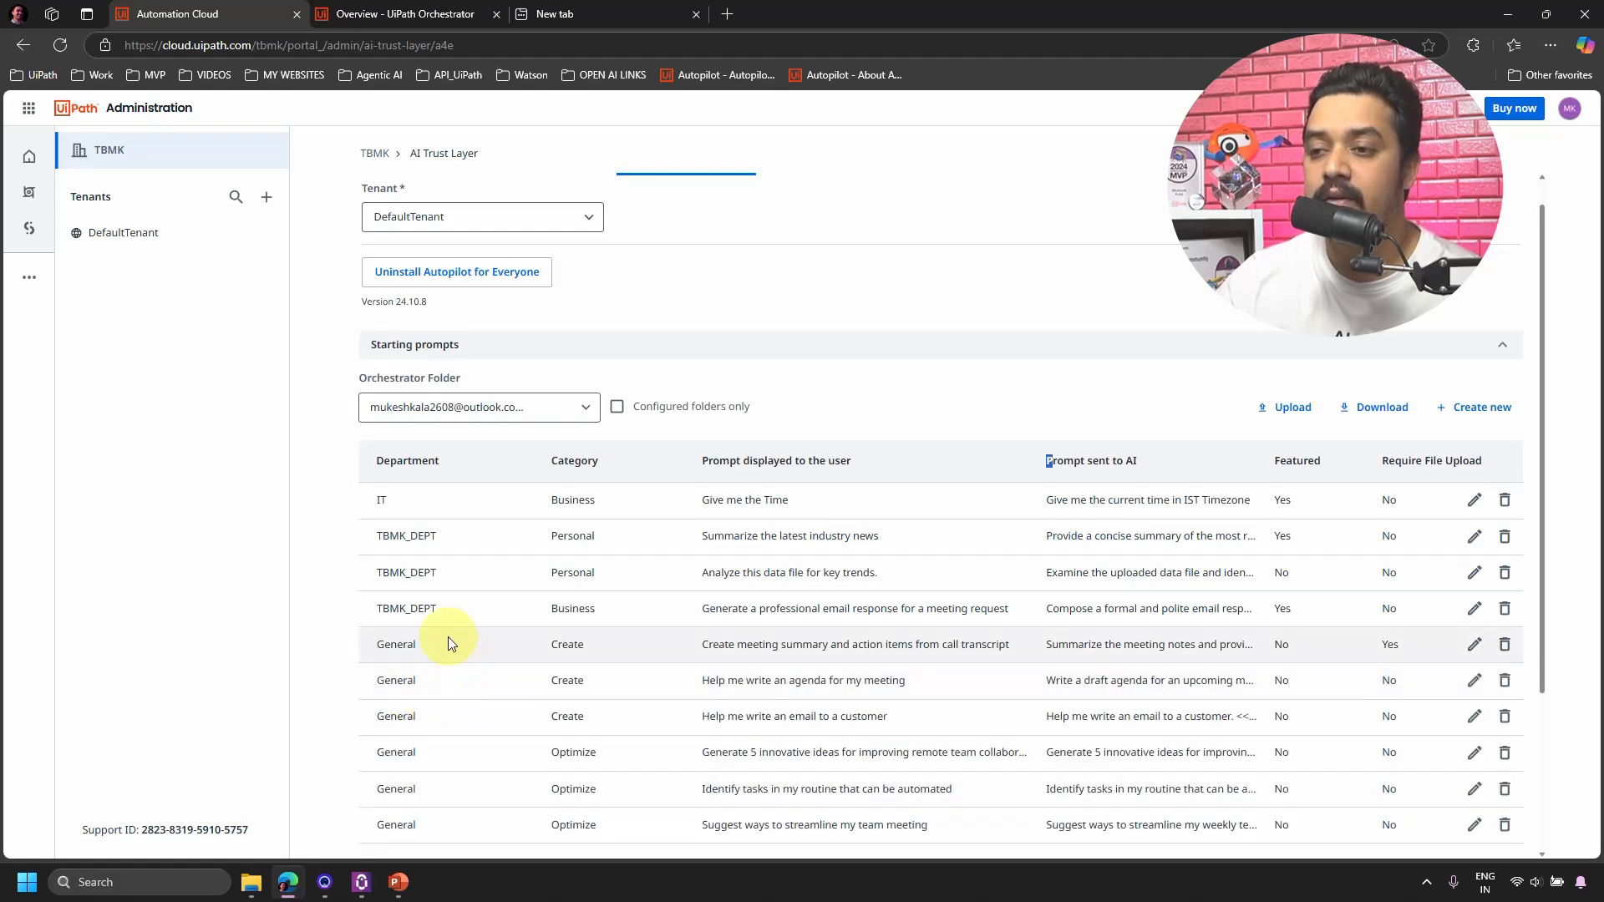
scroll(448, 637, down, 3)
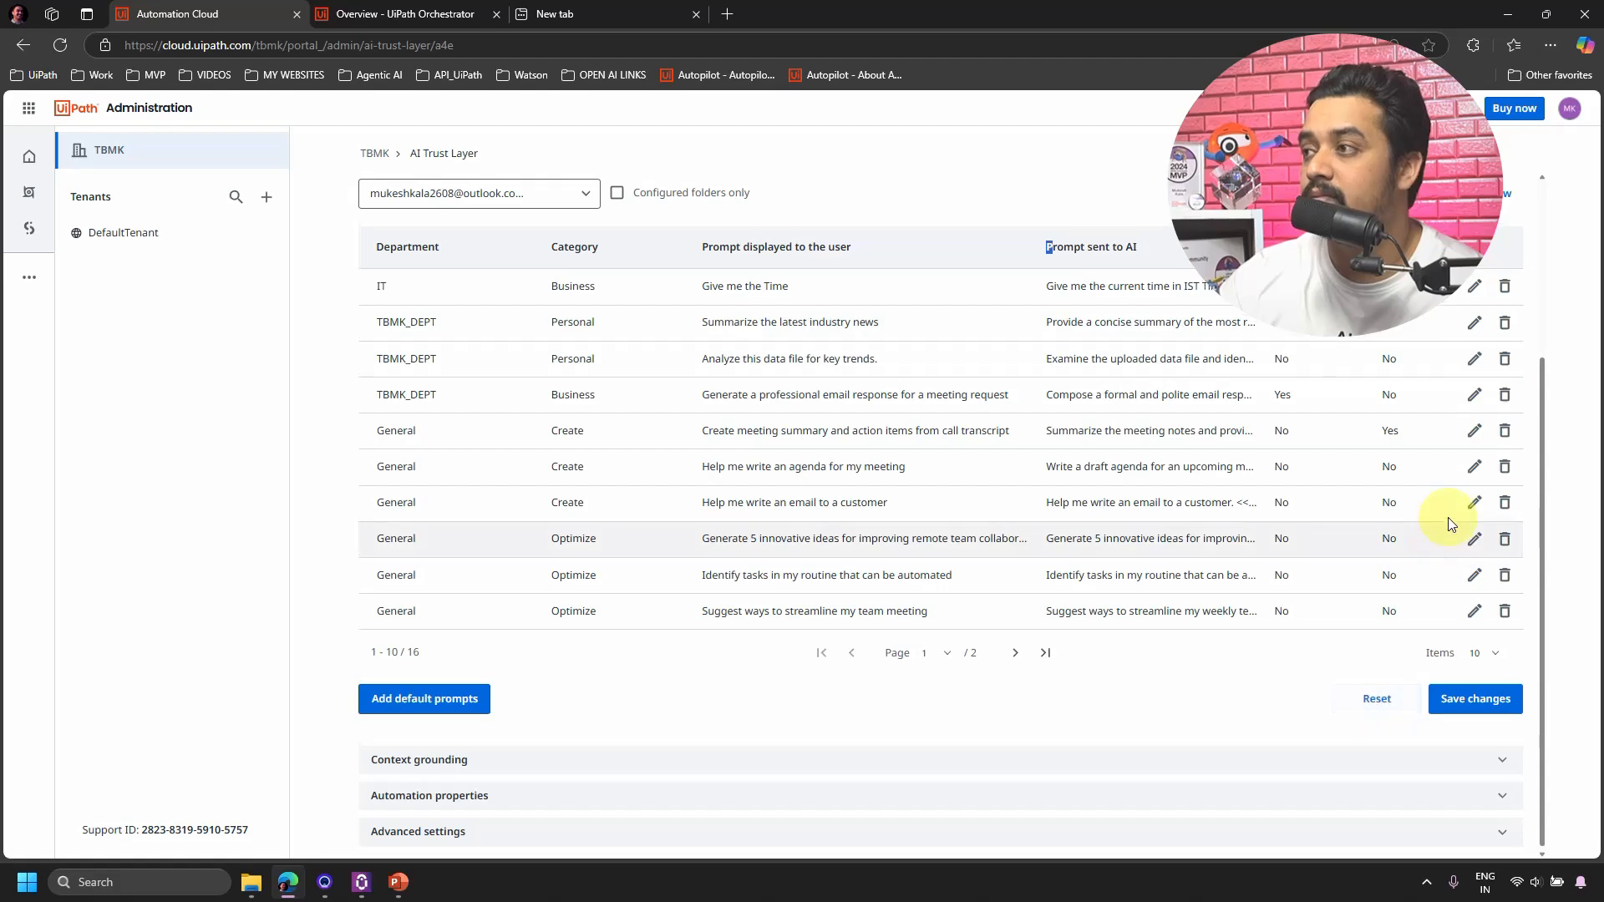
scroll(1445, 521, up, 2)
scroll(1128, 555, down, 2)
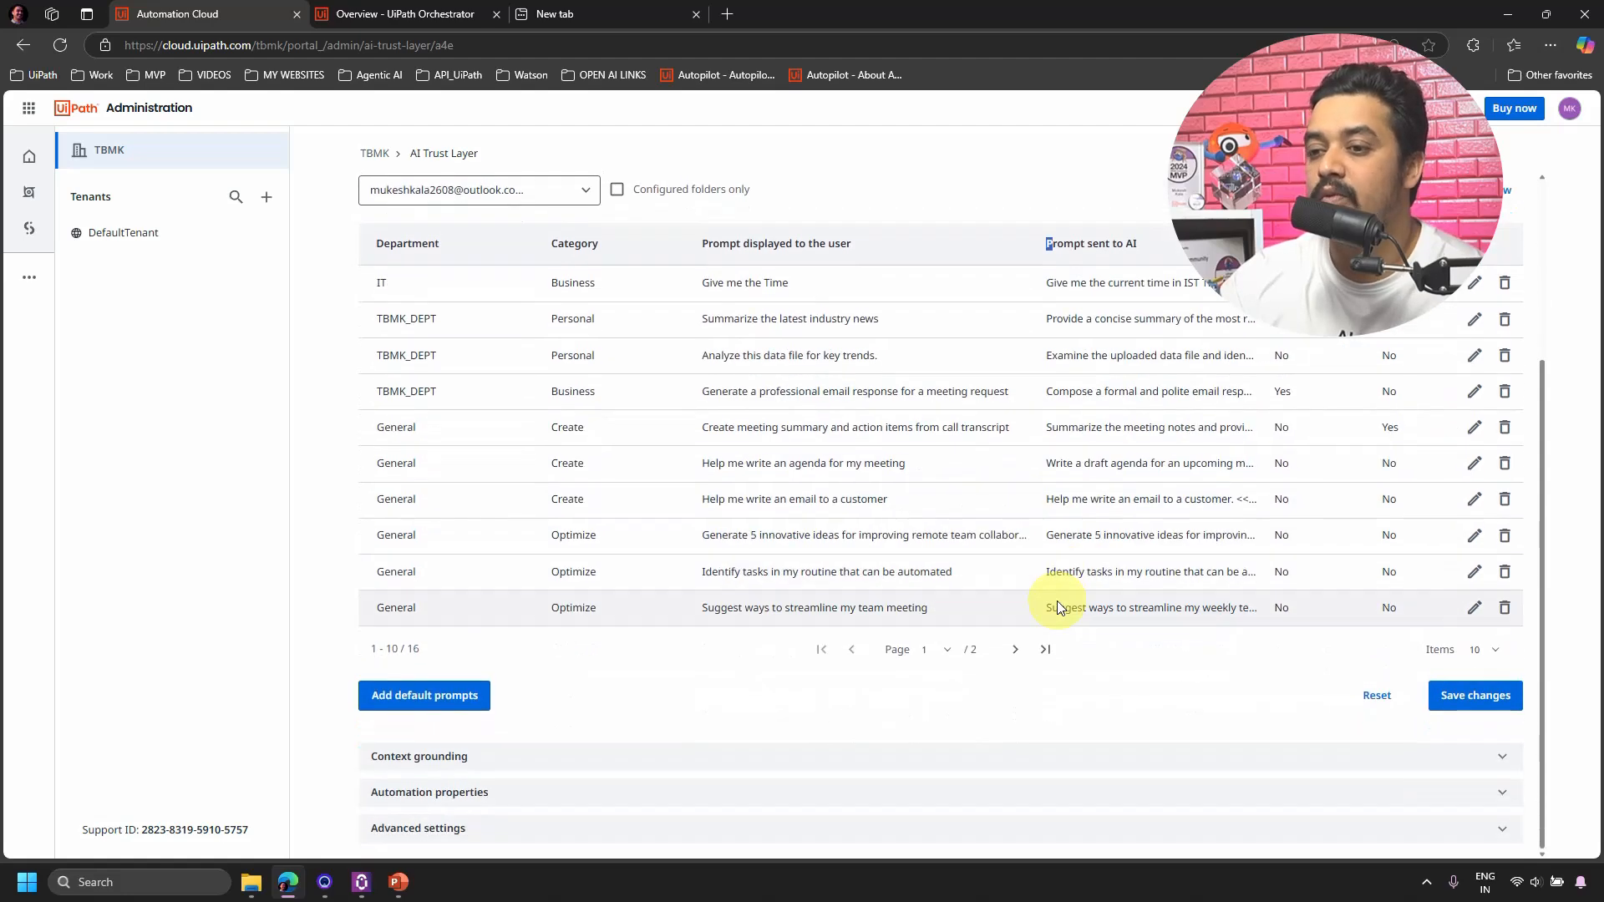
Reload the page and load DefaultTenant's starting prompts for the Orchestrator folder.
click(554, 47)
key(Return)
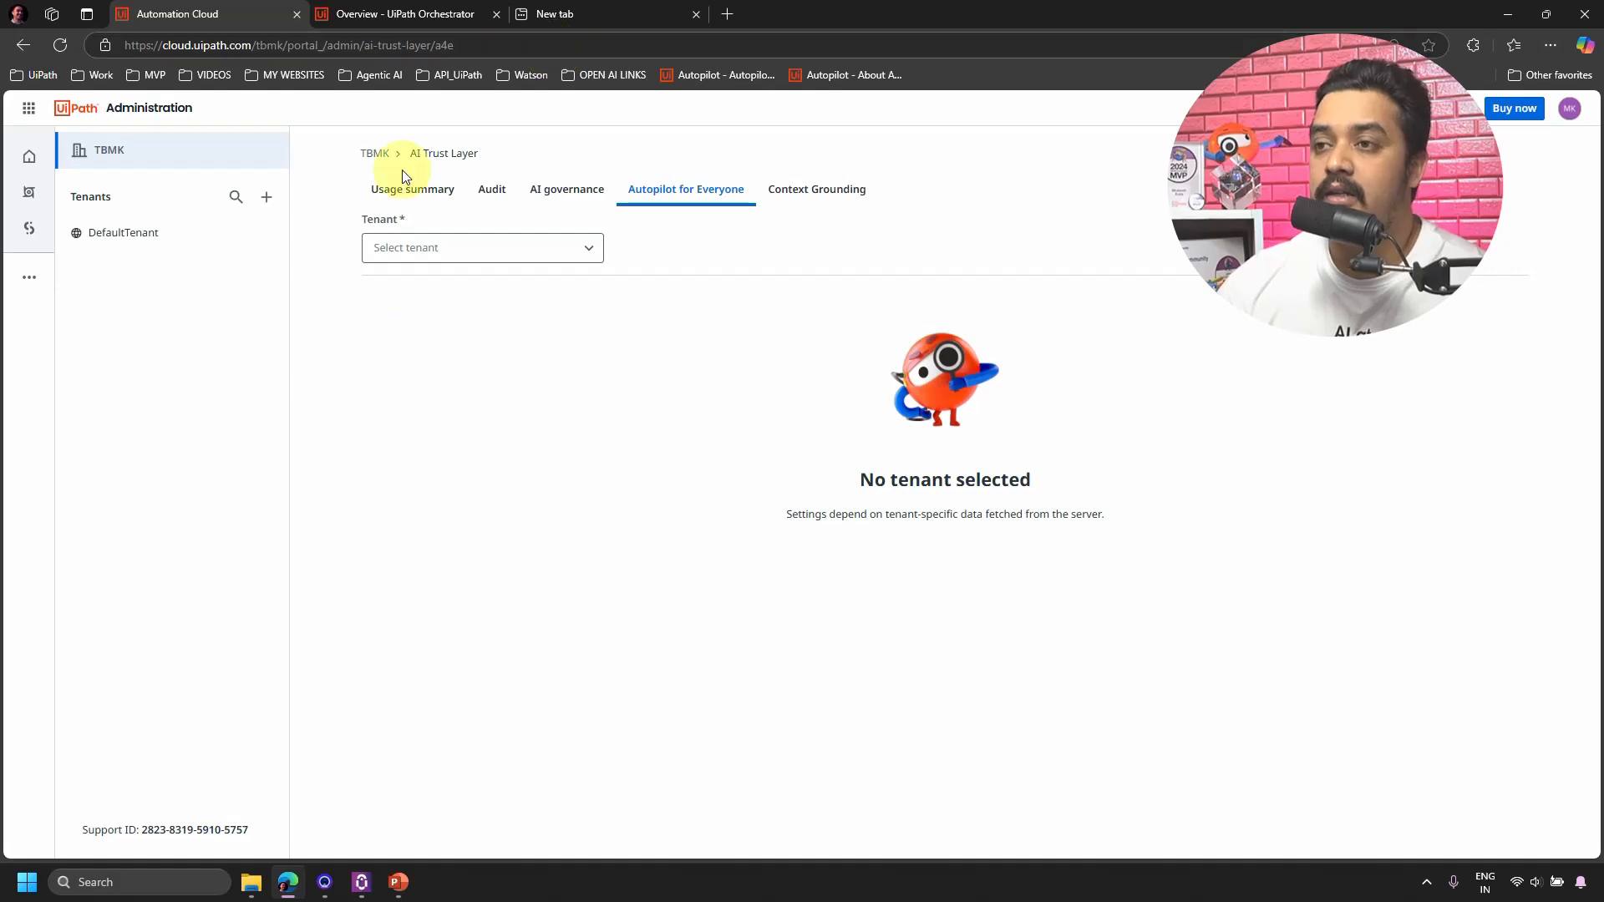
click(462, 248)
click(454, 286)
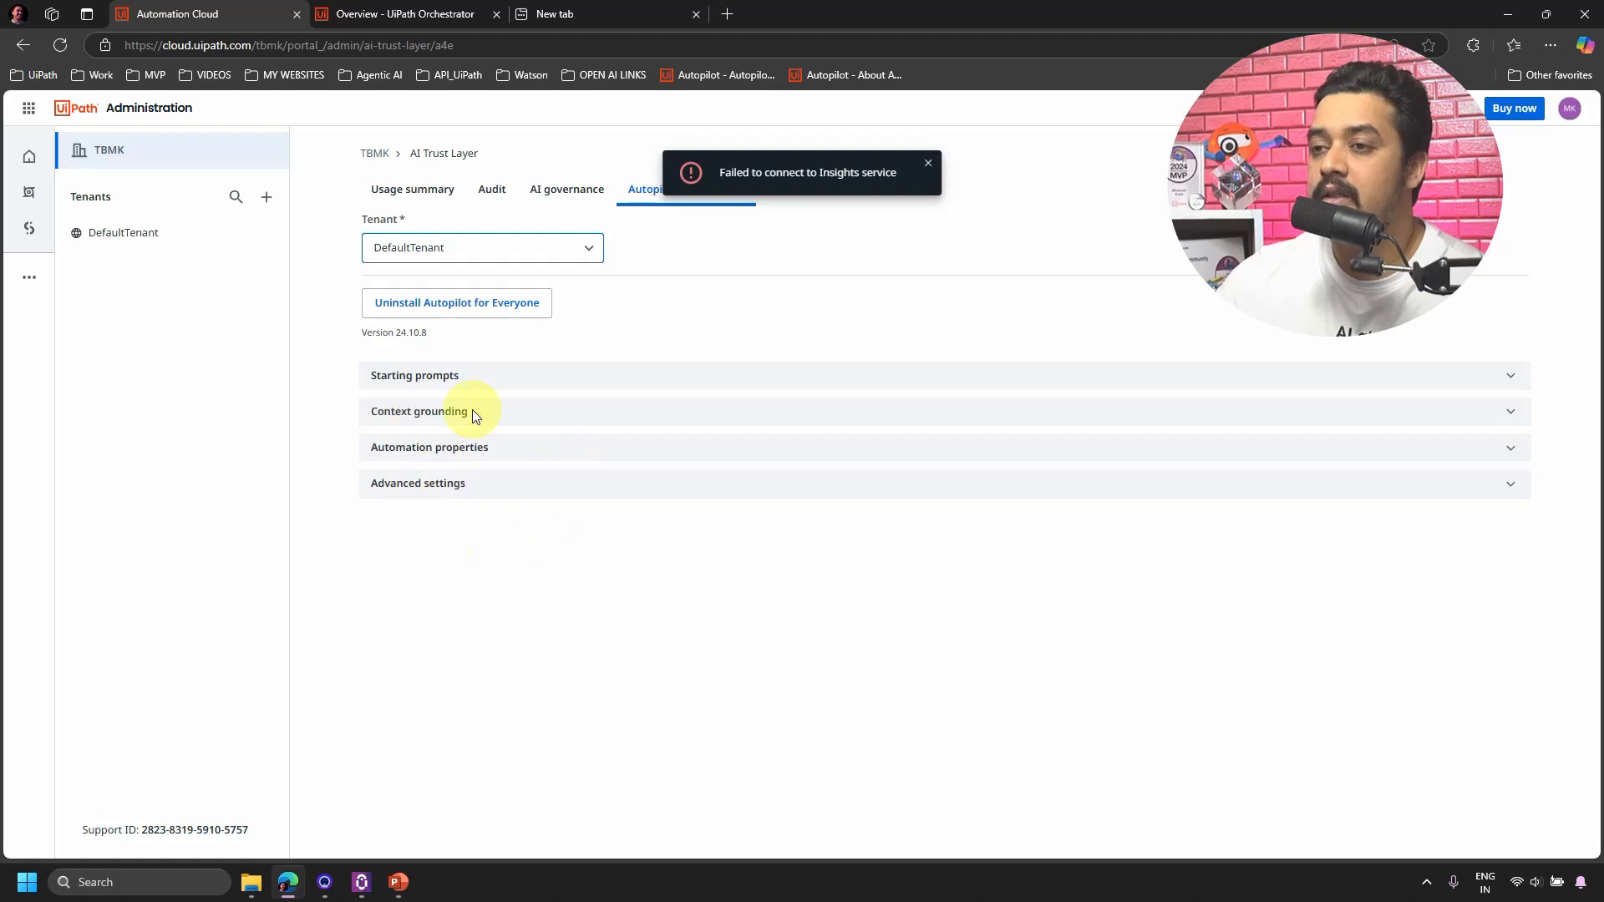
click(502, 376)
click(573, 443)
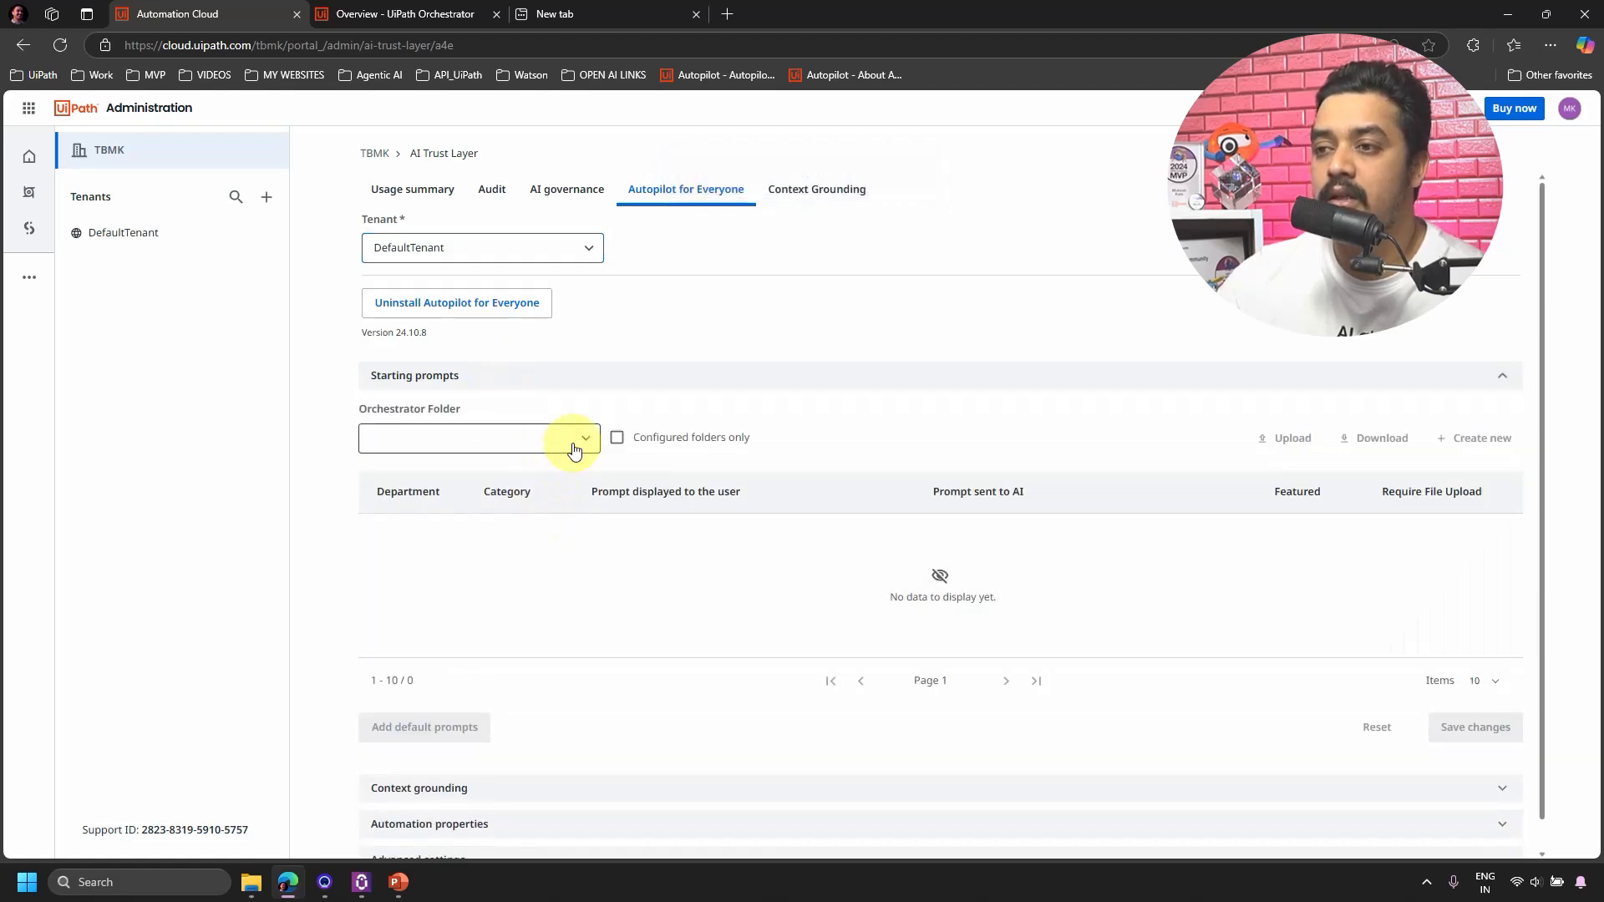
click(468, 473)
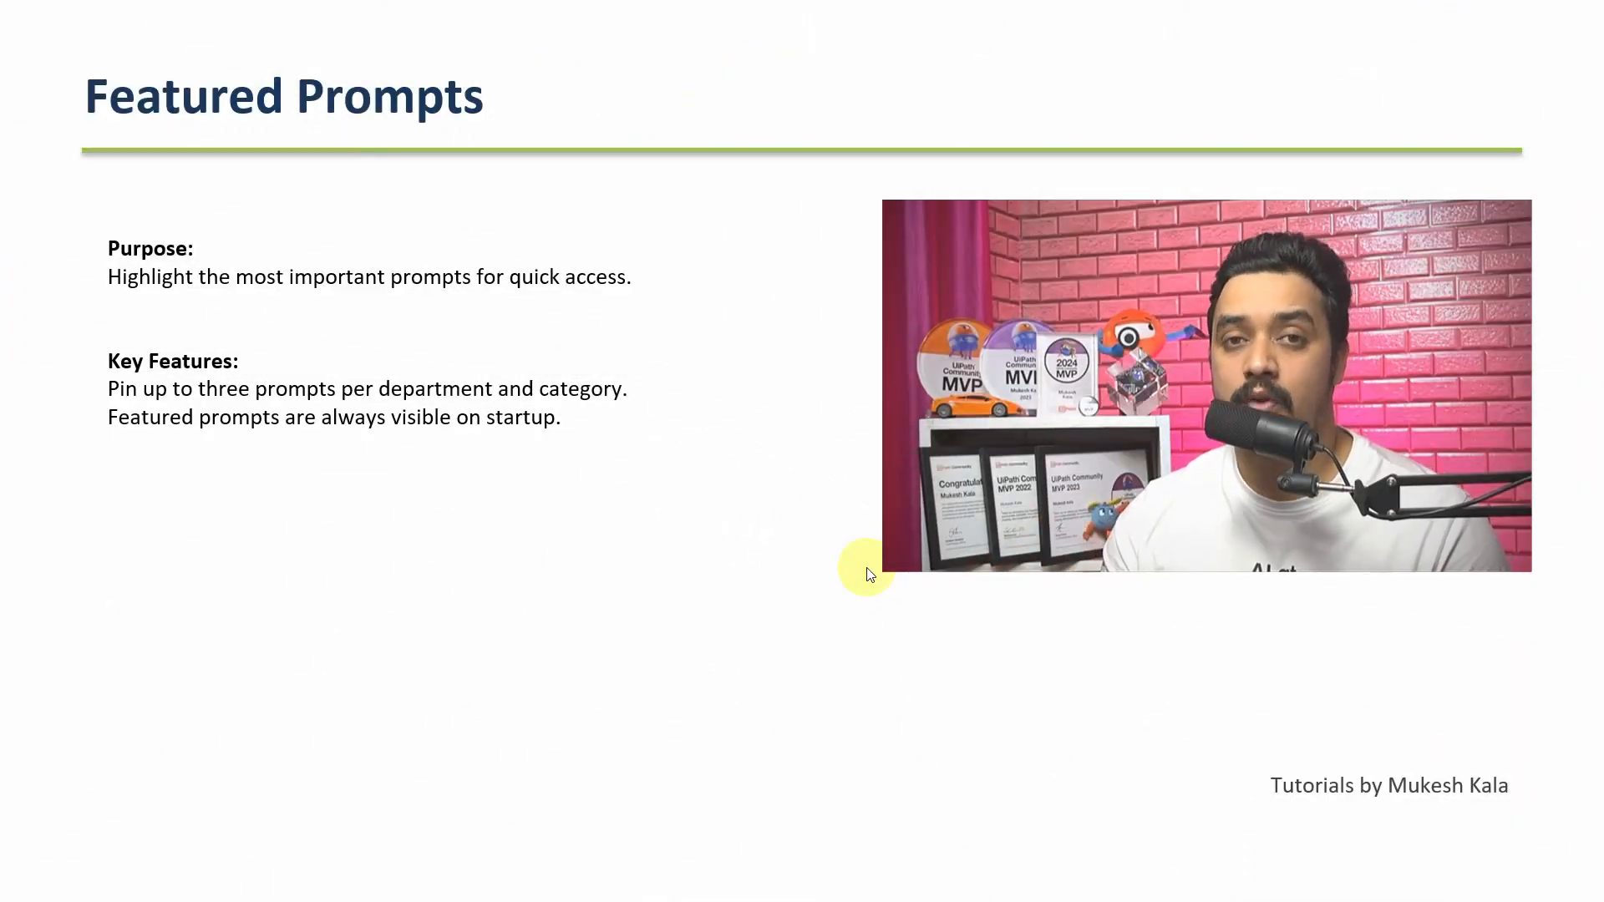
Advance the slideshow to the 'Placeholders in Prompts' slide.
key(Right)
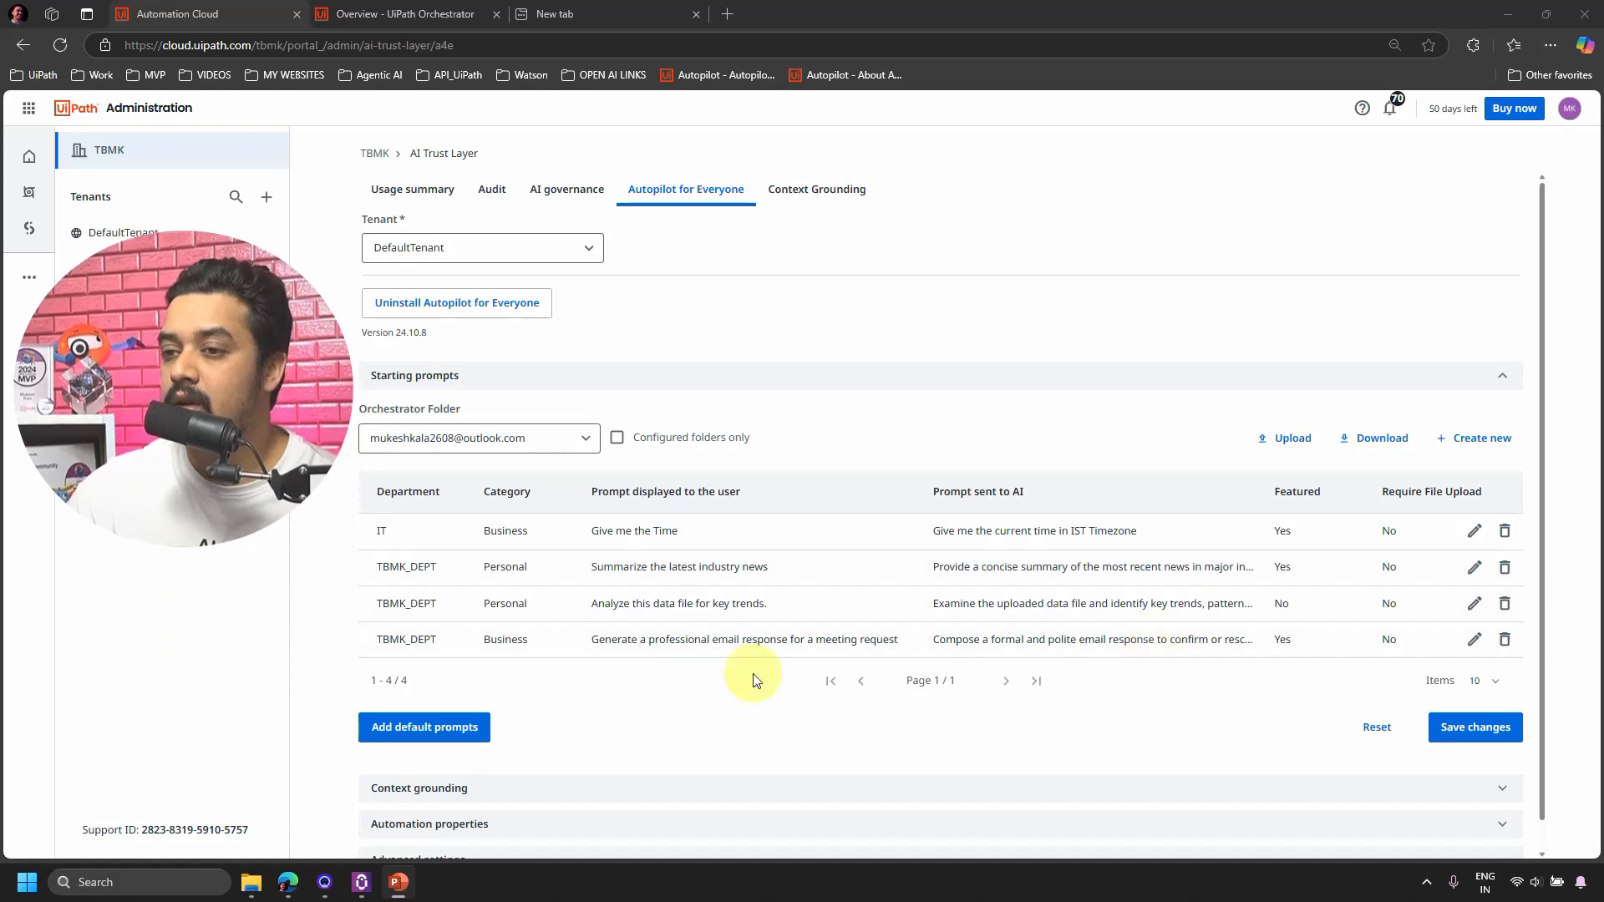
Create a new starting prompt with Department TBMK_APEONE and Category Finance, ready for the user prompt.
click(1480, 445)
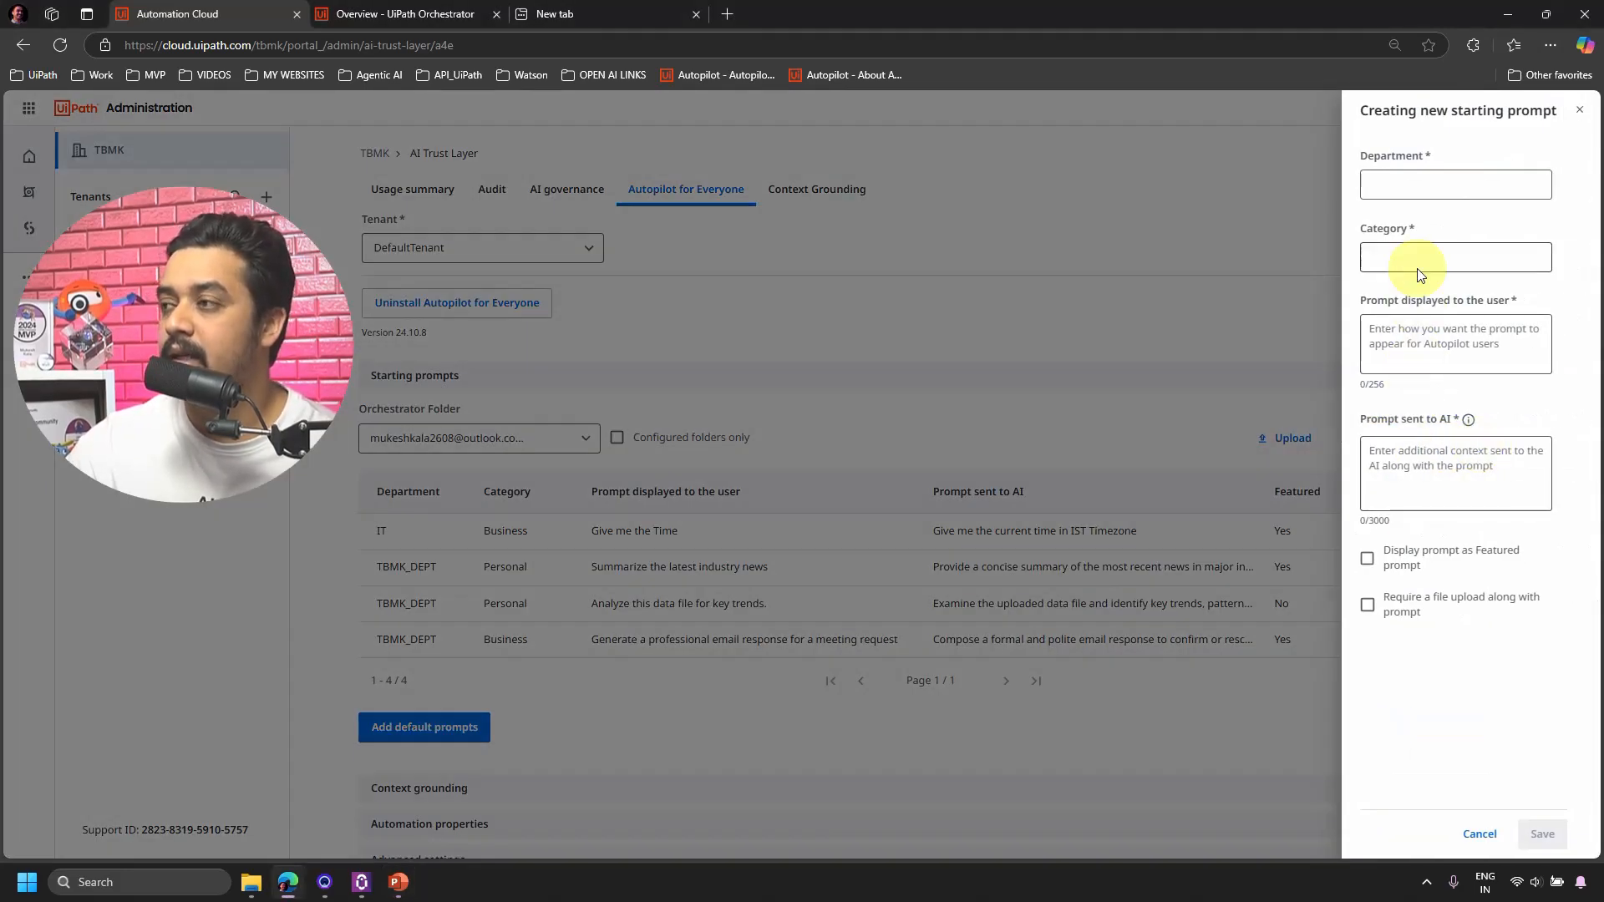
click(1417, 186)
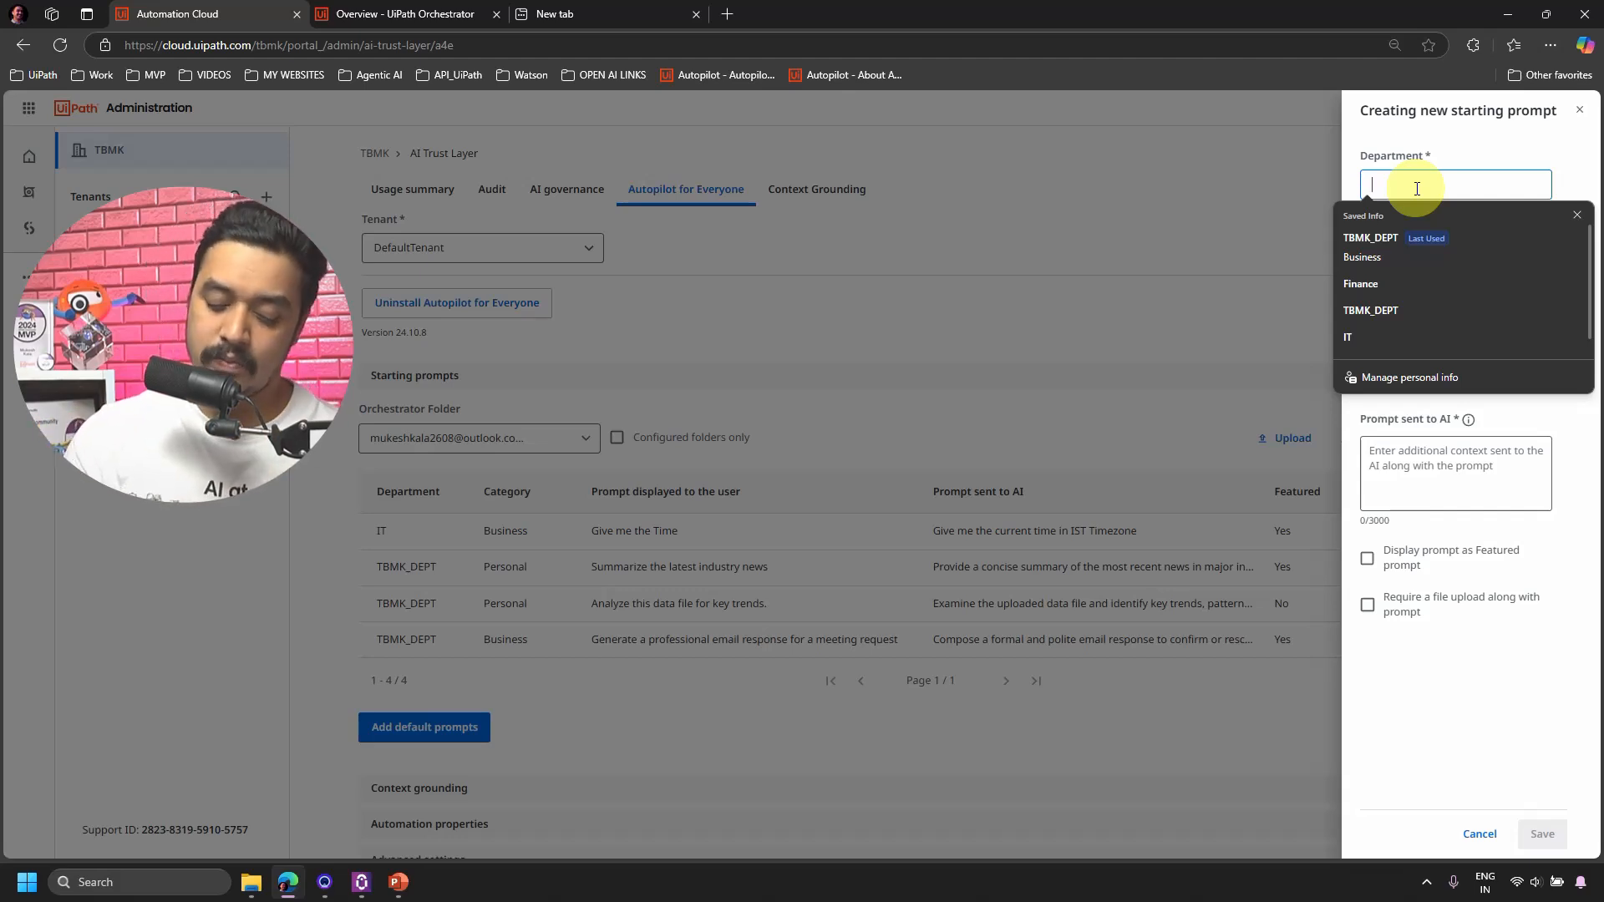
text(IT)
key(BackSpace)
key(BackSpace)
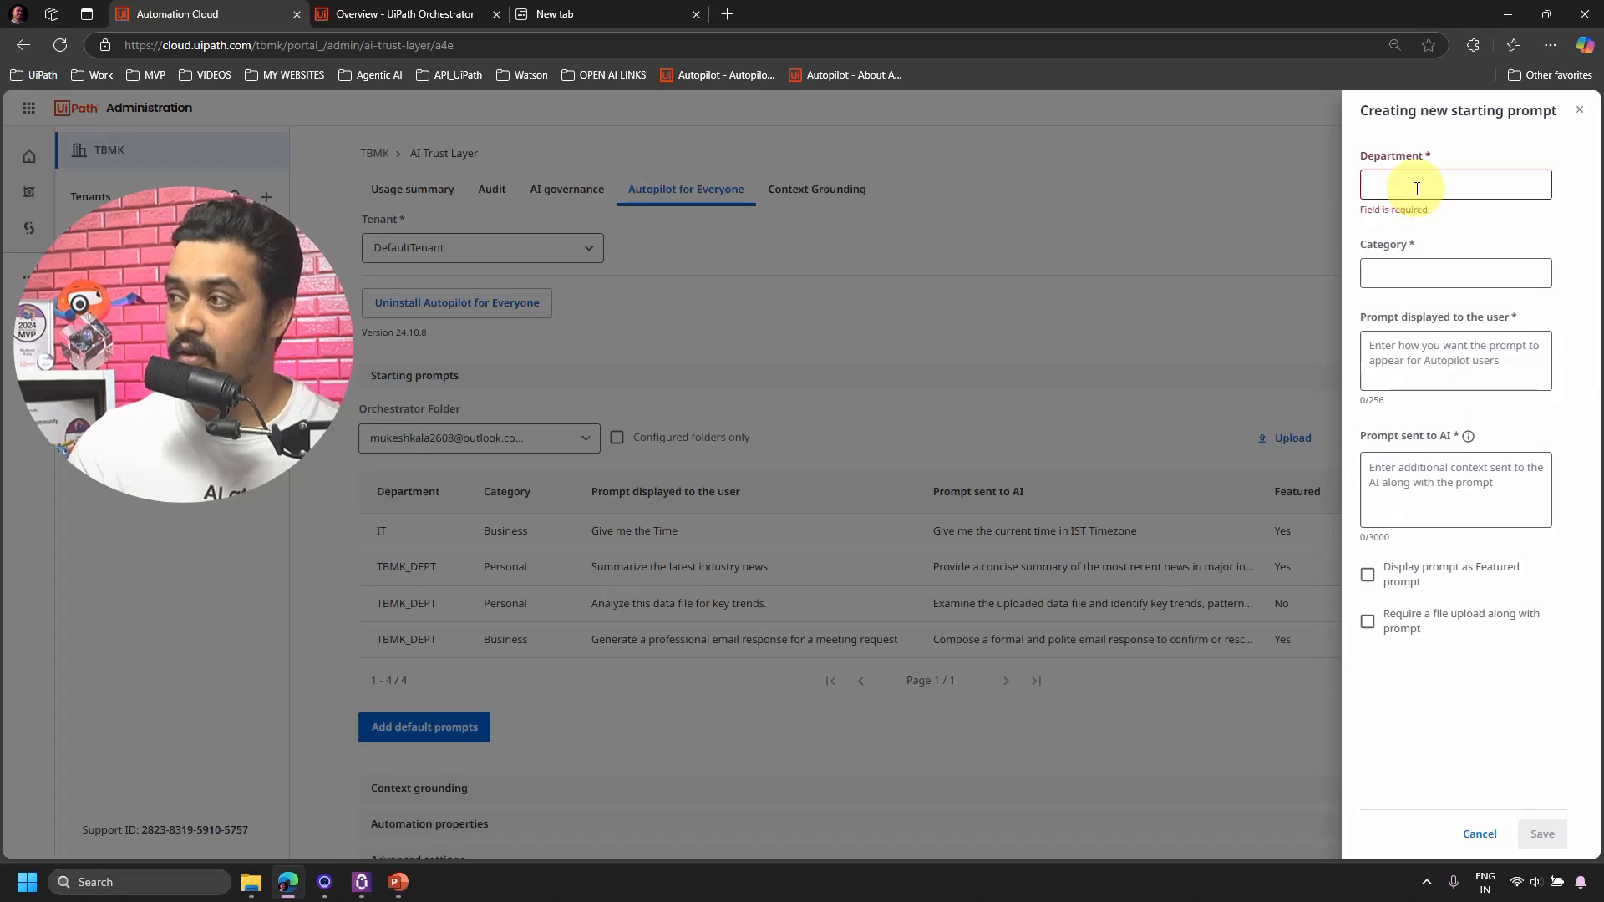
text(TBMK)
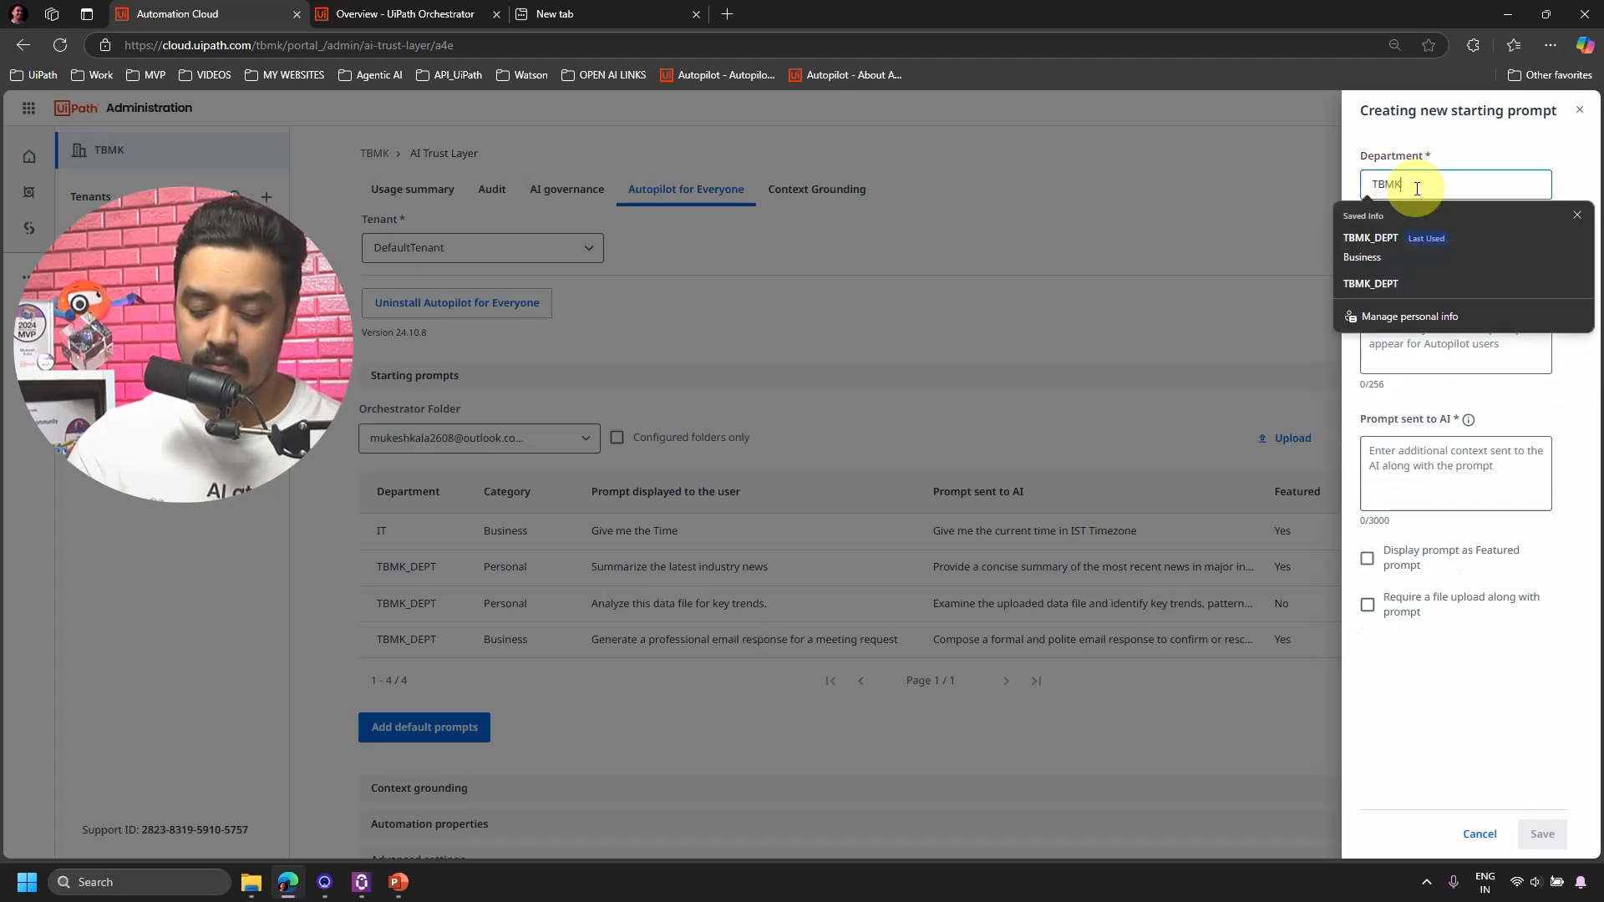
text(_AI)
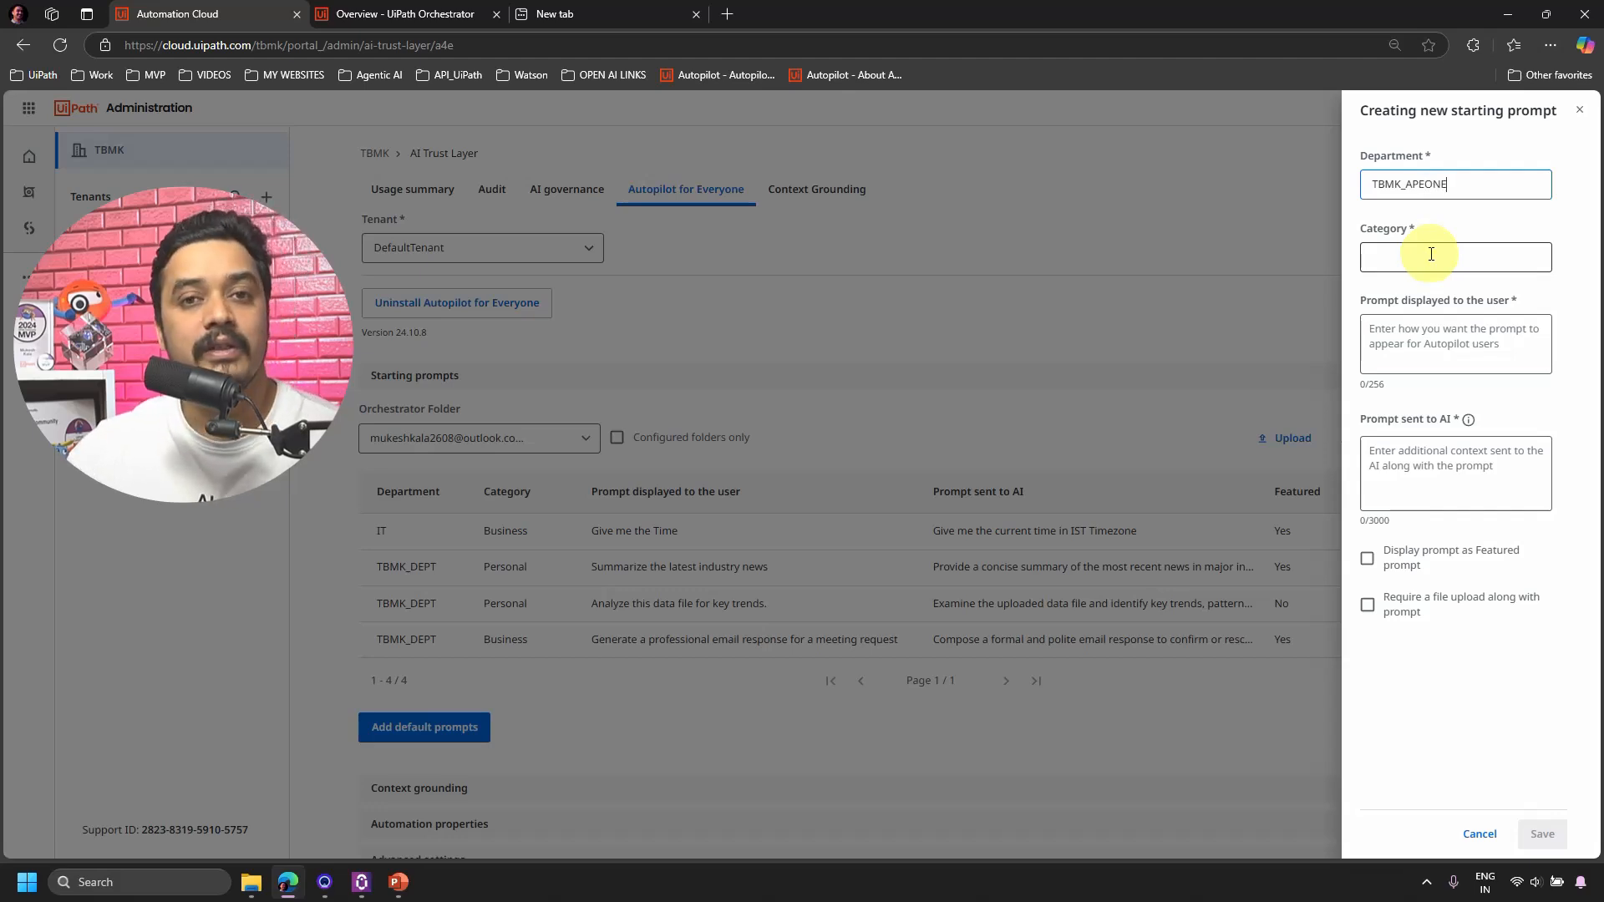
click(1417, 257)
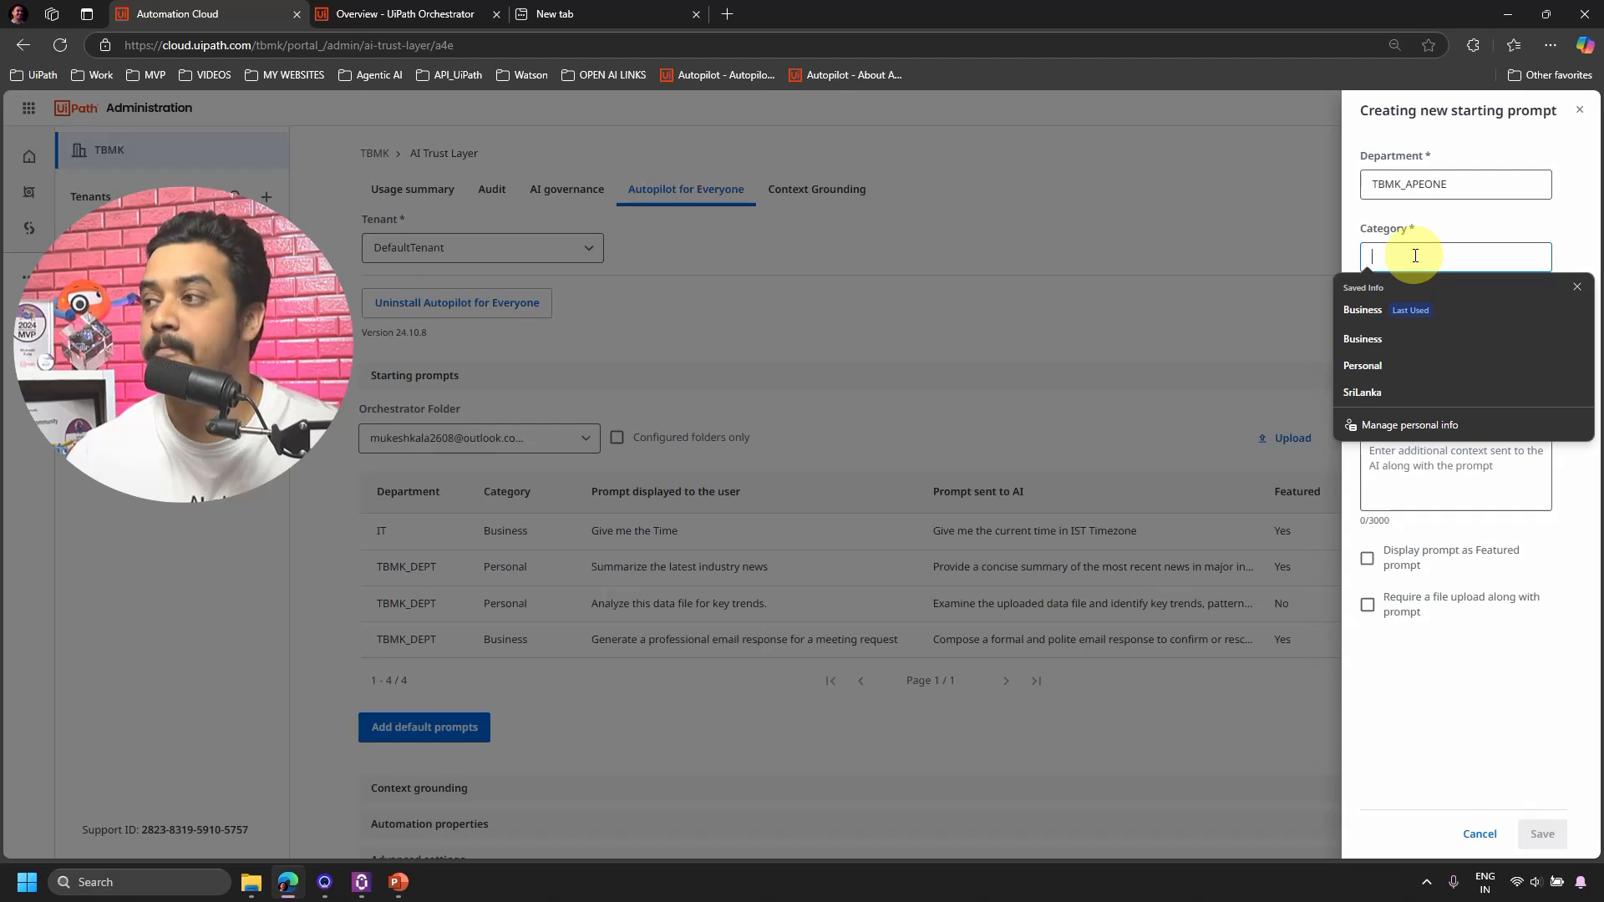
text(Finance)
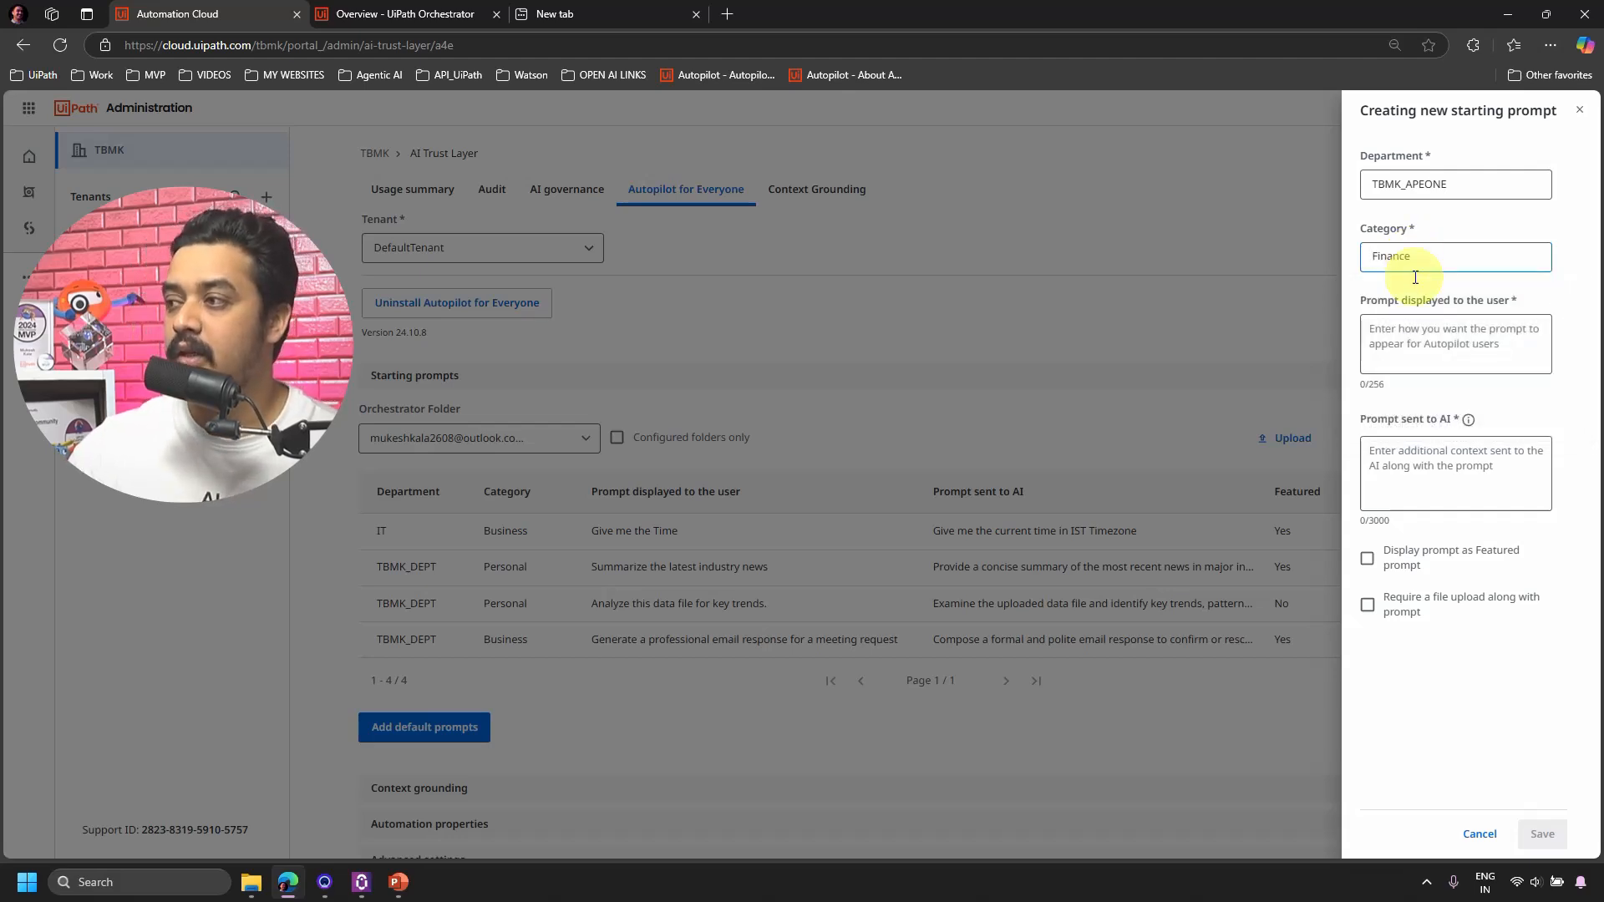
click(1411, 345)
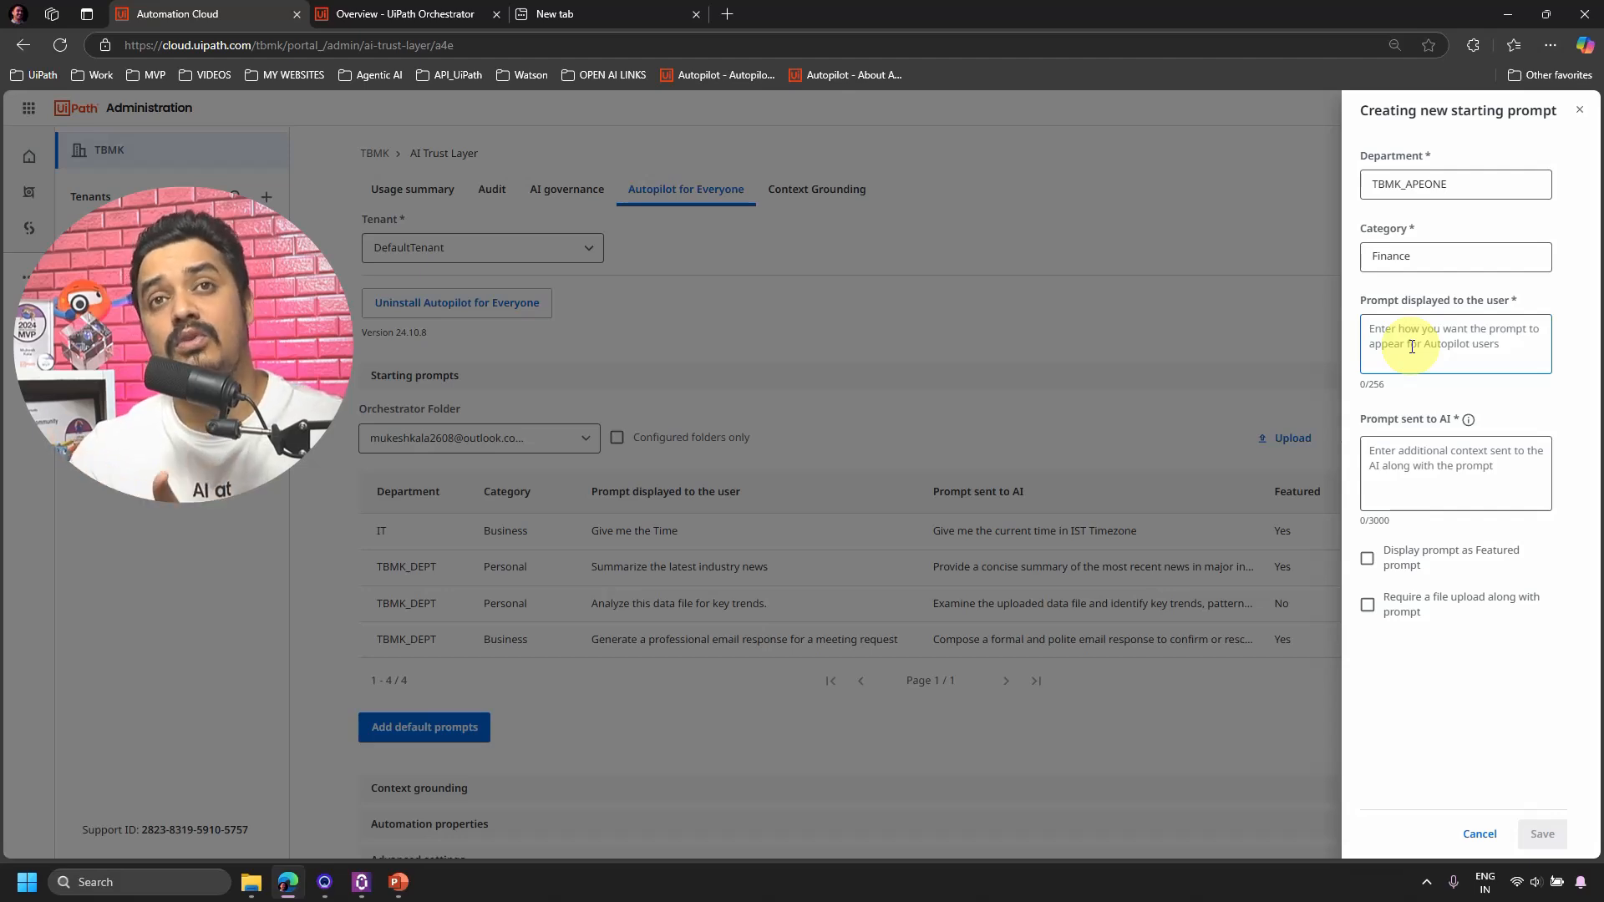
click(1412, 346)
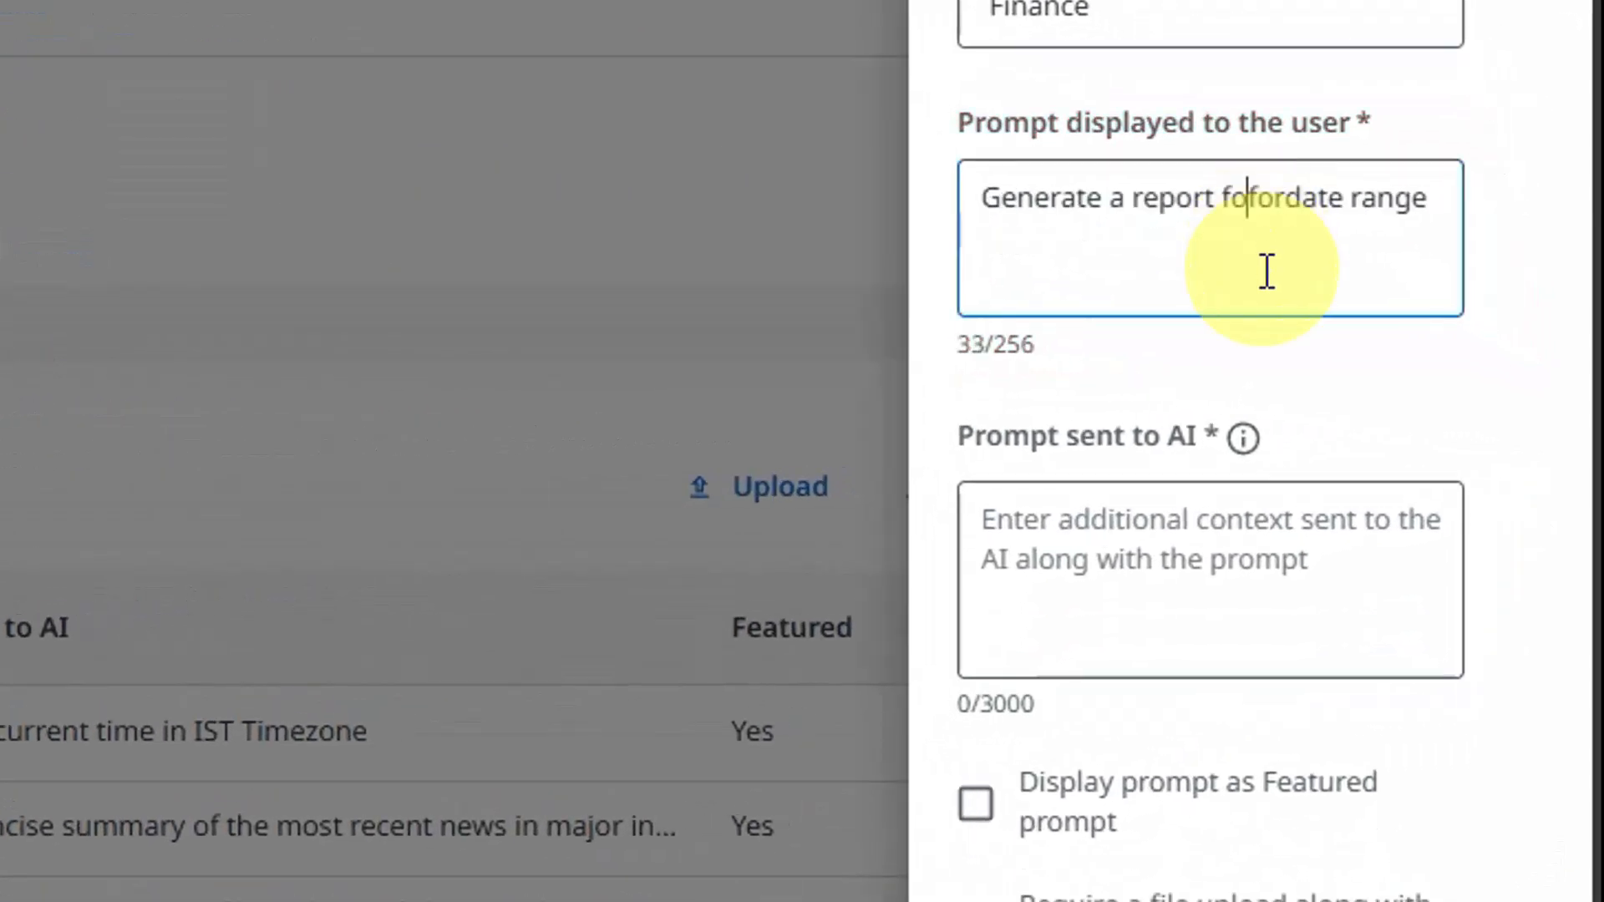
Paste 'Generate a report for date range' and its AI prompt with <<<department>>> and <<<date range>>> placeholders.
key(BackSpace)
key(BackSpace)
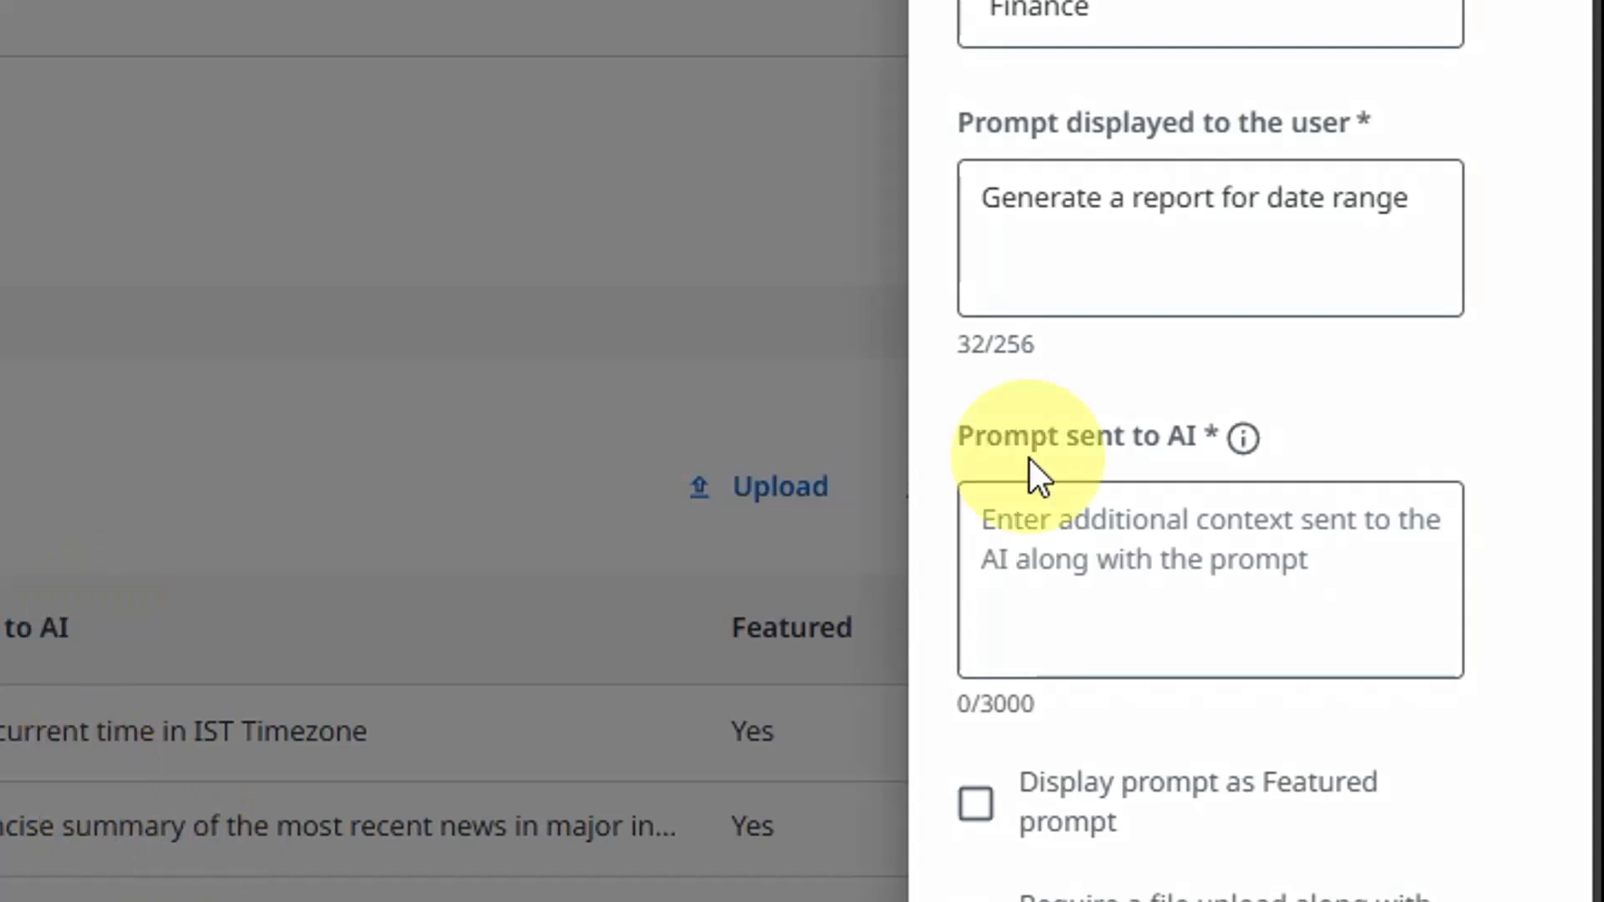
click(1129, 573)
text(Generate a detailed report for the <<<specific department>>> covering activities, trends, and performance metrics for <<<date range>>>.)
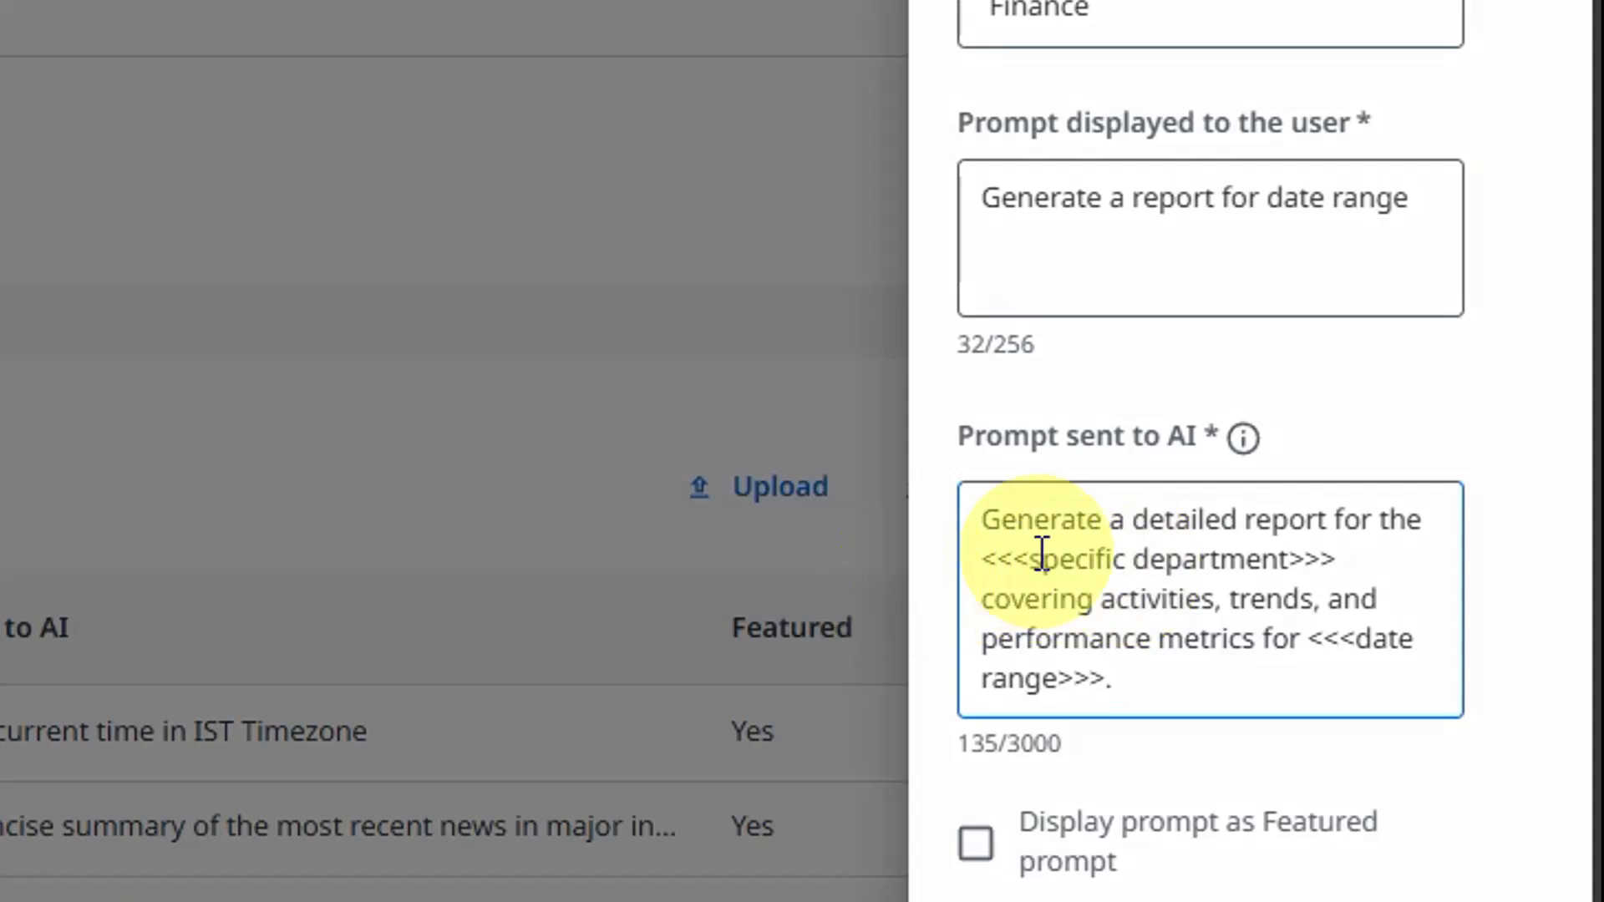
drag(1006, 520, 1297, 534)
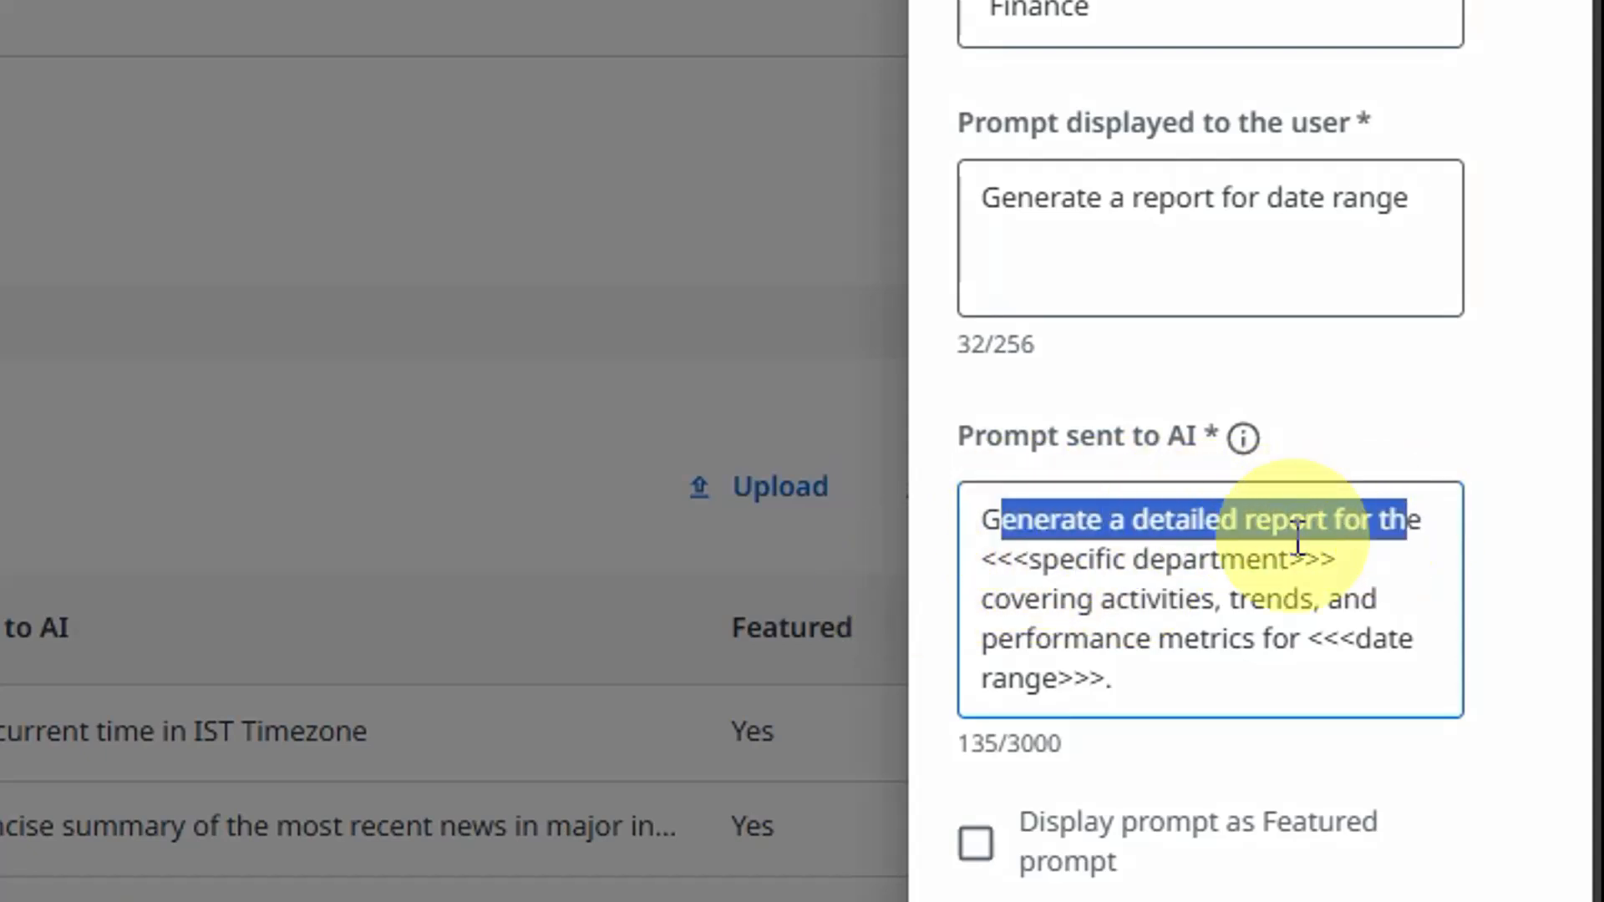
click(1042, 573)
drag(985, 560, 1349, 555)
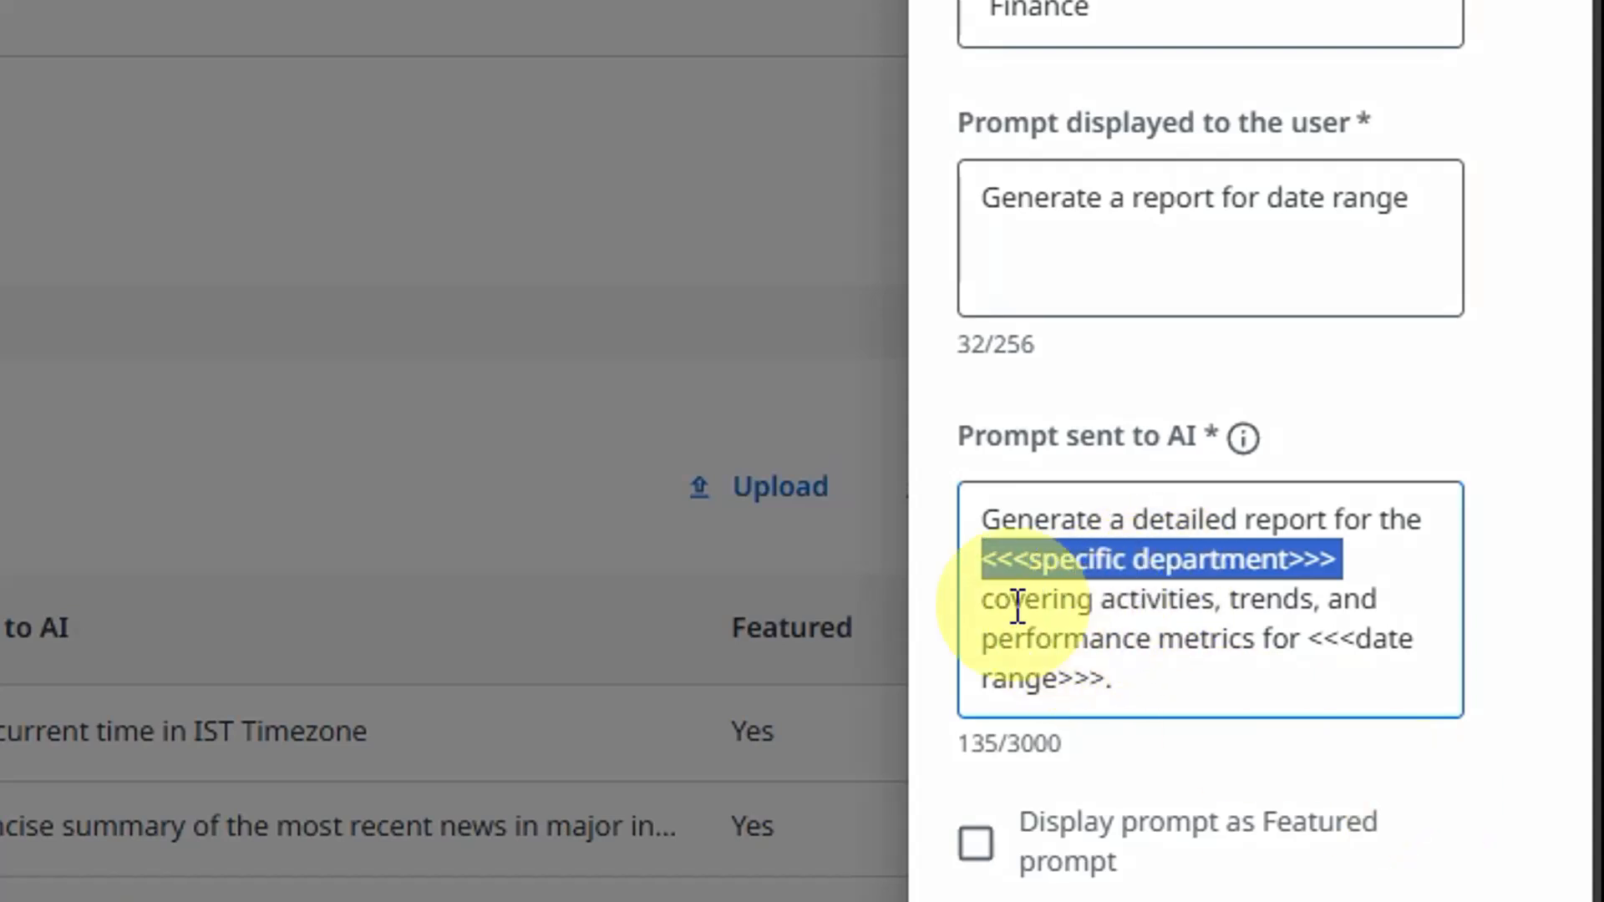
click(1355, 655)
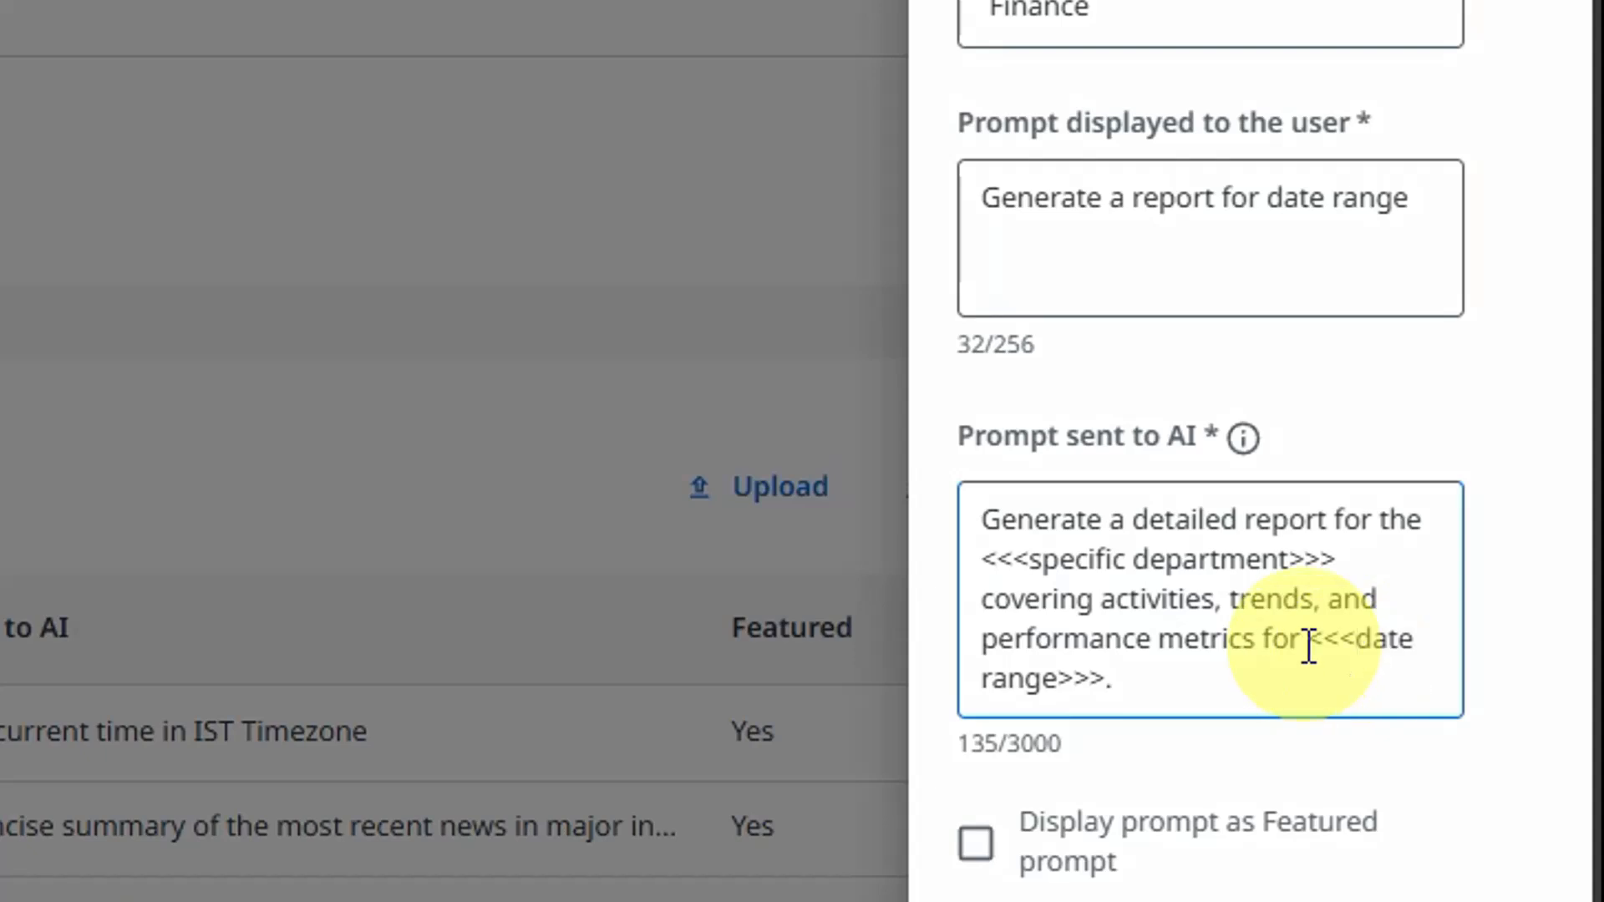
drag(1304, 646, 1401, 672)
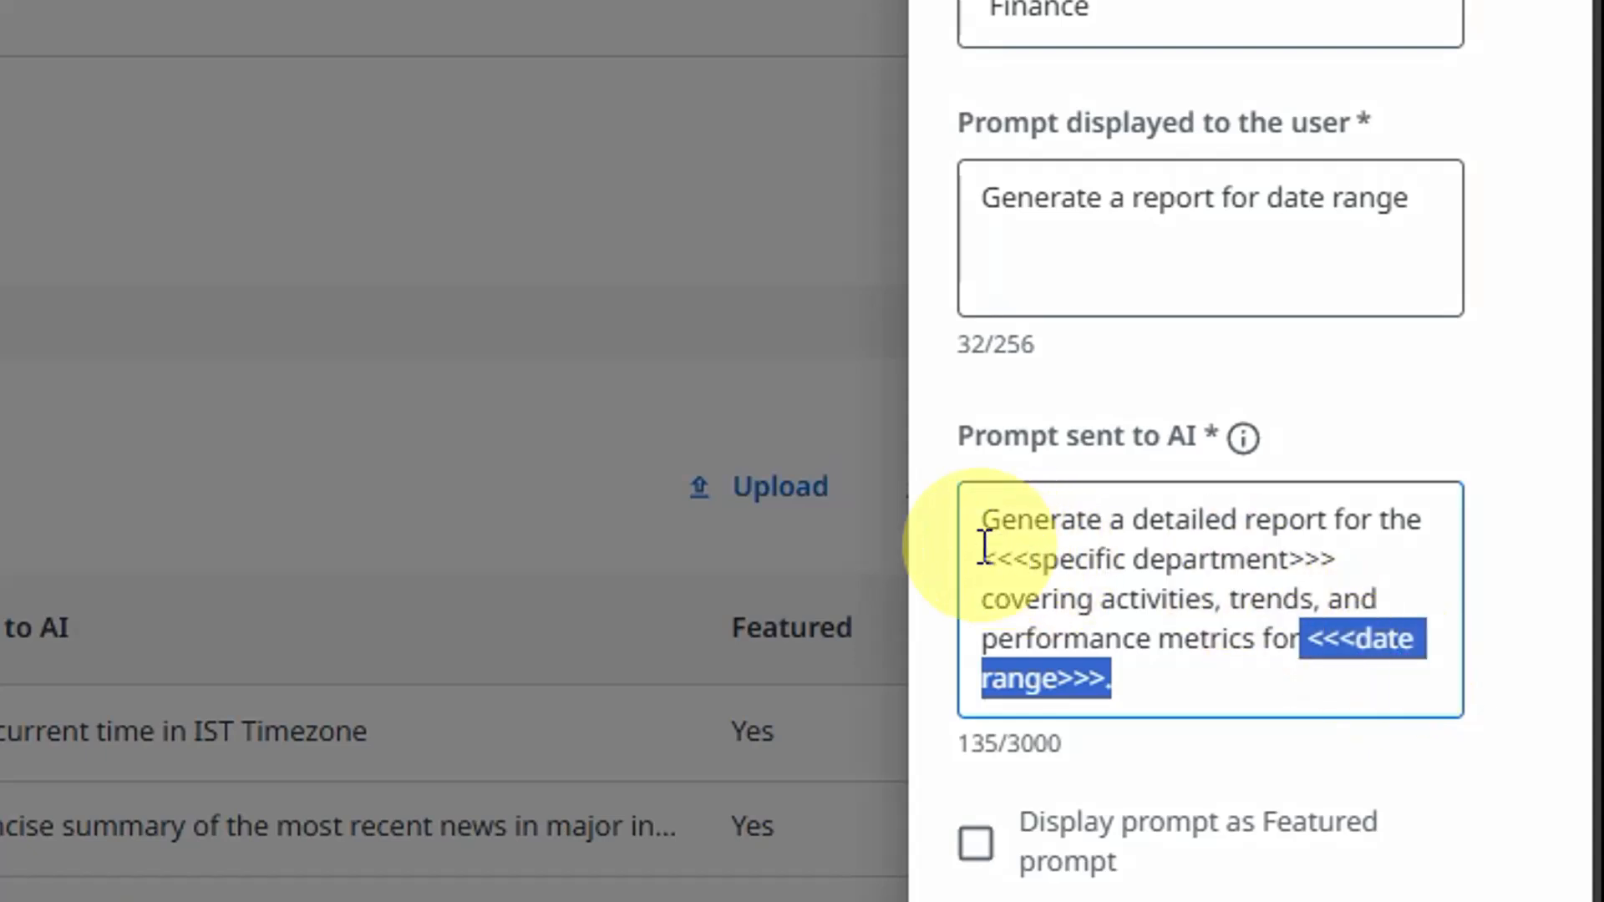
drag(983, 547, 1022, 547)
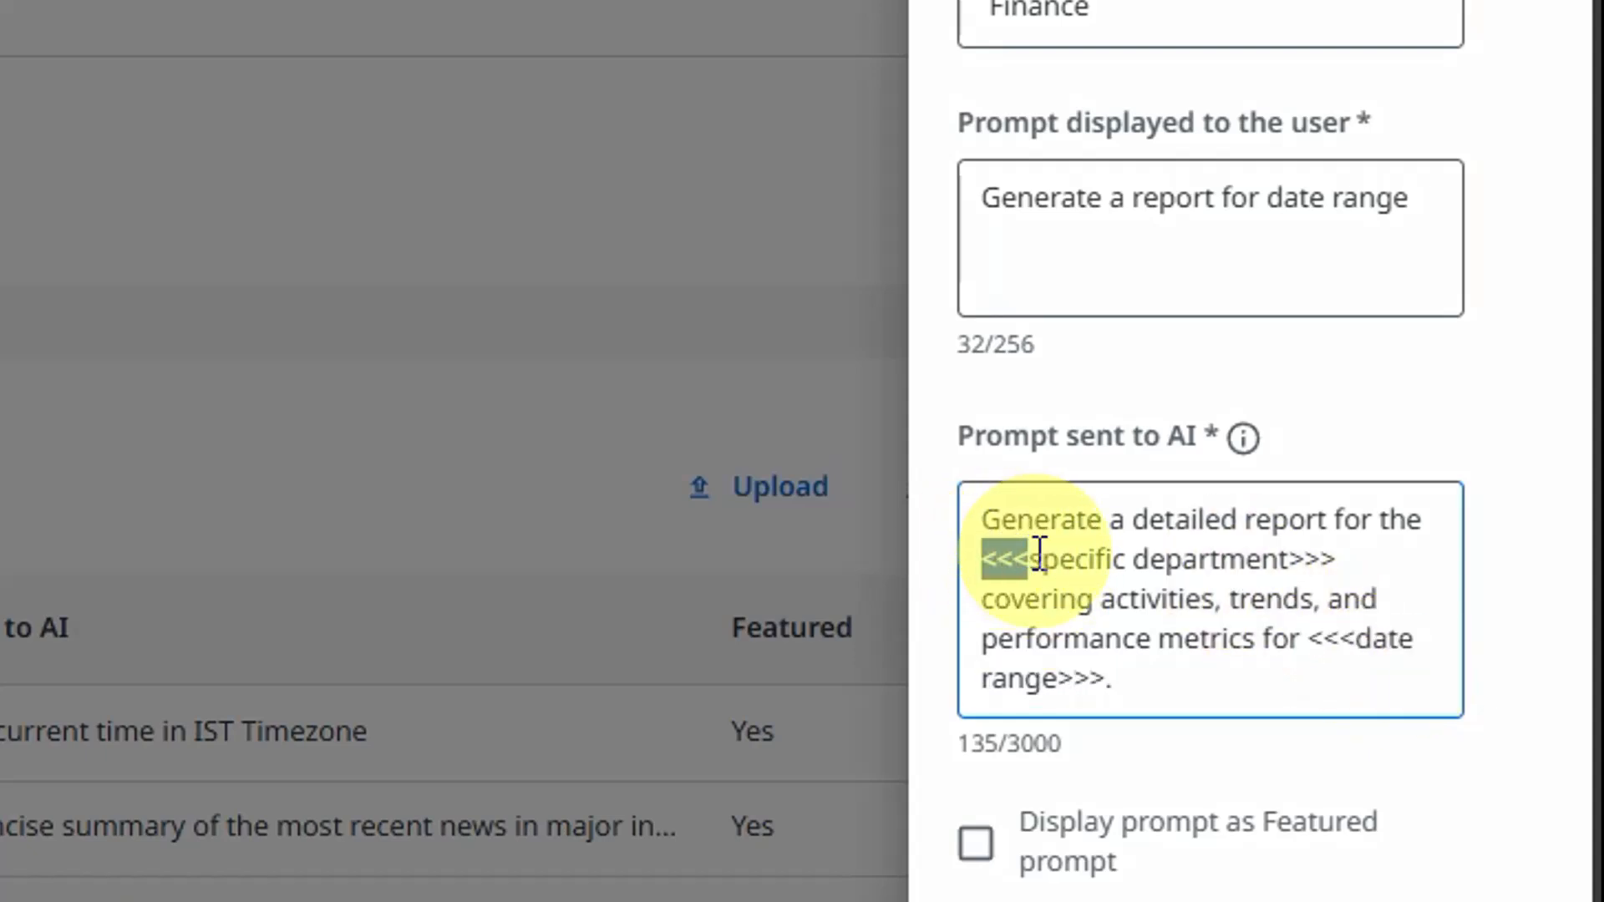
click(1044, 558)
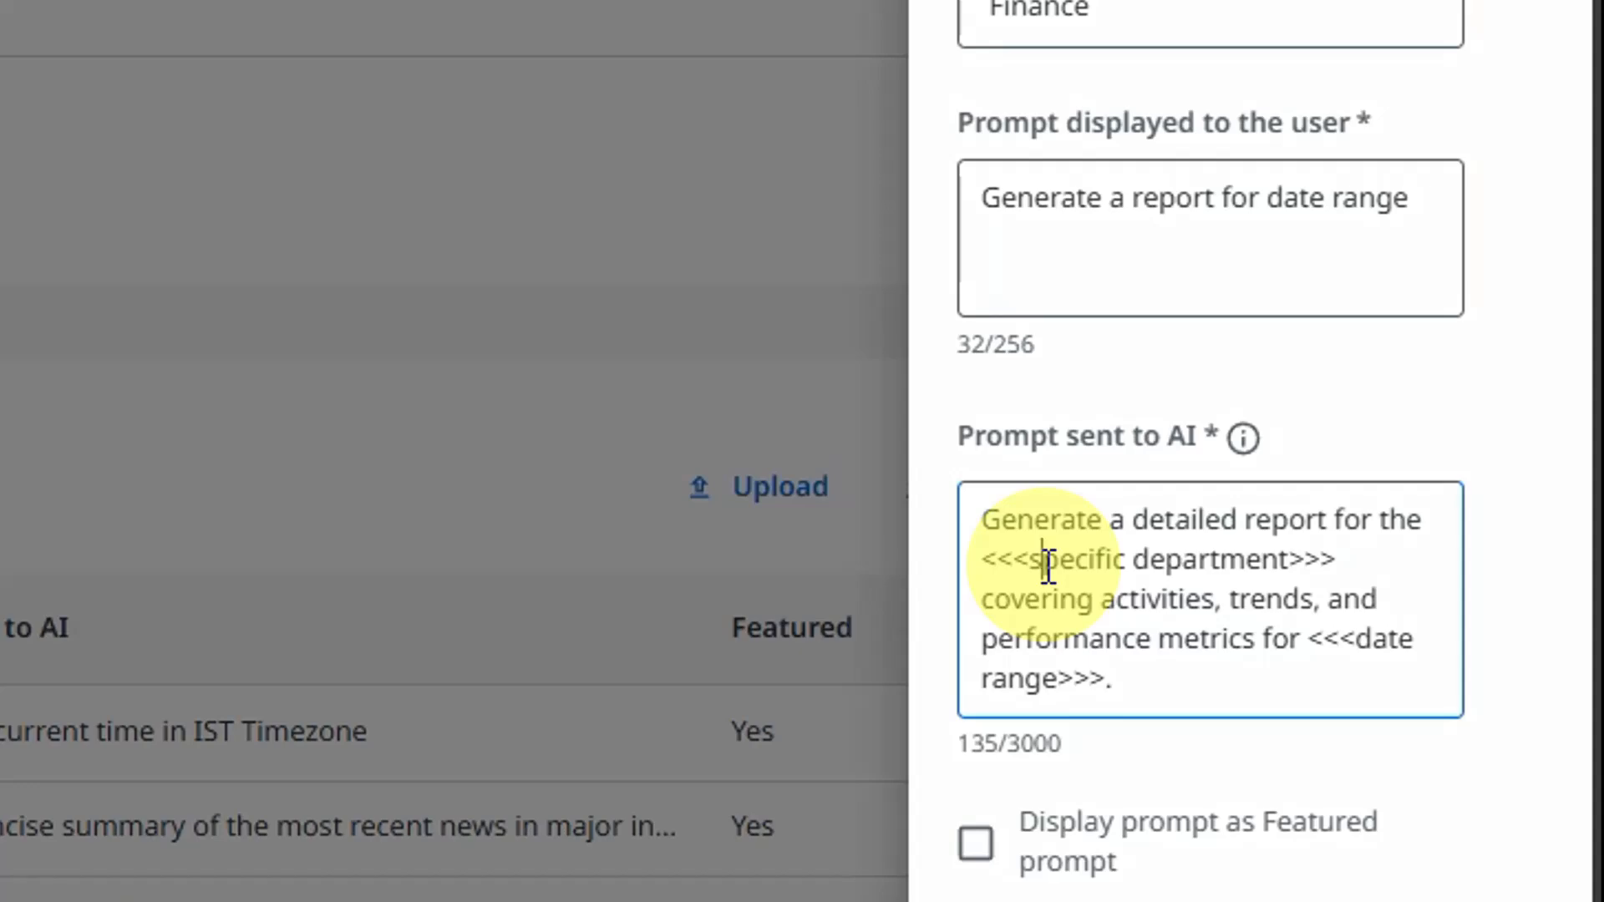
drag(969, 560, 1336, 561)
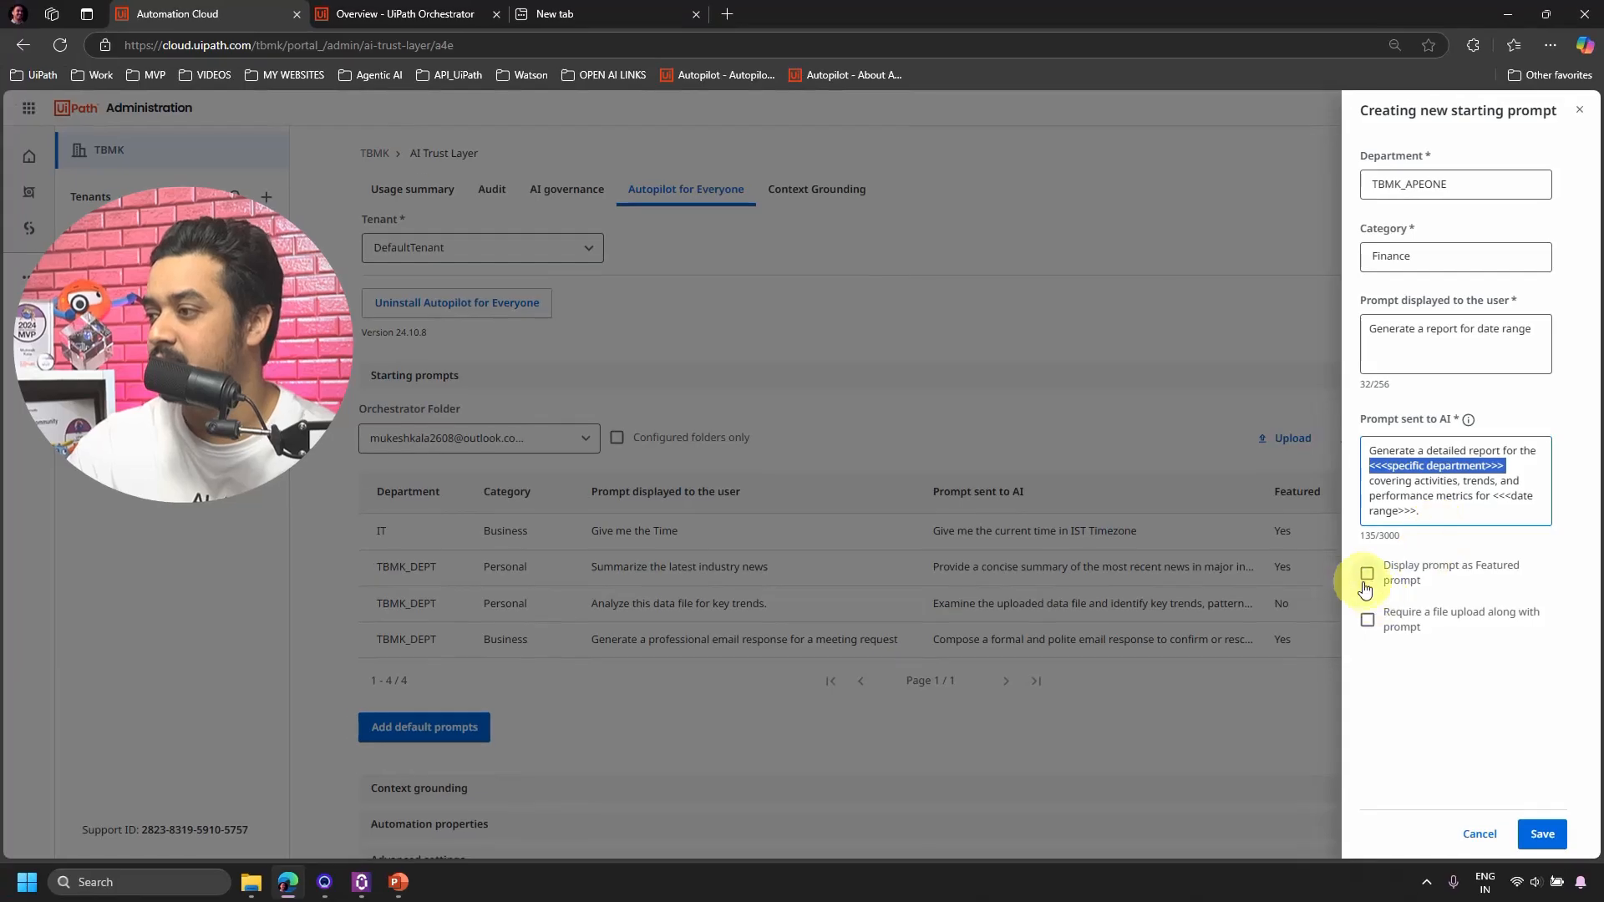
Mark the report prompt as featured, save it, and start another new prompt.
click(1364, 577)
click(1535, 837)
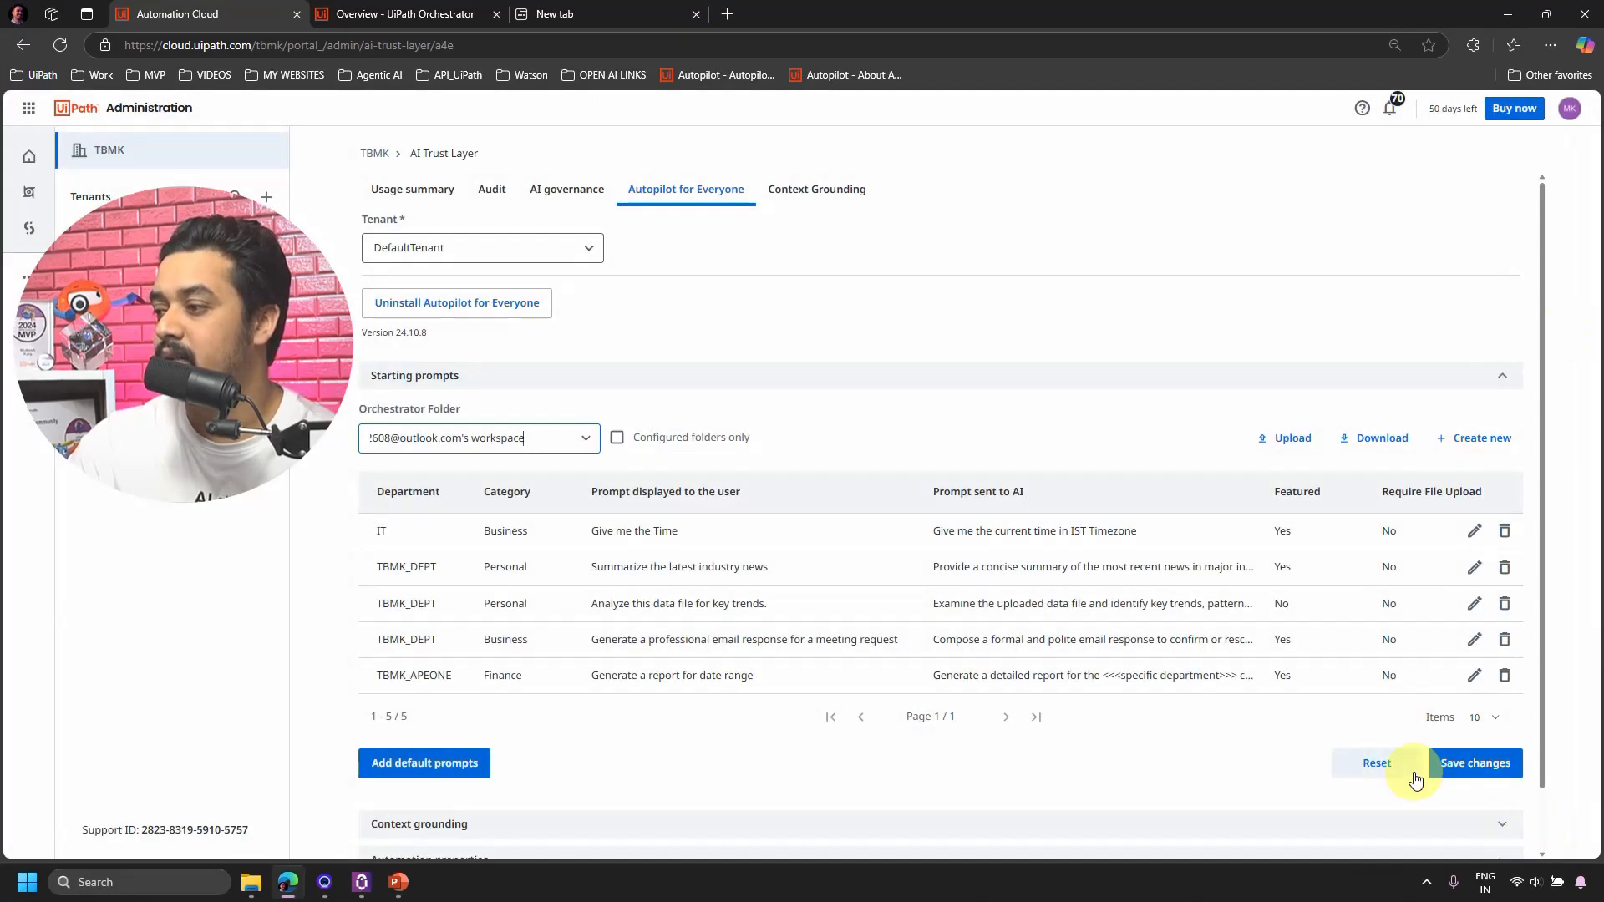
click(1477, 437)
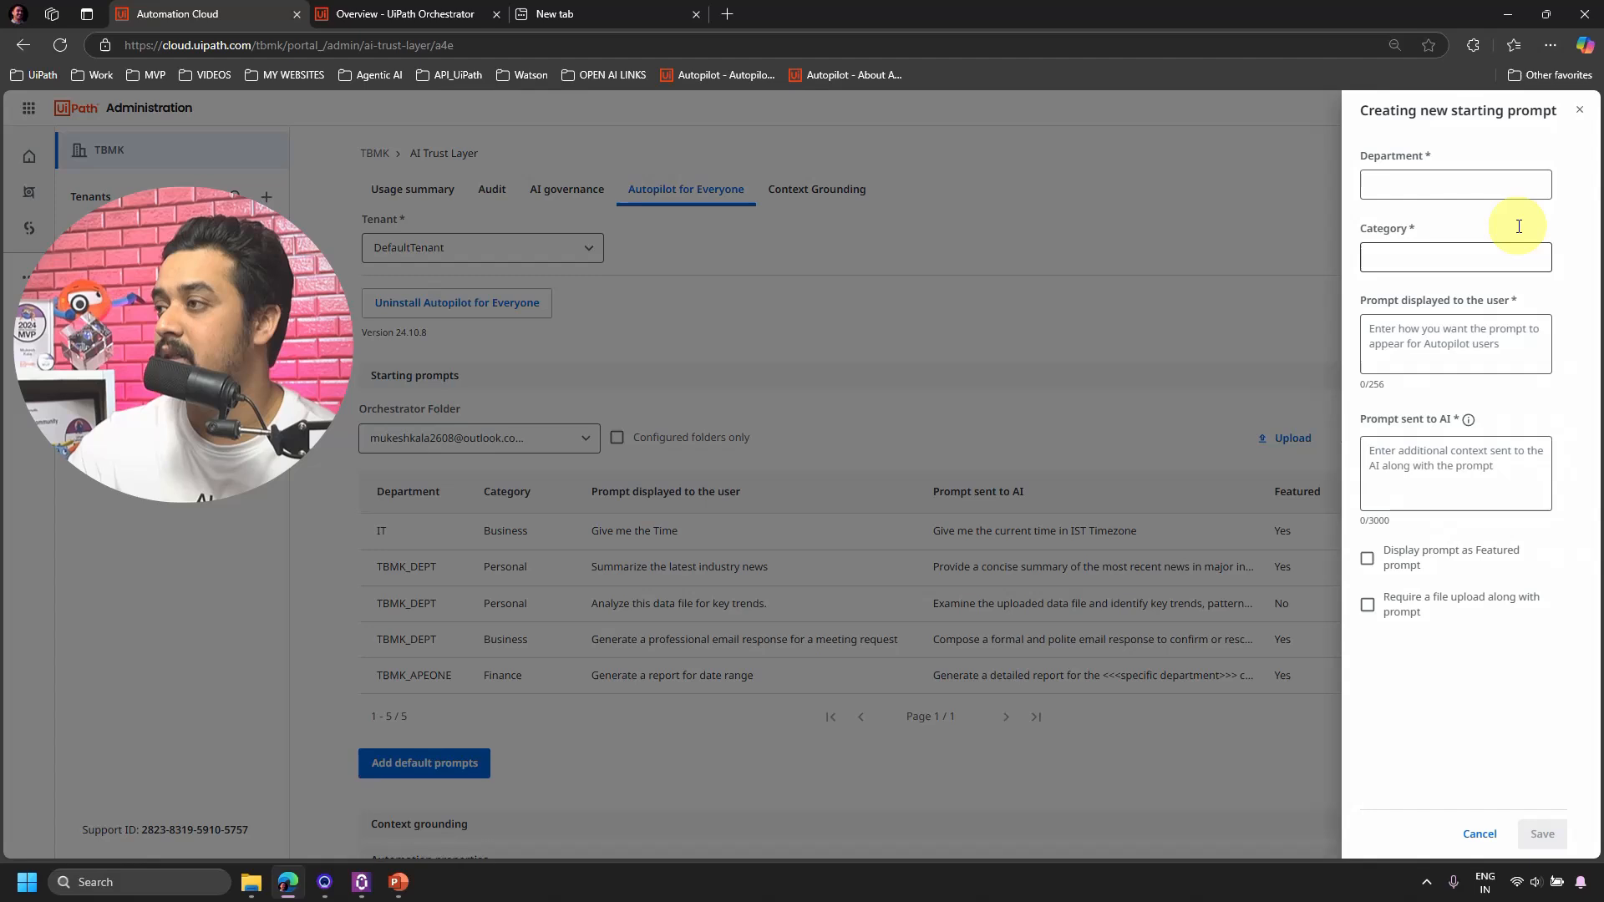
Fill Department TBMK_APEONE, Category Finance and the user prompt 'Create a job description'.
click(1421, 183)
click(1390, 238)
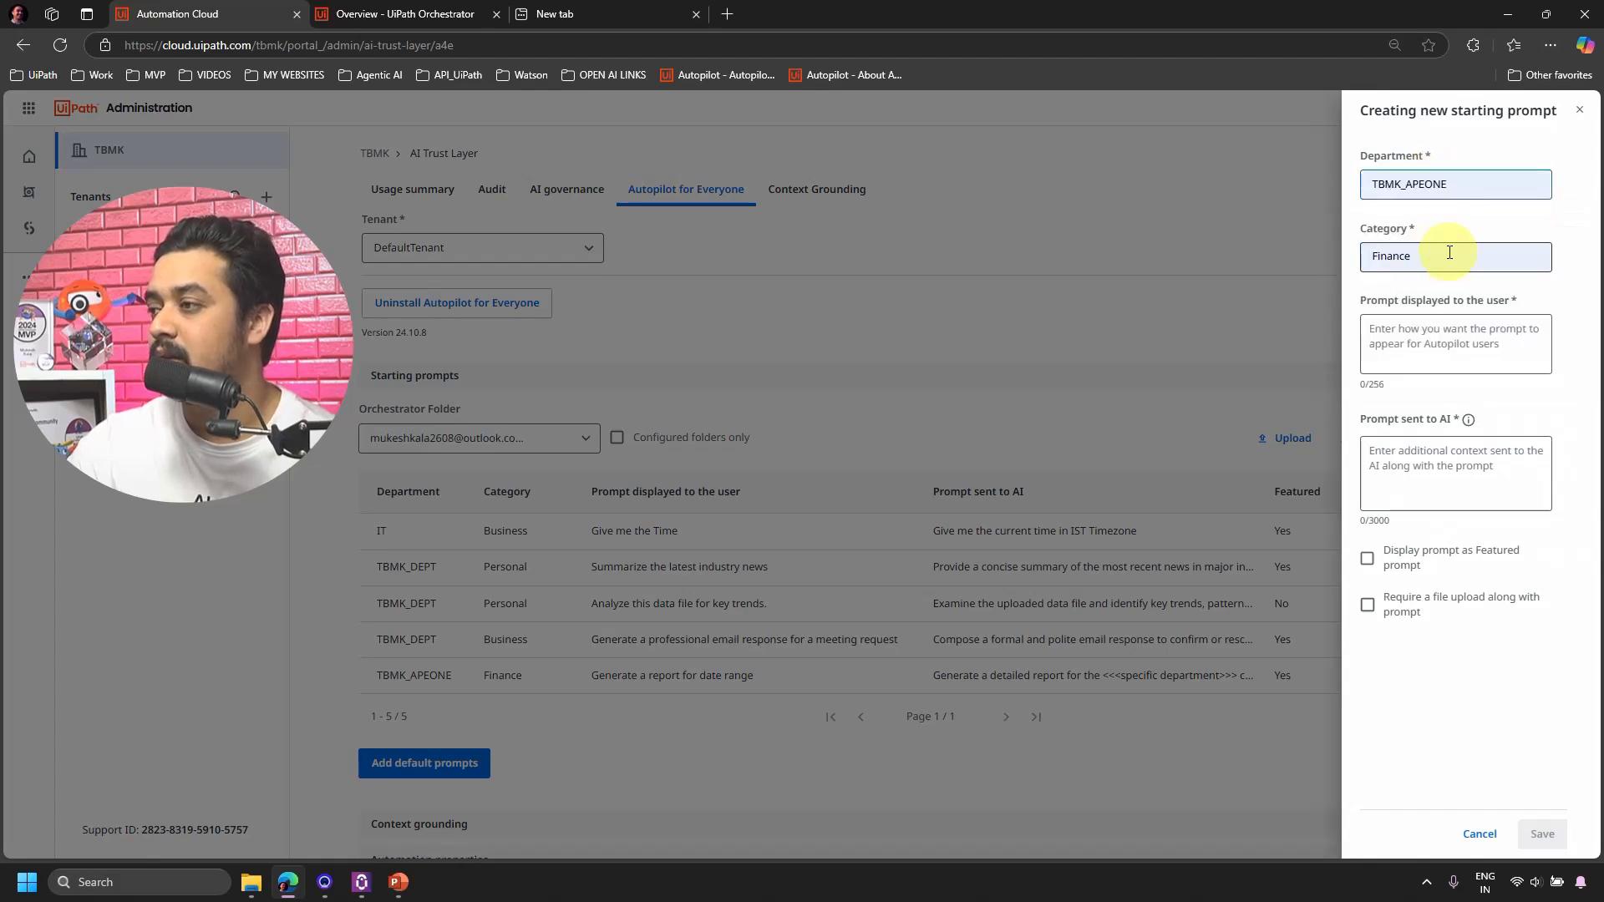
key(alt+Tab)
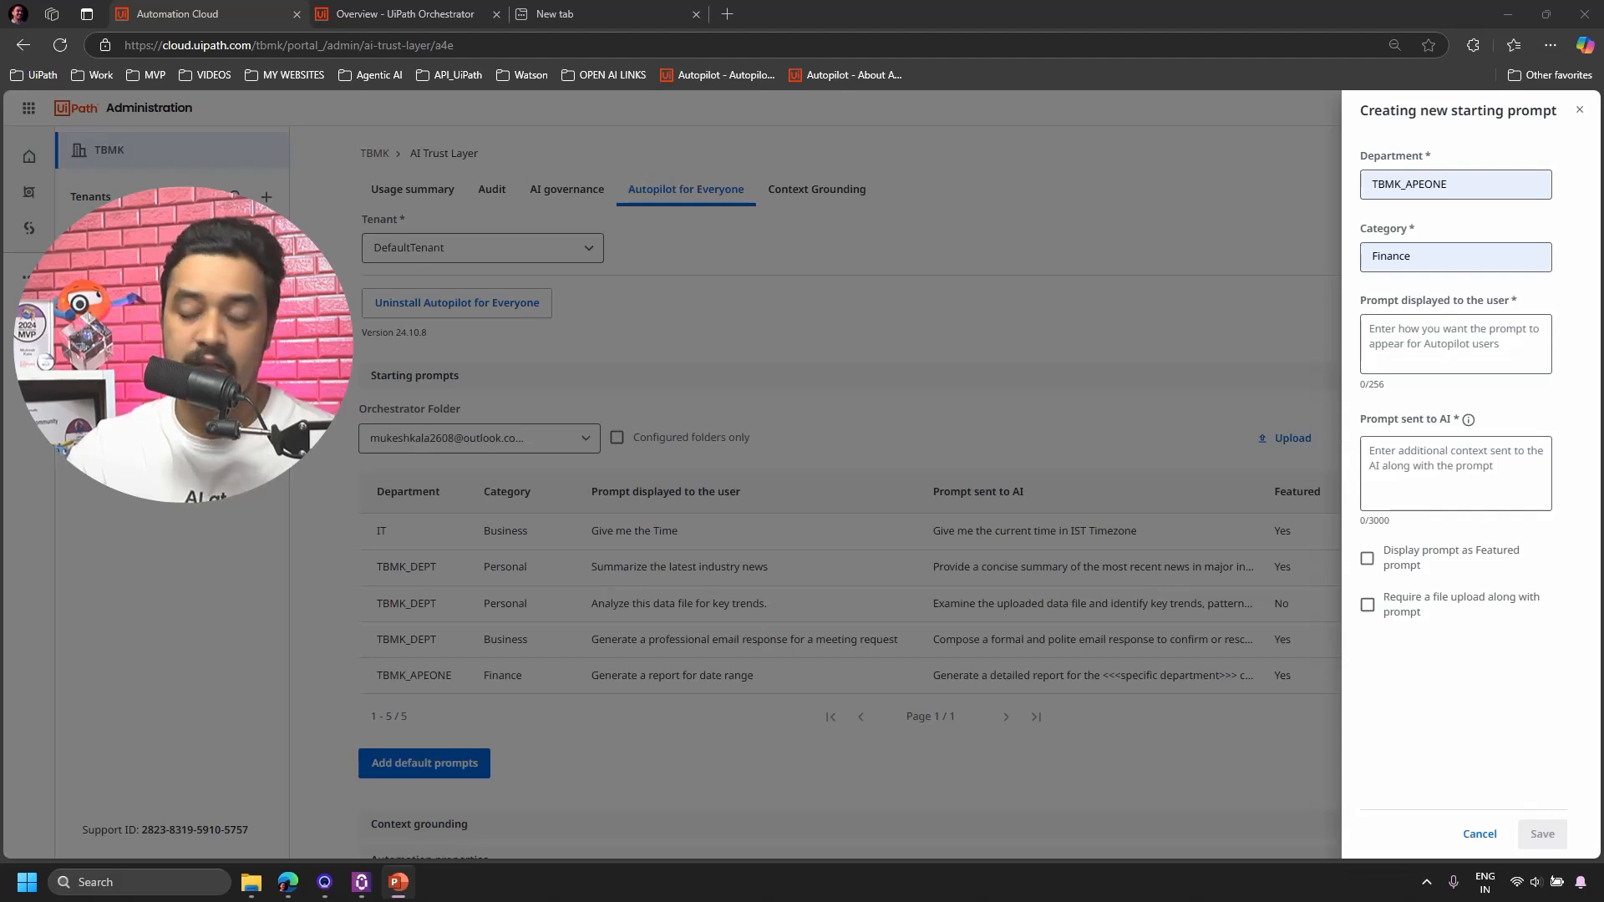
click(1404, 341)
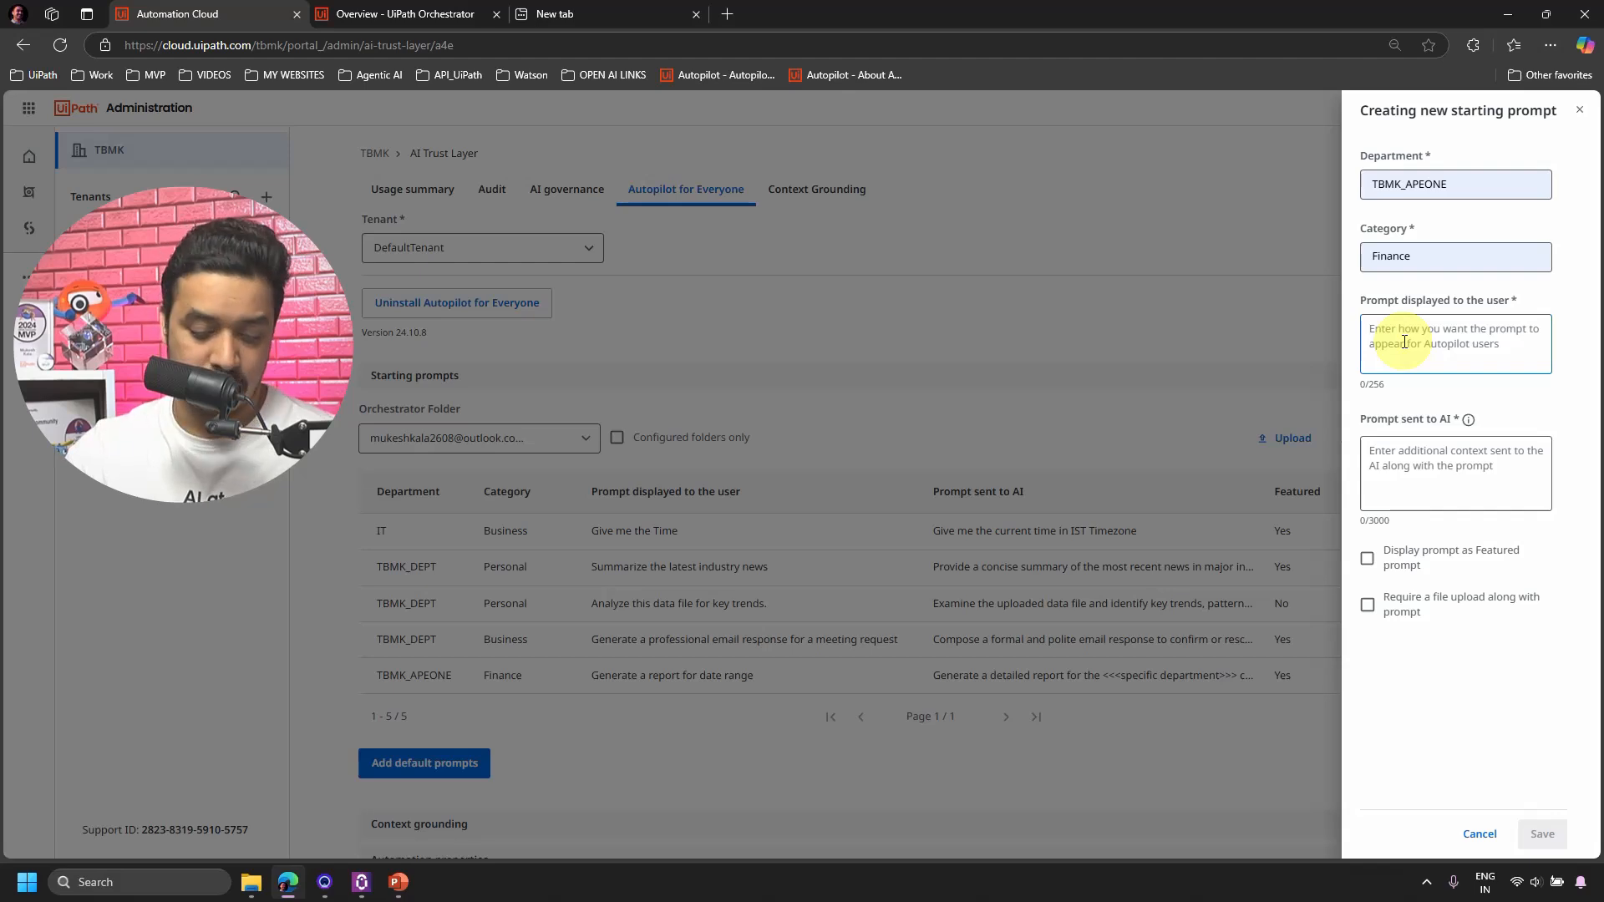
text(Create a job description)
Paste the AI prompt with position and company name placeholders, leave it unfeatured, and save.
key(alt+Tab)
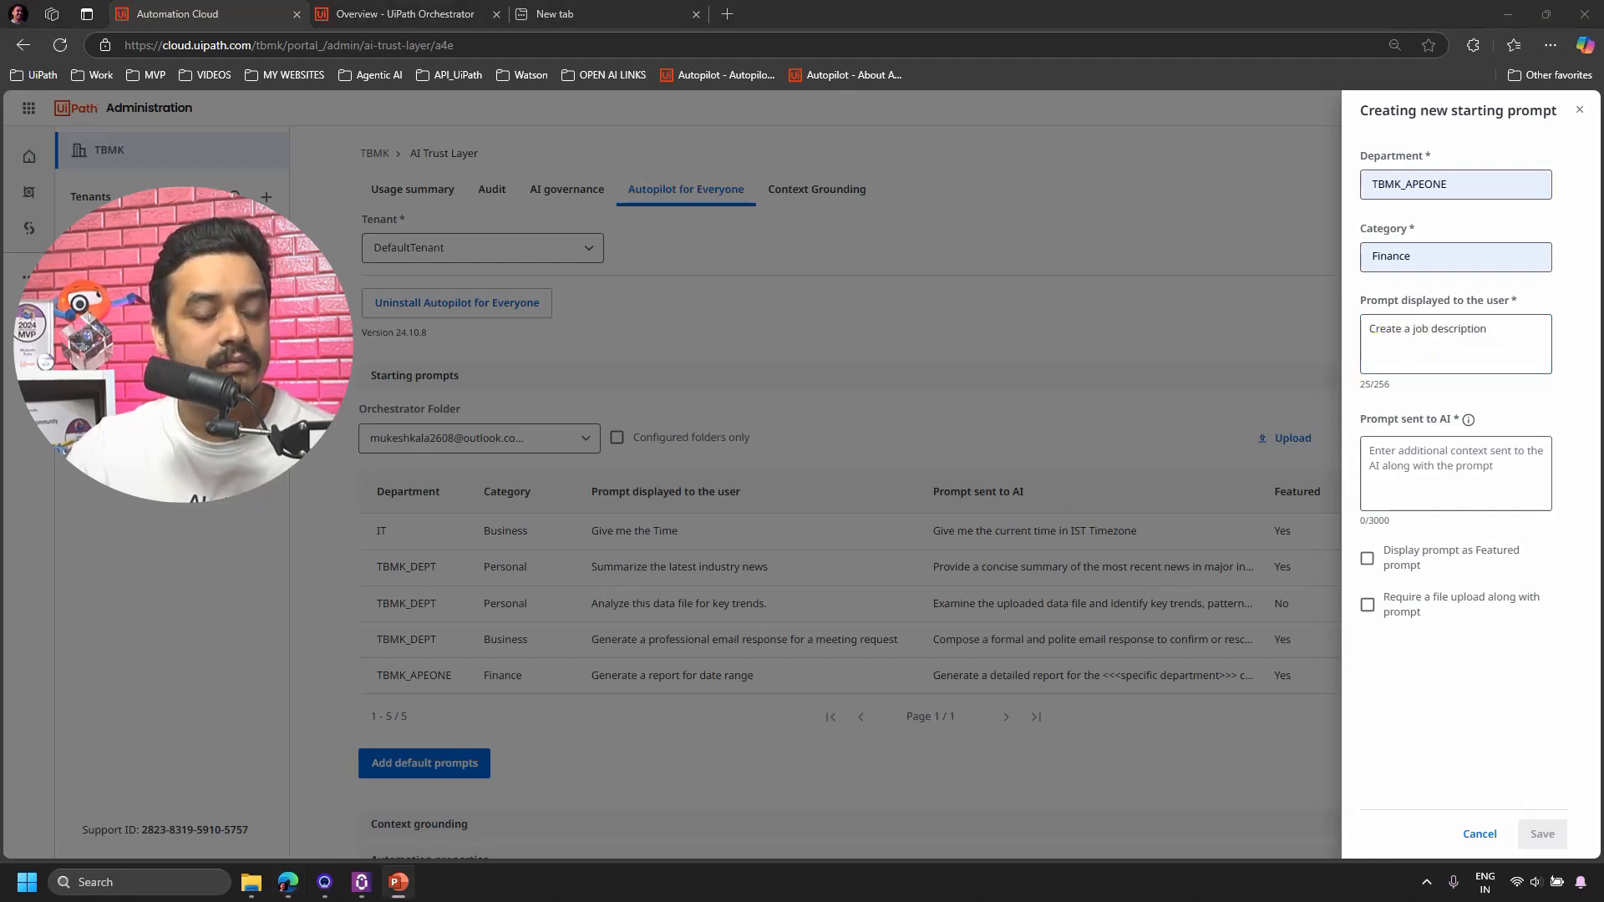
click(1414, 466)
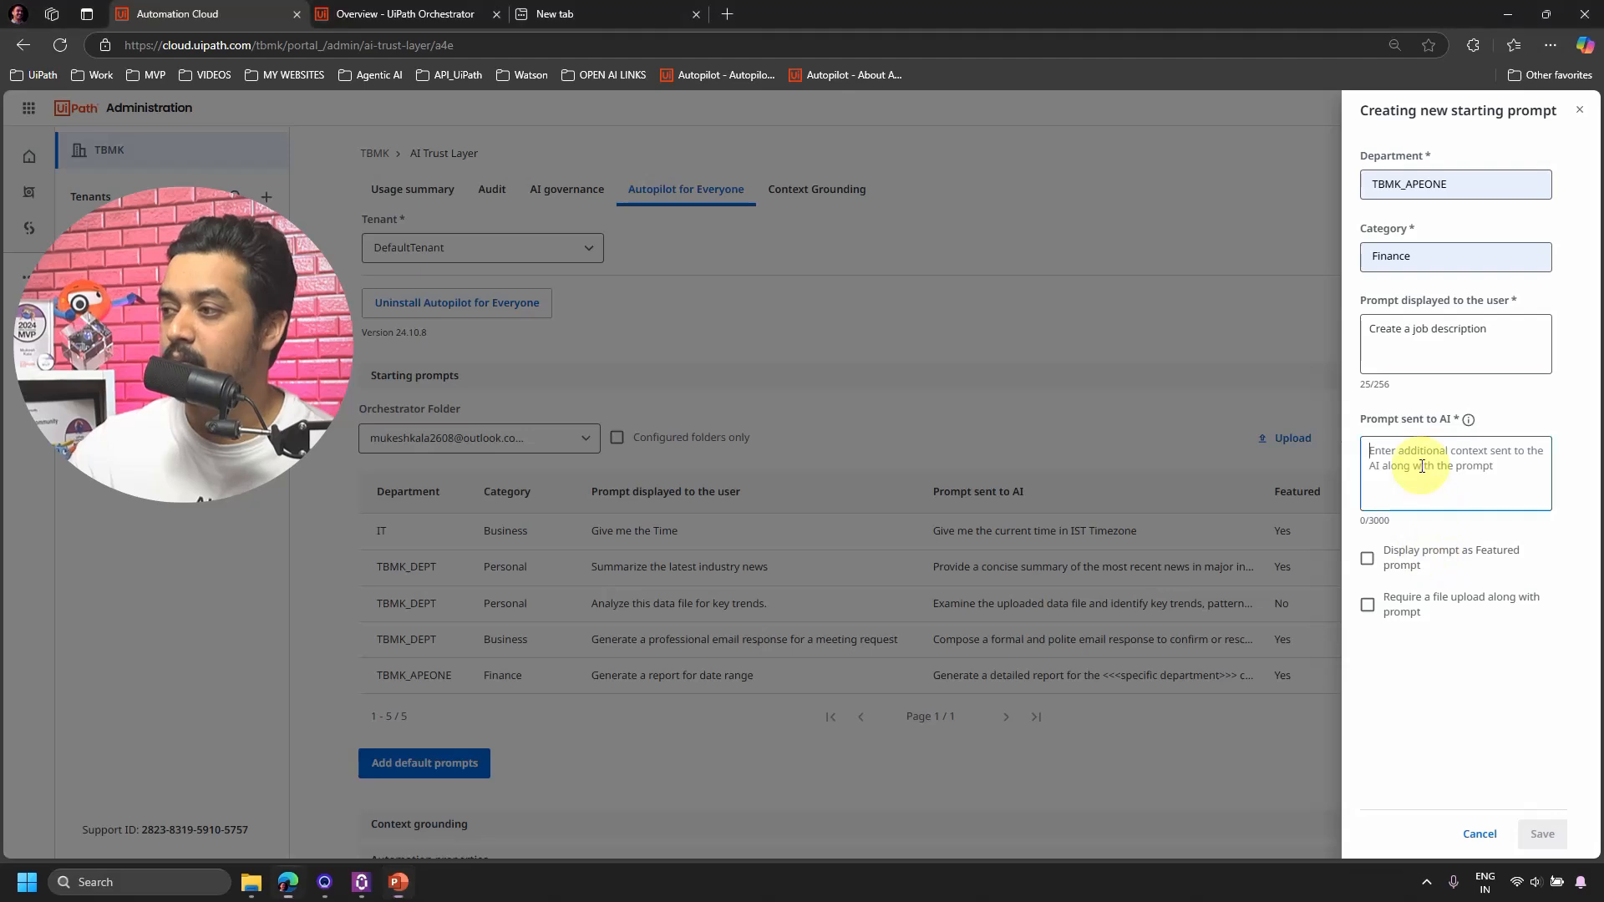
text(Write a comprehensive job description for the position of <<<position>>> at <<<company name>>>. Include responsibilities, qualifications, and company details)
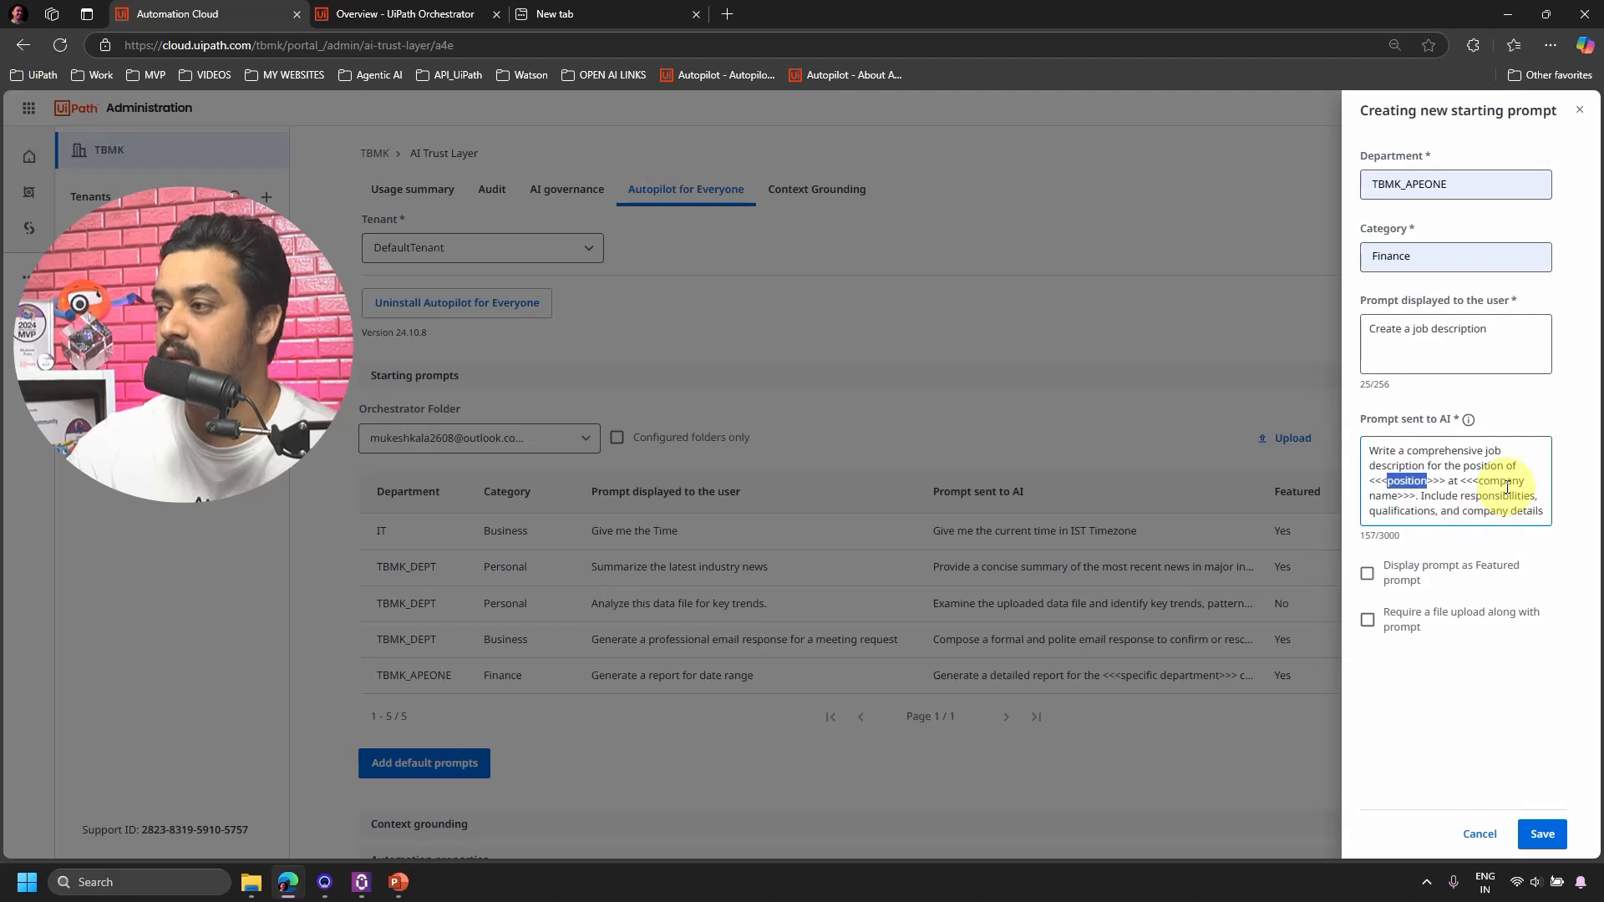
double_click(1507, 483)
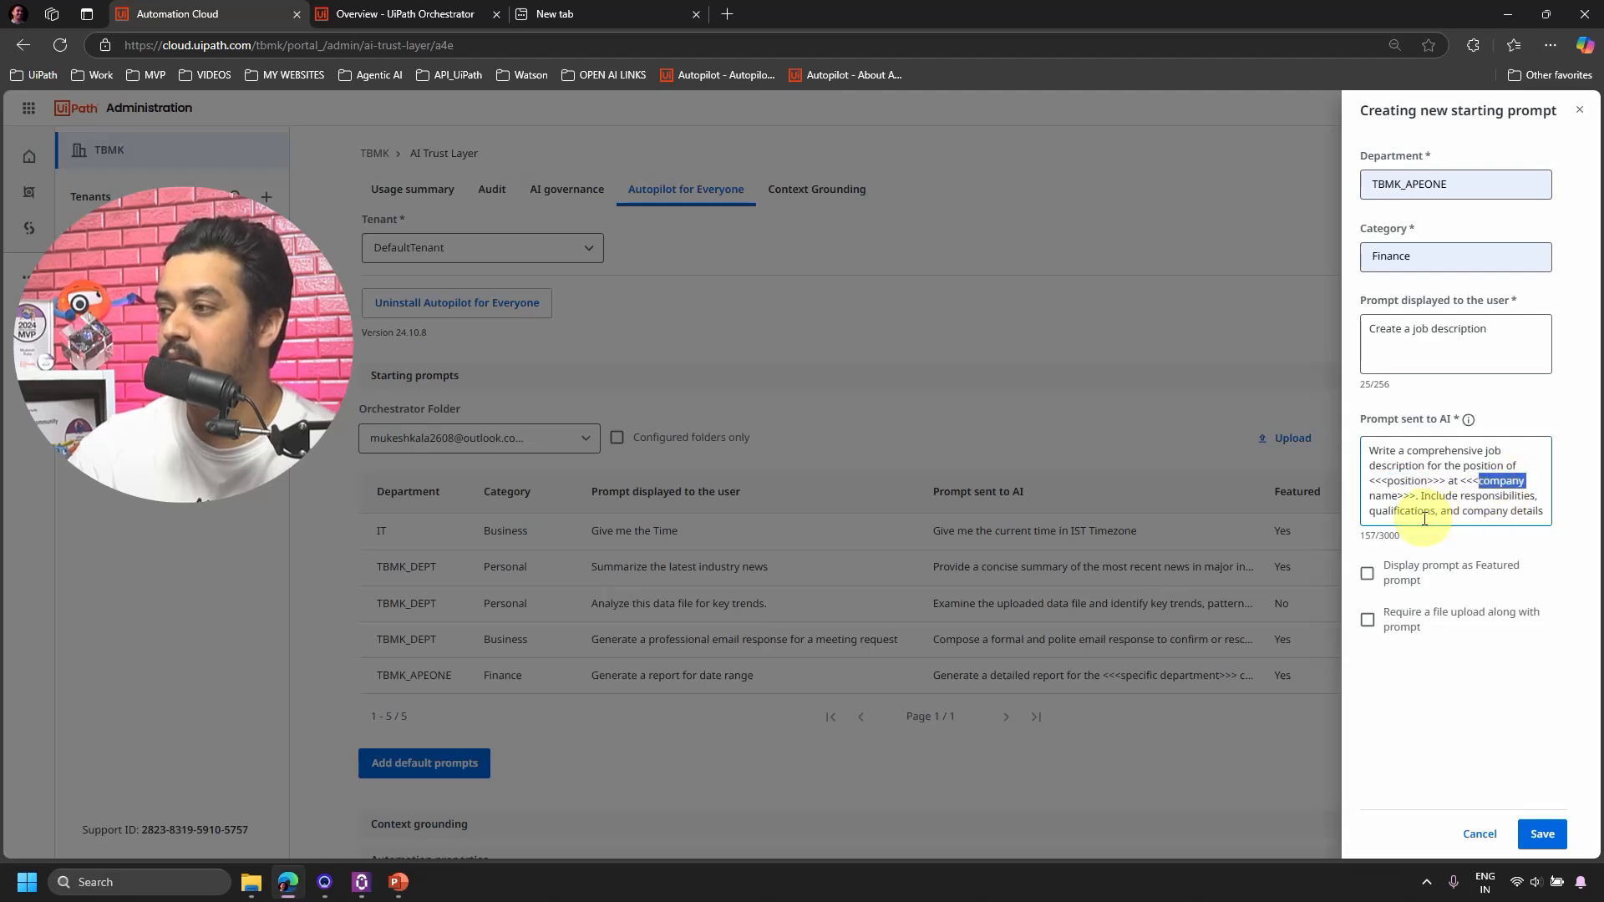
click(1503, 341)
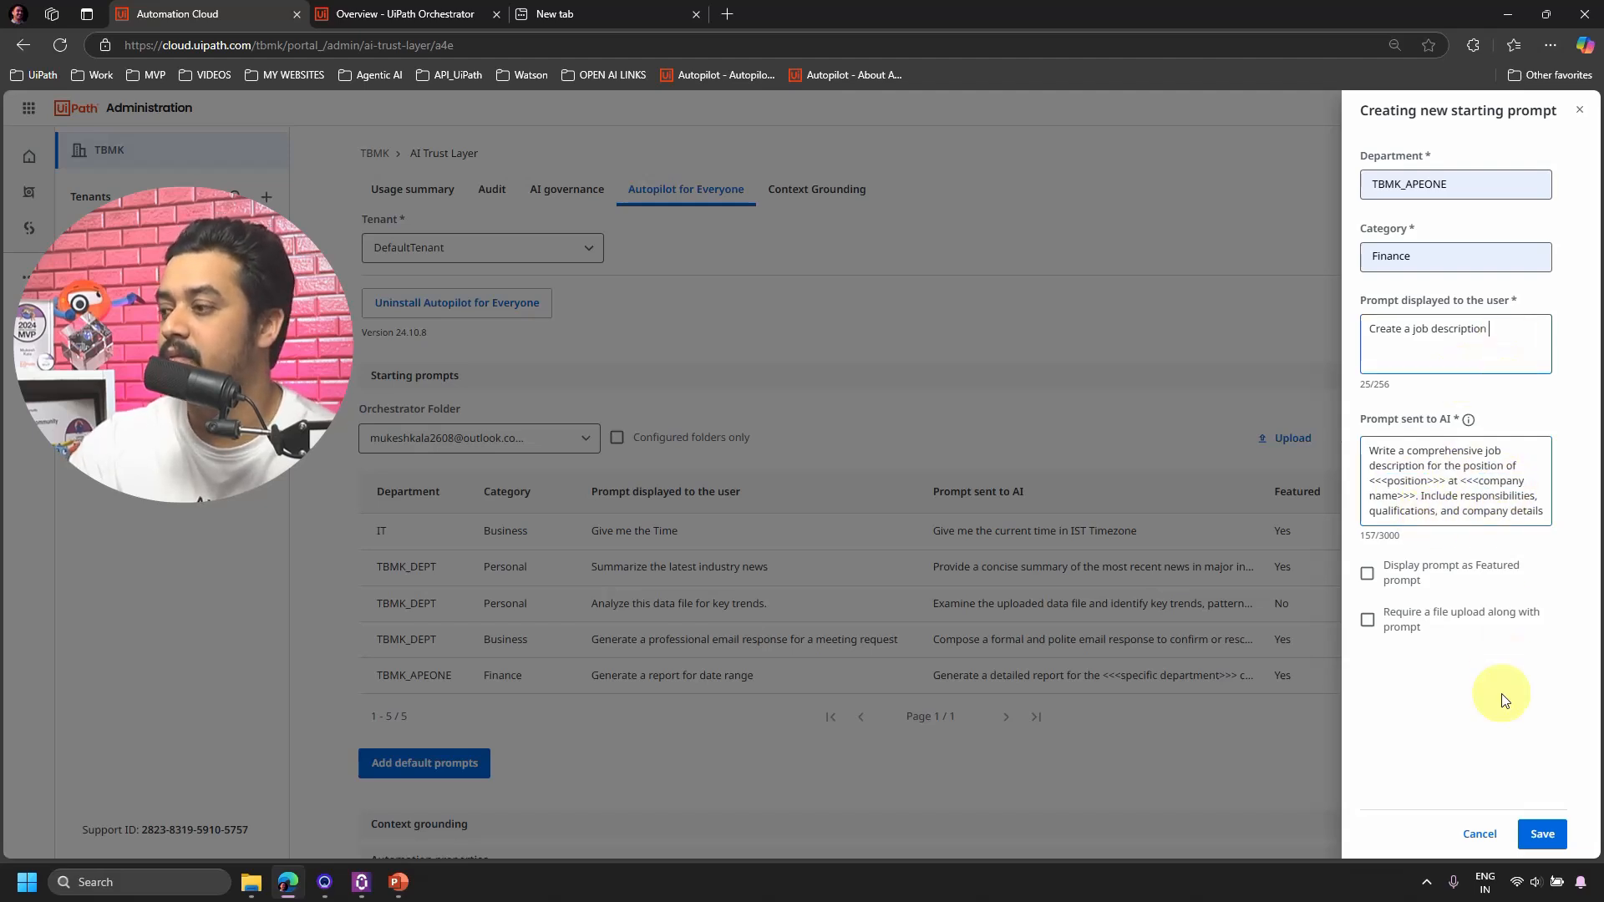
click(1448, 573)
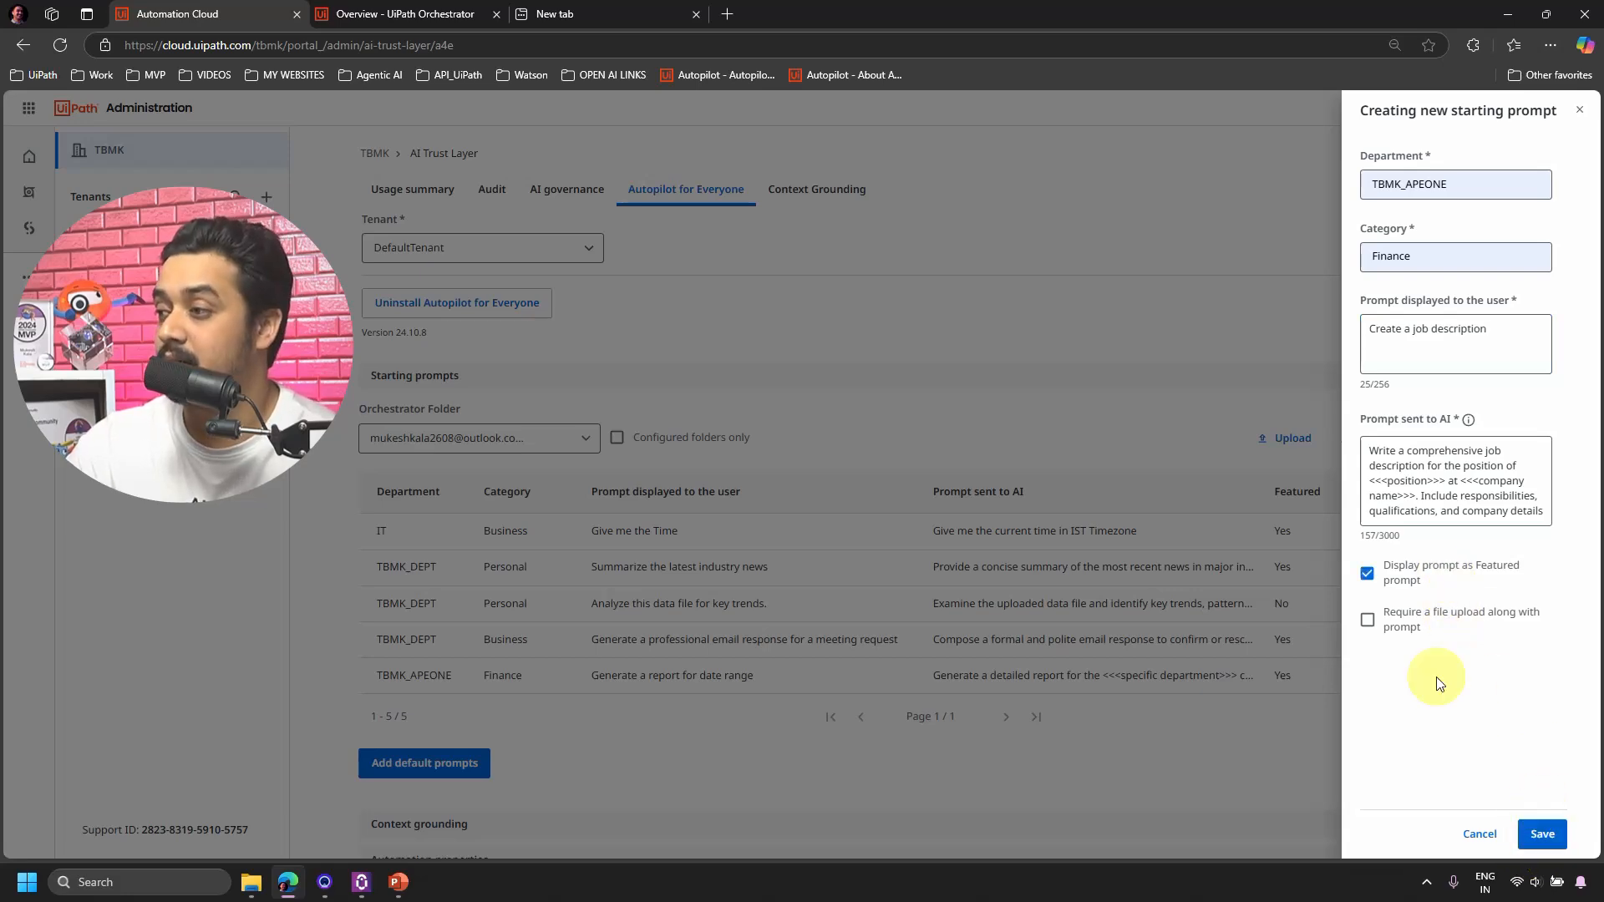
click(1453, 574)
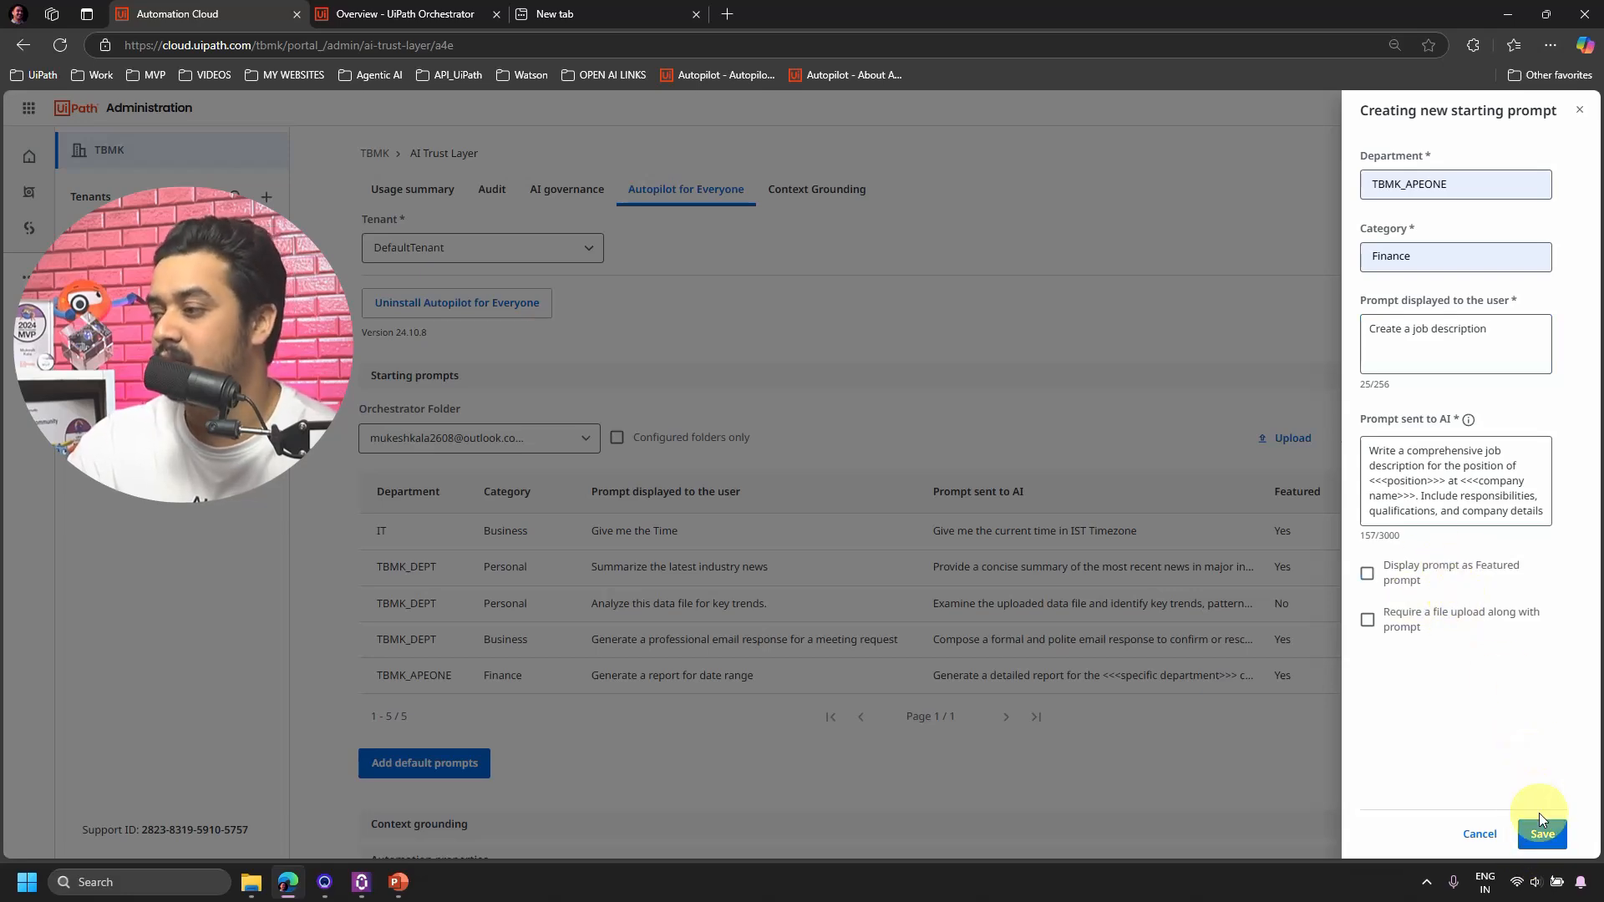
click(1541, 834)
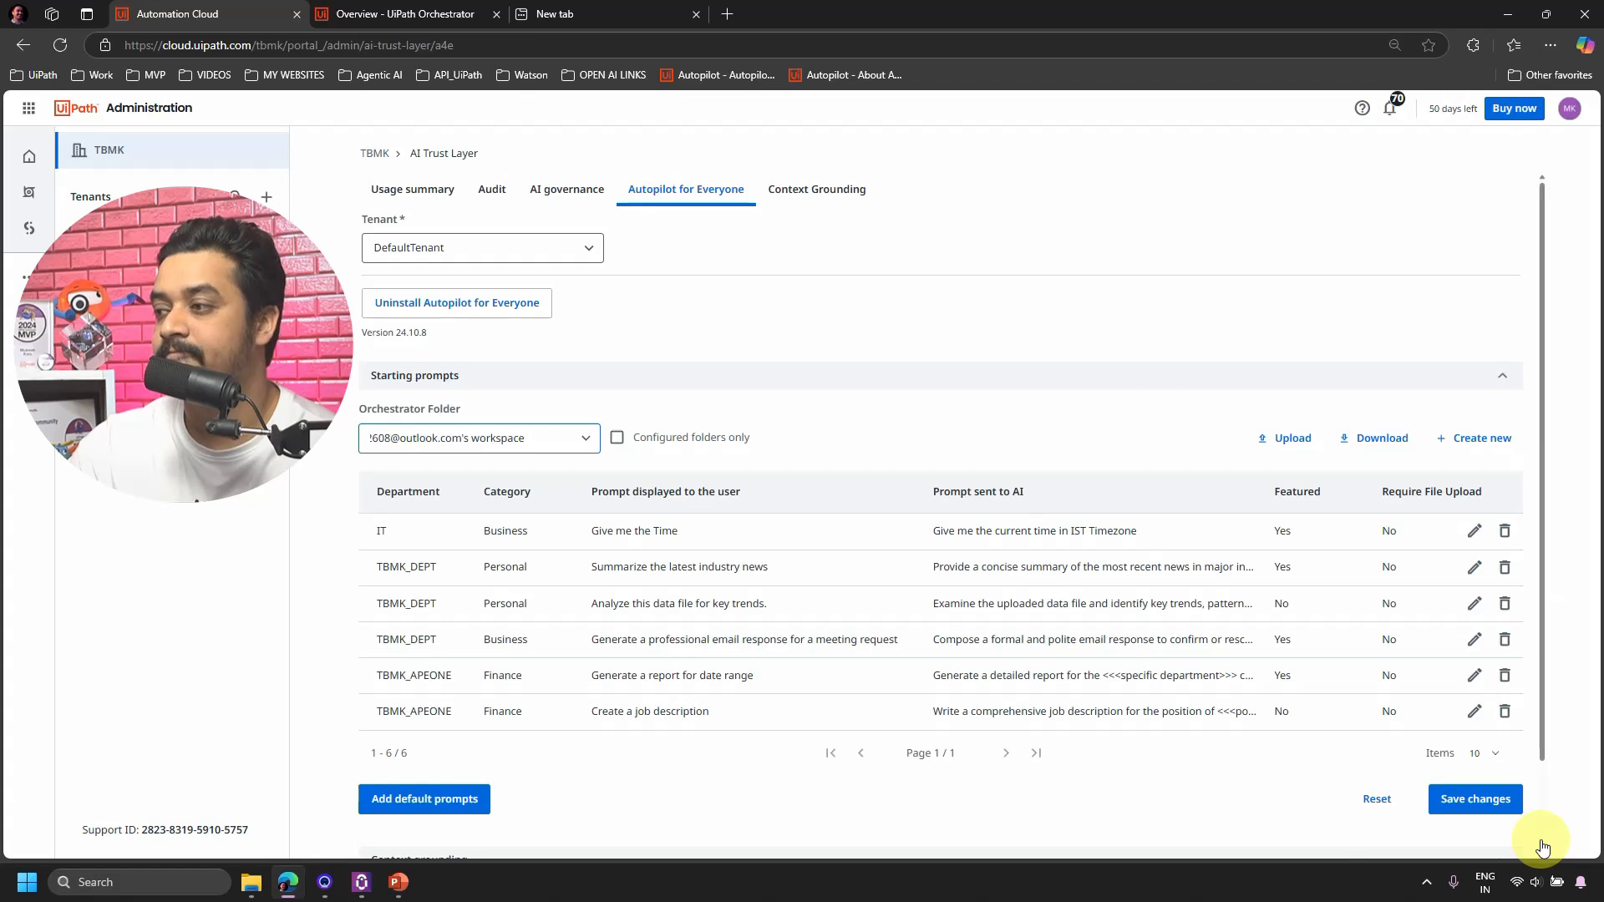
Save the DefaultTenant starting prompt changes and refresh UiPath Assistant's policy from the system tray.
click(1480, 799)
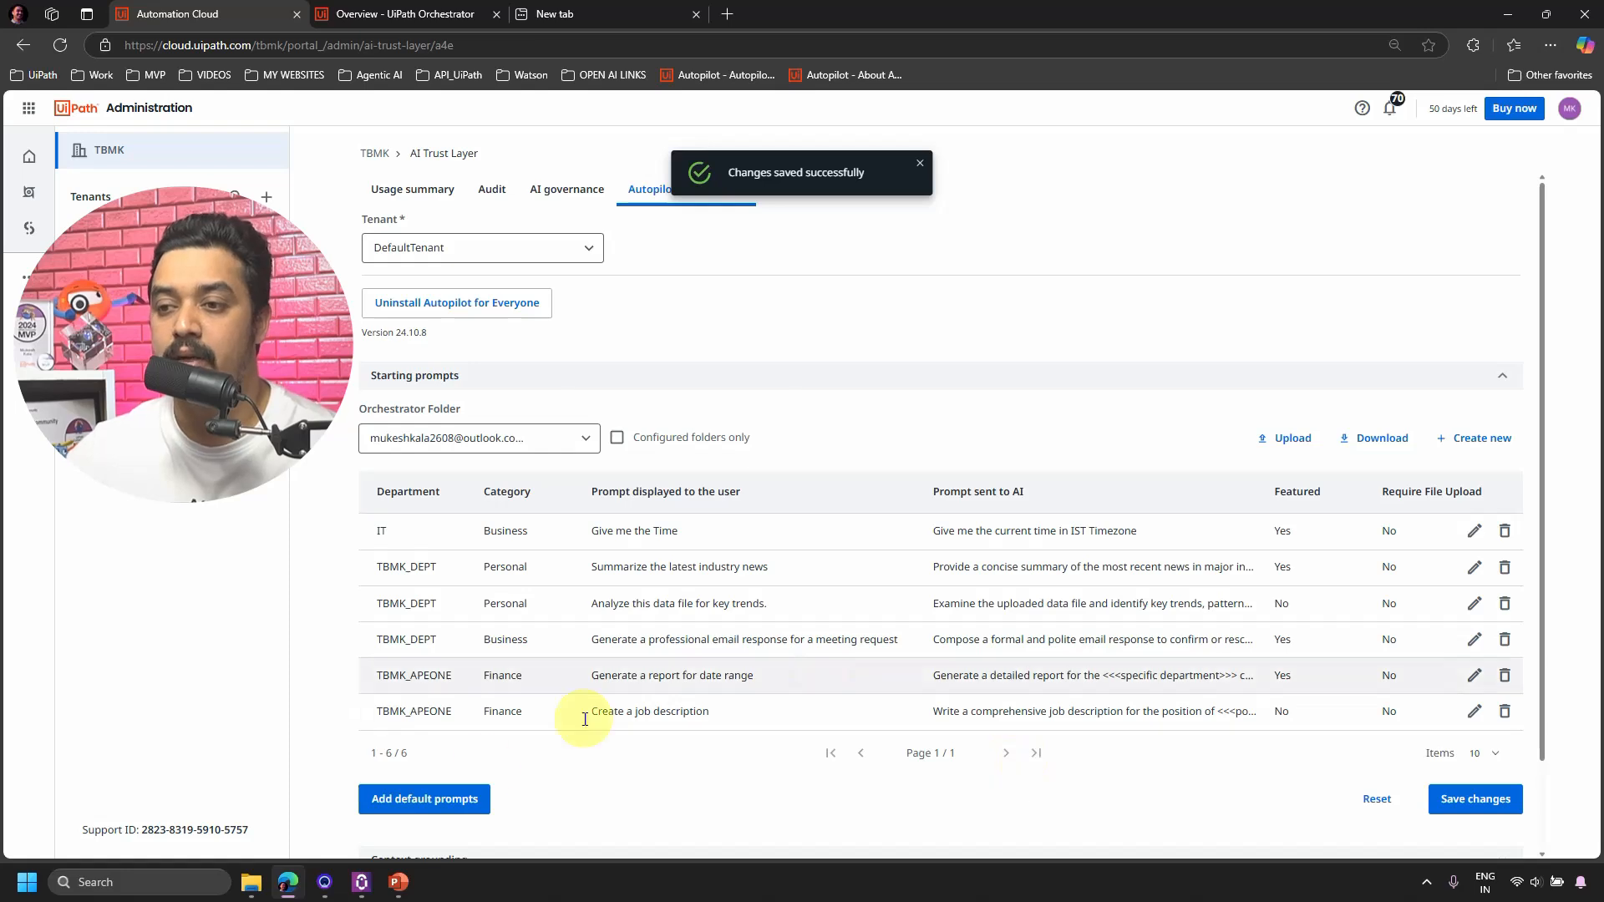
drag(406, 679, 464, 686)
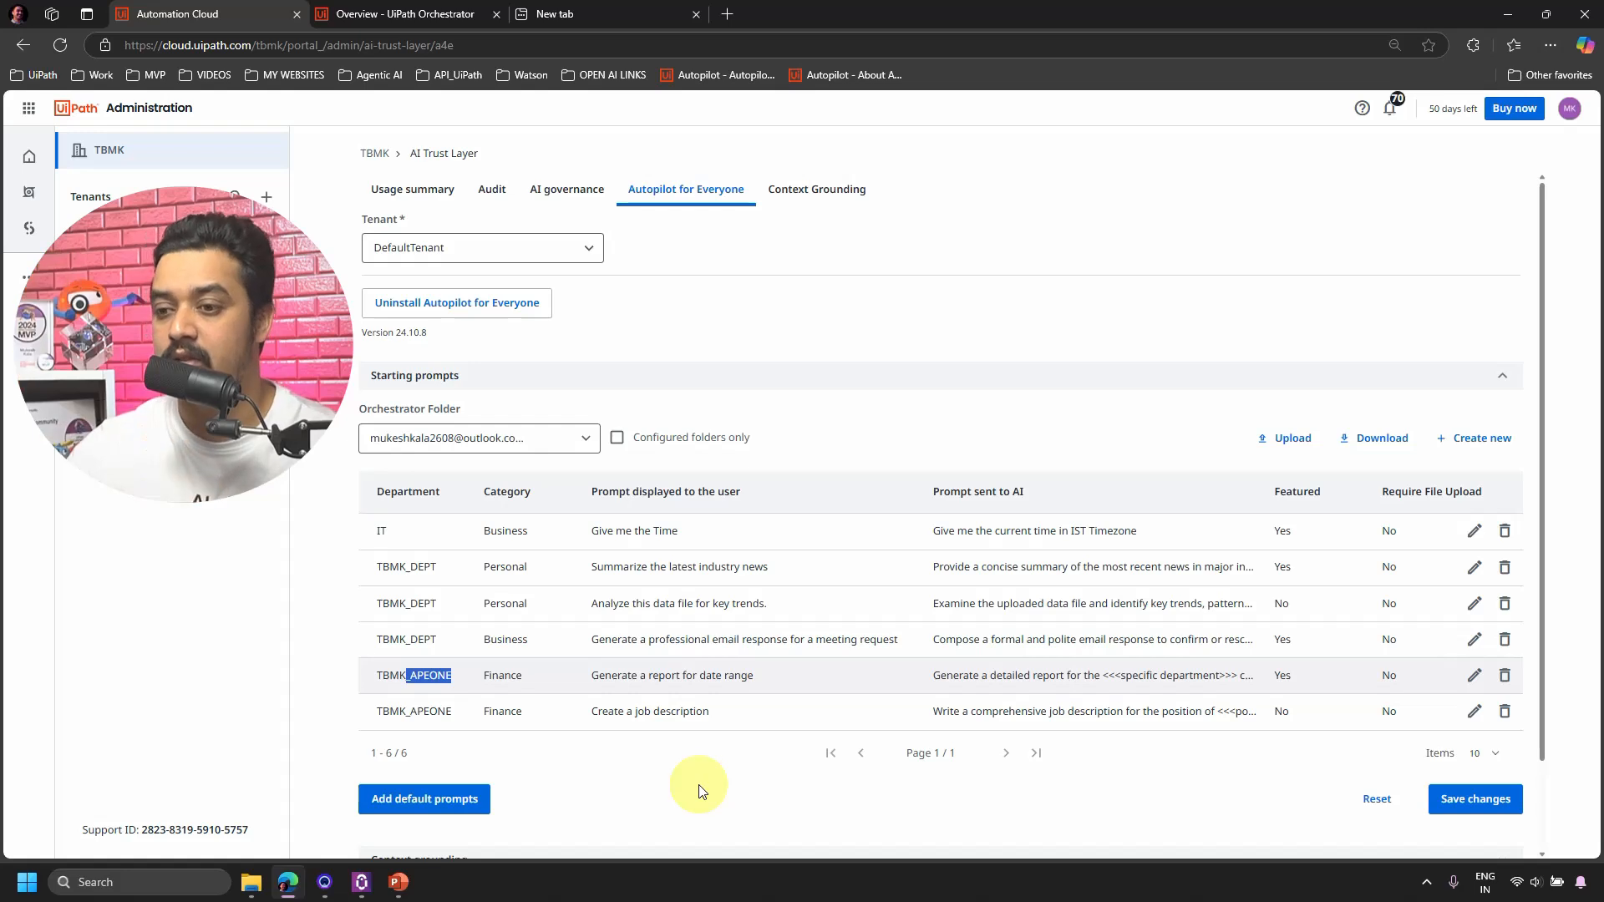
mouse_move(372, 892)
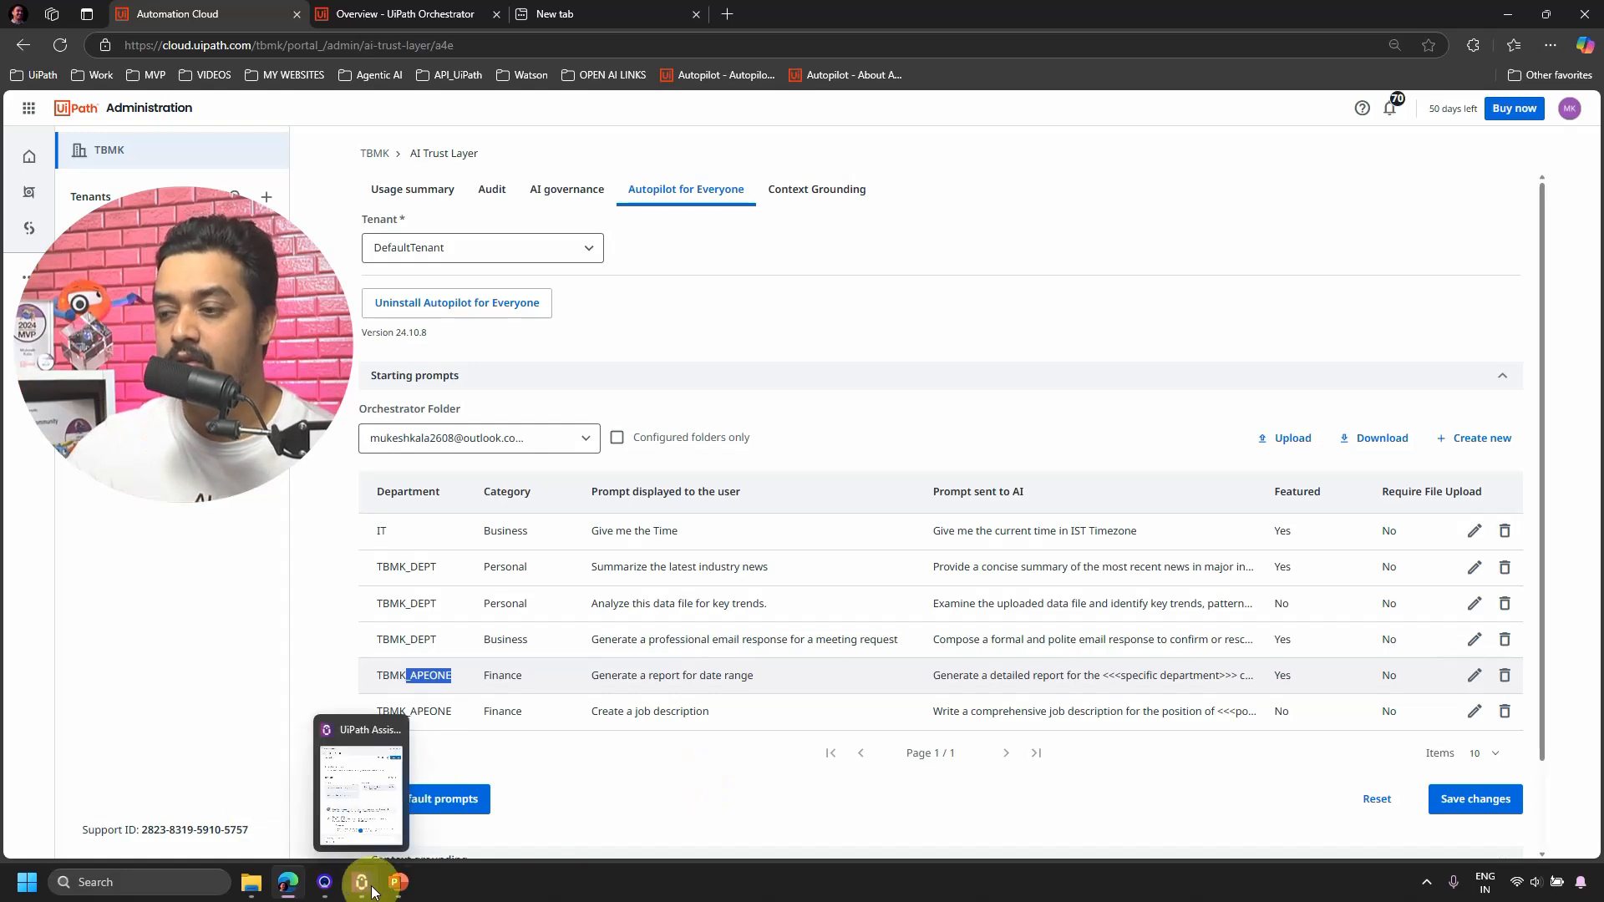
click(1426, 880)
right_click(1427, 800)
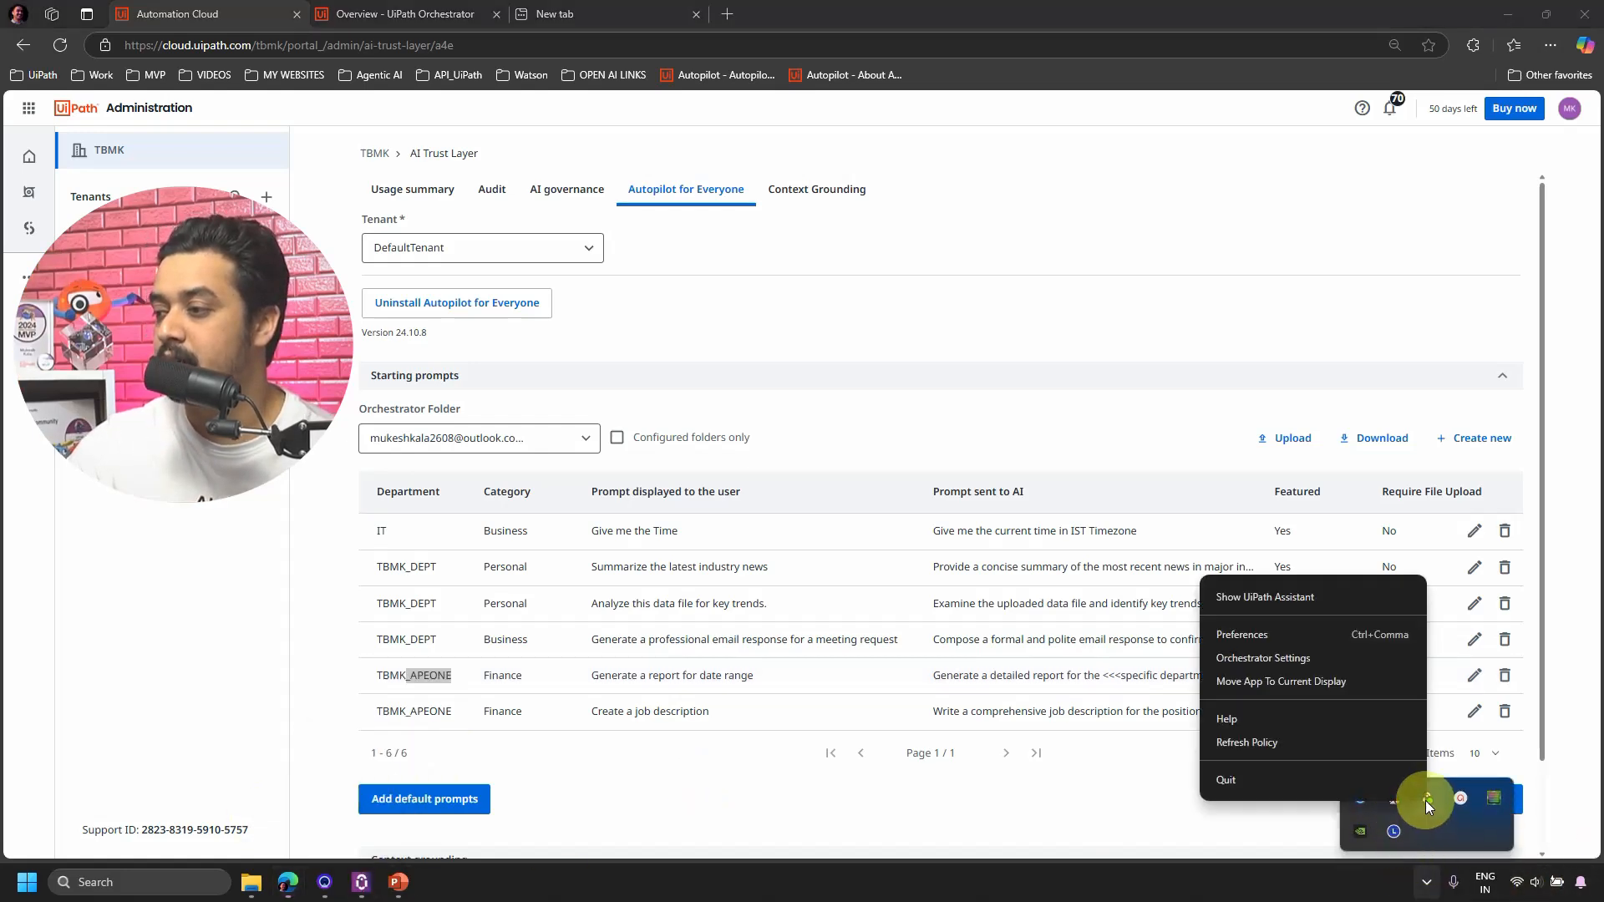
click(1284, 744)
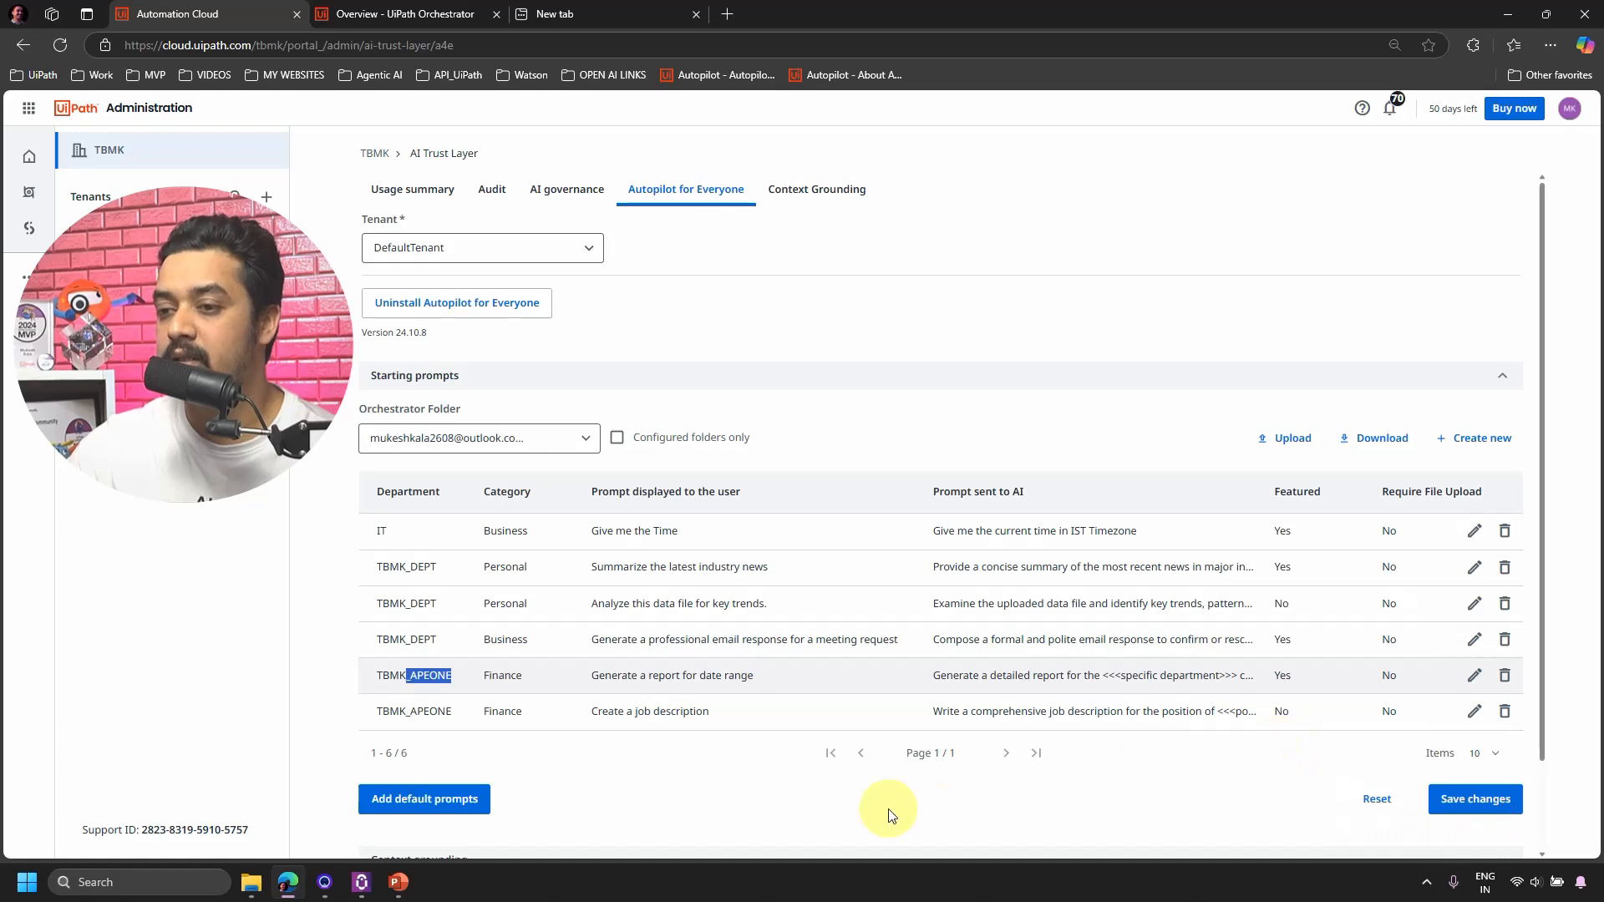
Open Assistant, switch to TBMK_APEONE, and load the 'Create a job description' starter prompt.
click(360, 878)
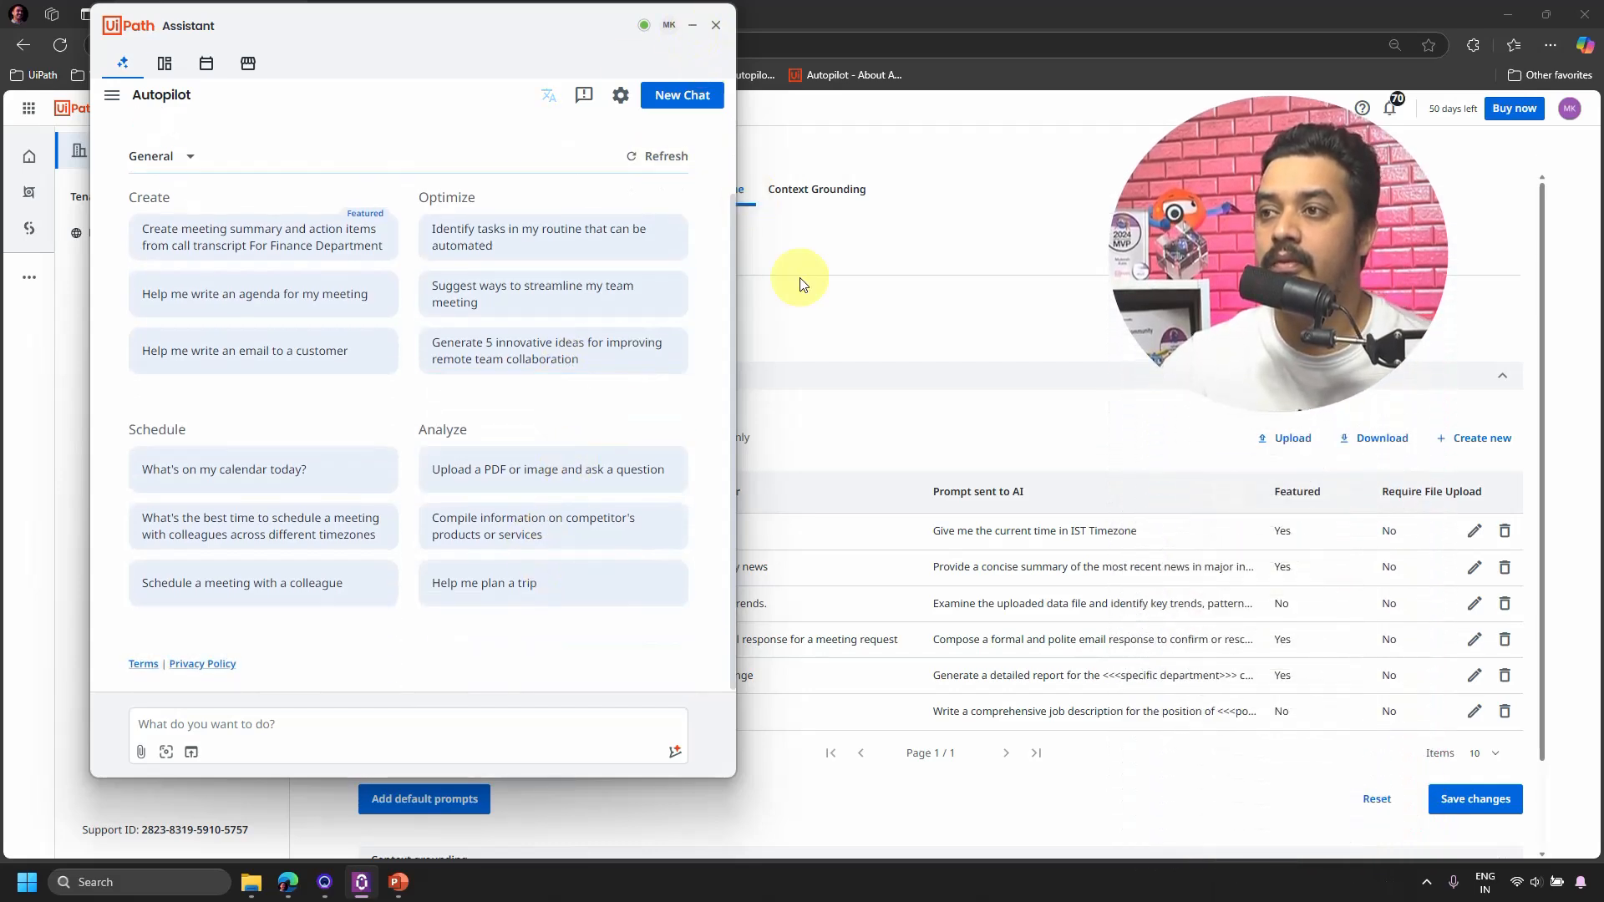
click(189, 156)
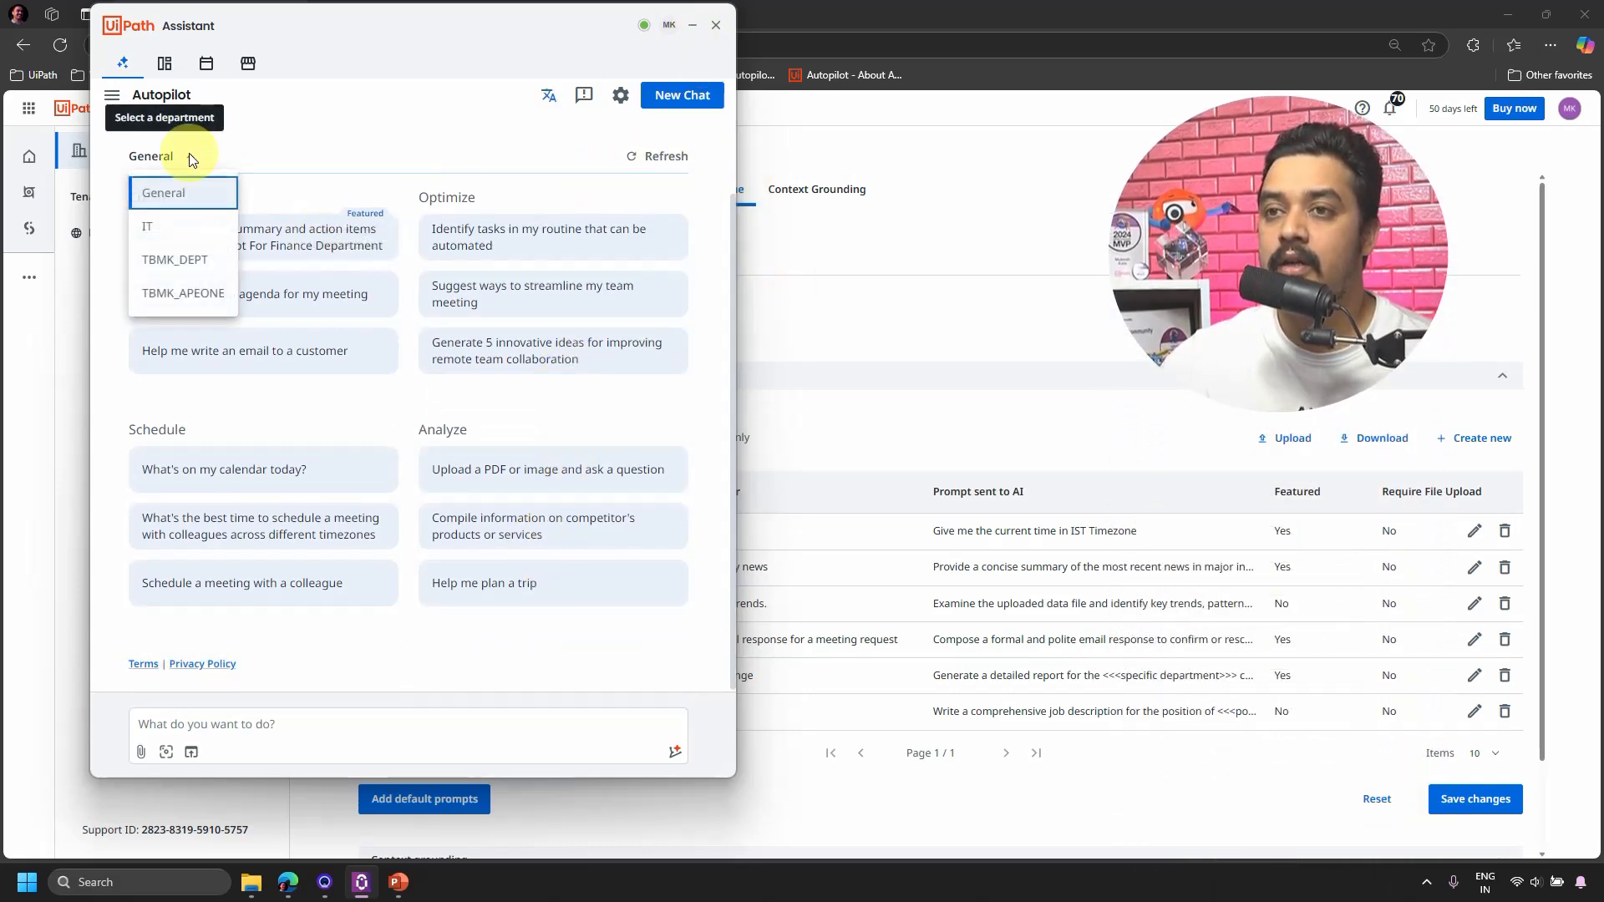
click(187, 298)
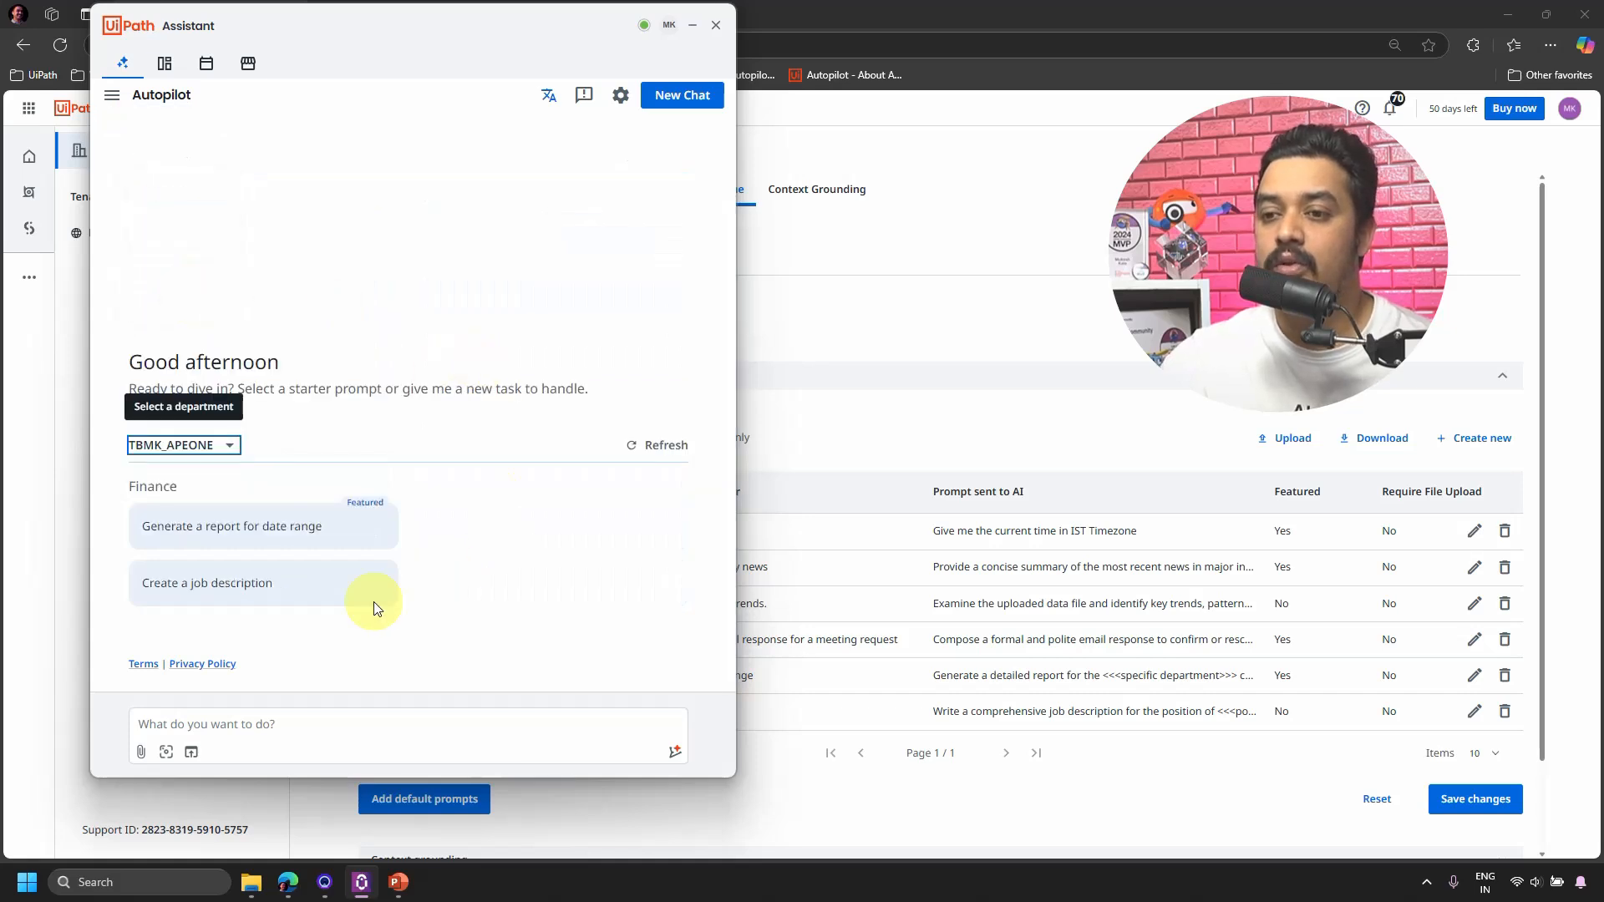
mouse_move(331, 524)
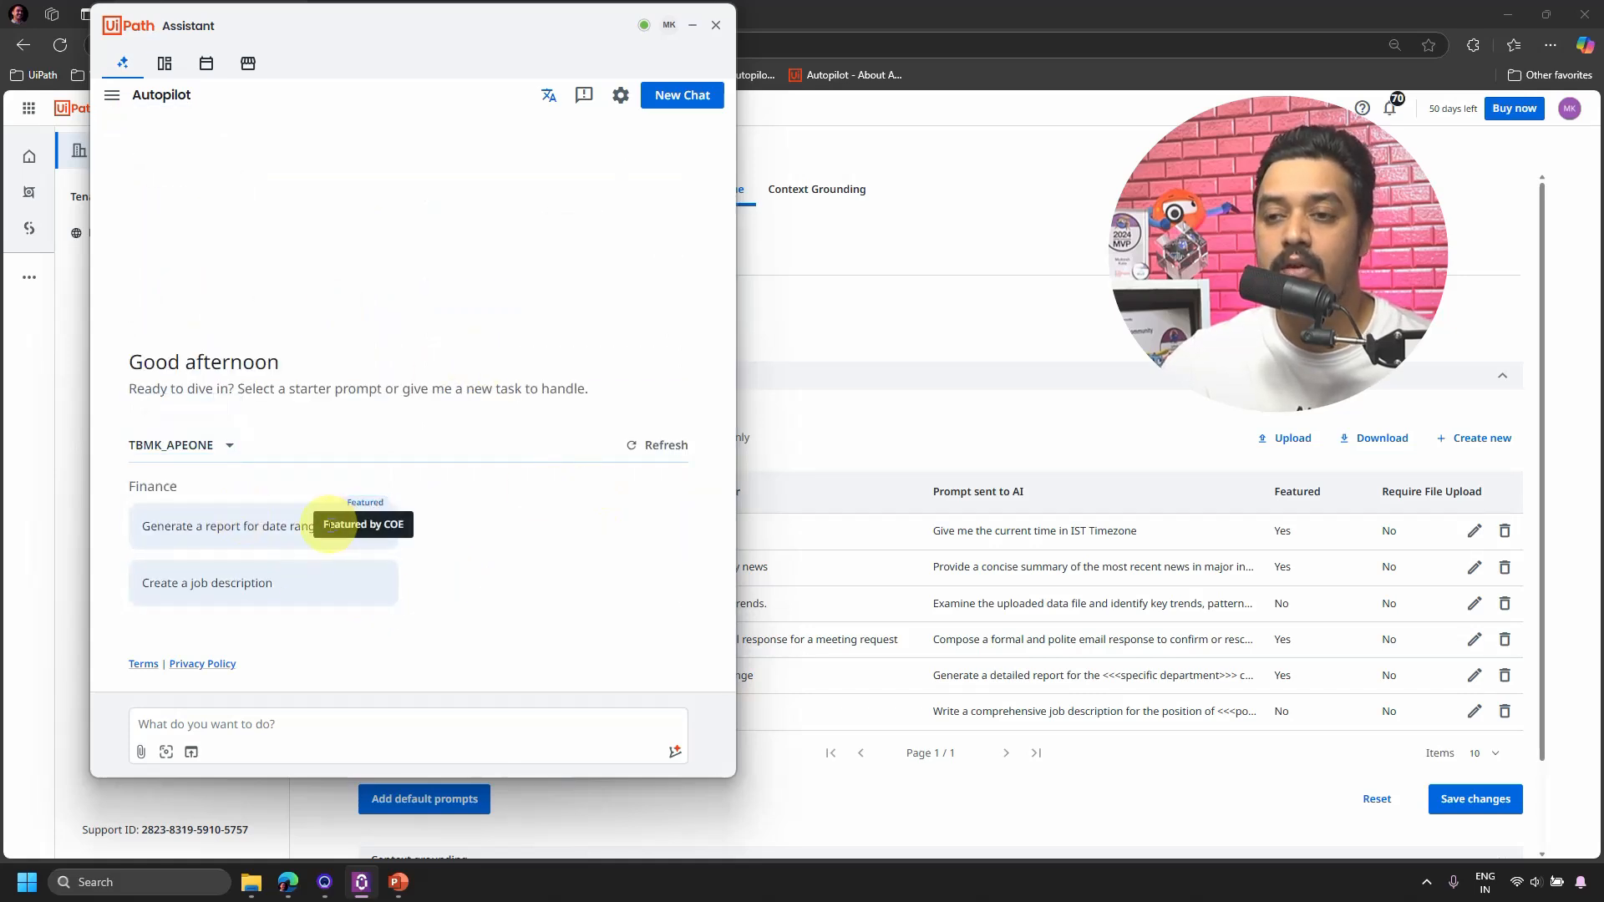
click(213, 593)
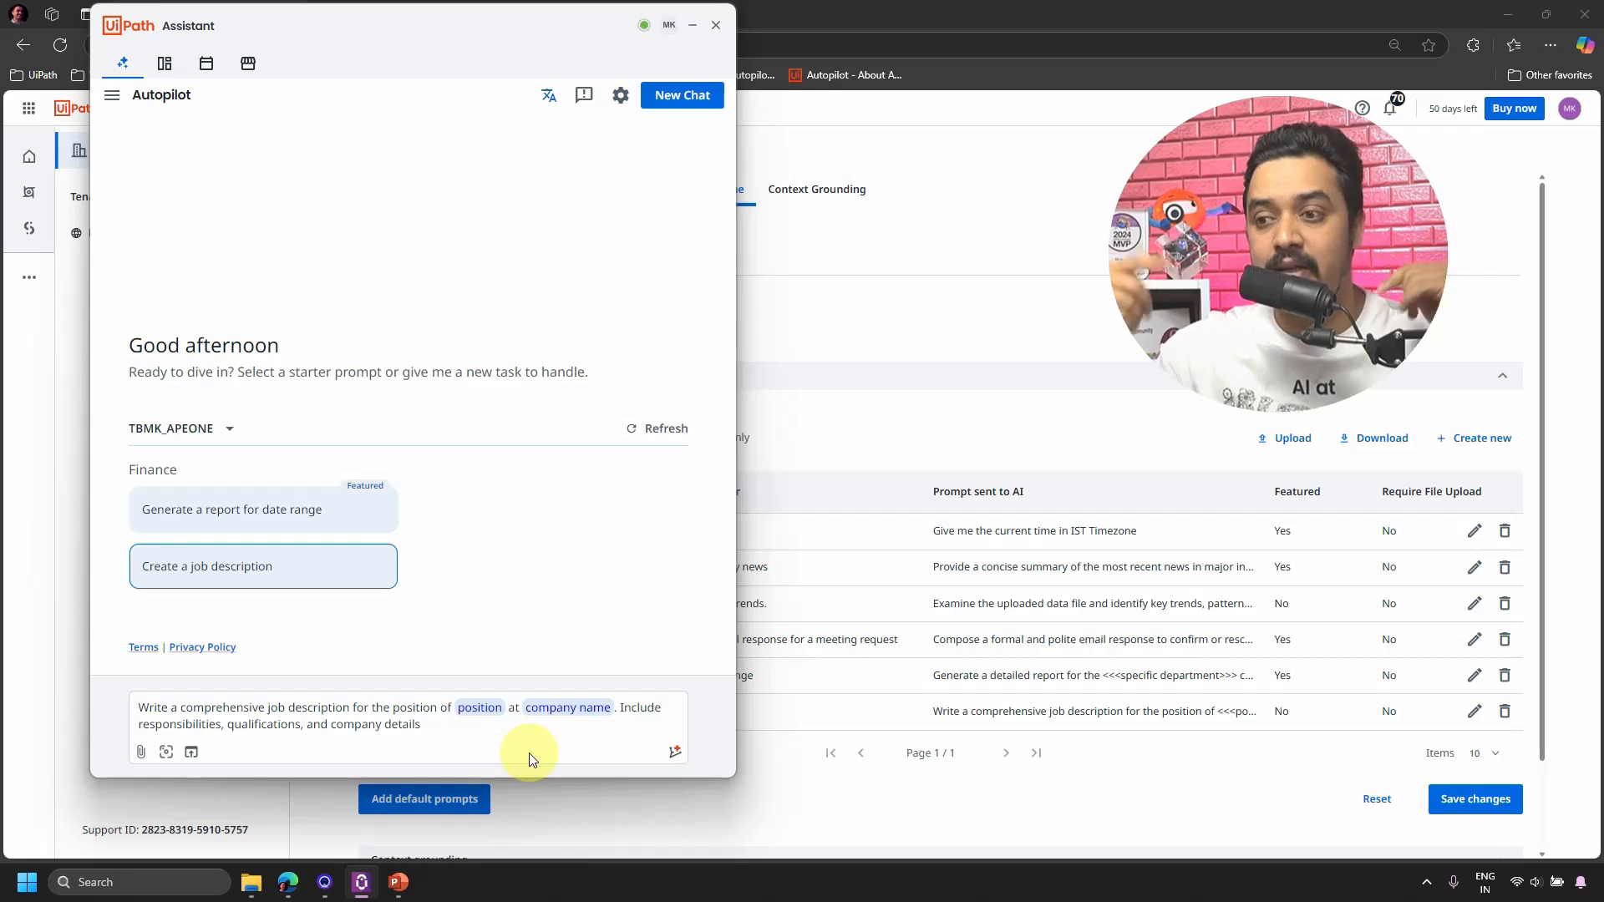
Fill the placeholders with position 'Video Editor' and company name 'TBMK YT Channel'.
click(480, 709)
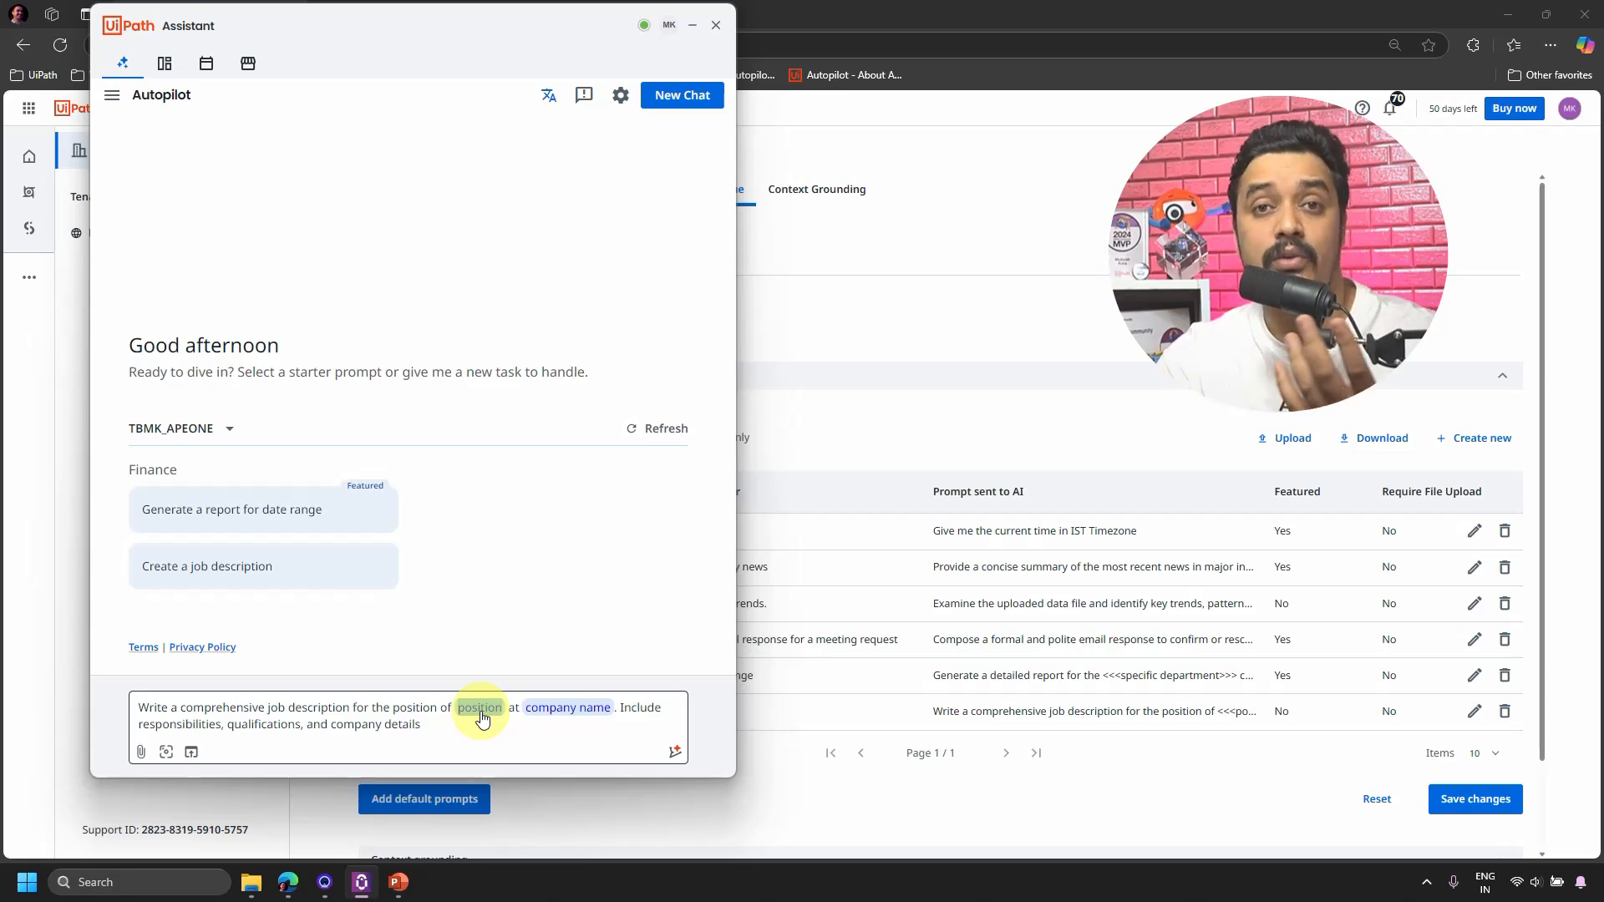
text(Video)
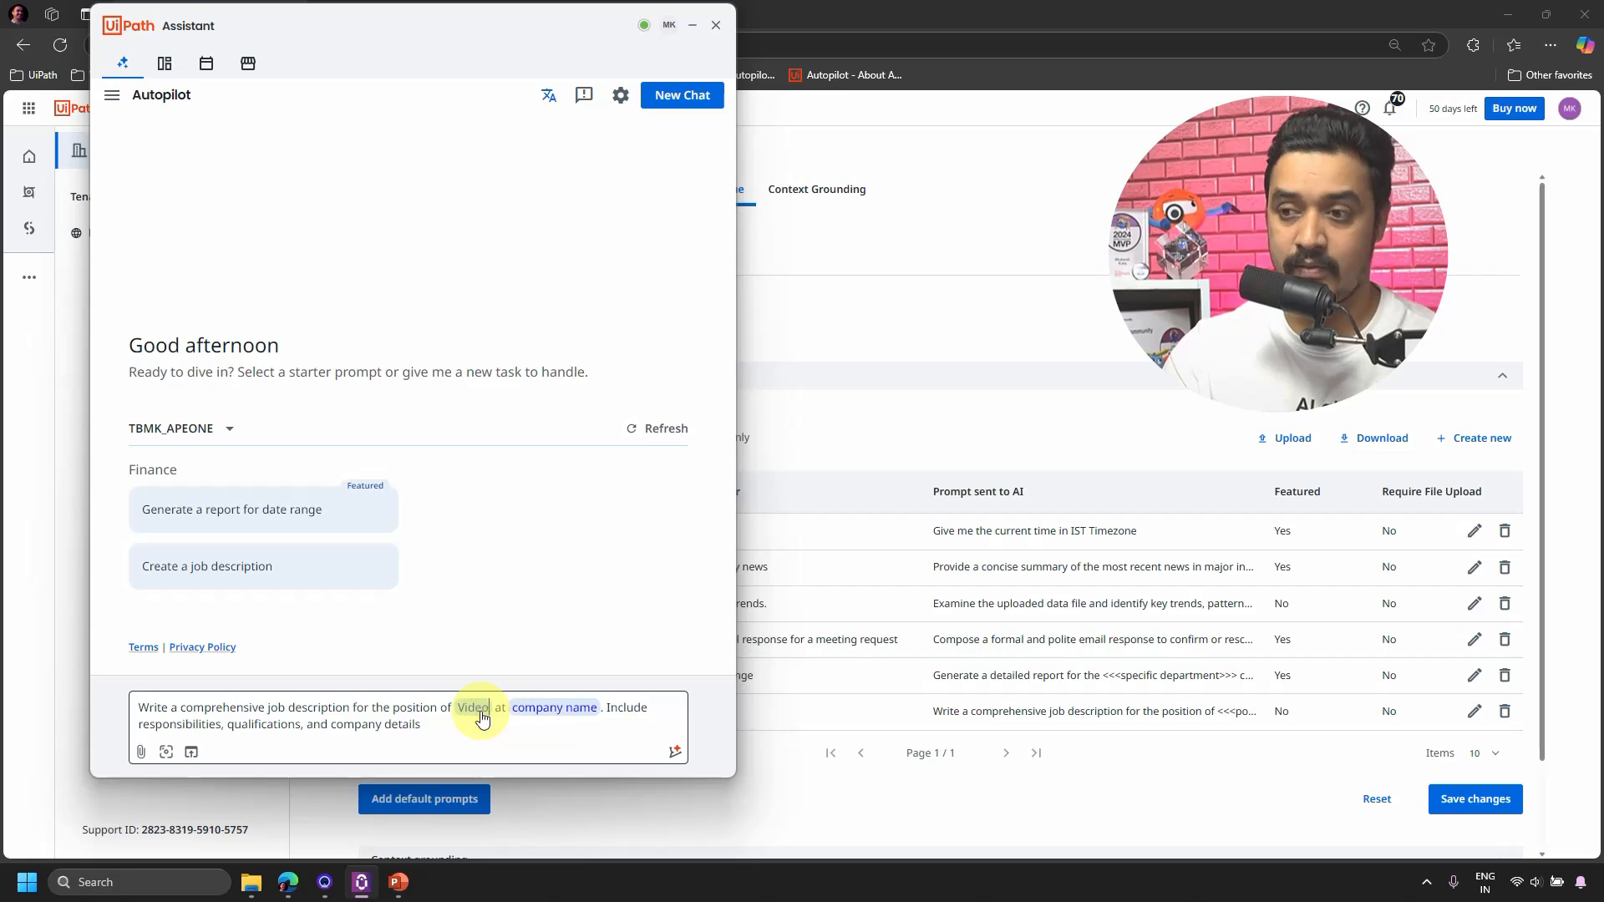
text(Editor)
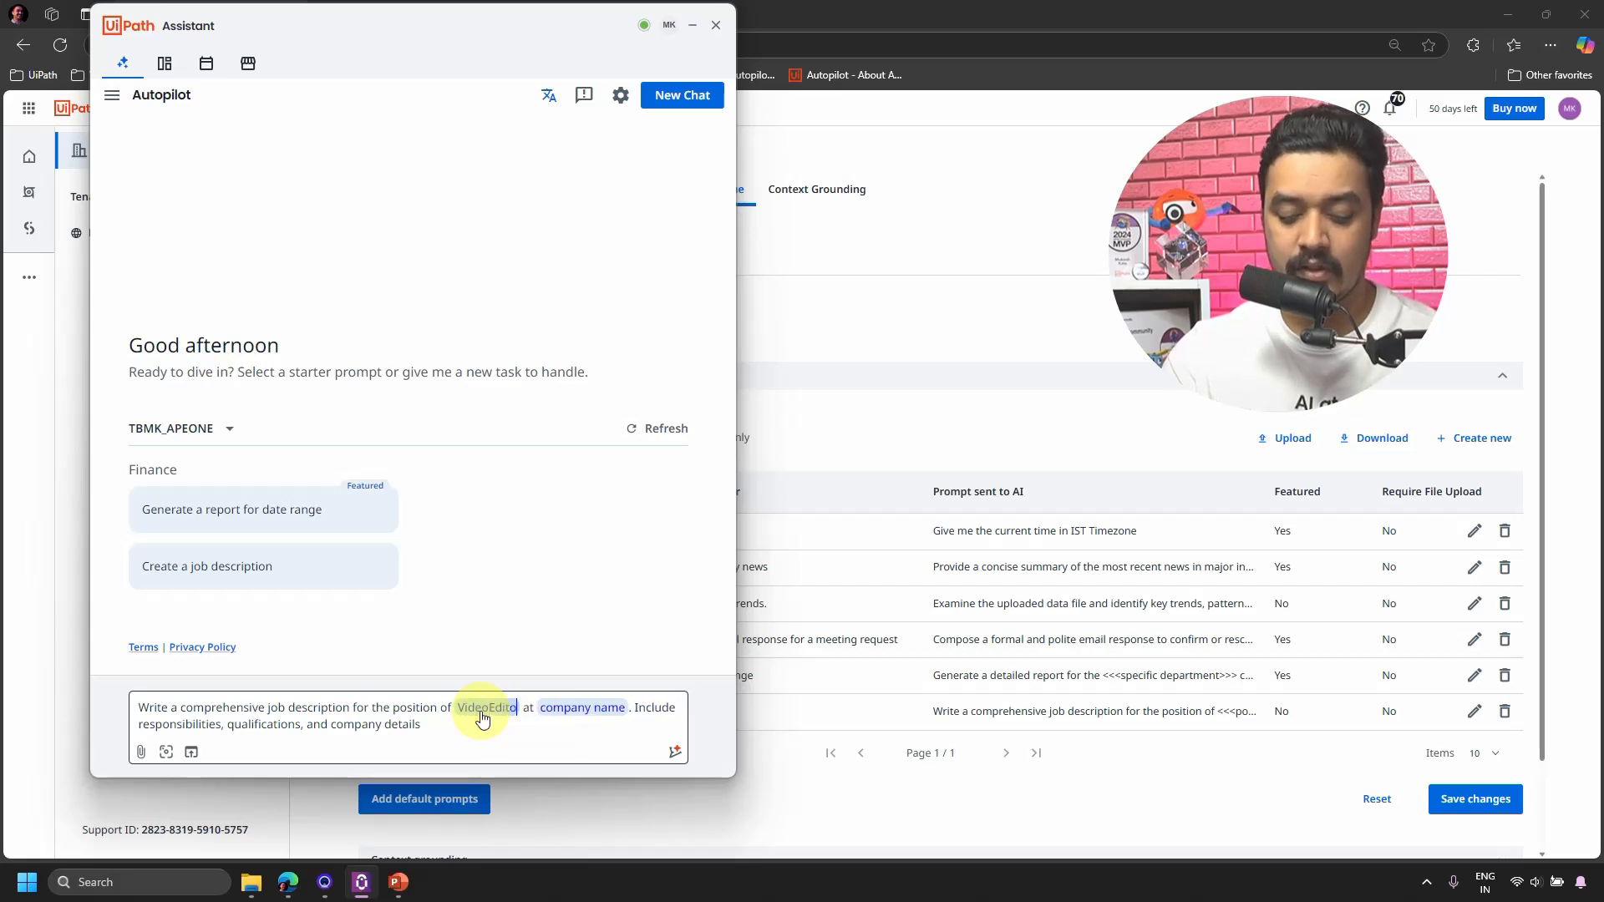
click(578, 712)
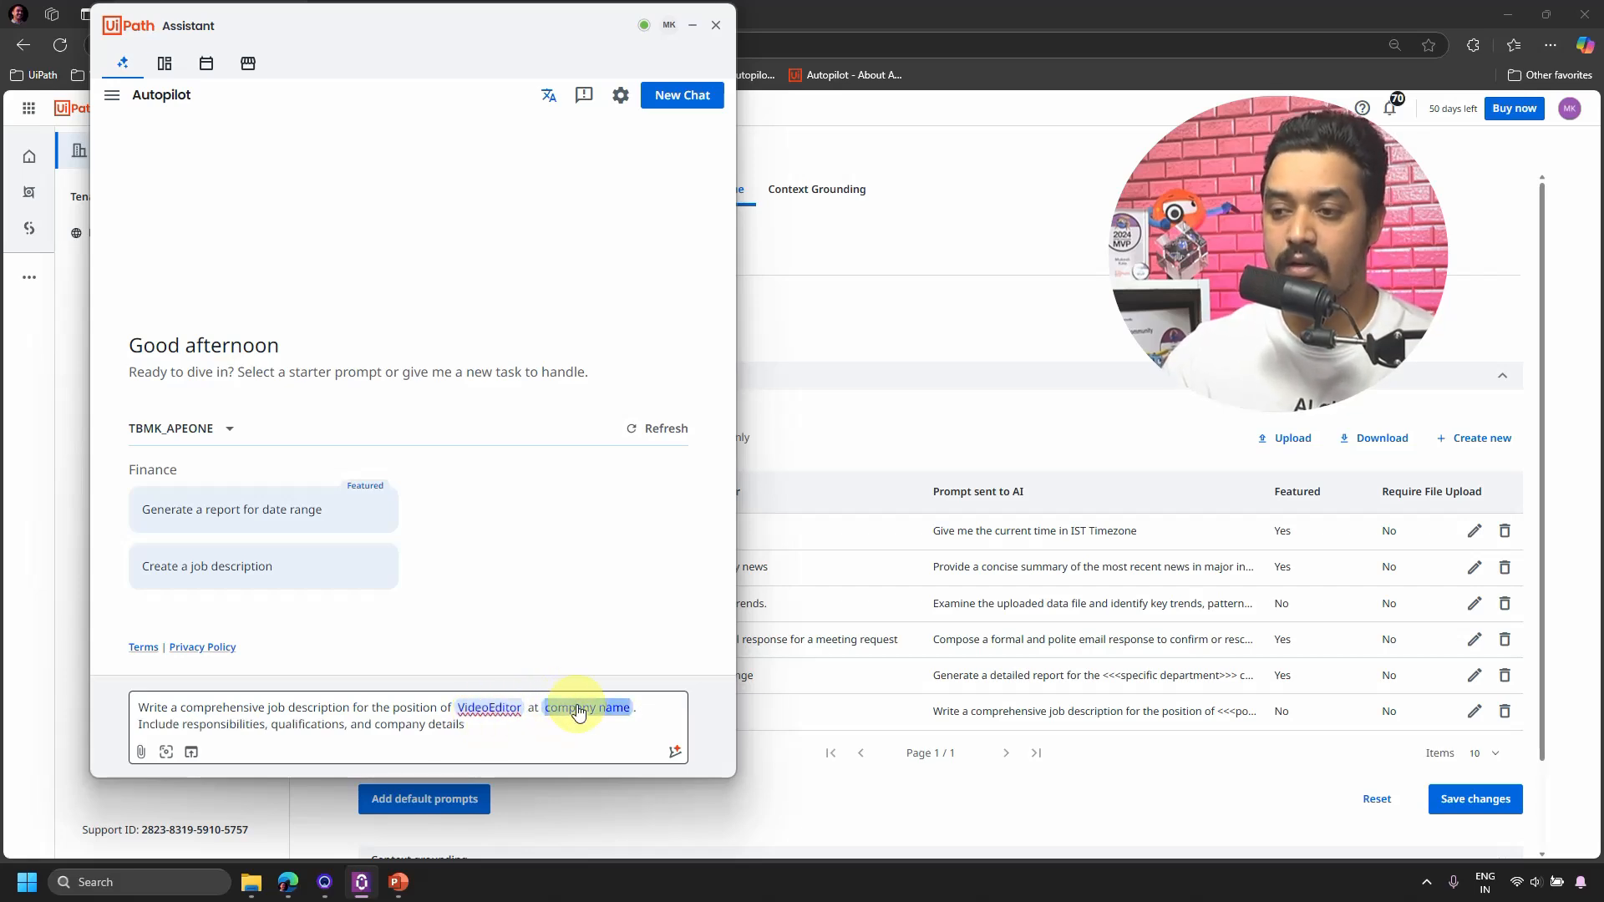
text(T)
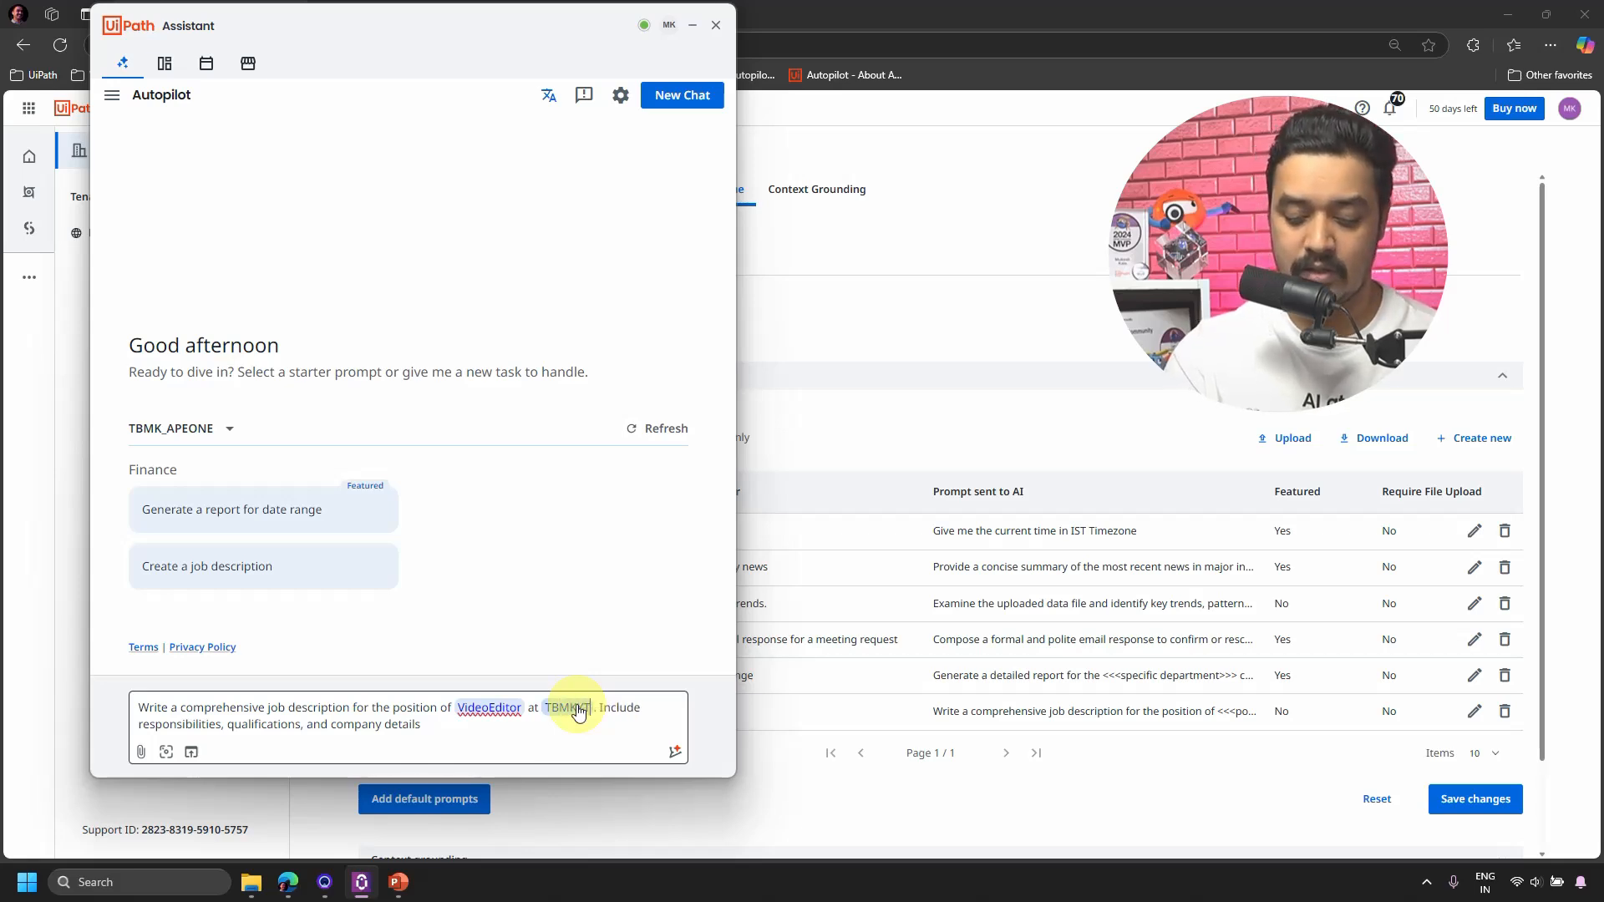
text(BMKTChannel)
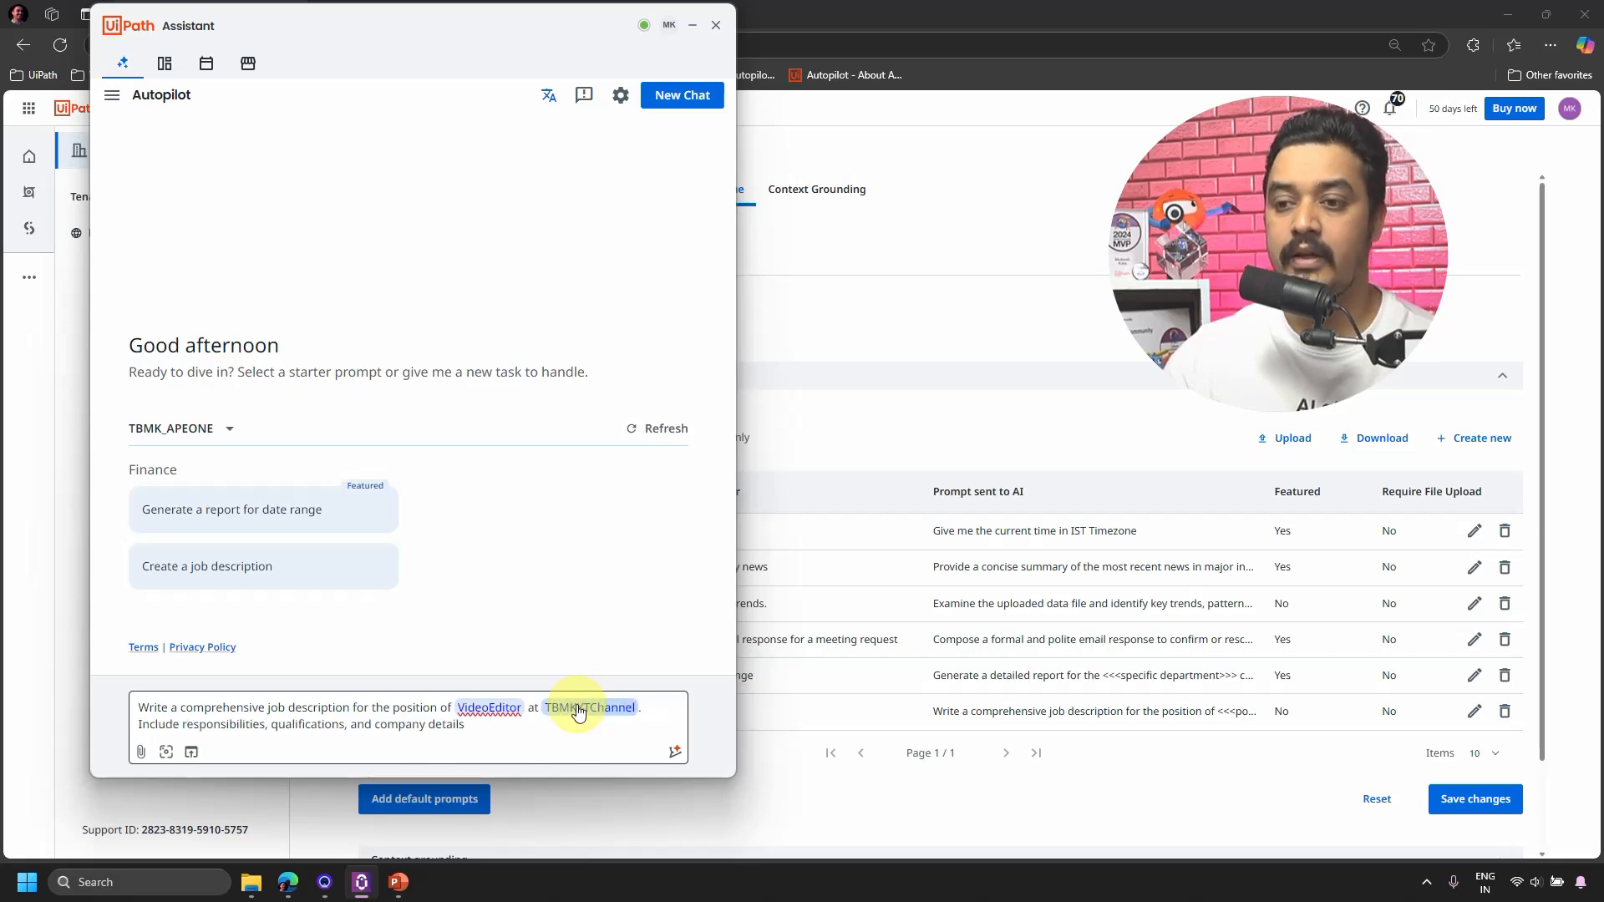
click(525, 730)
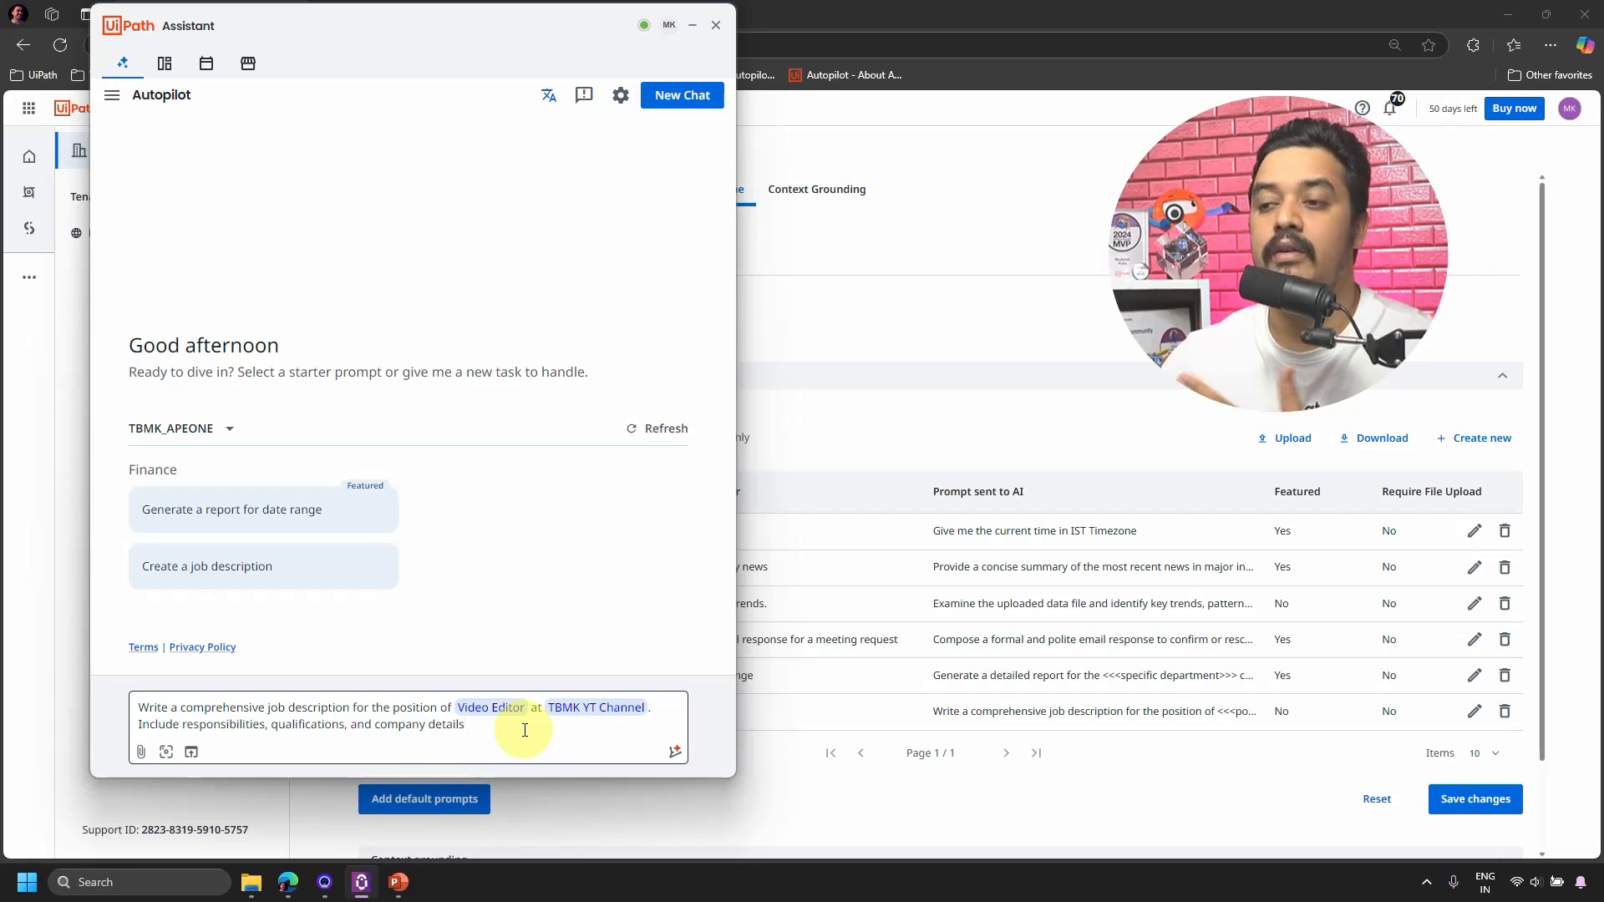
Send the Video Editor prompt for TBMK YT Channel and read through Autopilot's generated job description.
click(674, 751)
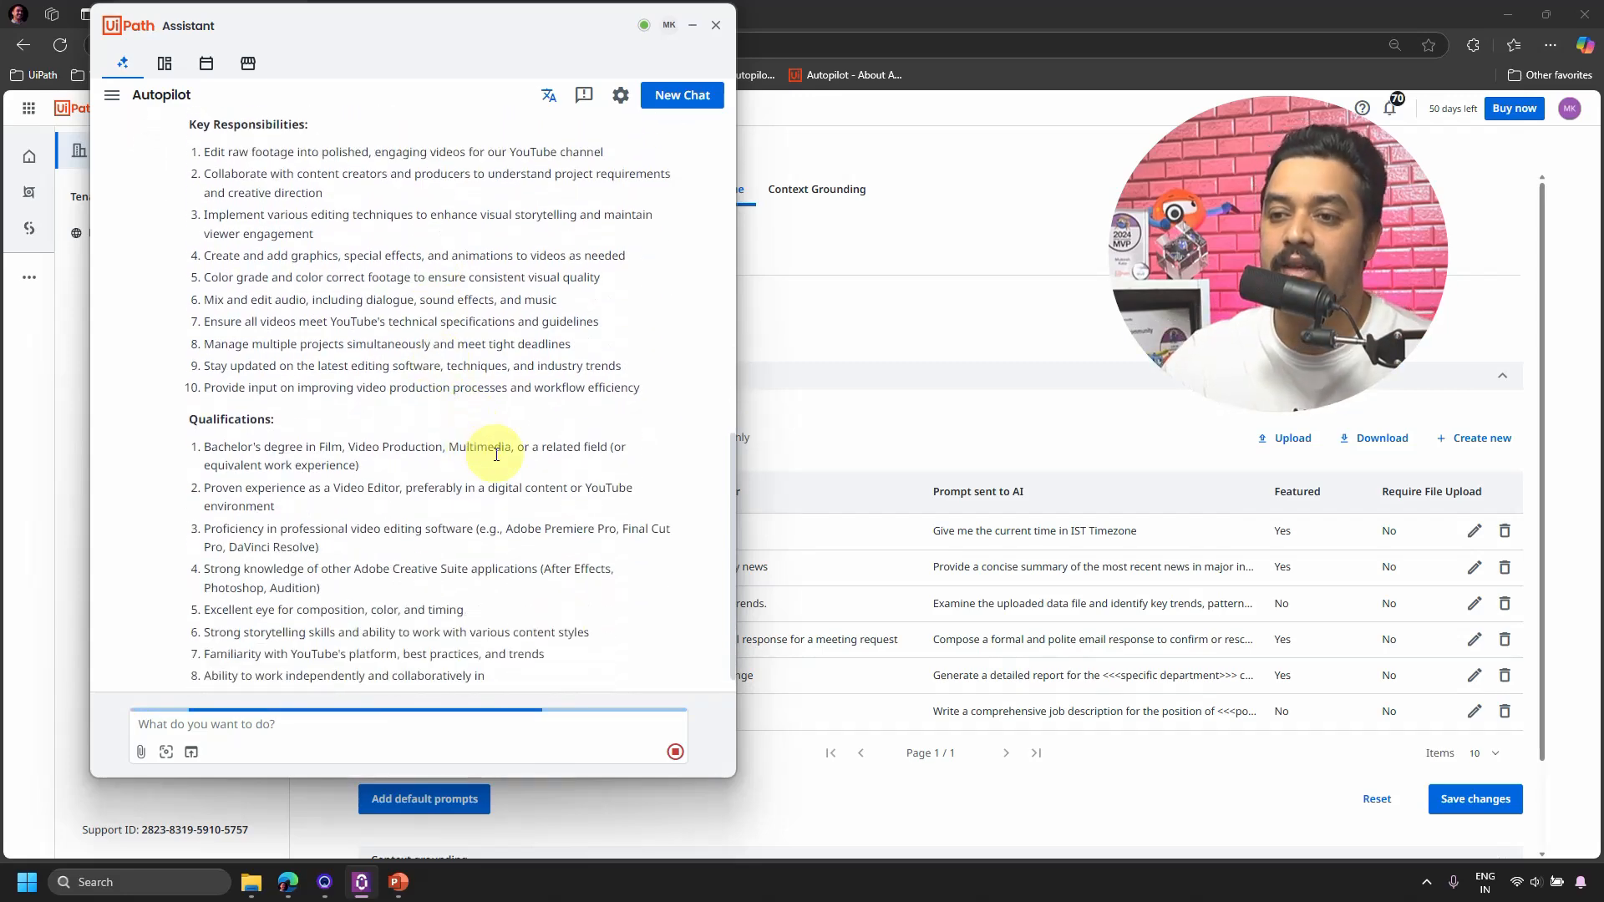
scroll(496, 453, up, 7)
scroll(480, 455, down, 5)
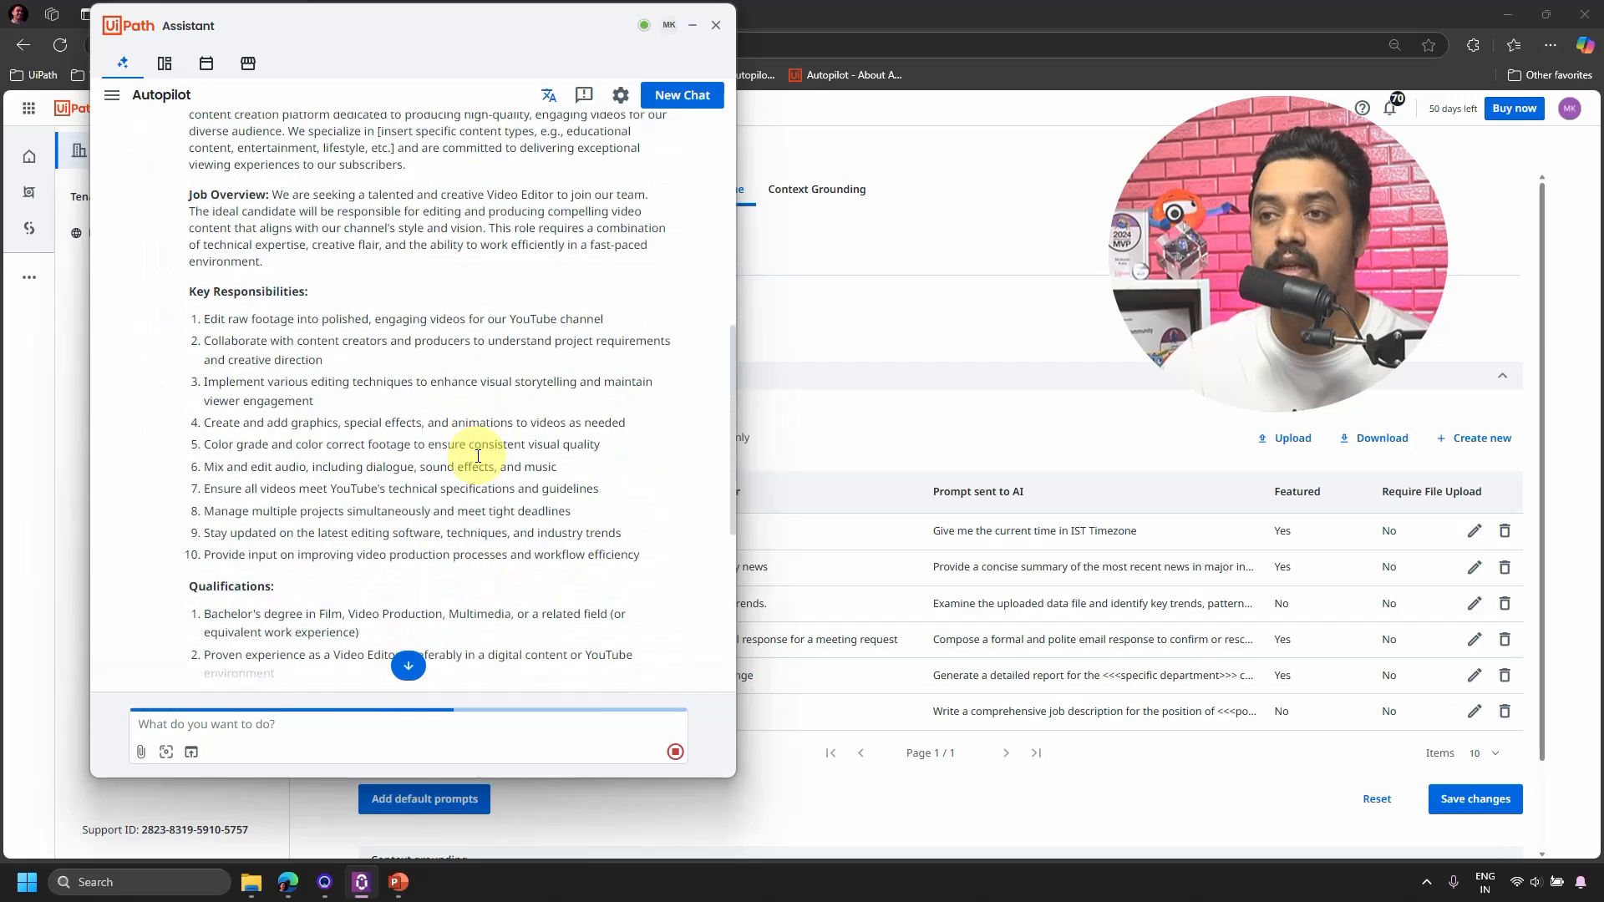
scroll(478, 455, down, 7)
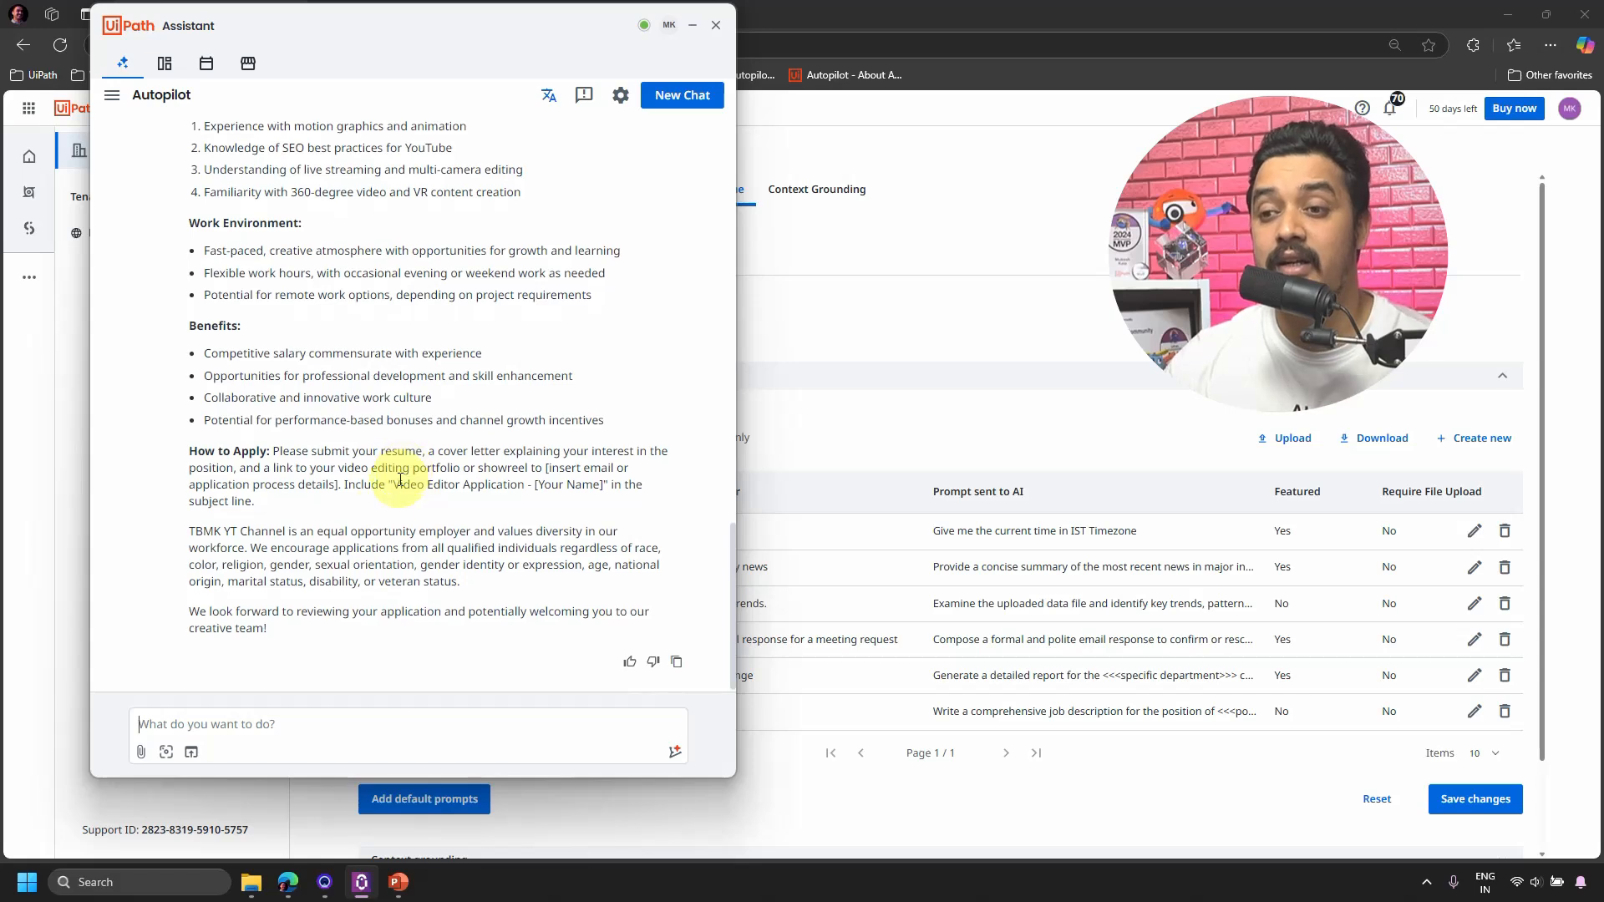
Ask Autopilot to email the job description to a Gmail address, yielding a prefilled Outlook email.
text(s)
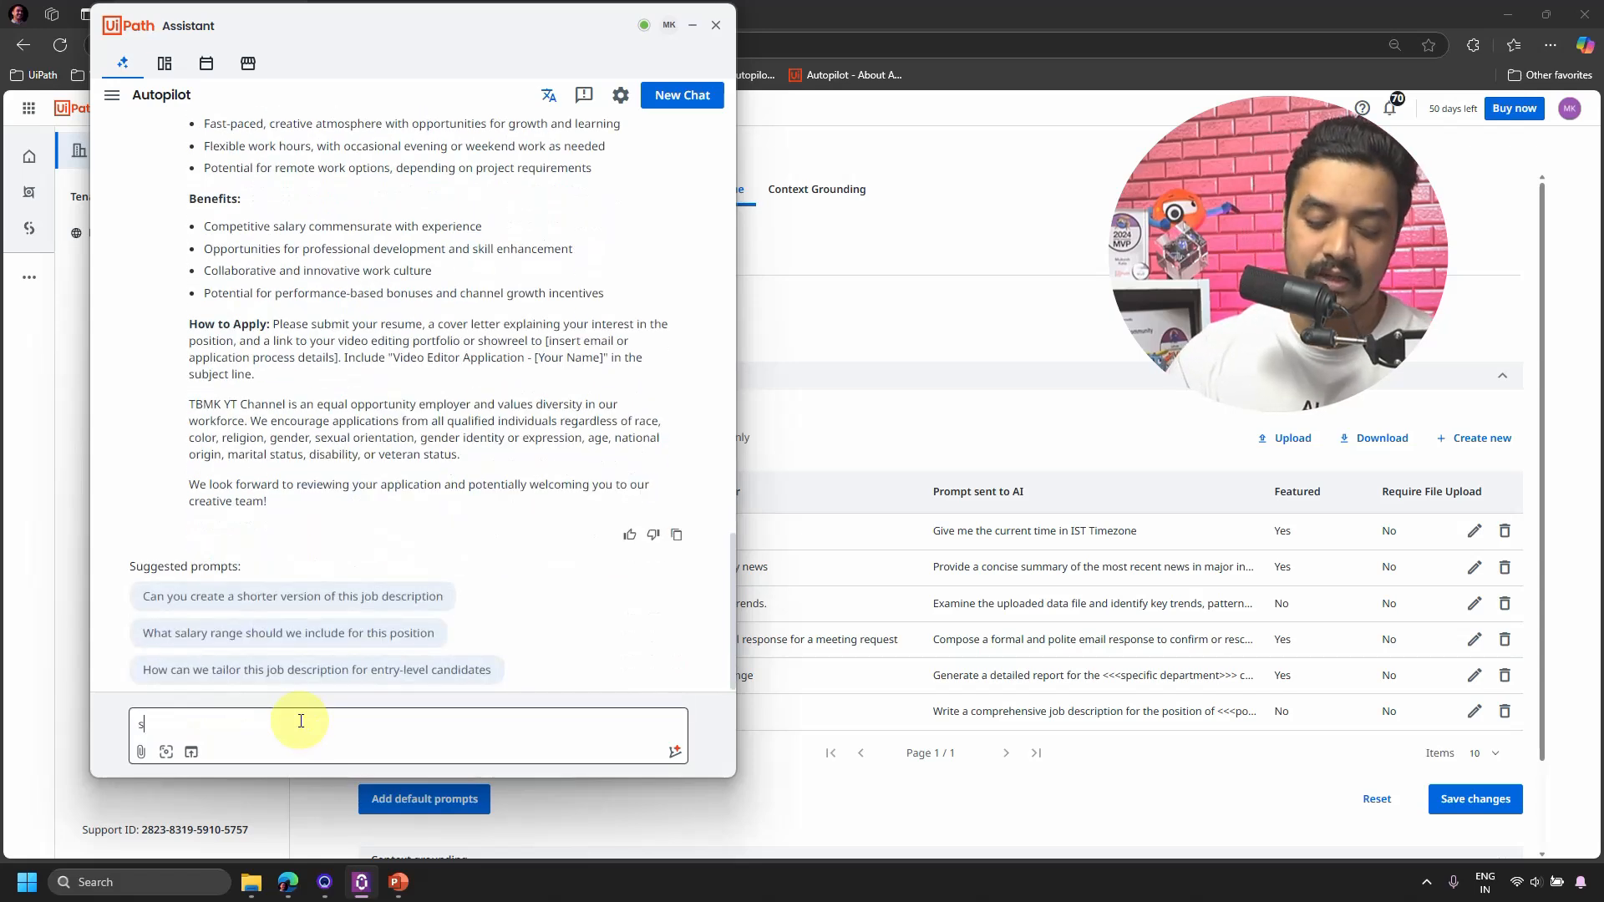
text(s)
key(BackSpace)
key(BackSpace)
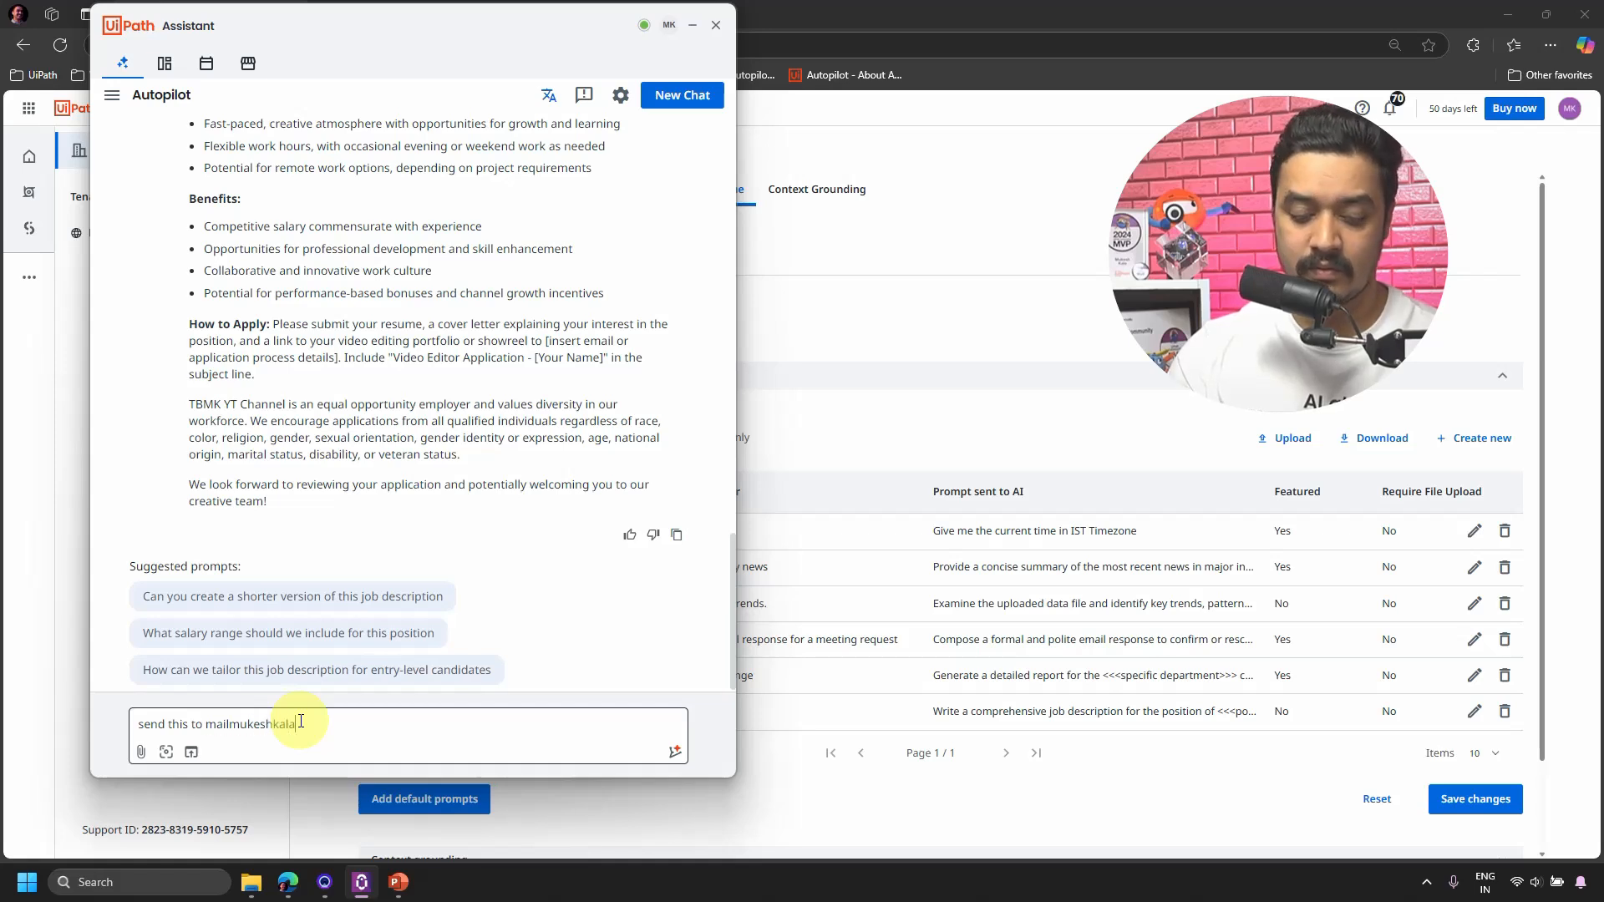
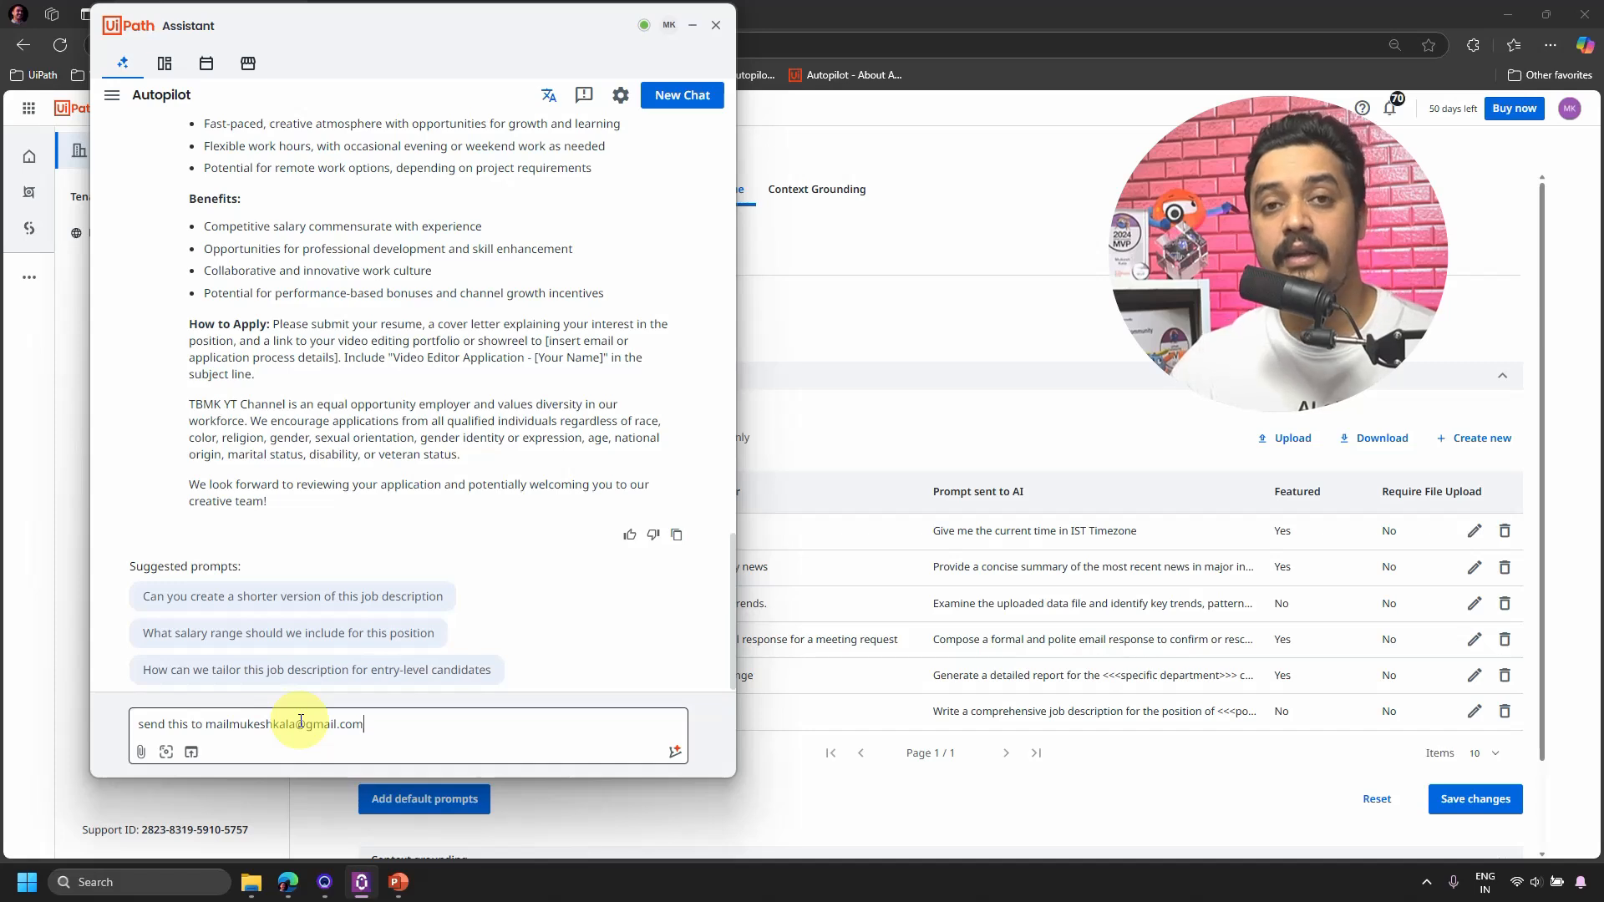
key(Return)
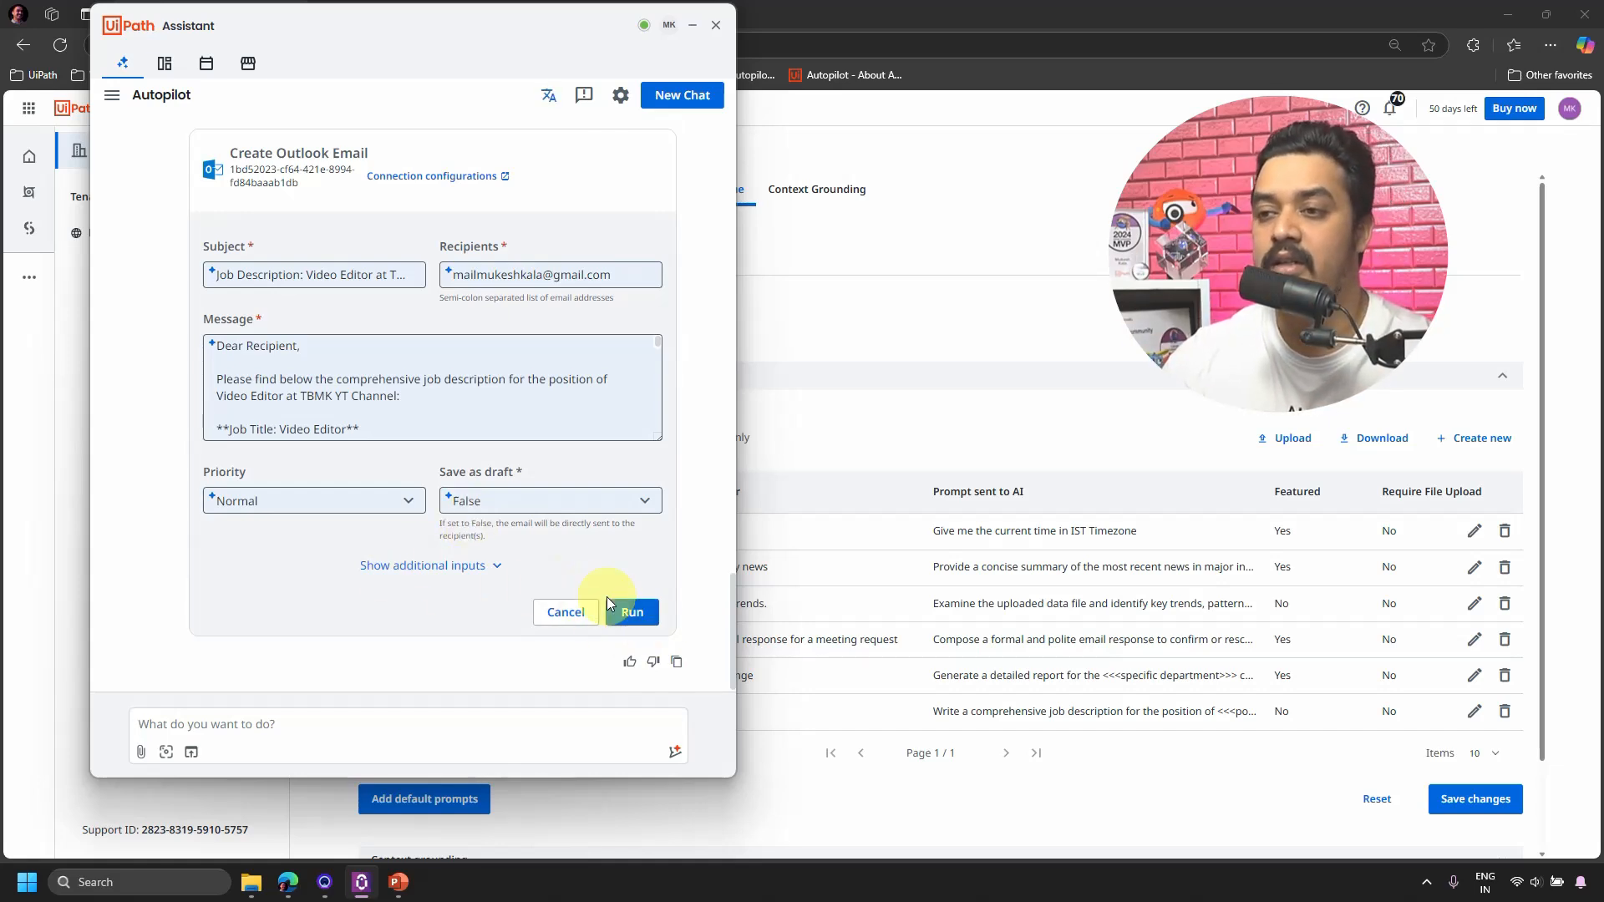
Run the Outlook email to send the job description, reset the department to General, and return to the admin portal.
click(632, 612)
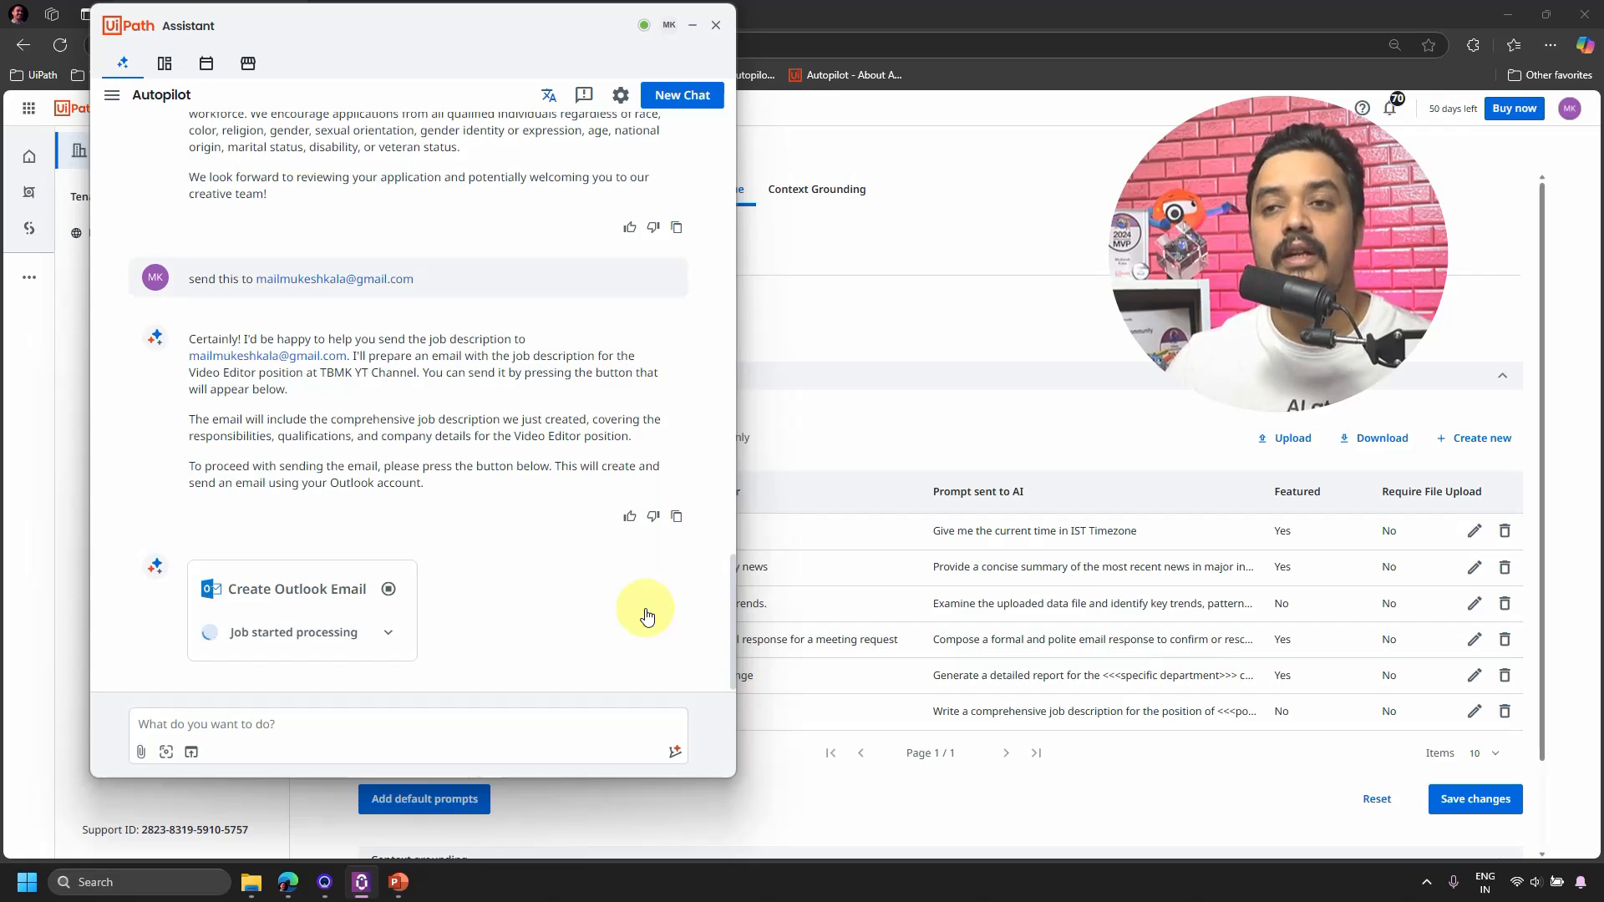
scroll(565, 629, up, 15)
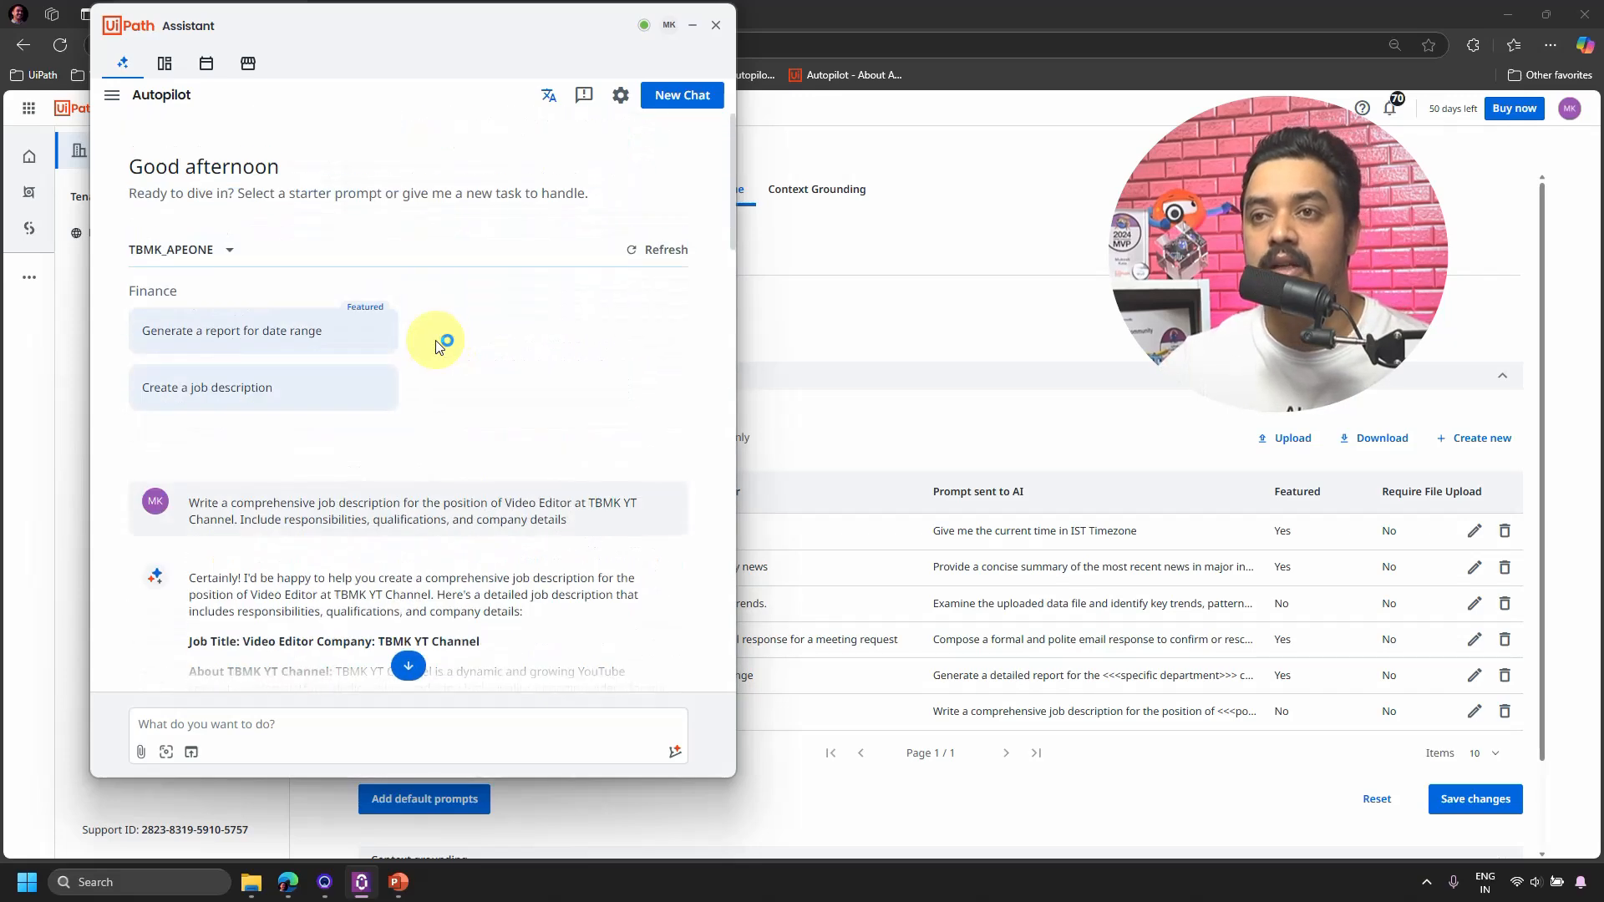
click(230, 250)
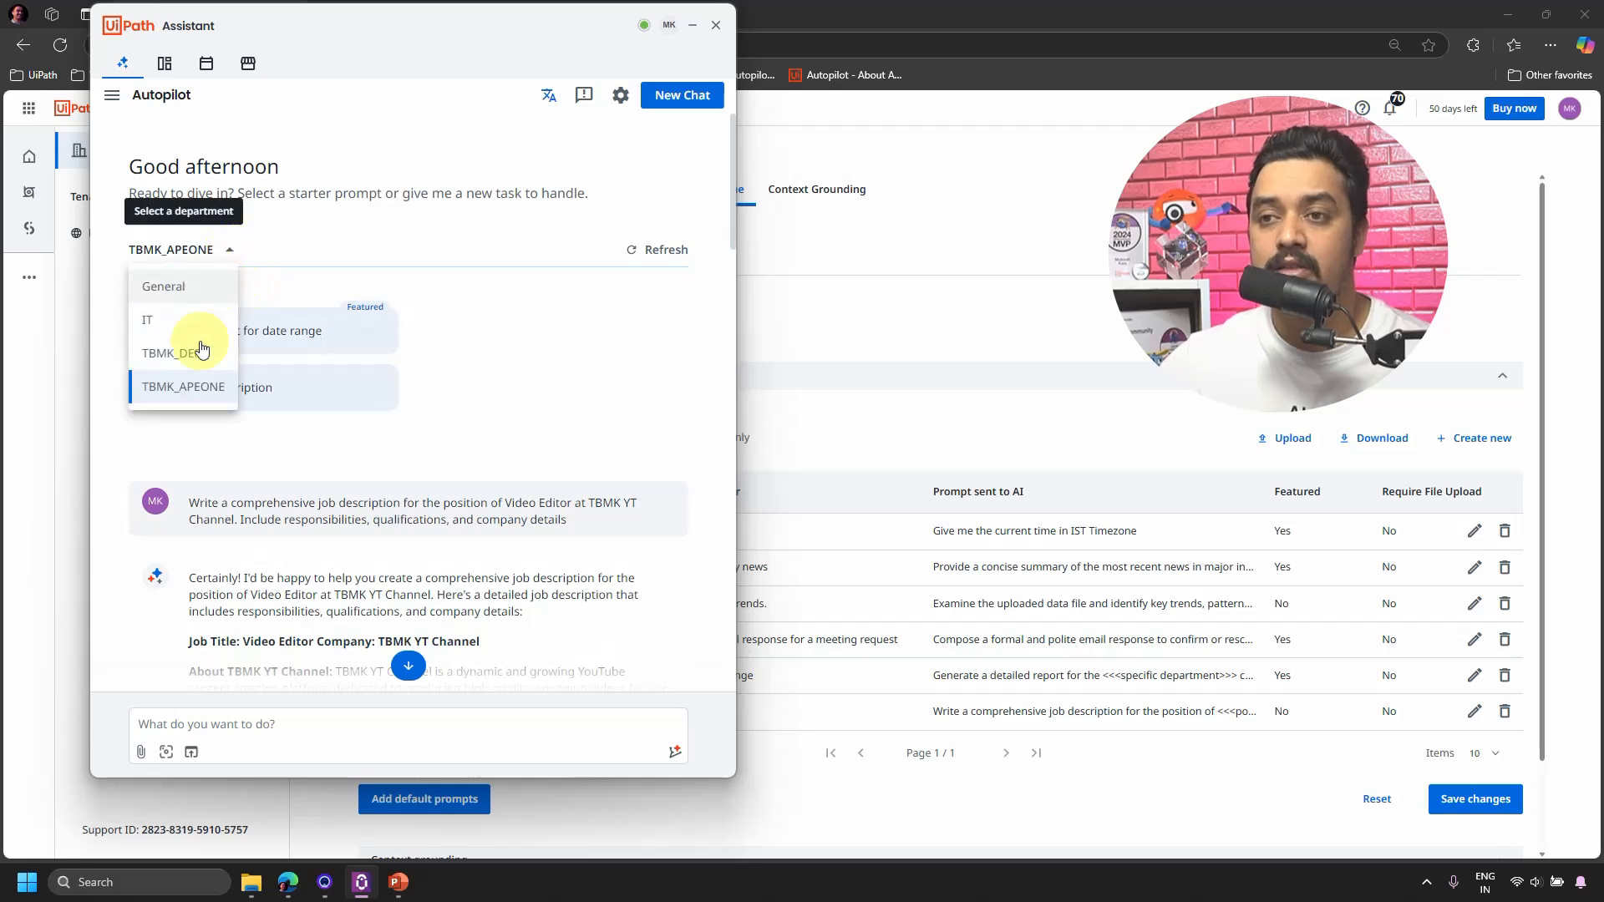
click(177, 287)
click(891, 326)
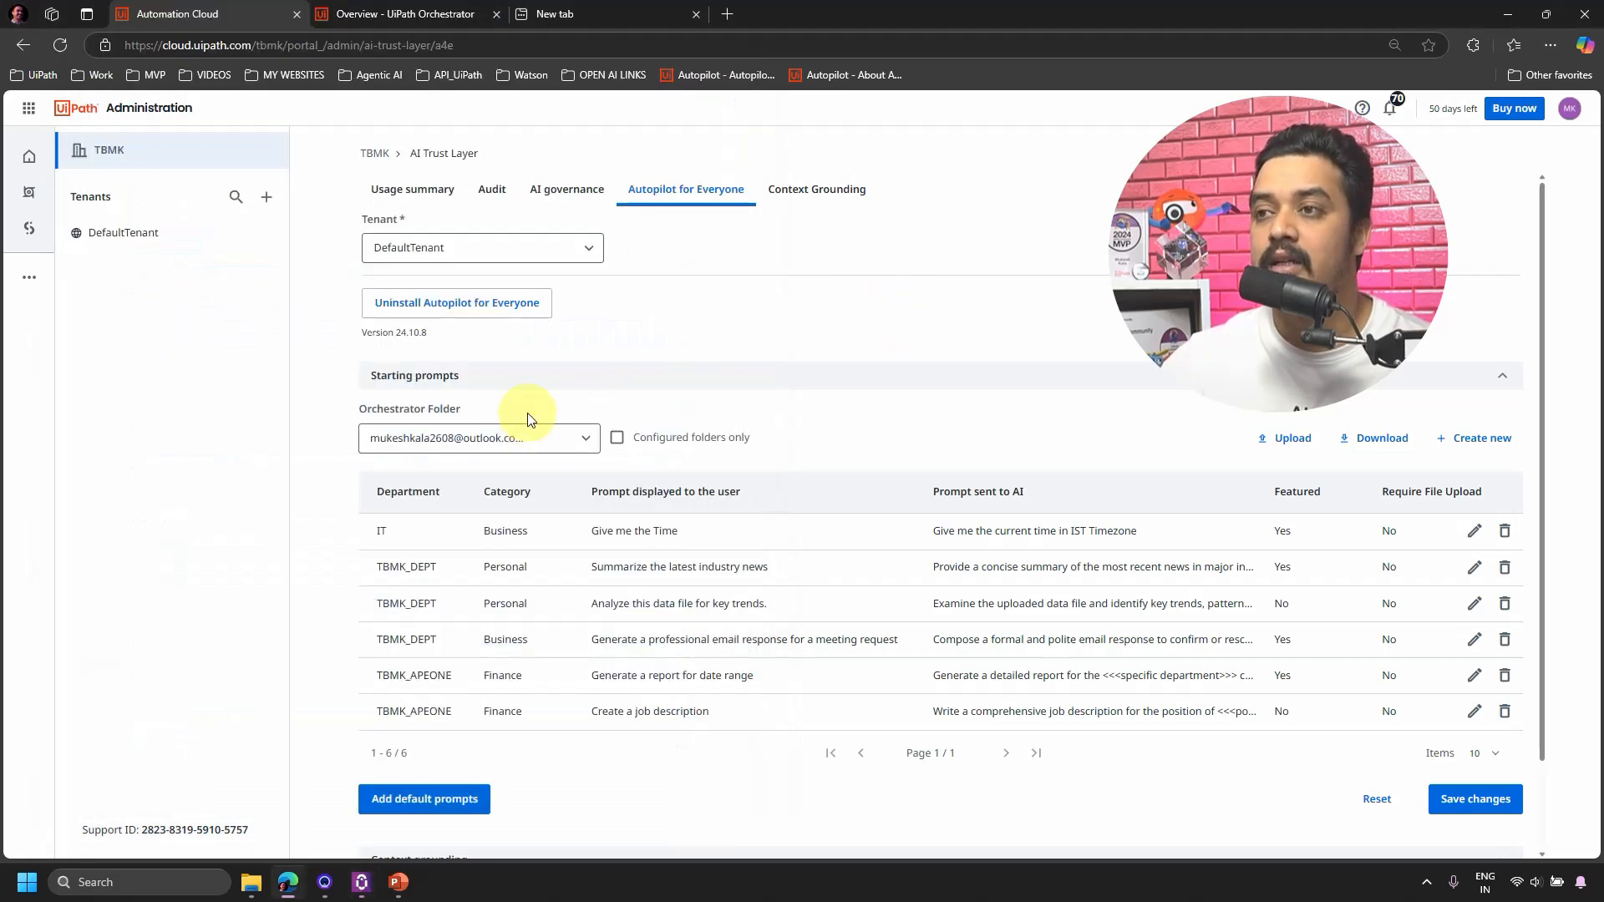